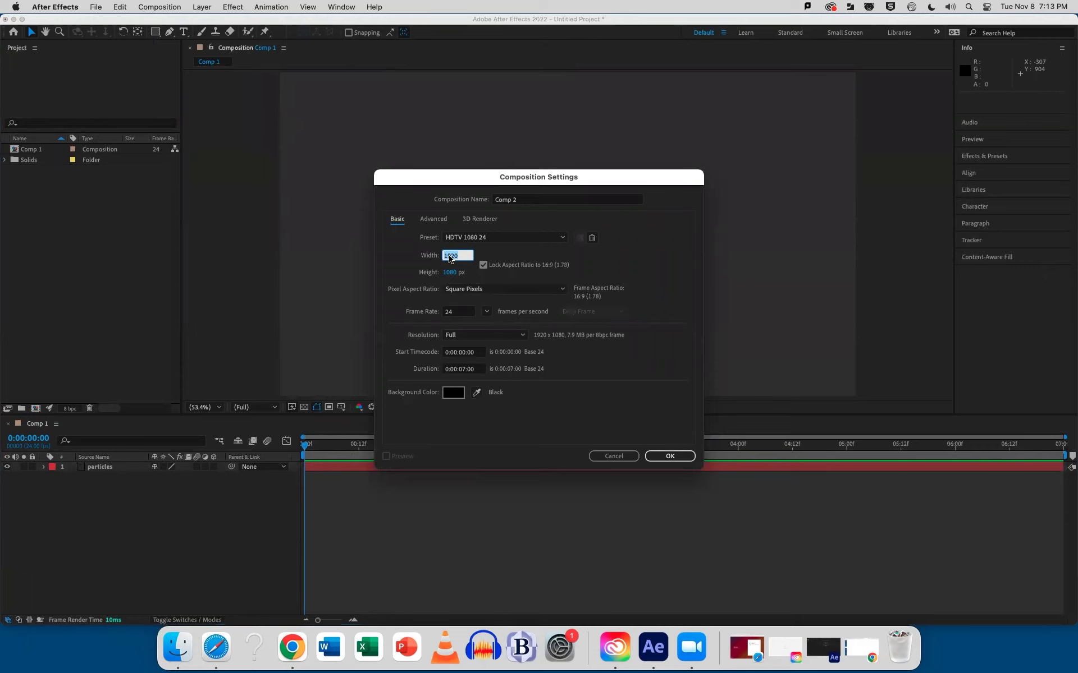
Step: Create a 200 x 200 px composition with the aspect ratio unlocked and view it at 200%
text(200)
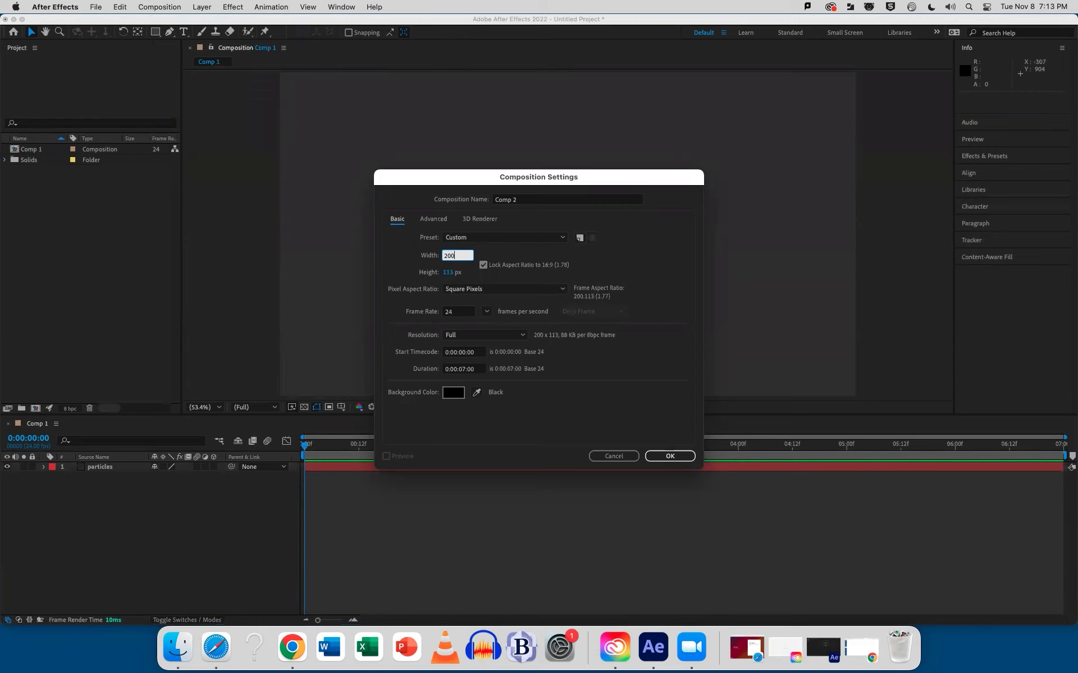
click(484, 266)
click(452, 273)
text(200)
click(672, 461)
key(comma)
key(comma)
key(period)
key(period)
key(period)
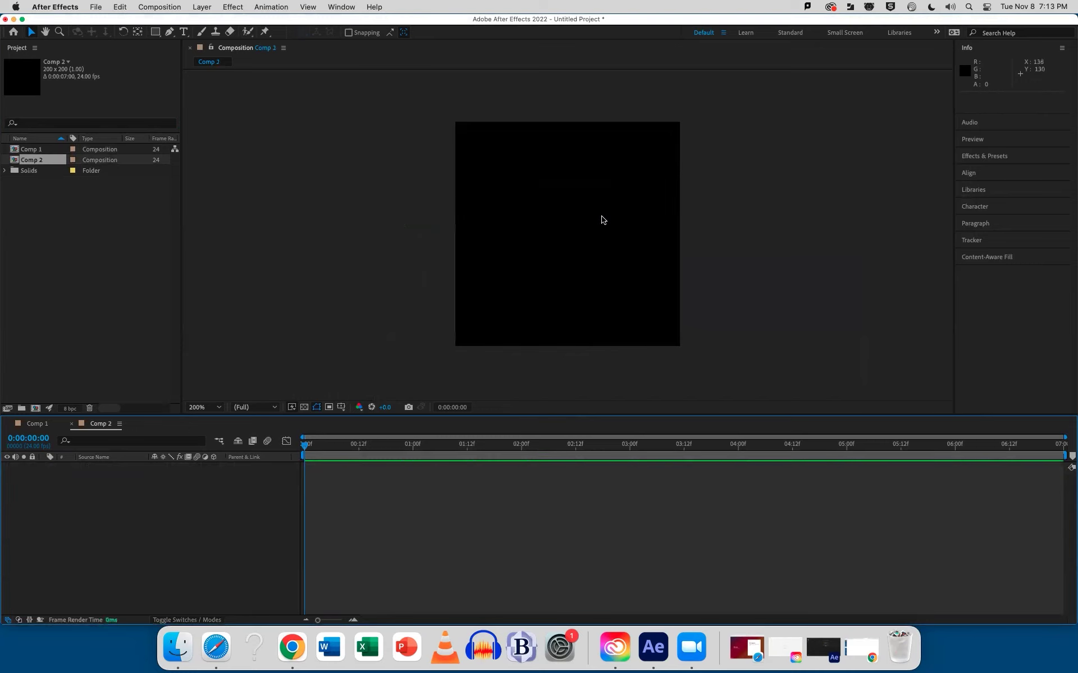
Step: Draw a closed trapezoid, wider at its upper edge, in the middle of the composition with the Pen tool
click(169, 32)
click(524, 192)
click(618, 192)
click(600, 273)
click(539, 273)
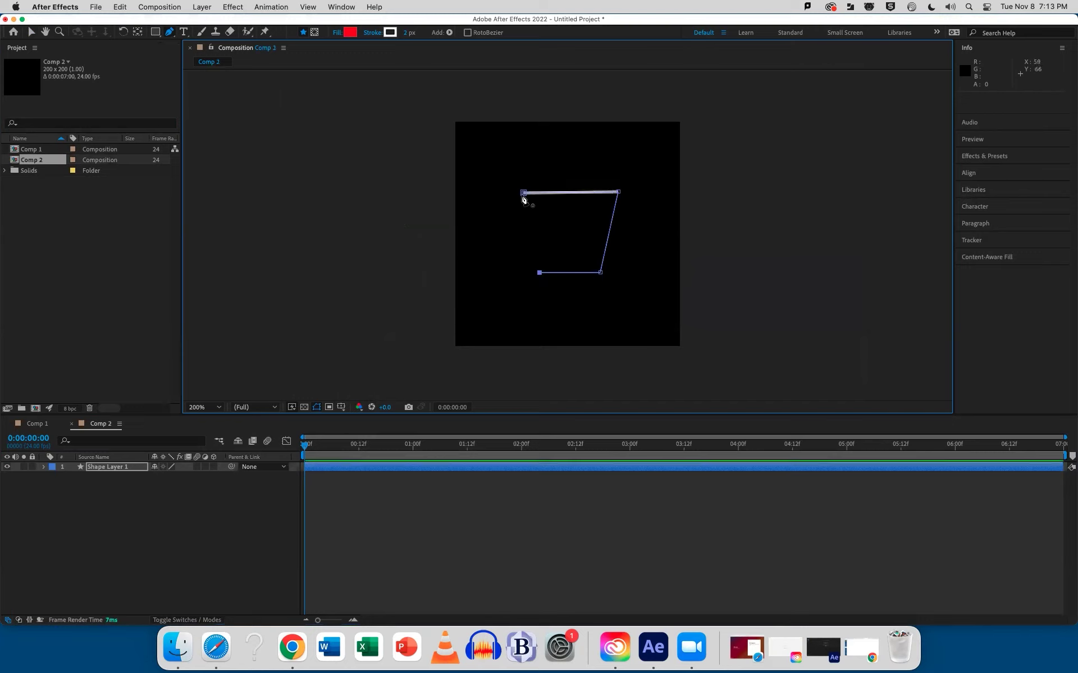
click(523, 193)
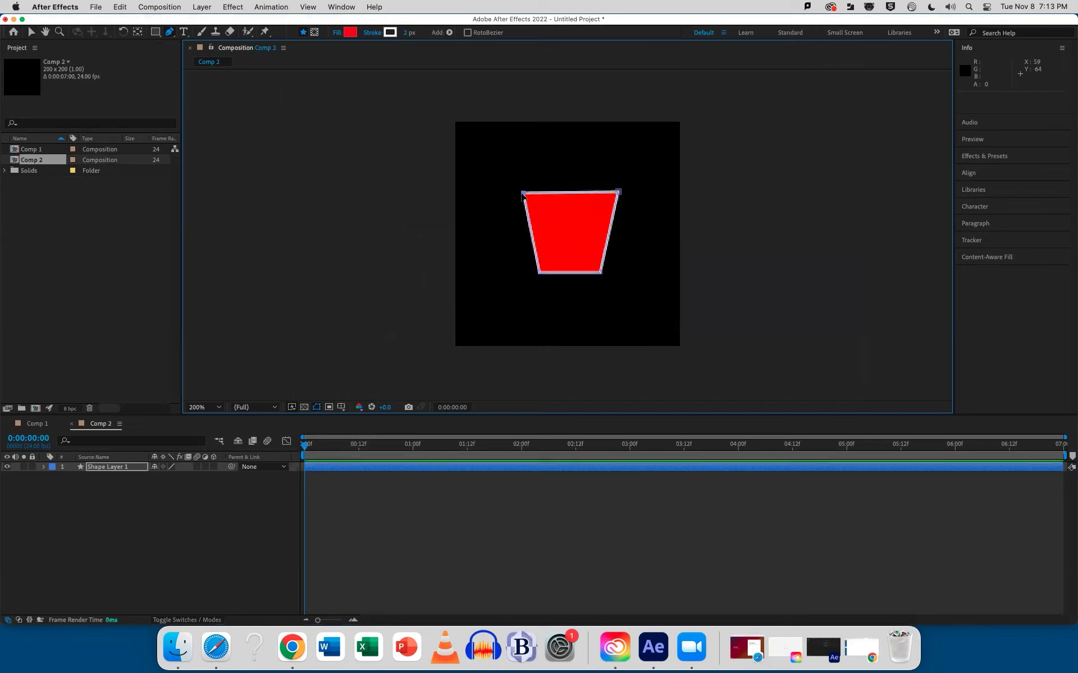
Step: Set the trapezoid's fill color to 4E4141 and its stroke color to black (000000)
click(350, 32)
click(431, 354)
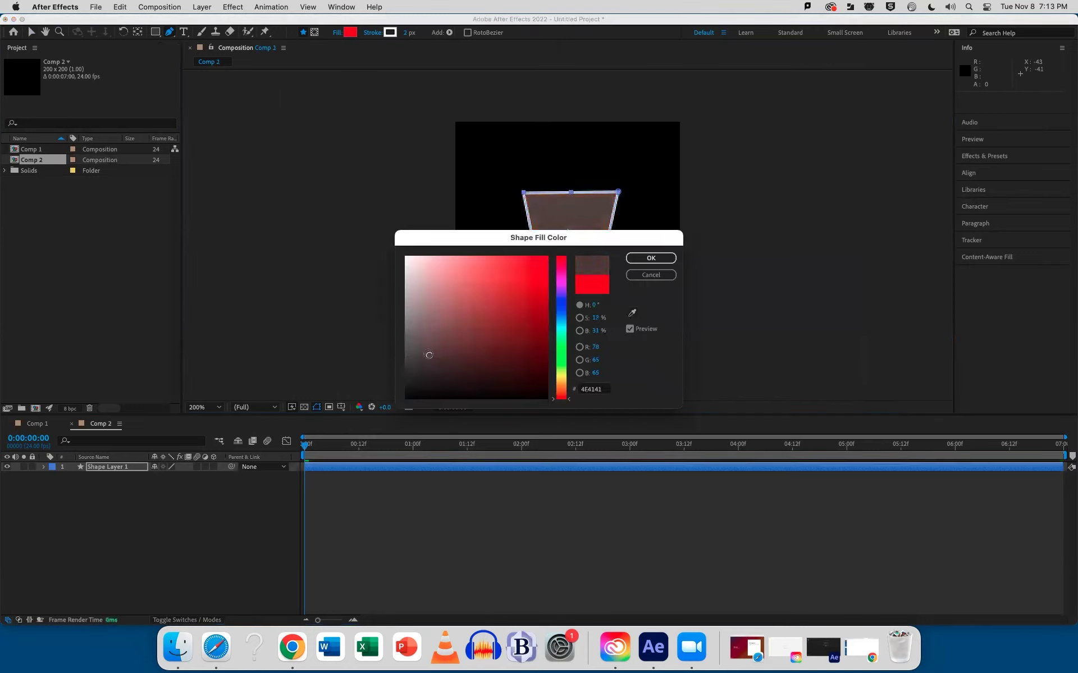
click(651, 258)
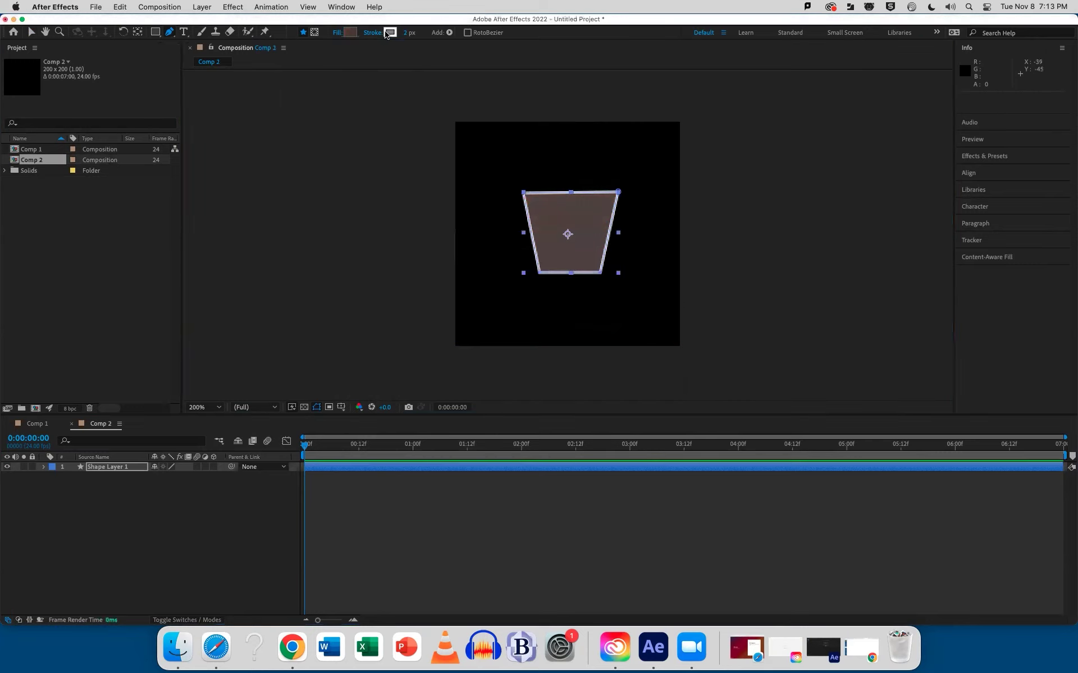
click(388, 33)
click(405, 398)
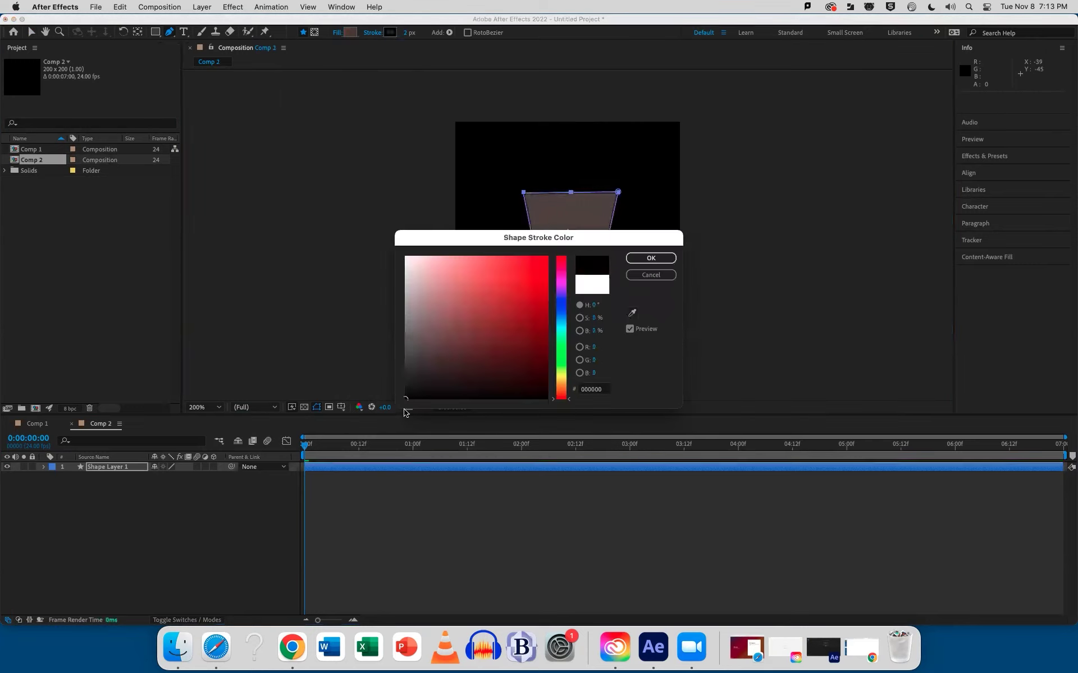
click(639, 259)
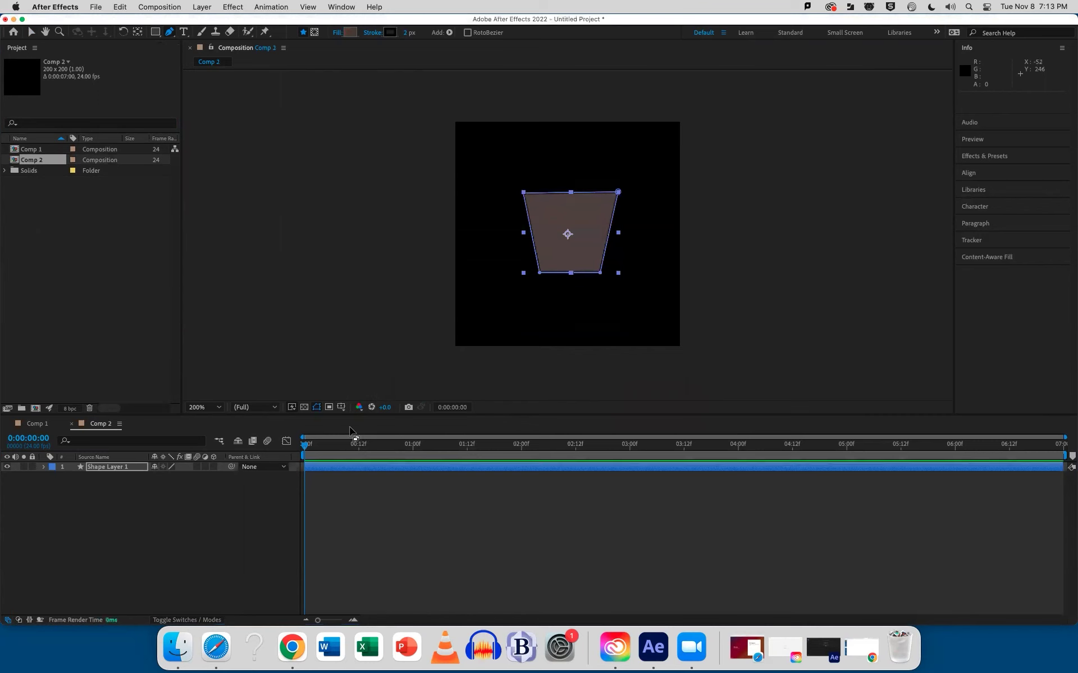
Step: Show the transparency grid and set the trapezoid's stroke width to 5 px
click(304, 407)
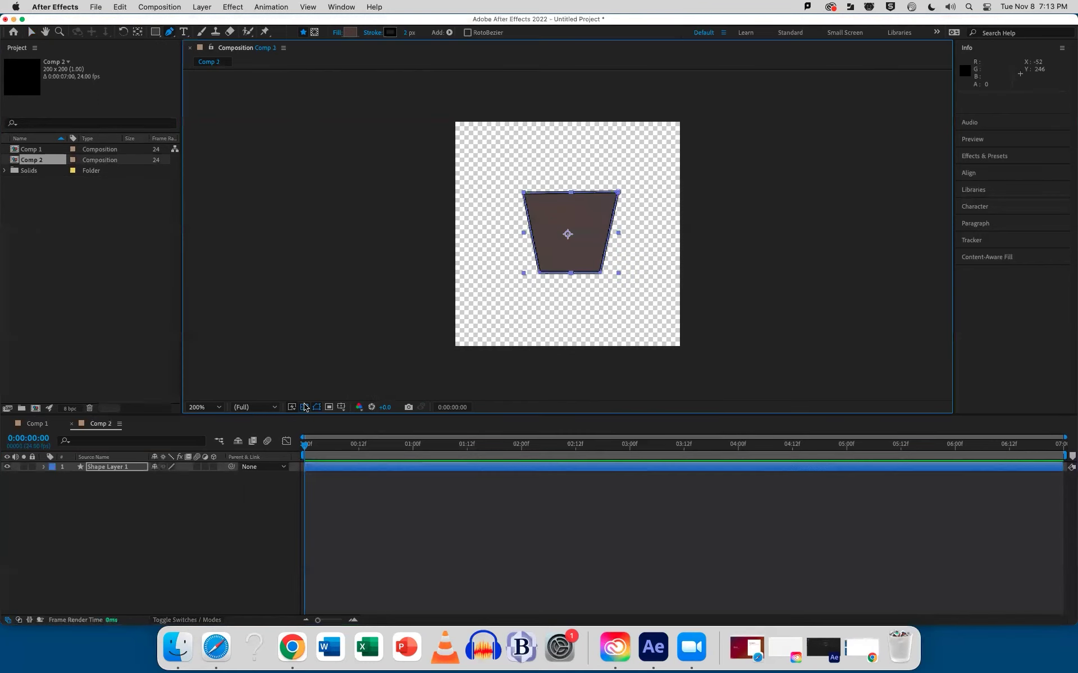
click(405, 32)
text(5)
key(Return)
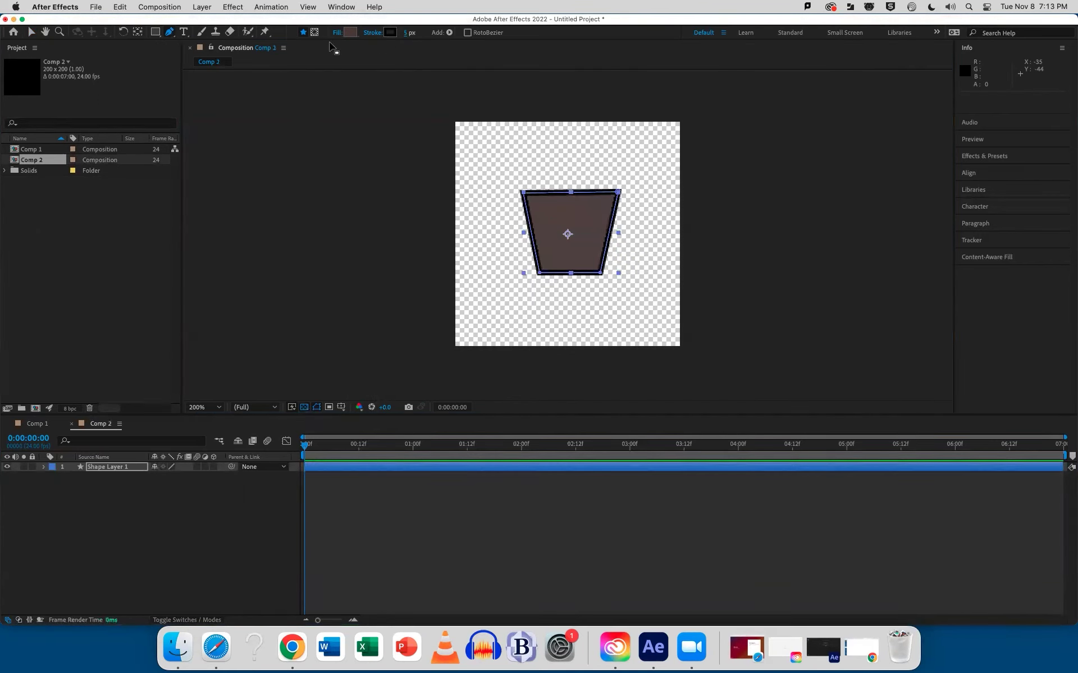
Step: Draw a rounded rectangle about 27 x 39 px on its own layer, overlapping the trapezoid's lower edge
key(super+shift+a)
click(155, 32)
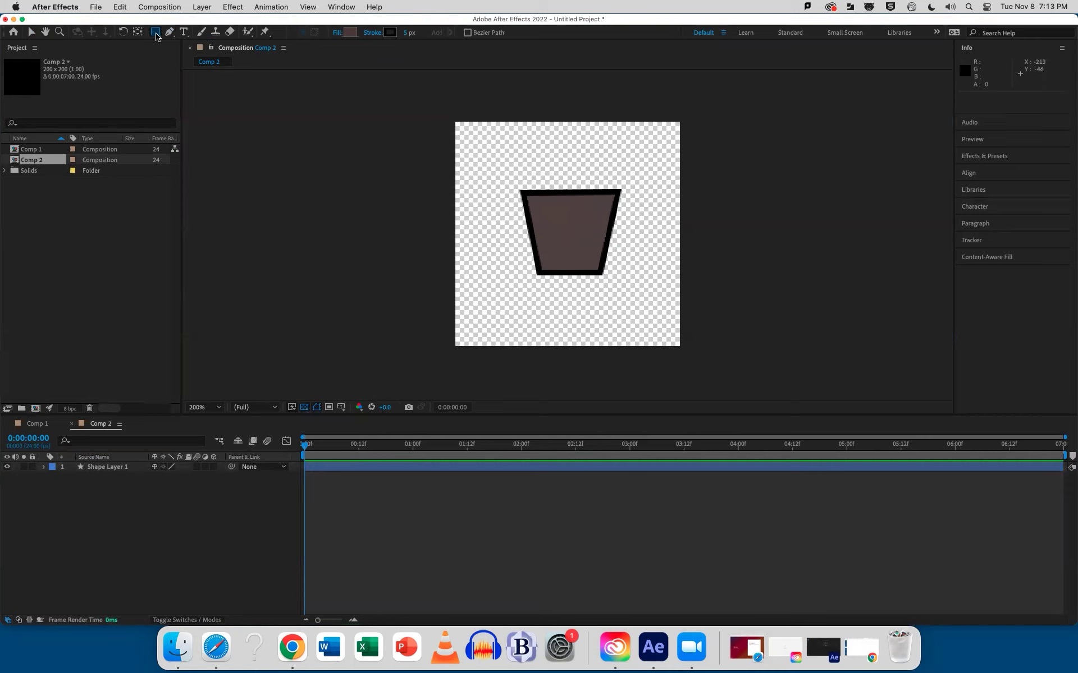
click(156, 34)
drag(554, 257, 586, 303)
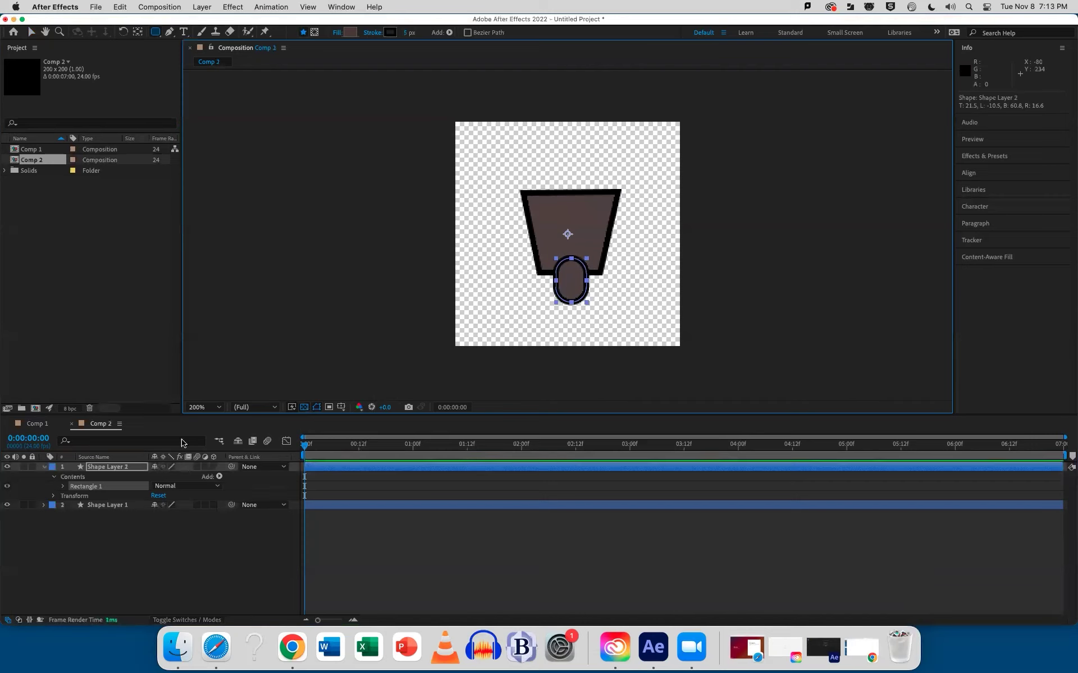
Step: Place the rounded rectangle's layer beneath the trapezoid and move the shape slightly up to position 99, 96
click(26, 33)
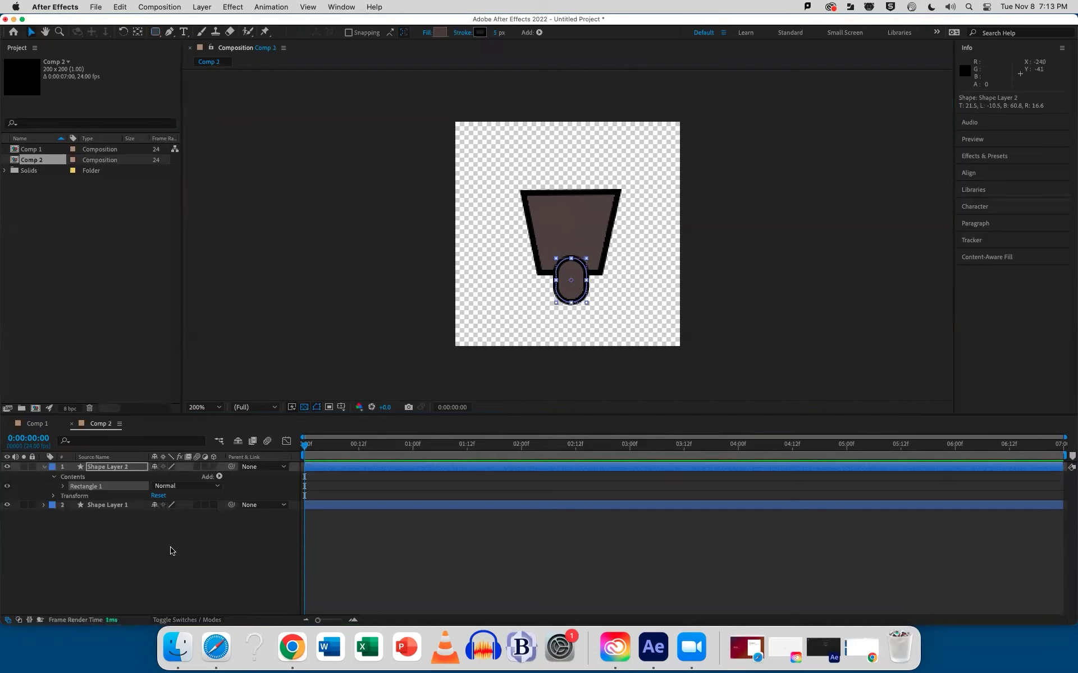
drag(110, 470, 115, 520)
drag(581, 289, 577, 281)
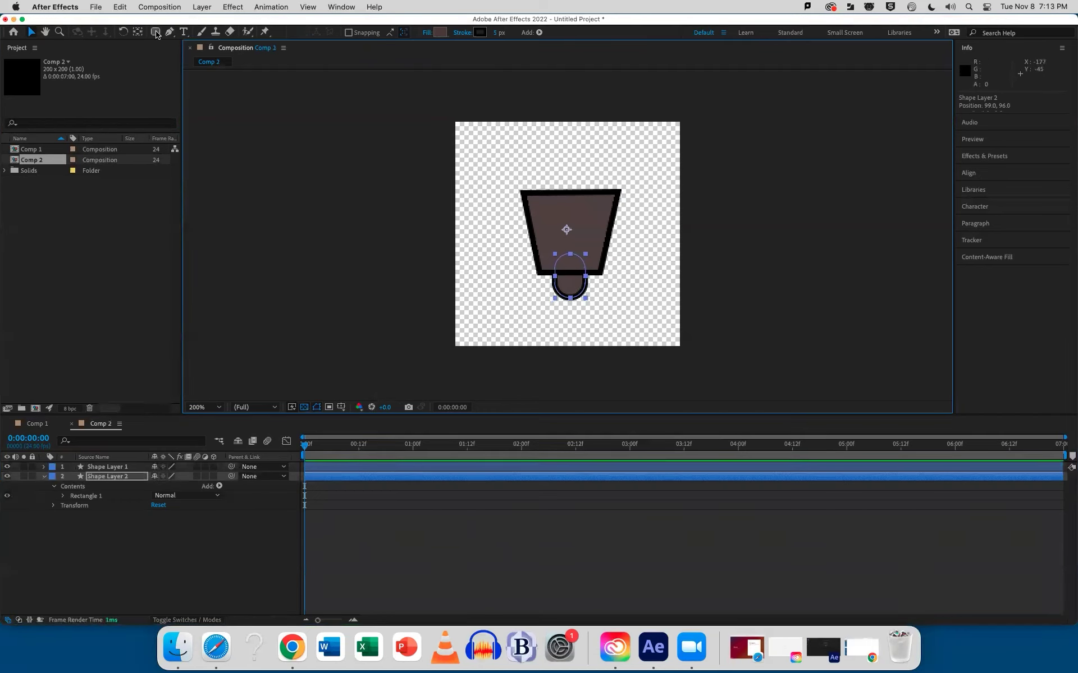
click(156, 33)
mouse_move(555, 209)
mouse_down()
mouse_move(576, 172)
mouse_move(605, 160)
mouse_move(572, 181)
mouse_move(572, 163)
mouse_up()
click(31, 32)
key(Delete)
click(516, 174)
Step: Duplicate the trapezoid and set the copy's rotation to -180°
click(563, 248)
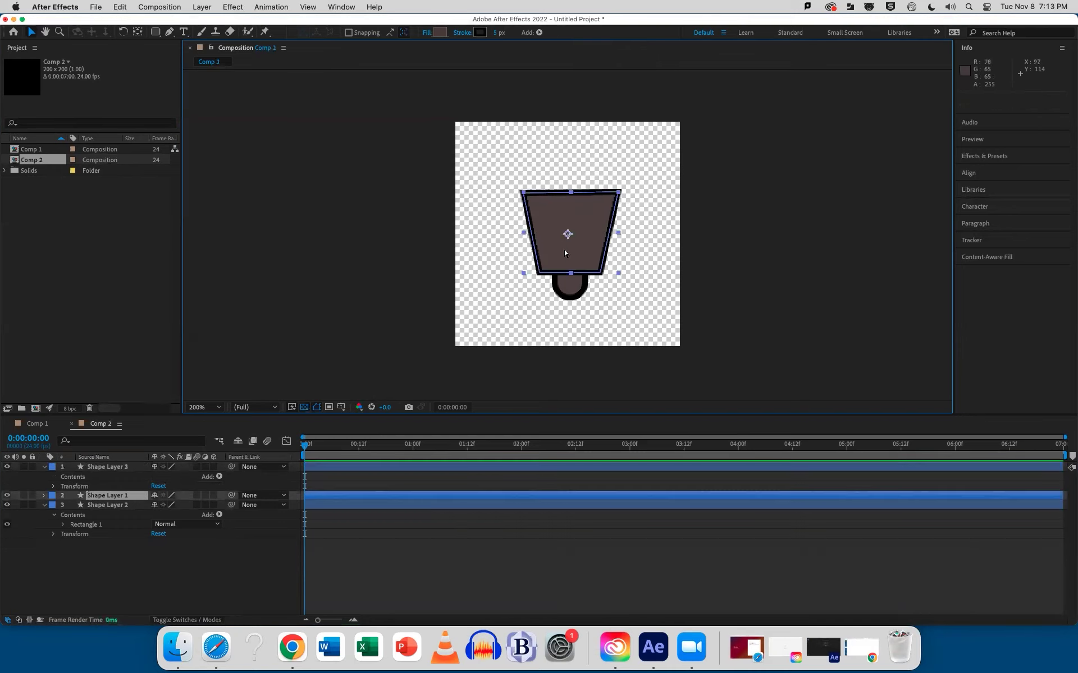
key(super+d)
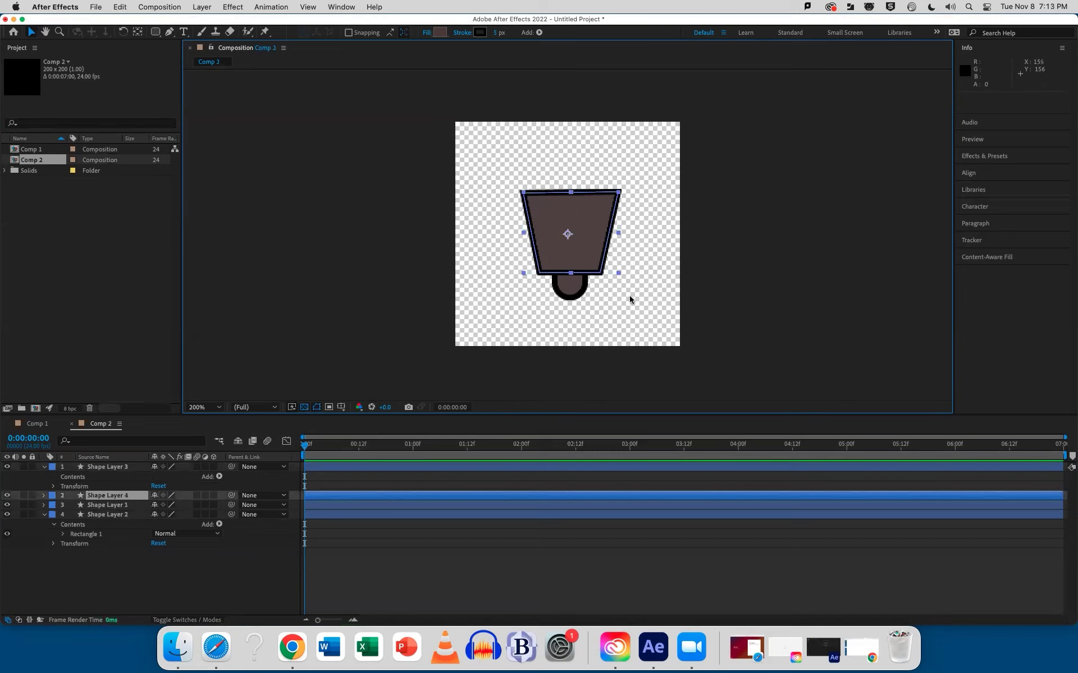
key(r)
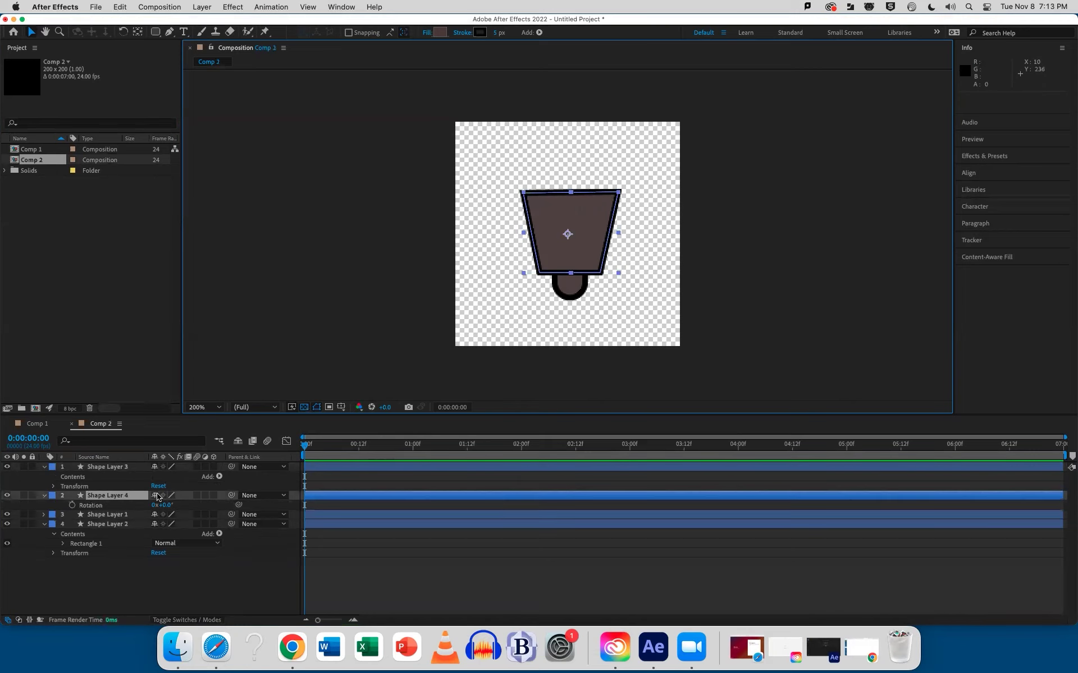
drag(164, 506, 241, 506)
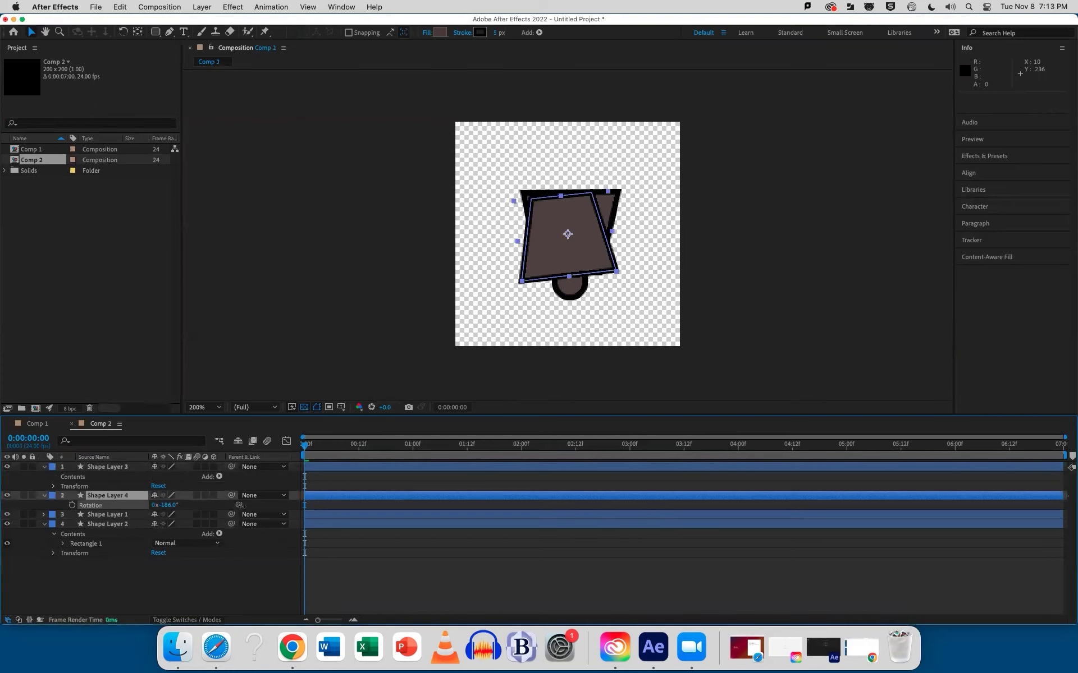
click(164, 505)
text(-180)
key(Return)
Step: Scale the flipped trapezoid to 46% and move it onto the body's upper edge as a head, at position 103, 46
key(s)
drag(188, 507, 182, 484)
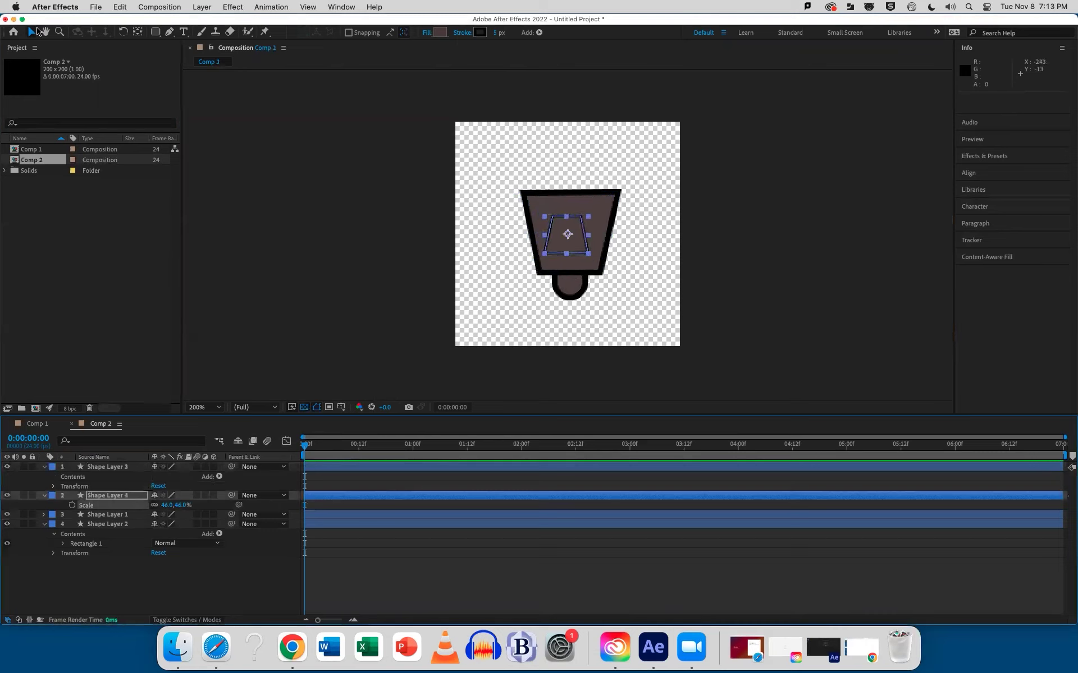
drag(584, 231, 588, 181)
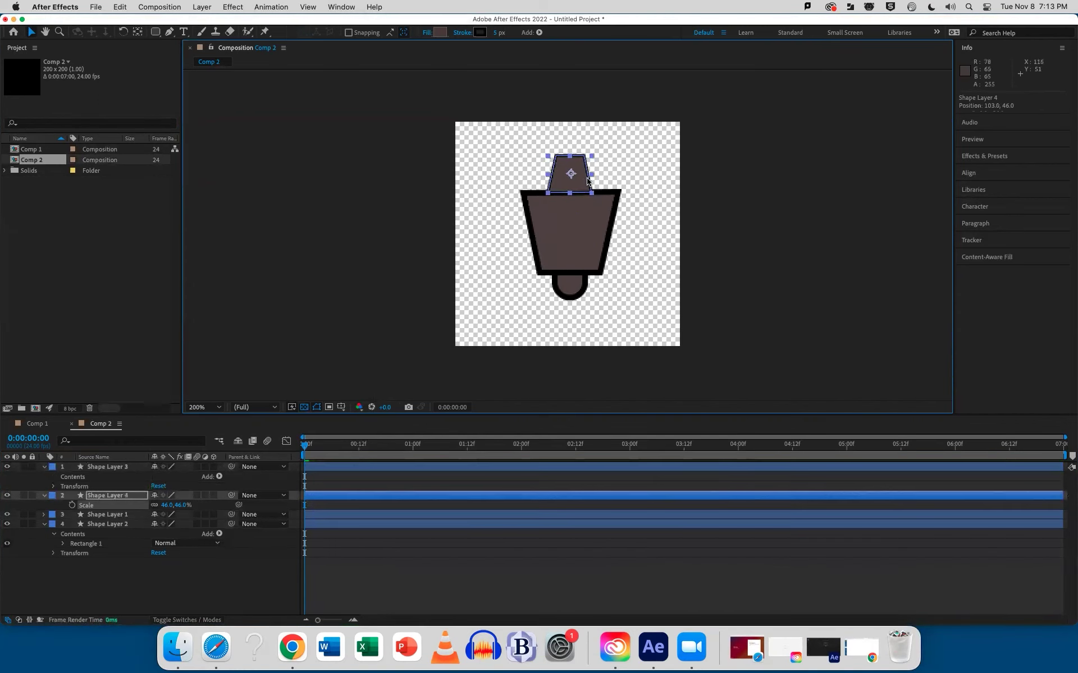
Step: Move the head, body and rounded base down together to leave room above the head
click(625, 166)
drag(470, 137, 665, 303)
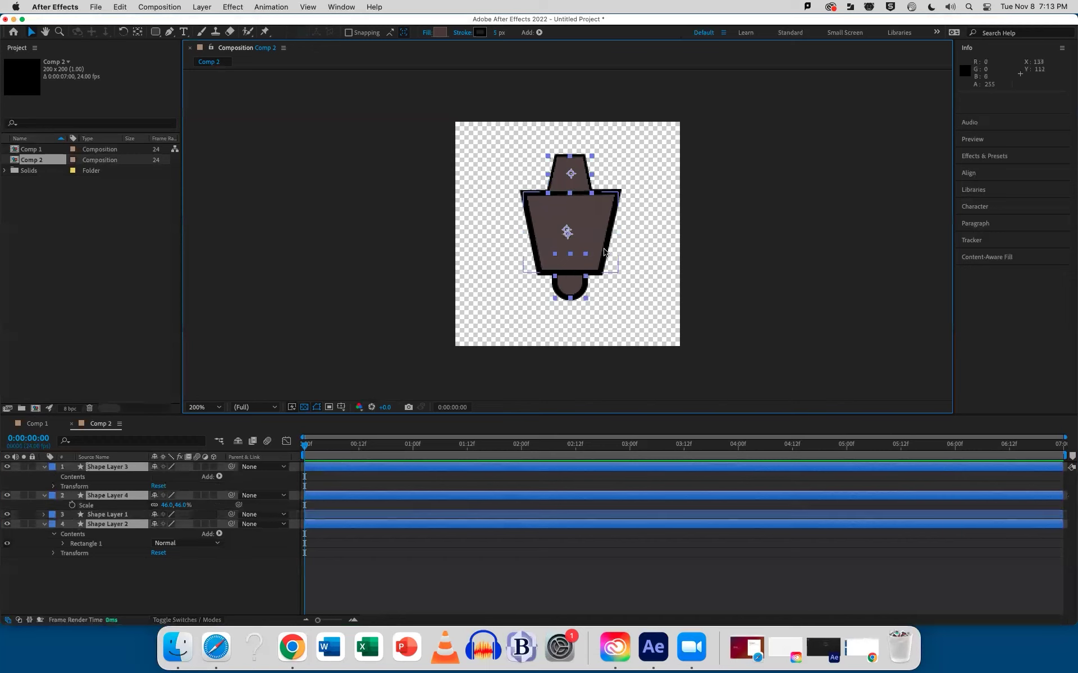
drag(589, 221, 591, 234)
key(super+z)
drag(500, 147, 585, 306)
click(564, 152)
Step: Draw a zigzag antenna rising from the top of the head with the Pen tool, using no fill
click(169, 32)
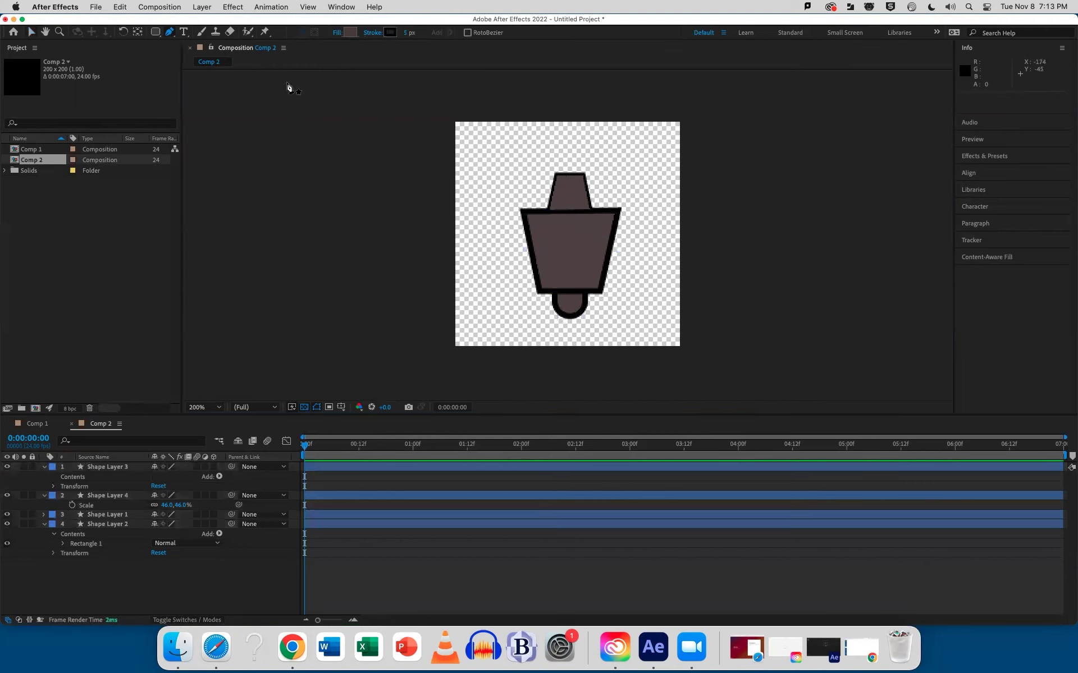
click(563, 173)
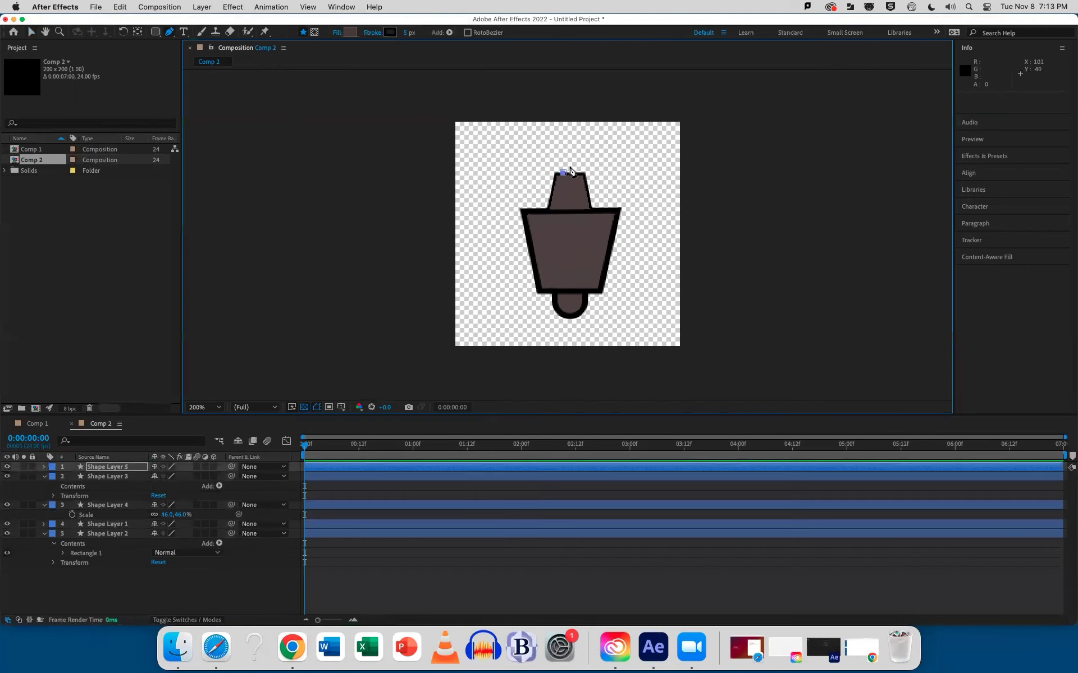
drag(573, 163, 572, 163)
click(337, 32)
click(483, 295)
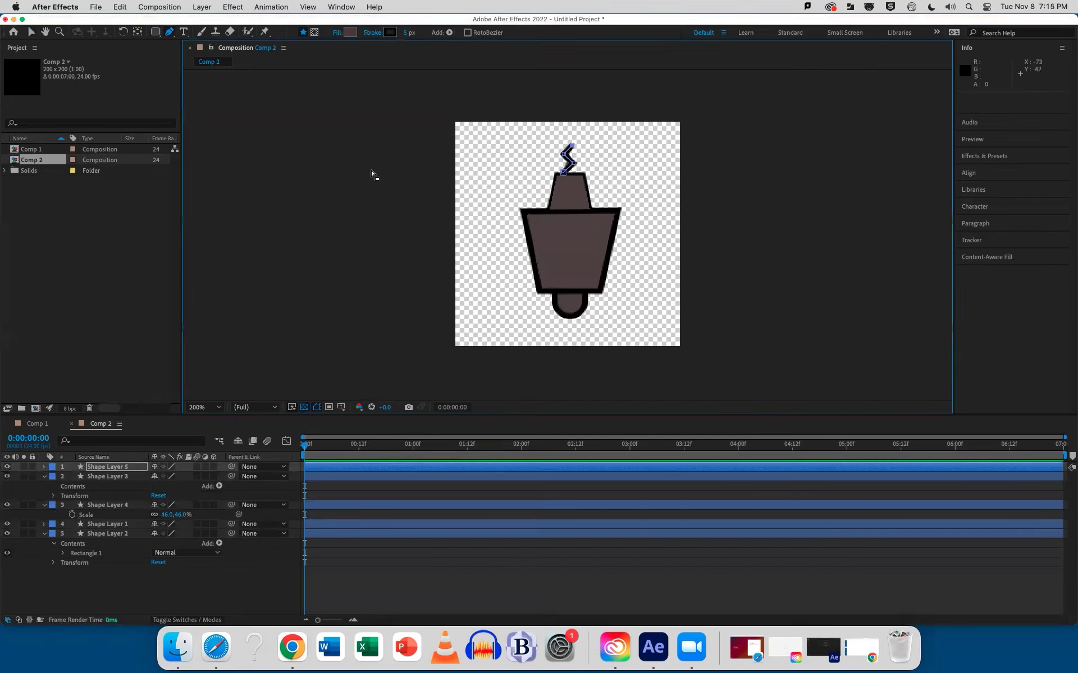
key(F2)
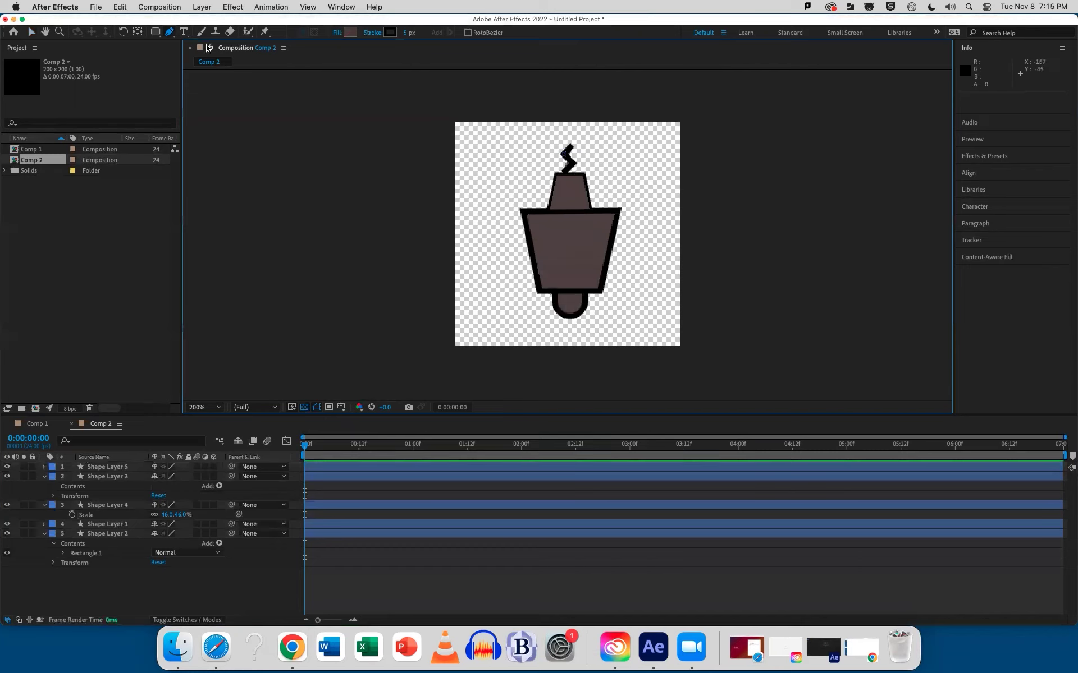
Step: Draw a small circle on the antenna's tip with the Ellipse tool and set its stroke to none
drag(155, 32, 180, 57)
drag(559, 133, 577, 151)
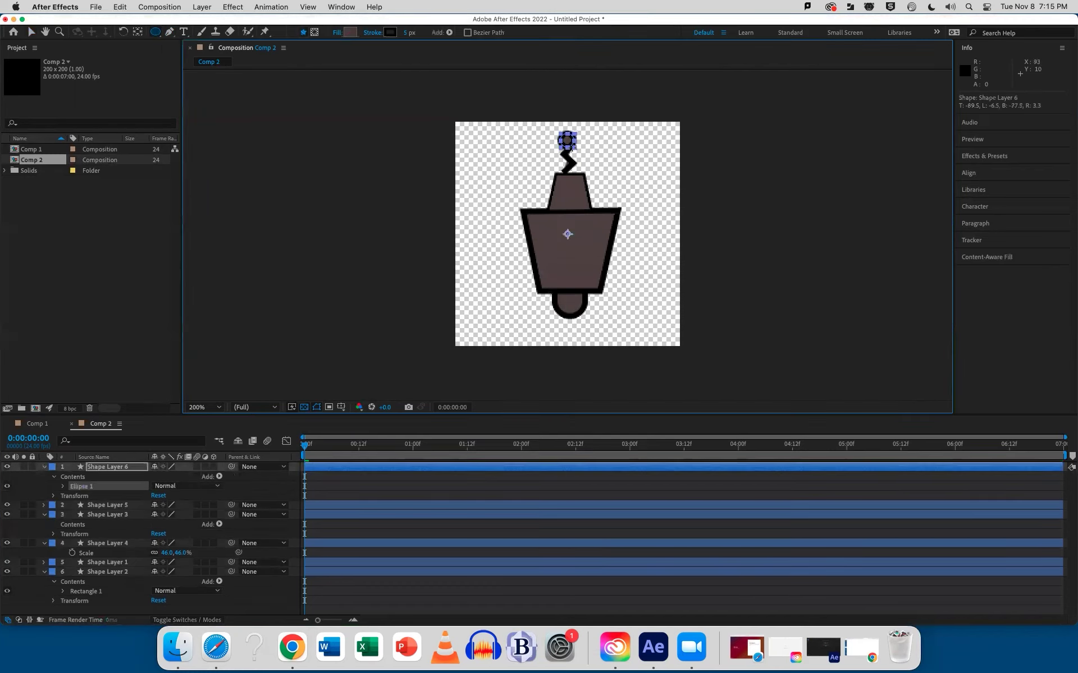
click(377, 35)
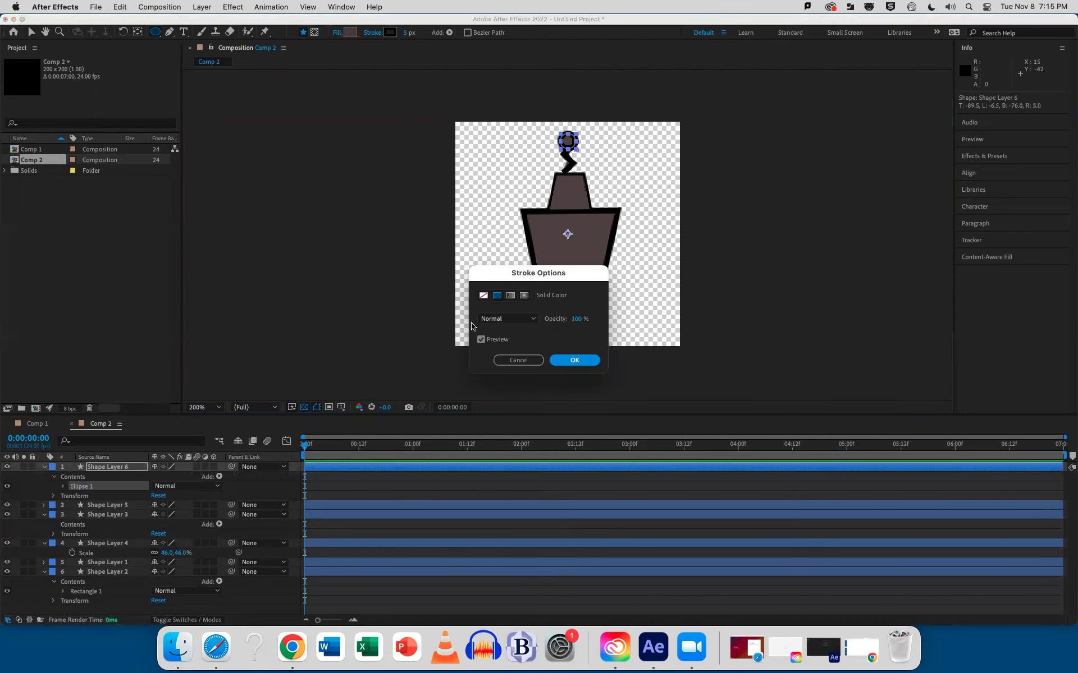
click(483, 295)
click(562, 359)
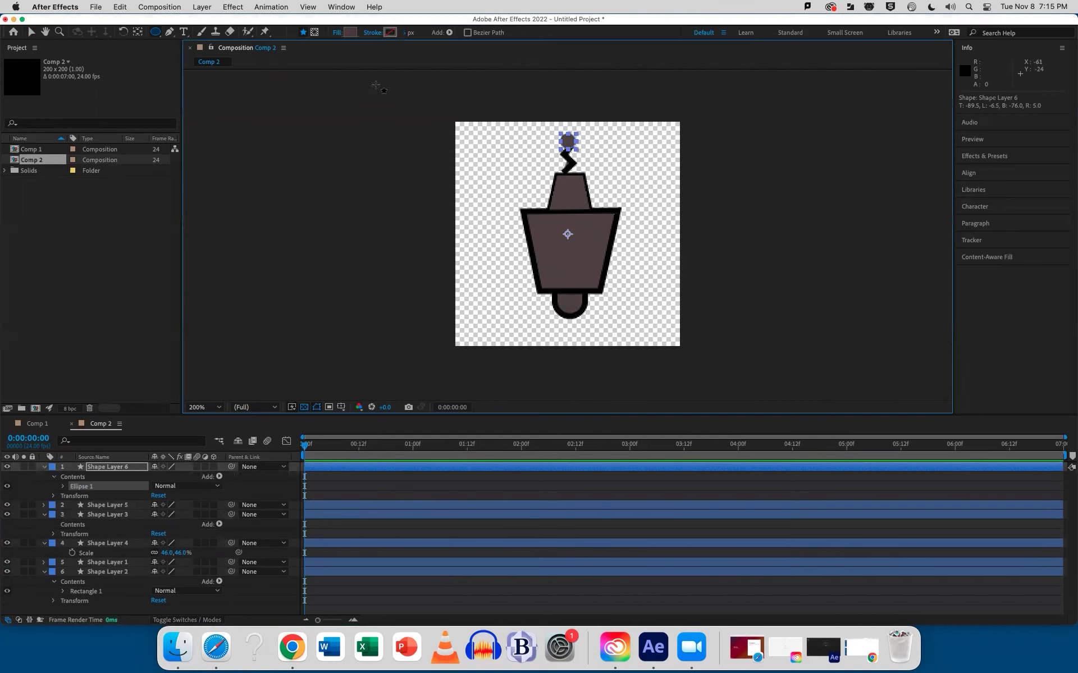
Step: Fill the circle with red (FE0505) and nudge it into line with the antenna's tip
click(350, 34)
click(529, 256)
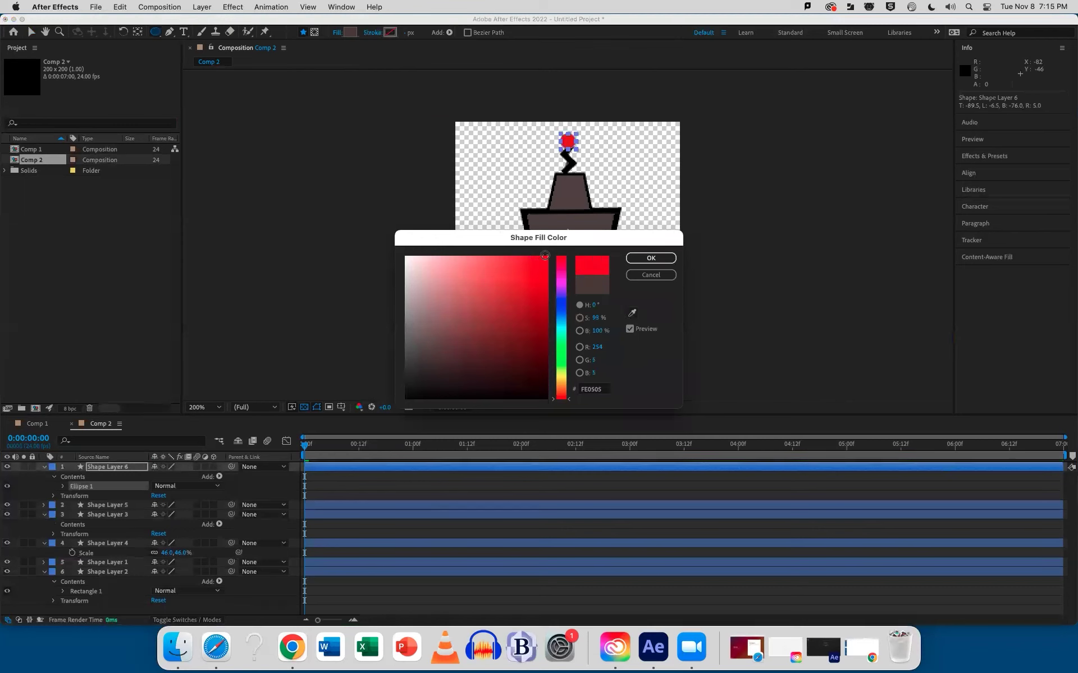
click(650, 258)
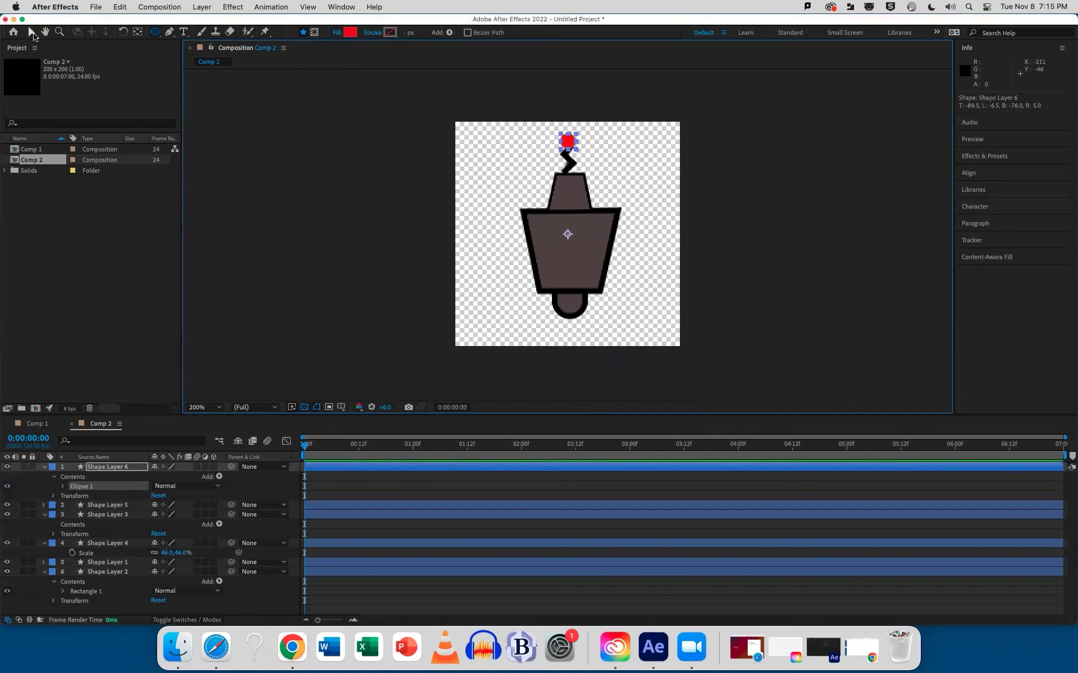
click(31, 32)
drag(570, 142, 573, 145)
click(634, 206)
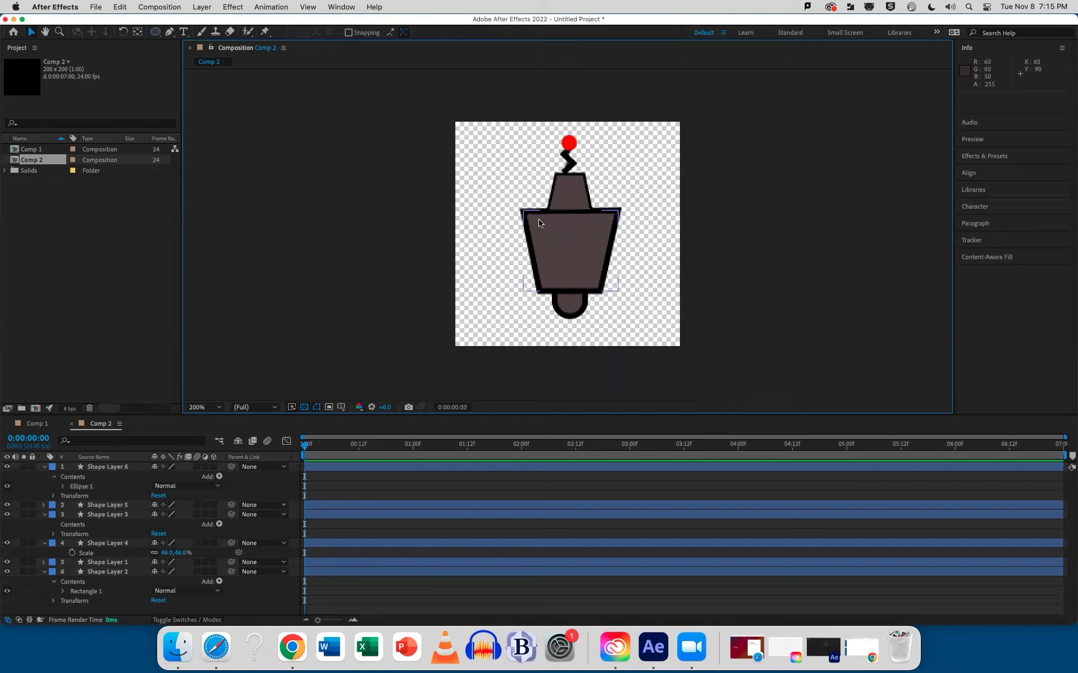
Step: Draw a bent arm hanging from the torso's upper-left corner with the Pen tool and set its fill to none
click(171, 32)
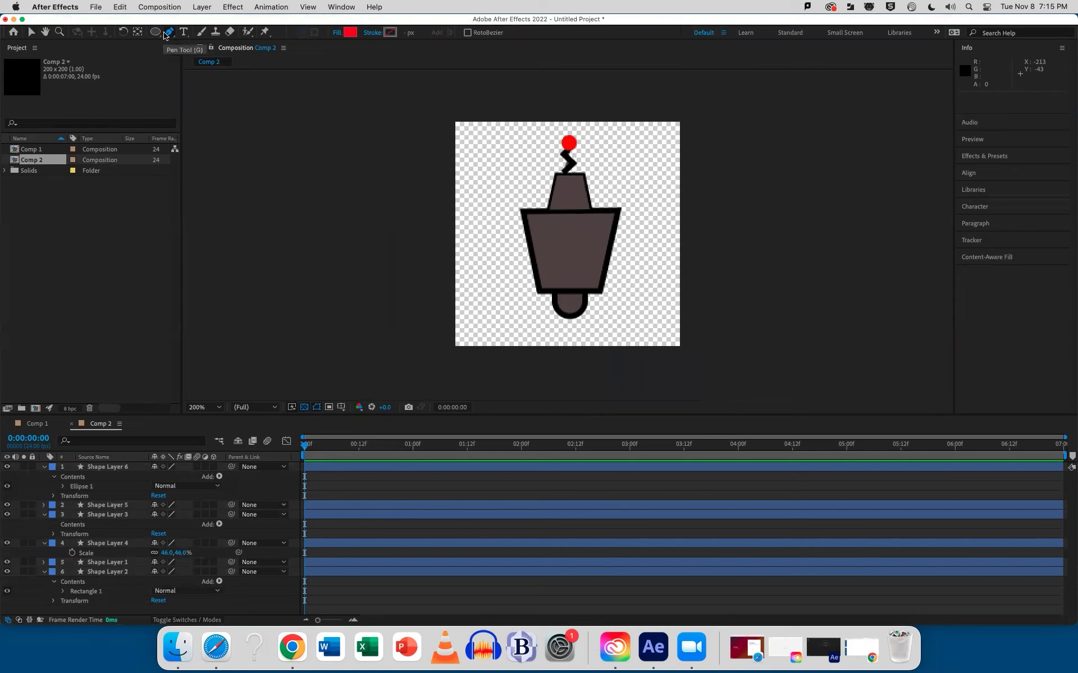
click(525, 218)
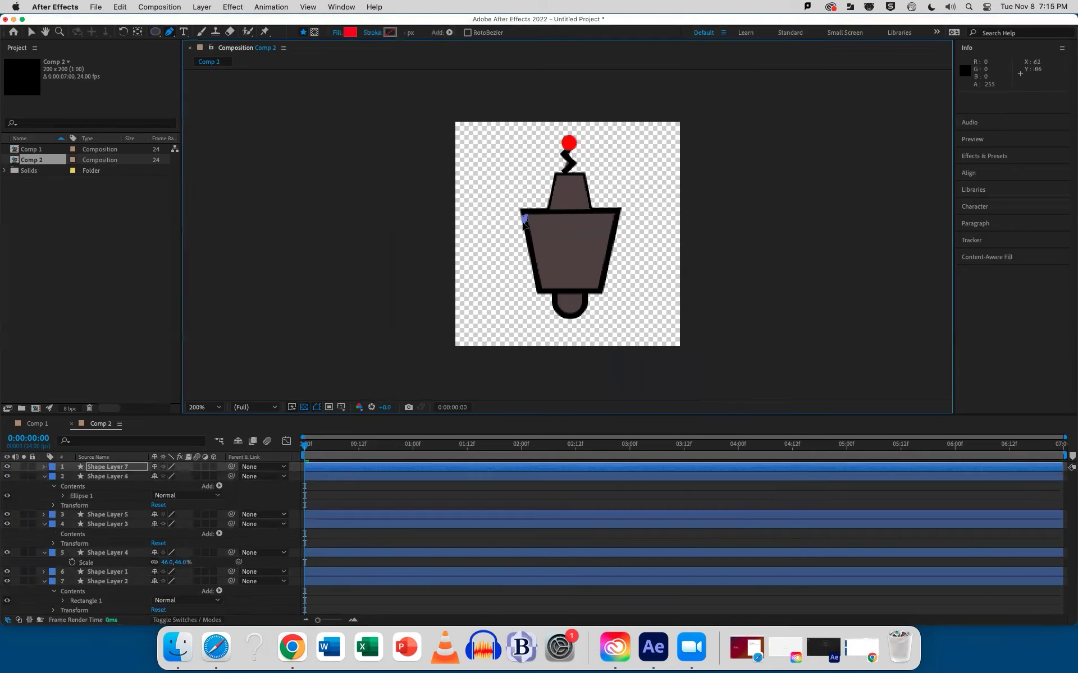
click(507, 260)
drag(507, 266, 508, 297)
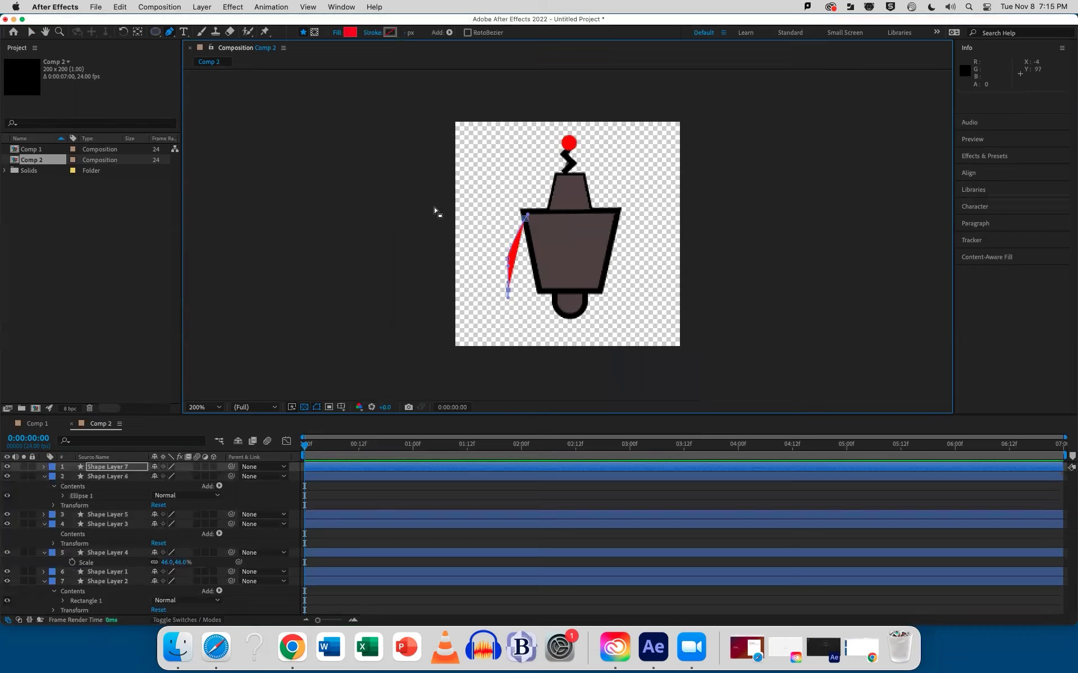
click(337, 34)
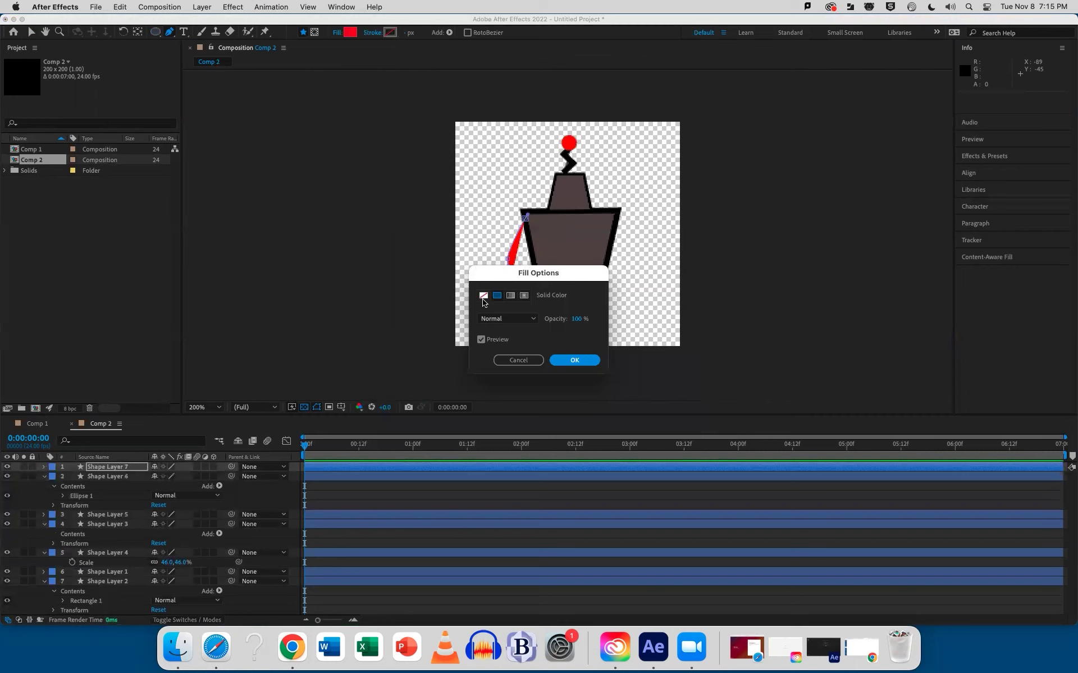
click(483, 296)
click(572, 360)
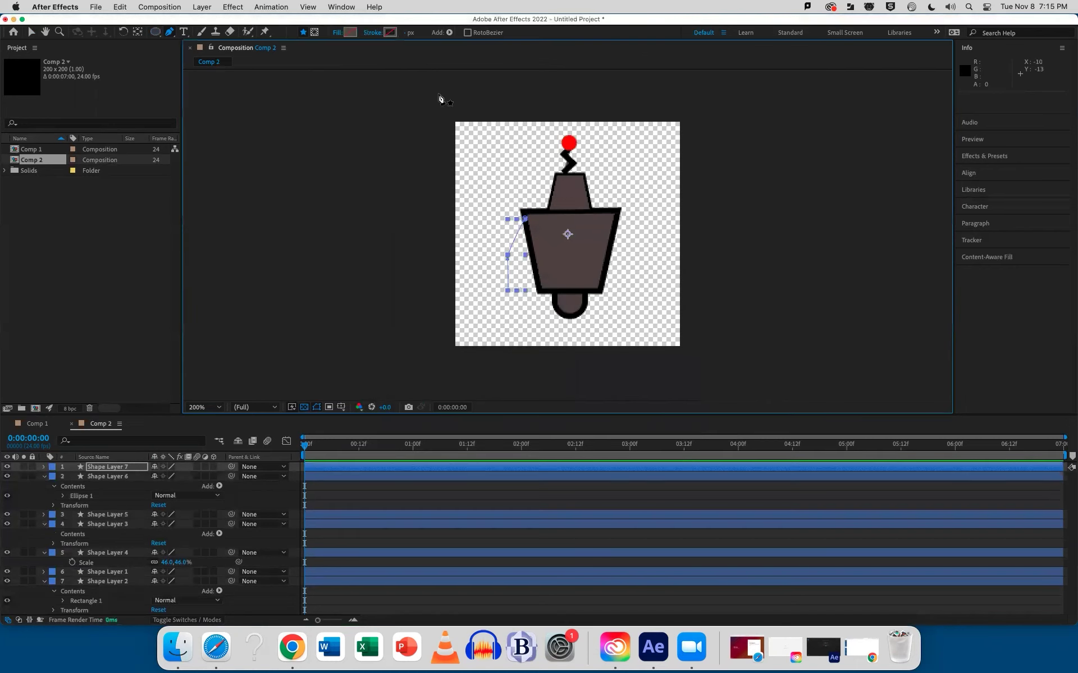
Step: Give the arm path a solid black stroke 16 px wide
click(371, 32)
click(496, 295)
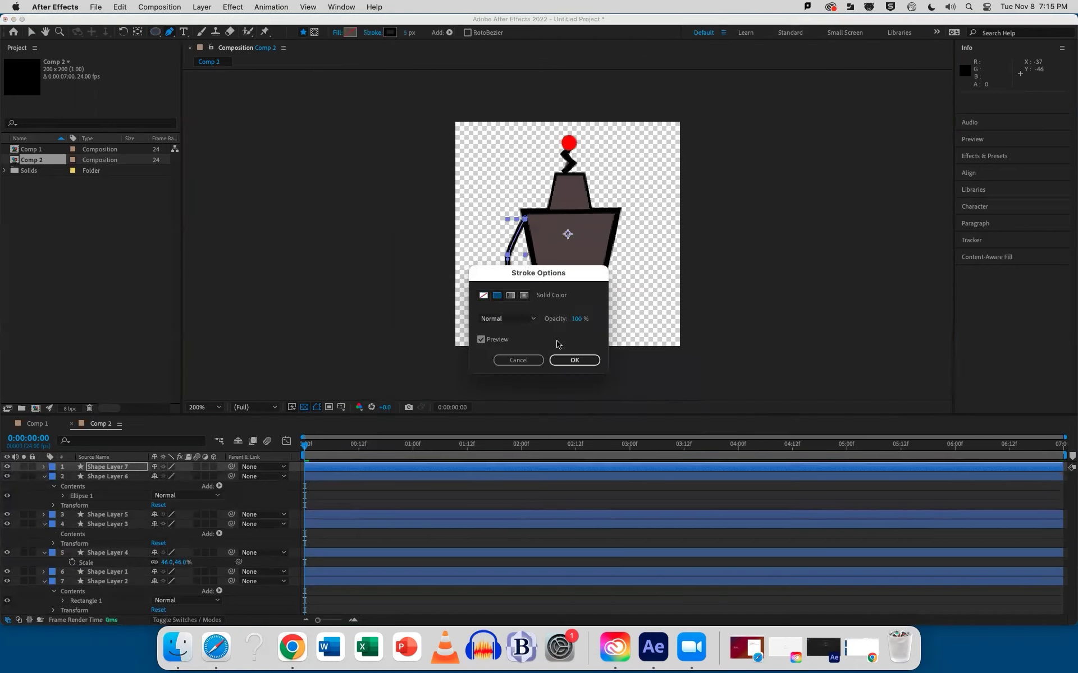
click(573, 360)
drag(404, 32, 415, 33)
Step: Rename the new arm's layer as arm
click(103, 468)
key(Return)
text(arm)
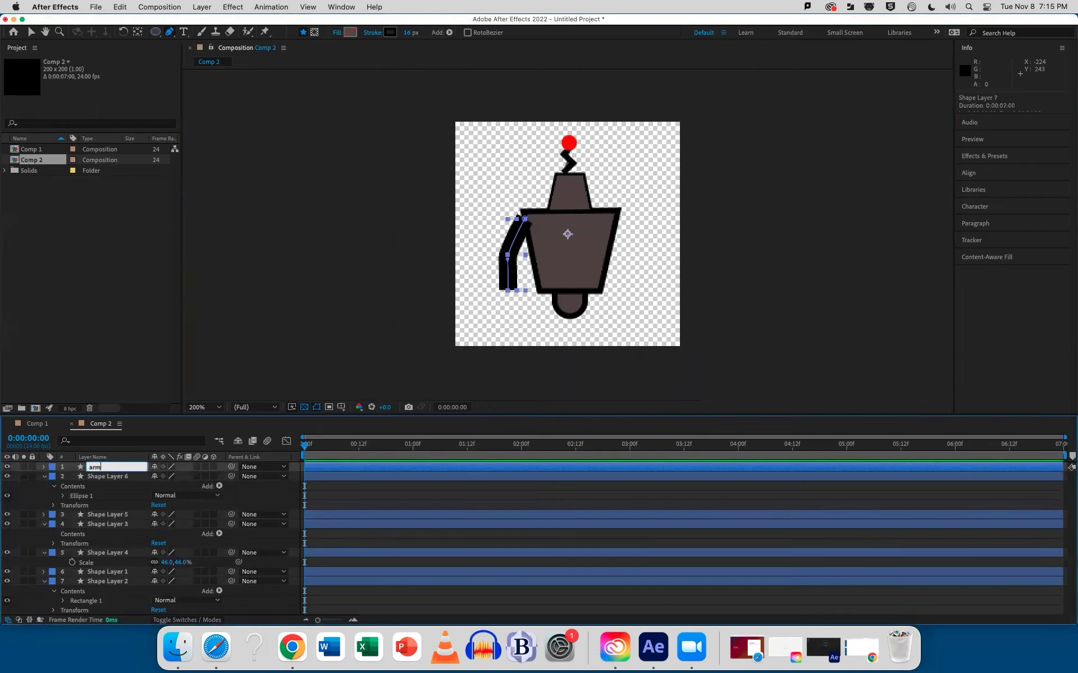
key(Return)
Step: Rename the red circle's layer as flash and the zigzag's layer as antenna
click(109, 479)
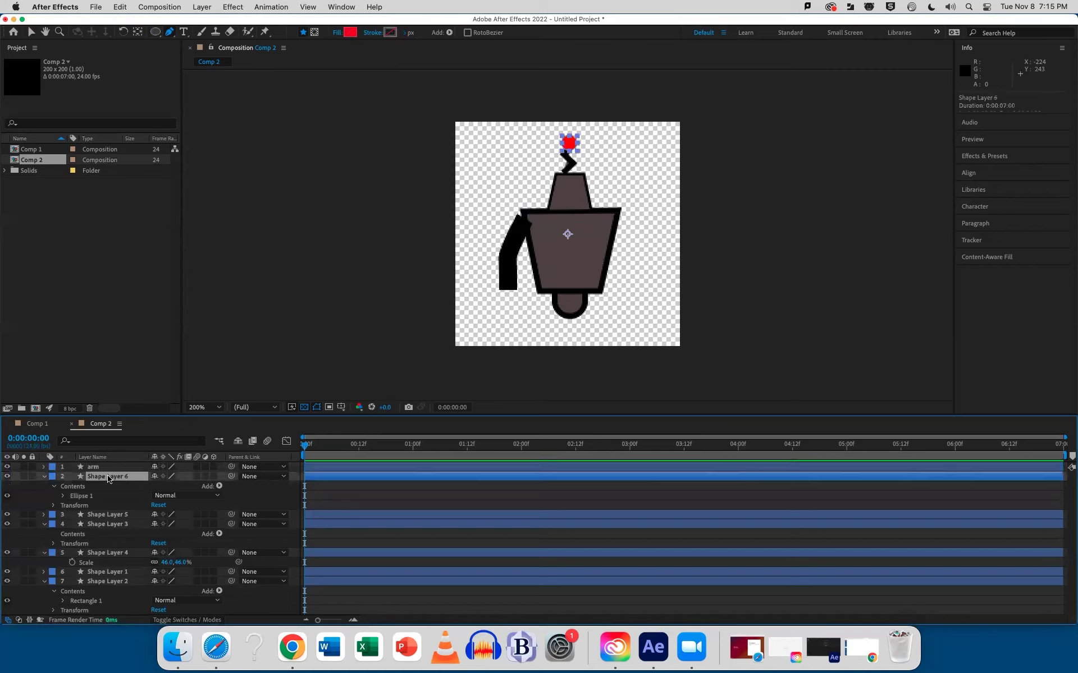
key(Return)
text(flash)
key(Return)
click(113, 516)
key(Return)
text(a)
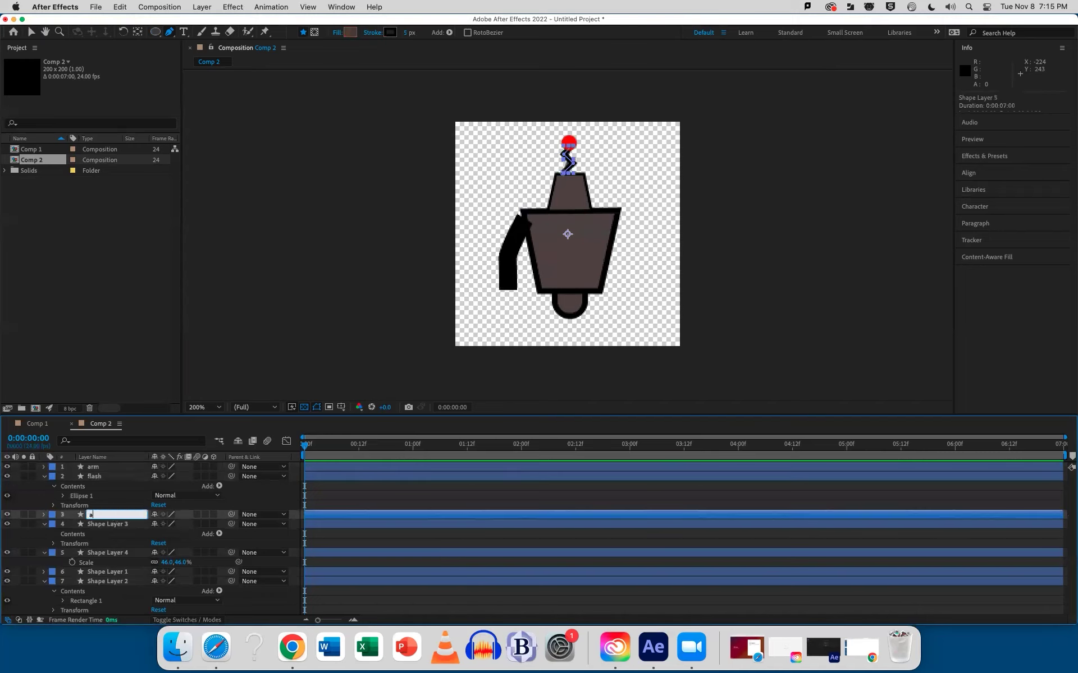
key(Return)
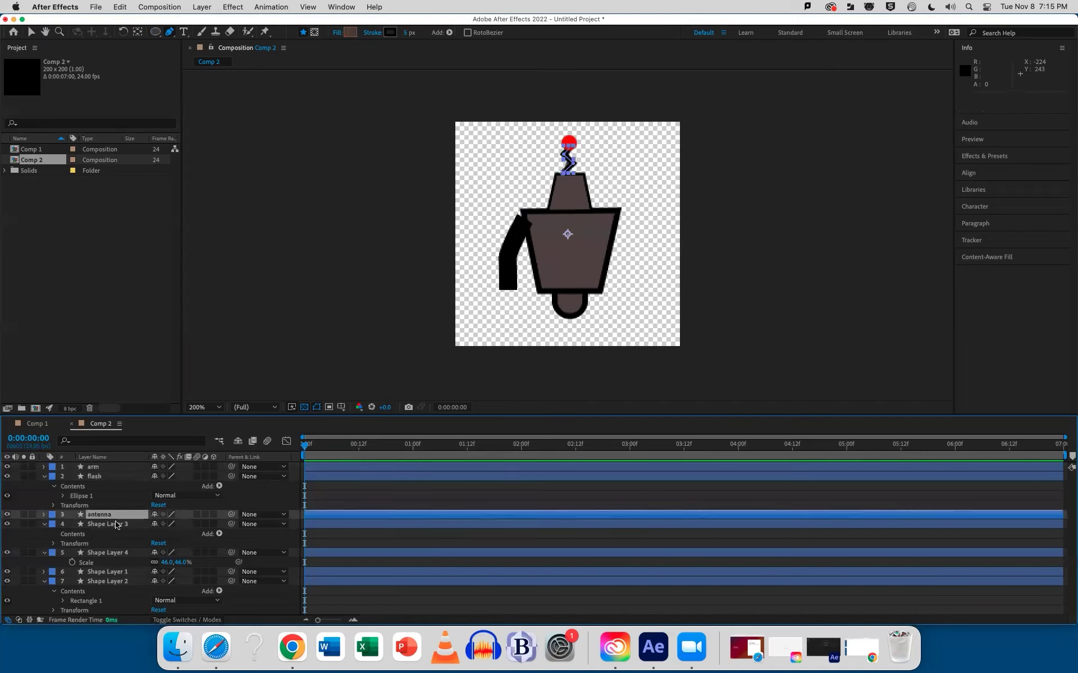
Step: Name Shape Layer 3 head, check its content by soloing it, and delete the empty layer
click(116, 526)
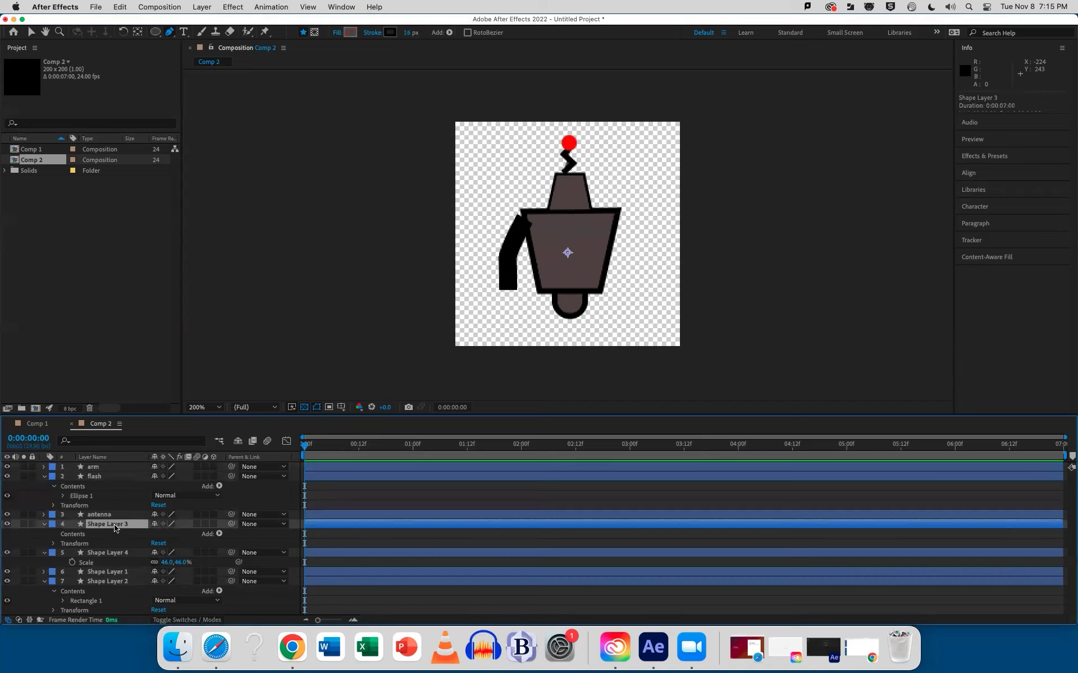
key(Return)
text(head)
key(Return)
click(24, 526)
click(24, 526)
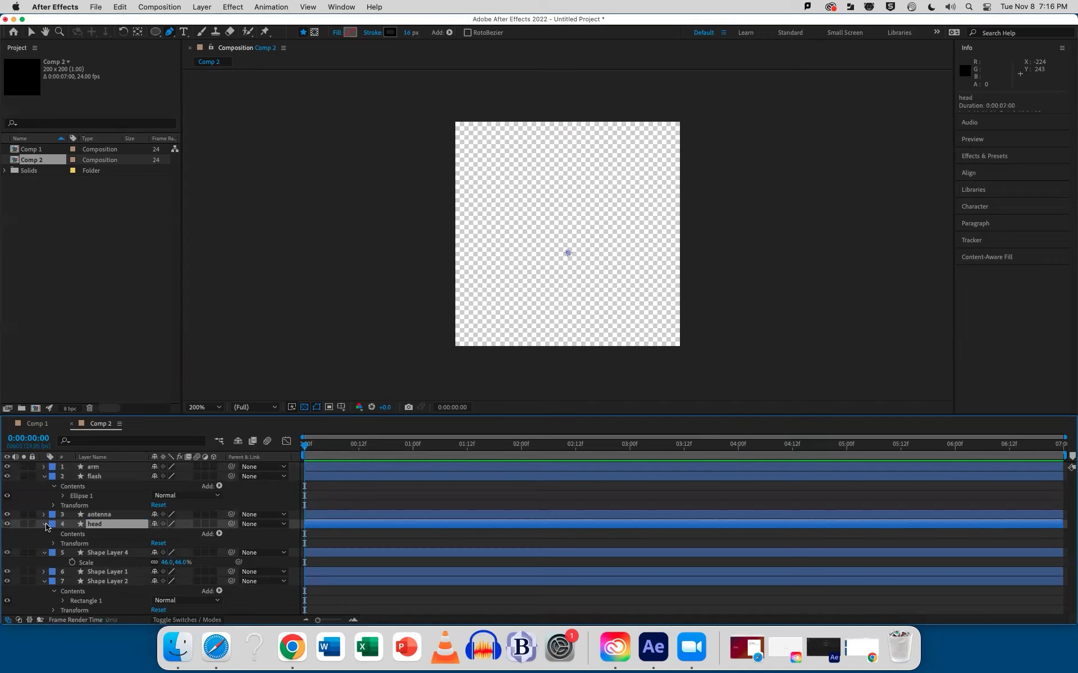
key(Delete)
Step: Rename the small upper trapezoid's layer as head and the large trapezoid's layer as torso
click(101, 528)
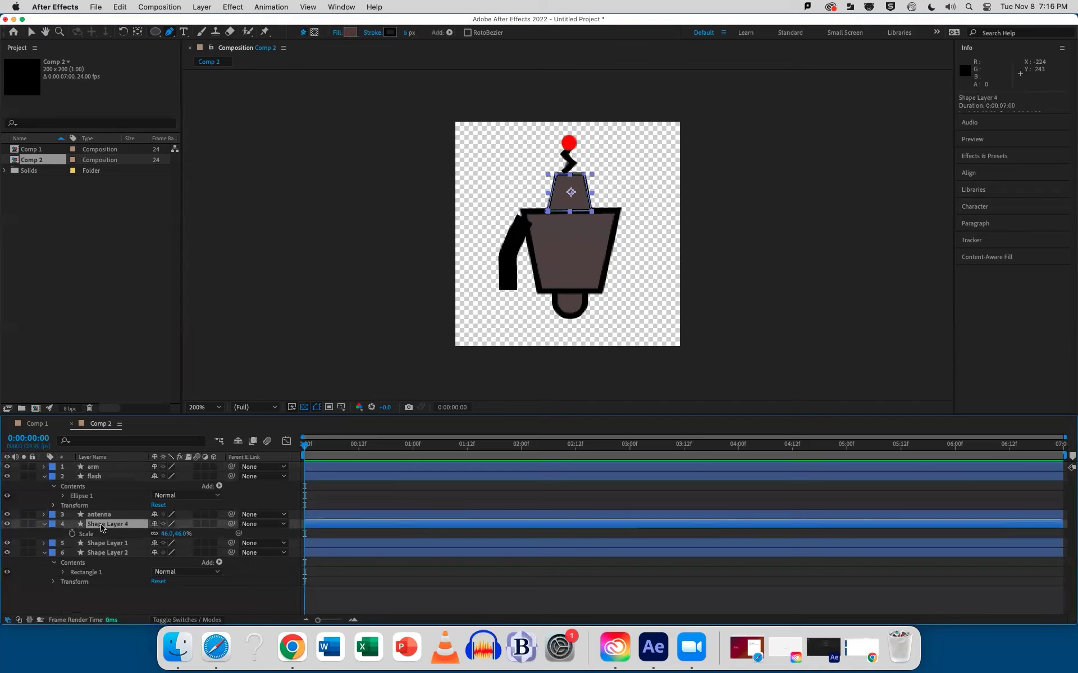
key(Return)
text(head)
click(98, 544)
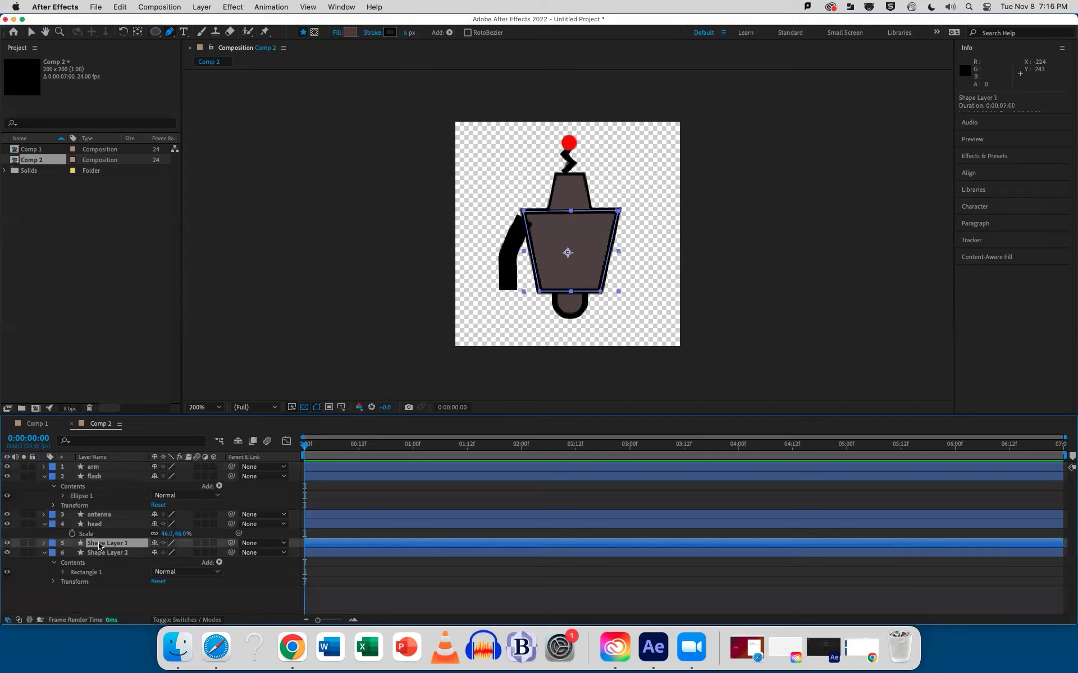
key(Return)
text(torso)
key(Return)
Step: Rename the rounded base's layer as legs
click(99, 553)
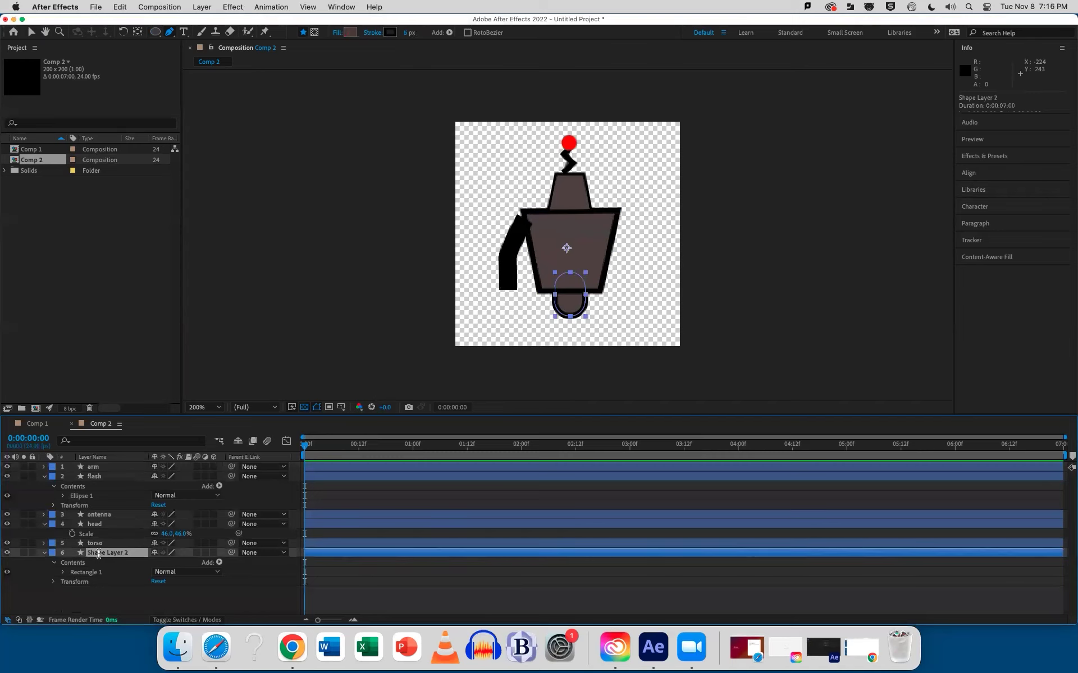
key(Return)
text(legs)
key(Return)
Step: Set the arm stroke's line cap to Round Cap and its line join to Round Join
click(92, 467)
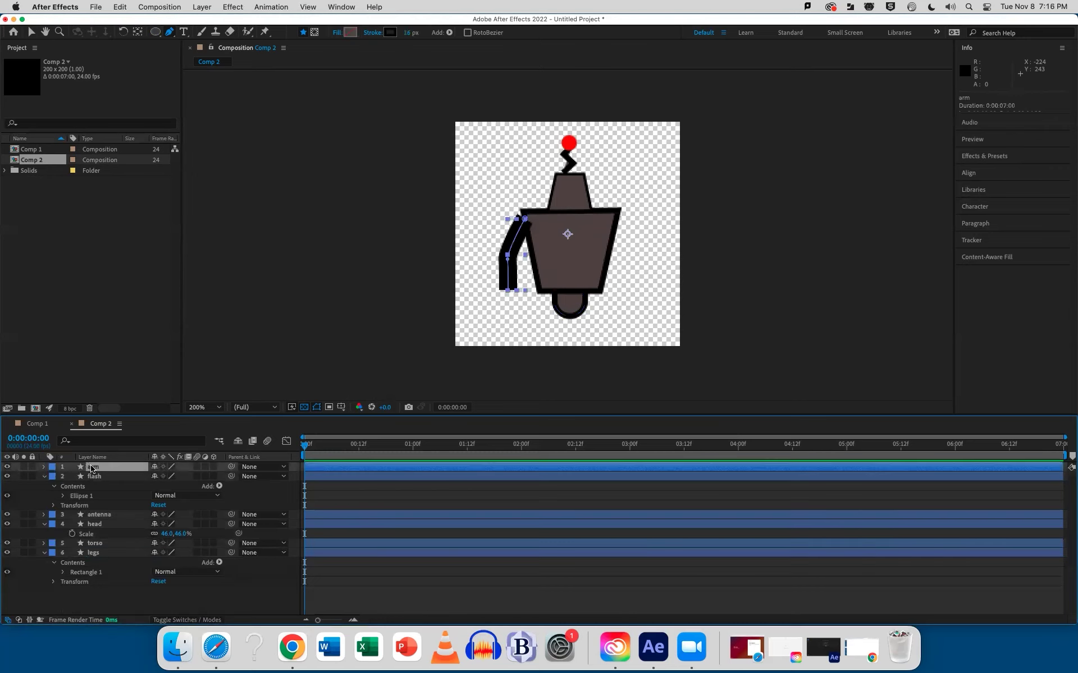
click(44, 467)
click(53, 477)
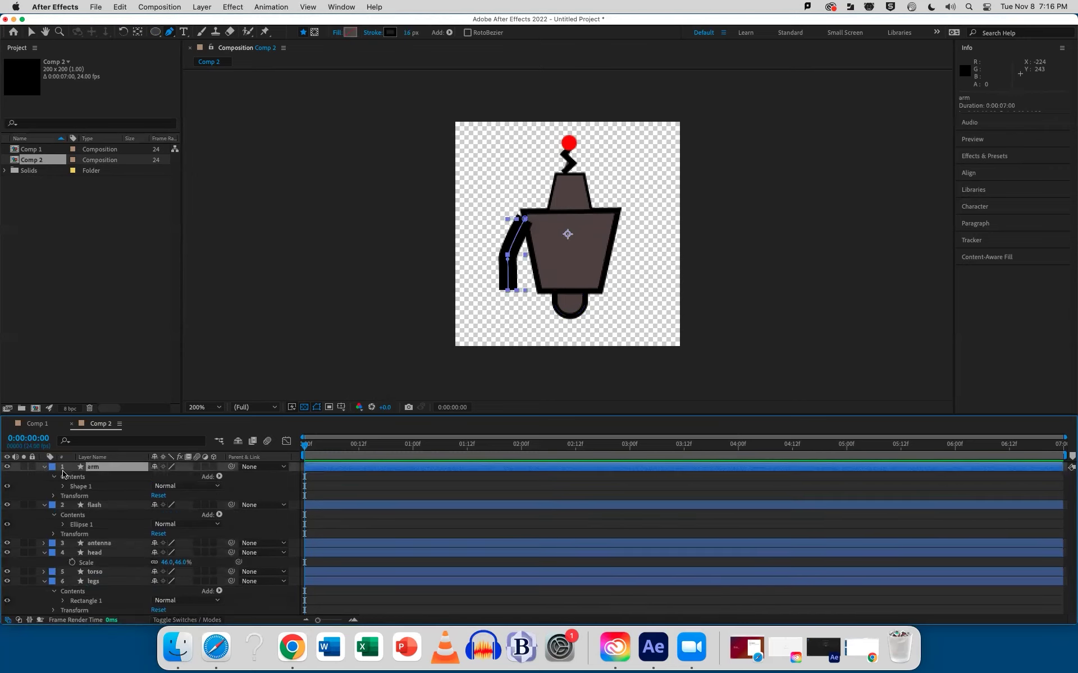
click(62, 487)
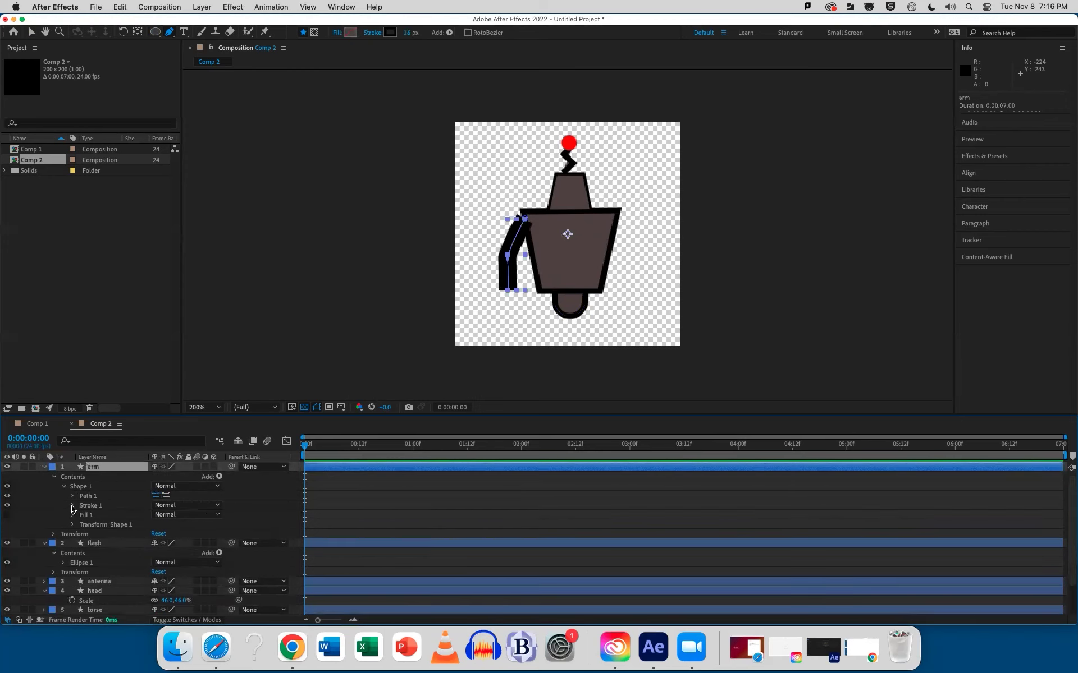
click(73, 506)
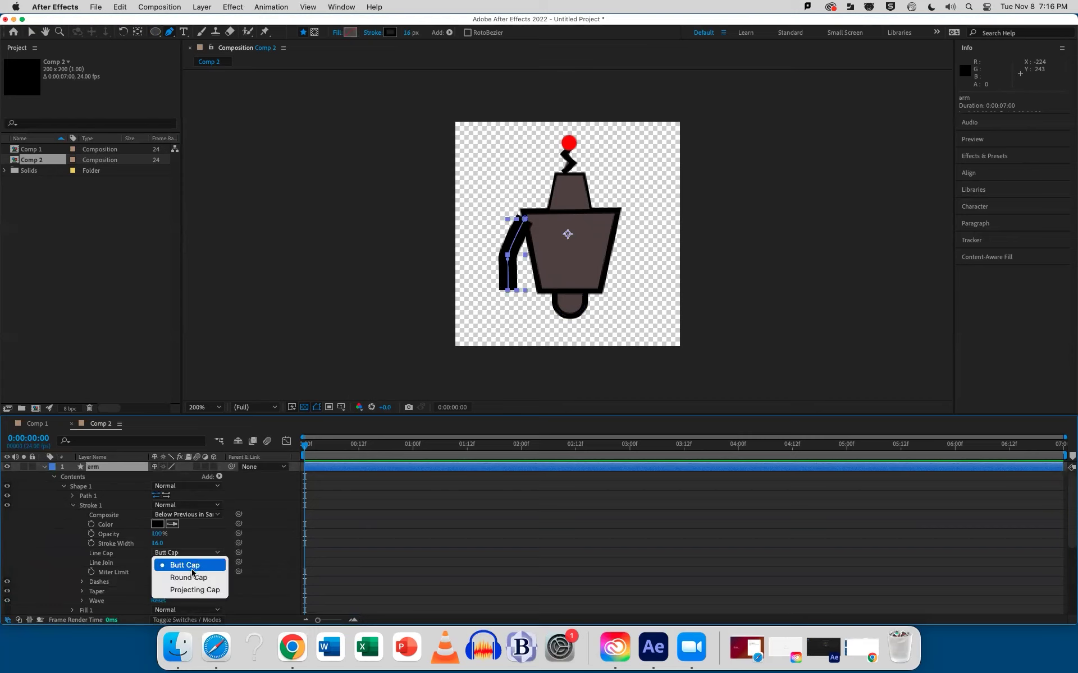
click(189, 577)
click(190, 563)
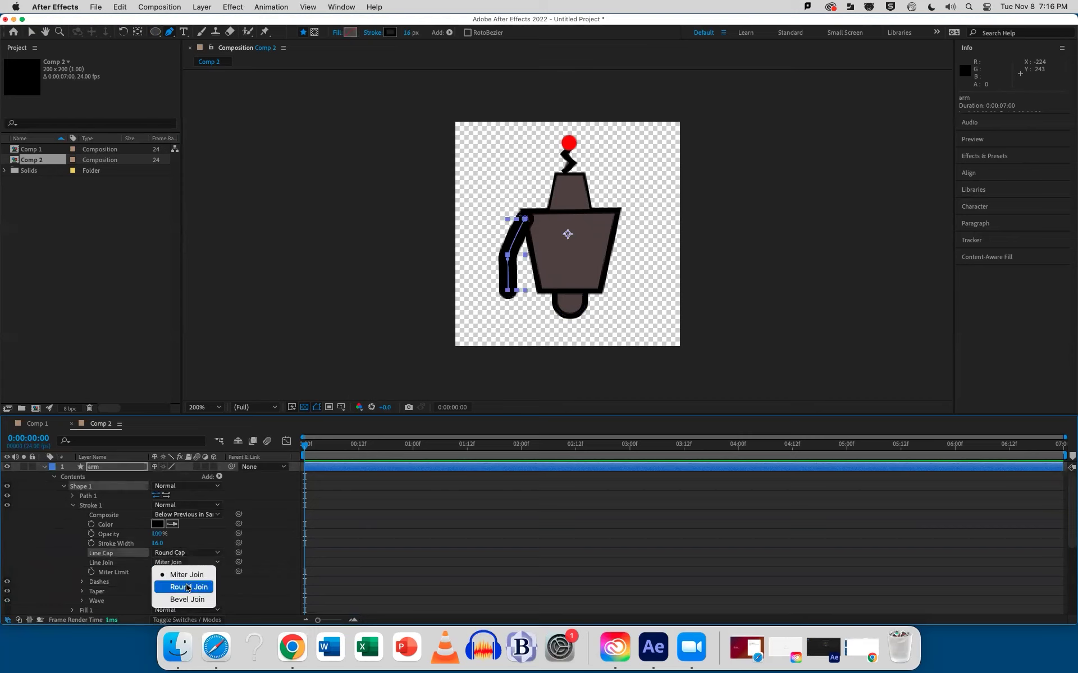
click(189, 587)
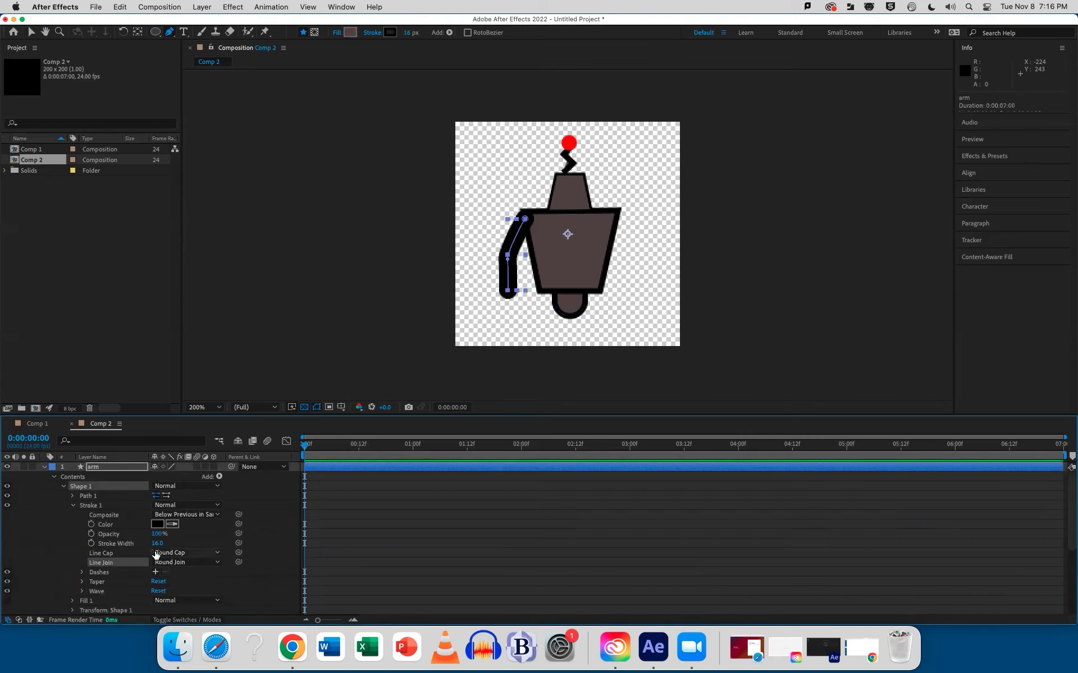
Step: Segment the arm's stroke with dashes, using dash 11 and offset 1, and set the stroke width to 12 px
click(155, 572)
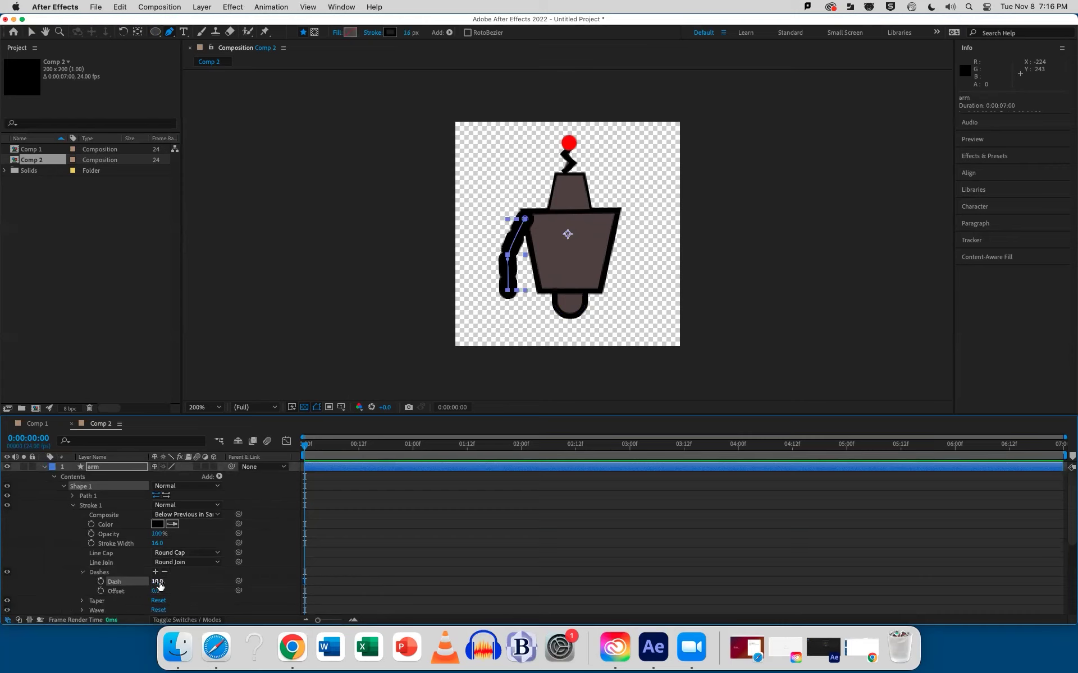
drag(158, 581, 145, 590)
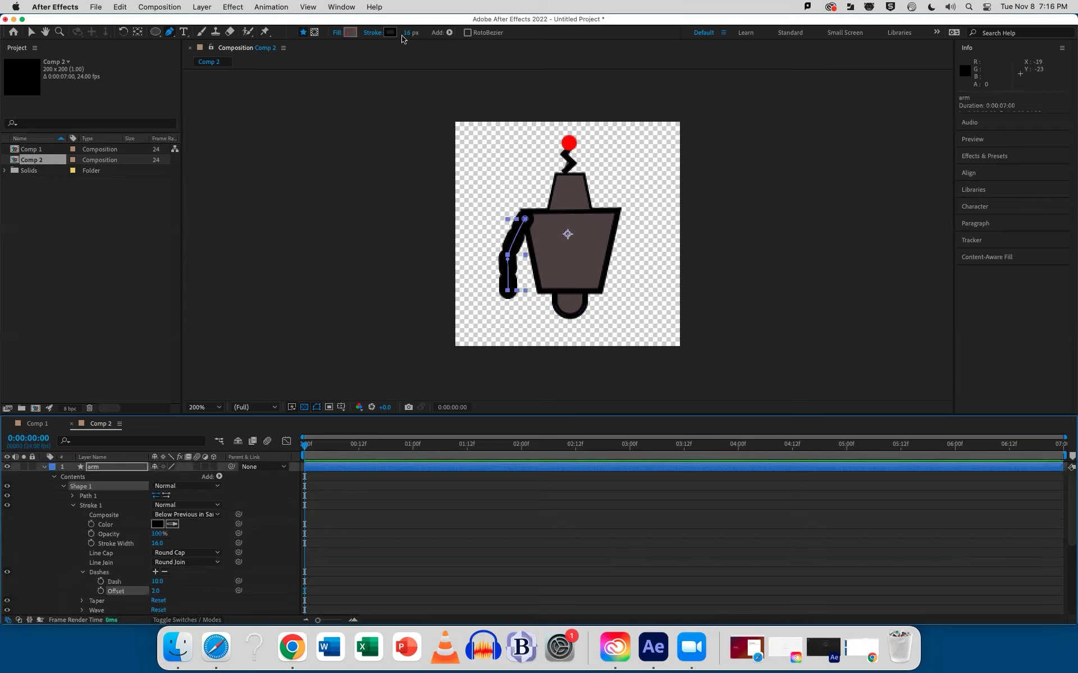
drag(403, 35, 404, 35)
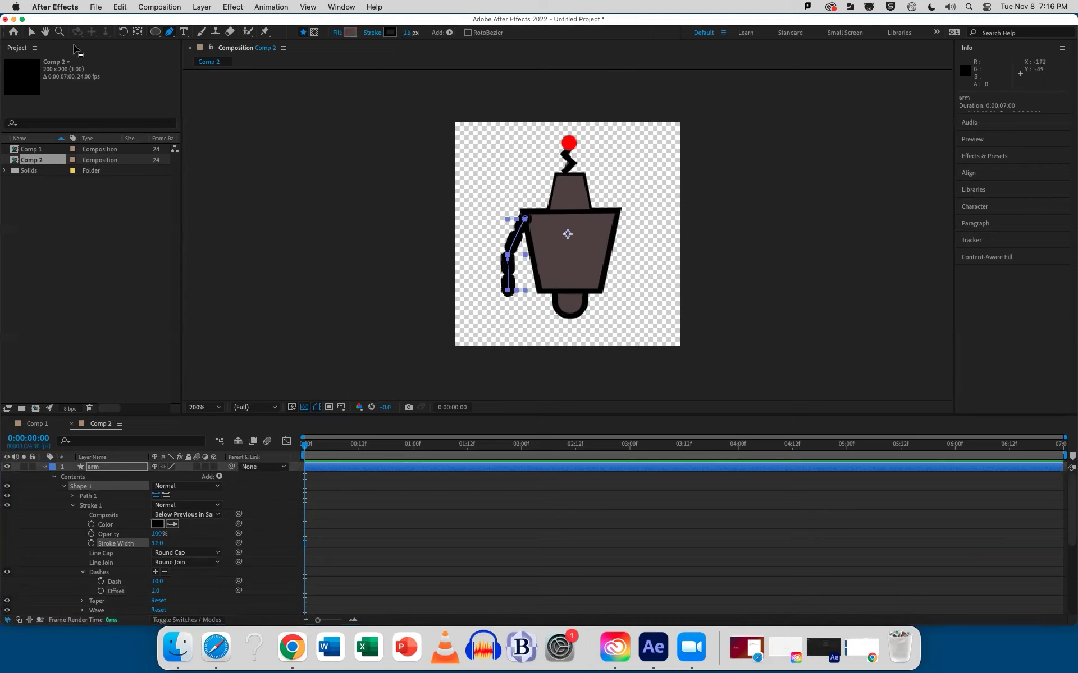
click(31, 32)
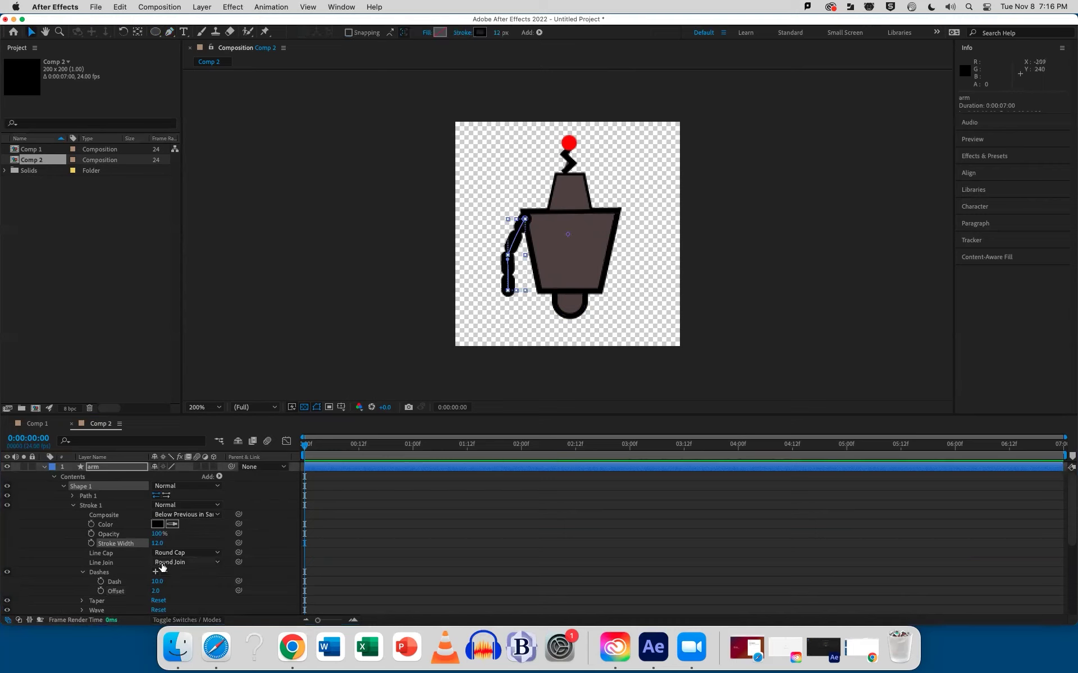
click(158, 543)
mouse_move(157, 543)
mouse_down()
mouse_move(179, 543)
mouse_move(158, 543)
mouse_up()
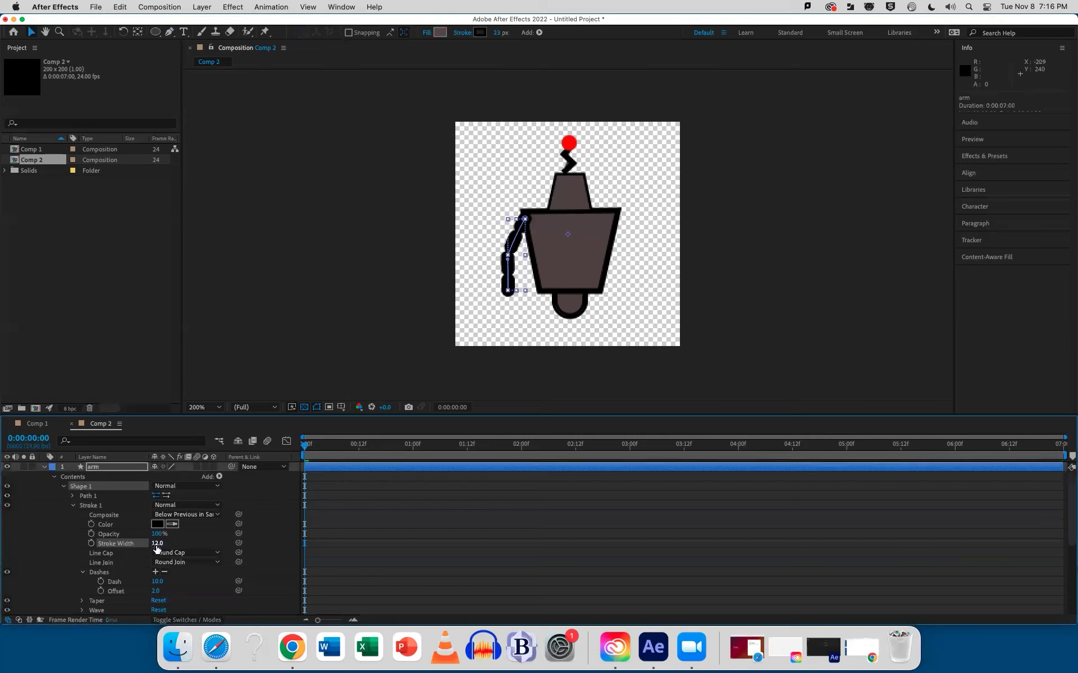
drag(151, 590, 158, 586)
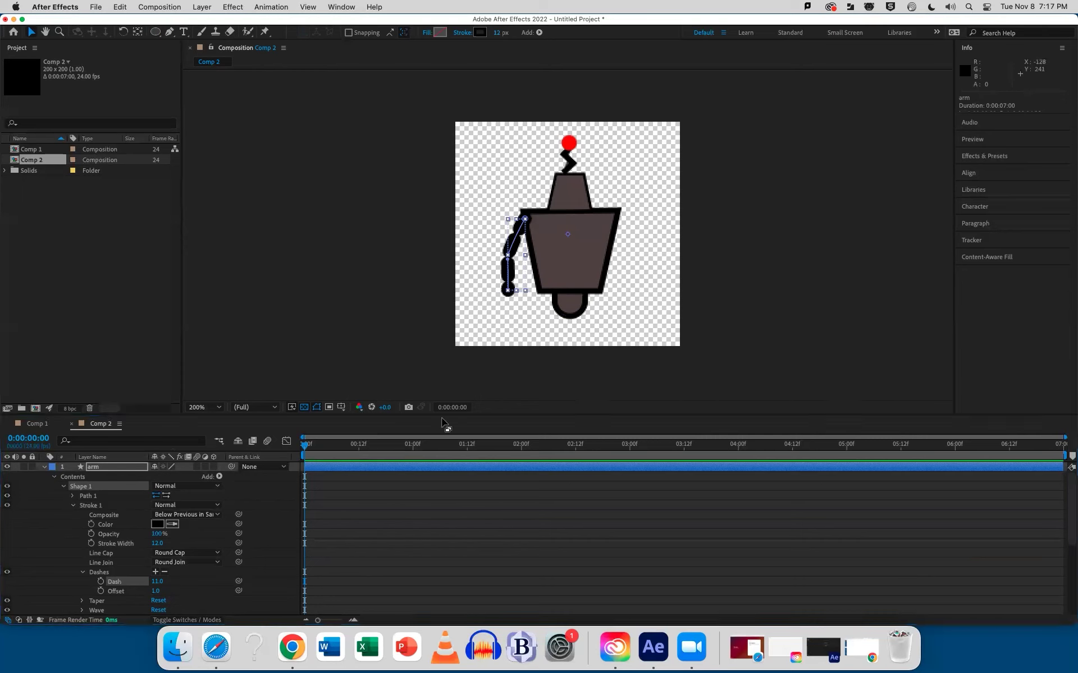
Step: Move the arm's anchor point to the shoulder at the torso's upper-left corner
click(361, 547)
click(138, 32)
click(568, 236)
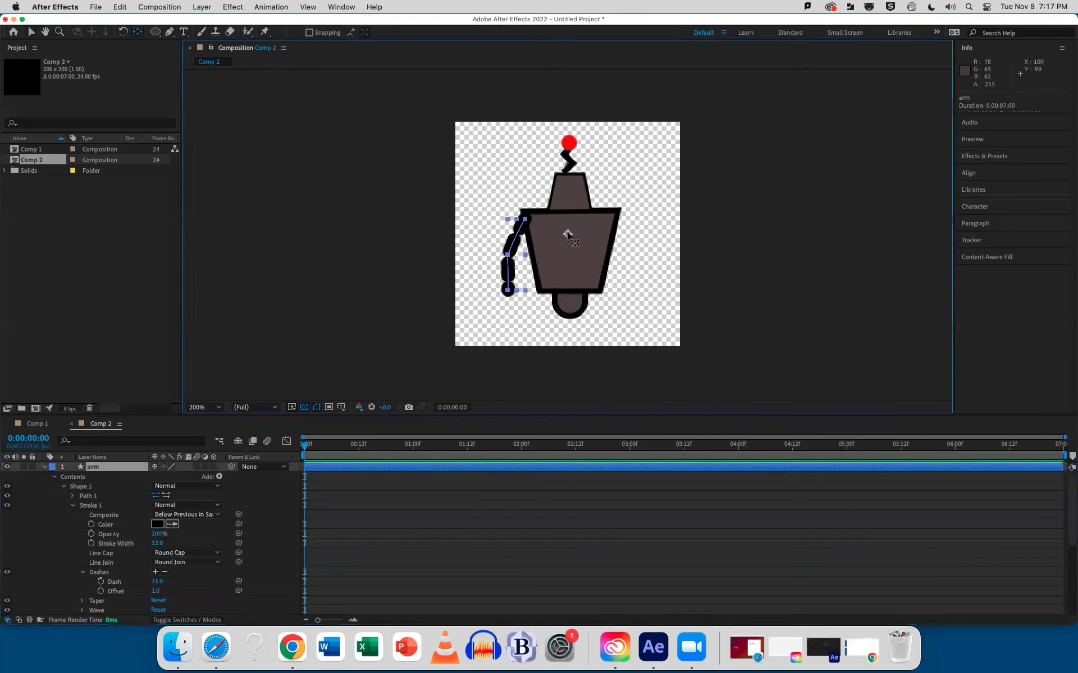
drag(568, 236, 524, 219)
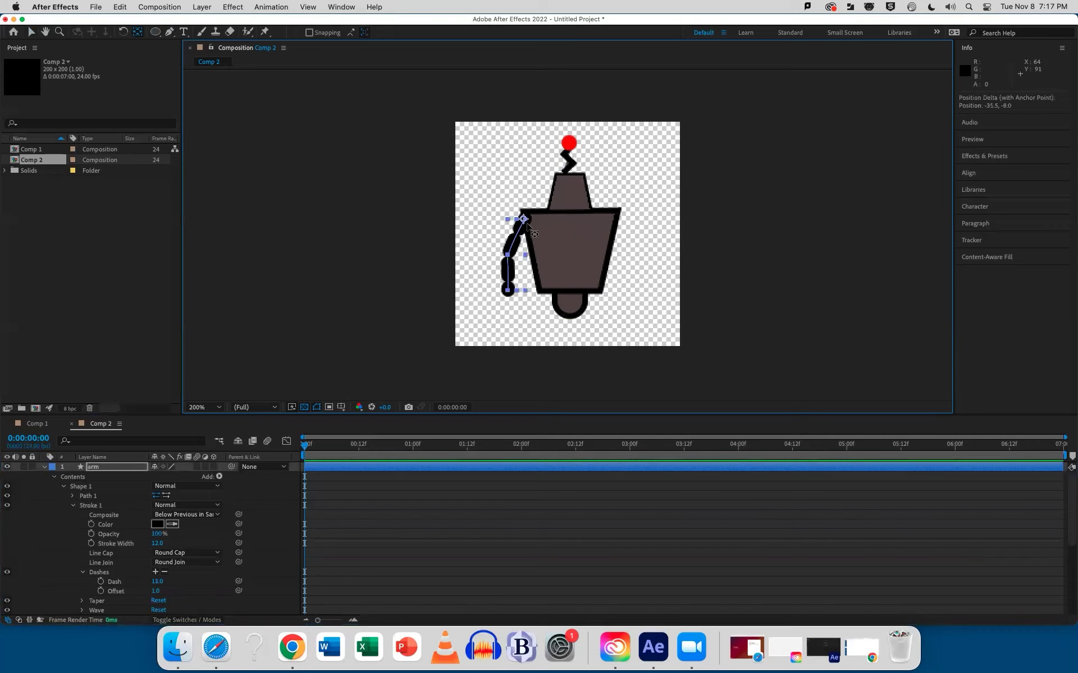
Step: Move the head's anchor point to the neck and the legs' anchor point to the torso's bottom edge
click(560, 245)
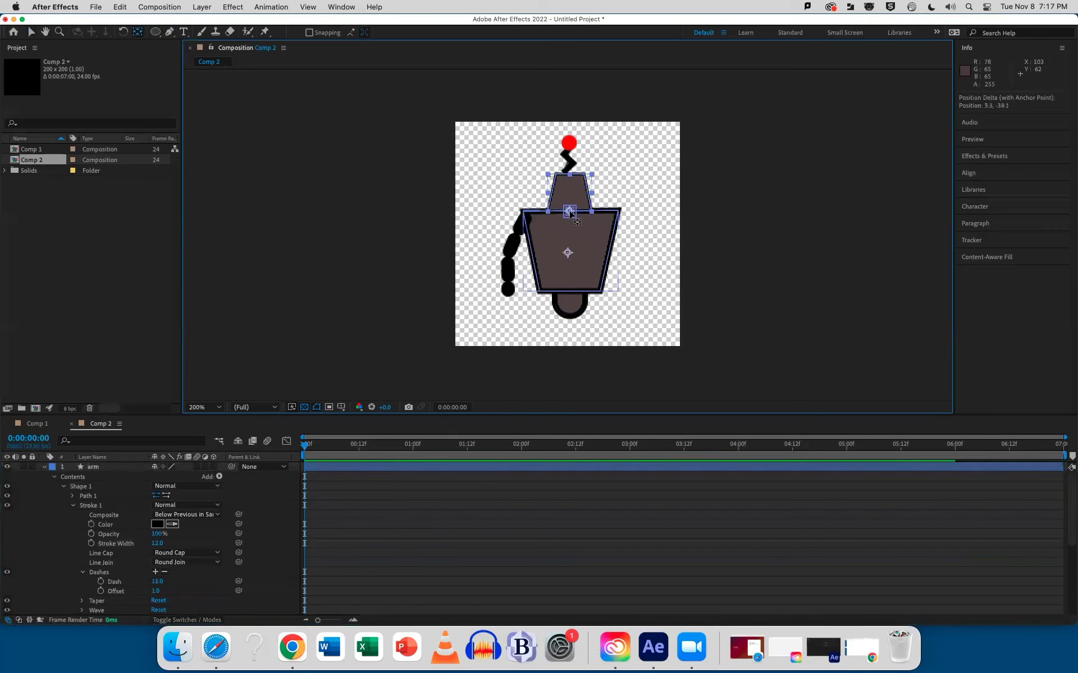
drag(568, 253, 571, 292)
click(574, 312)
drag(567, 234, 570, 291)
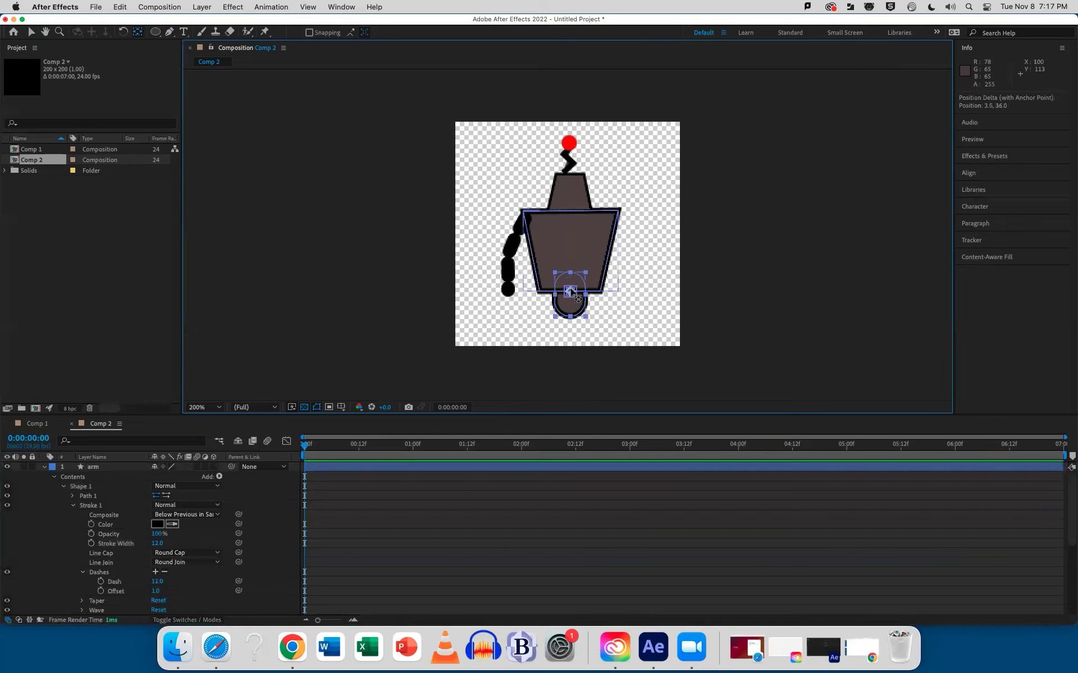
Step: Move the antenna's anchor point up onto the antenna and collapse the arm layer's properties
click(568, 162)
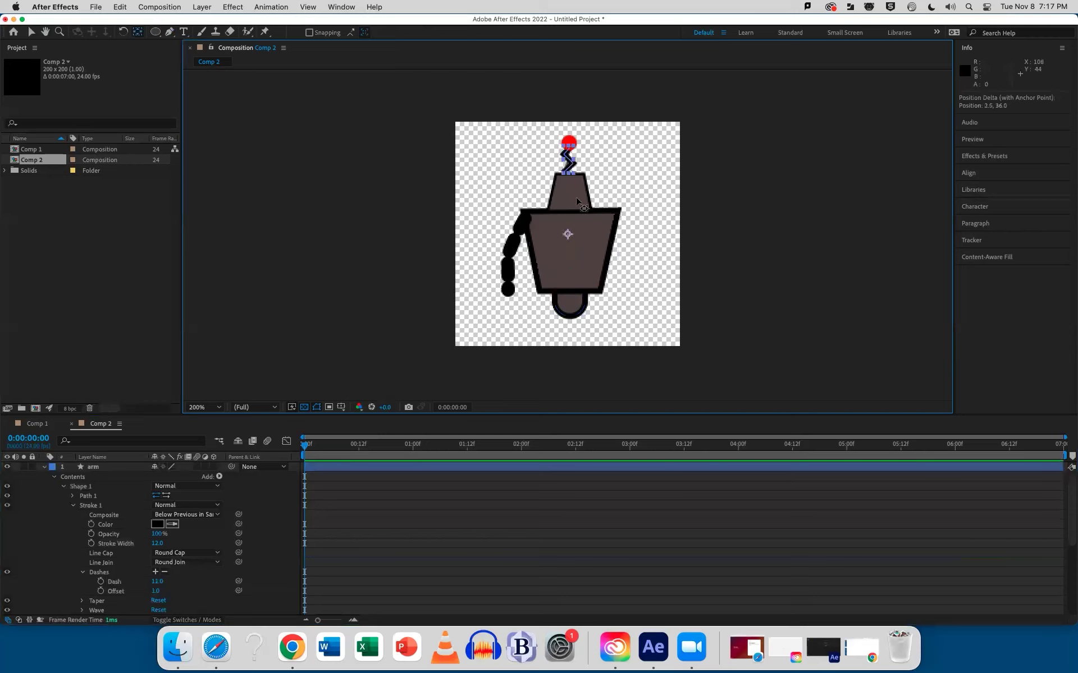
drag(567, 234, 568, 151)
click(32, 32)
click(45, 467)
click(44, 467)
click(45, 467)
Step: Duplicate the arm layer and move the copy across to the torso's other side, at position 155.5, 86.5
click(95, 468)
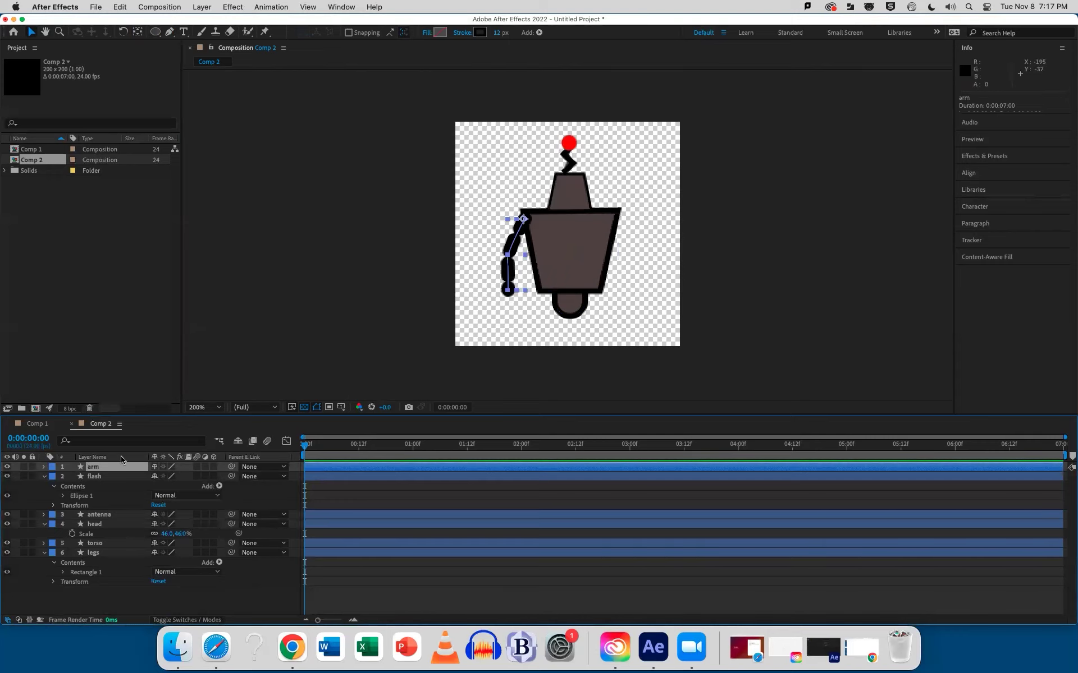
key(super+d)
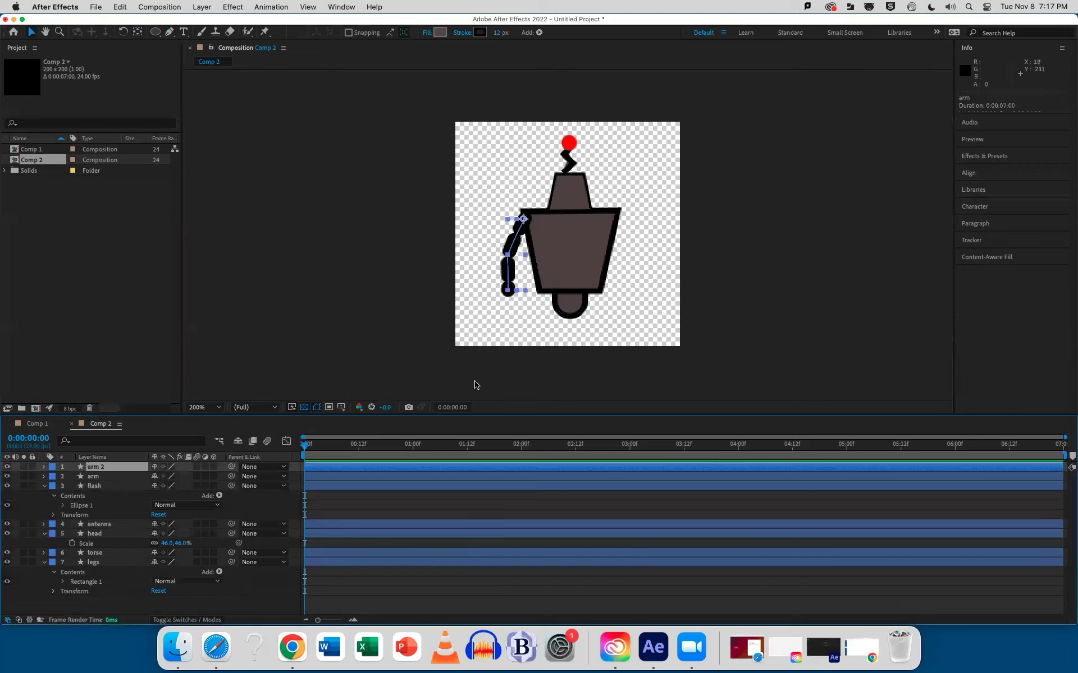
key(shift+Right)
key(shift+Right)
key(shift+Right)
key(shift+Right)
key(shift+Right)
key(shift+Right)
key(shift+Right)
key(shift+Right)
key(shift+Right)
key(shift+Right)
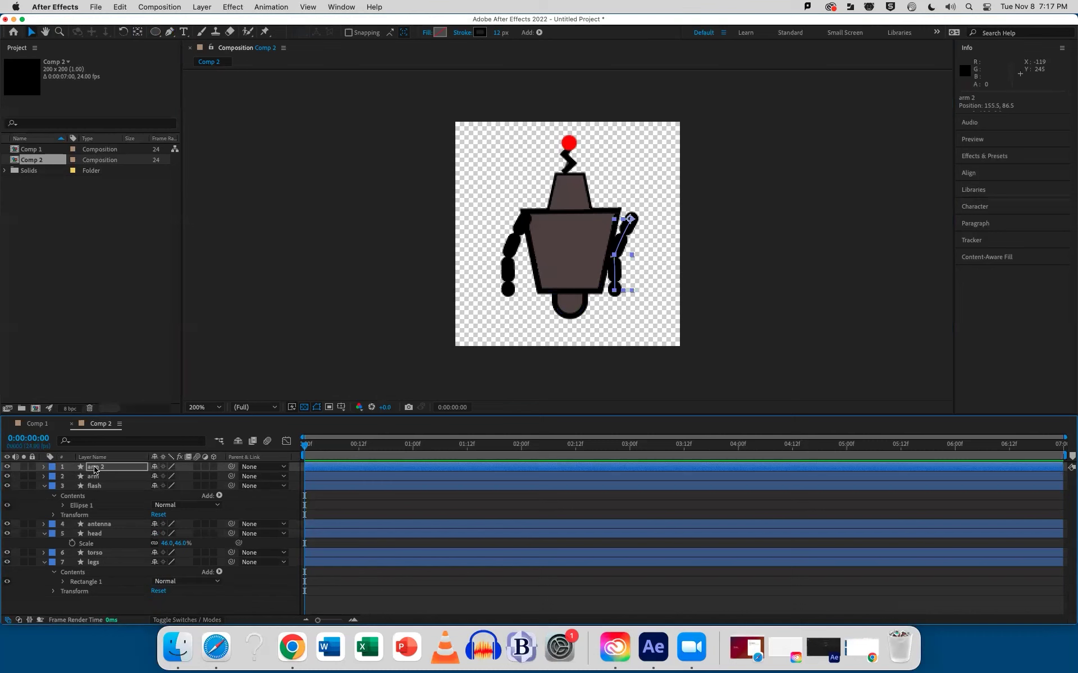
Step: Flip the arm 2 layer horizontally and move it onto the torso's shoulder at position 146.5, 86.5
right_click(94, 469)
mouse_move(130, 345)
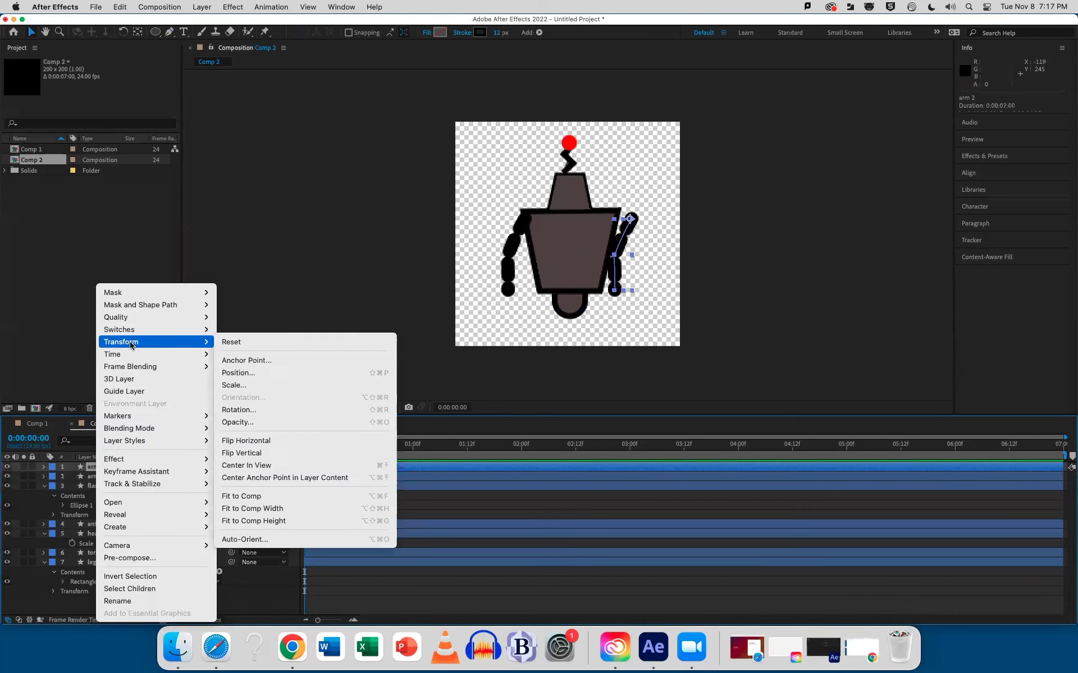
click(277, 440)
drag(640, 240, 633, 238)
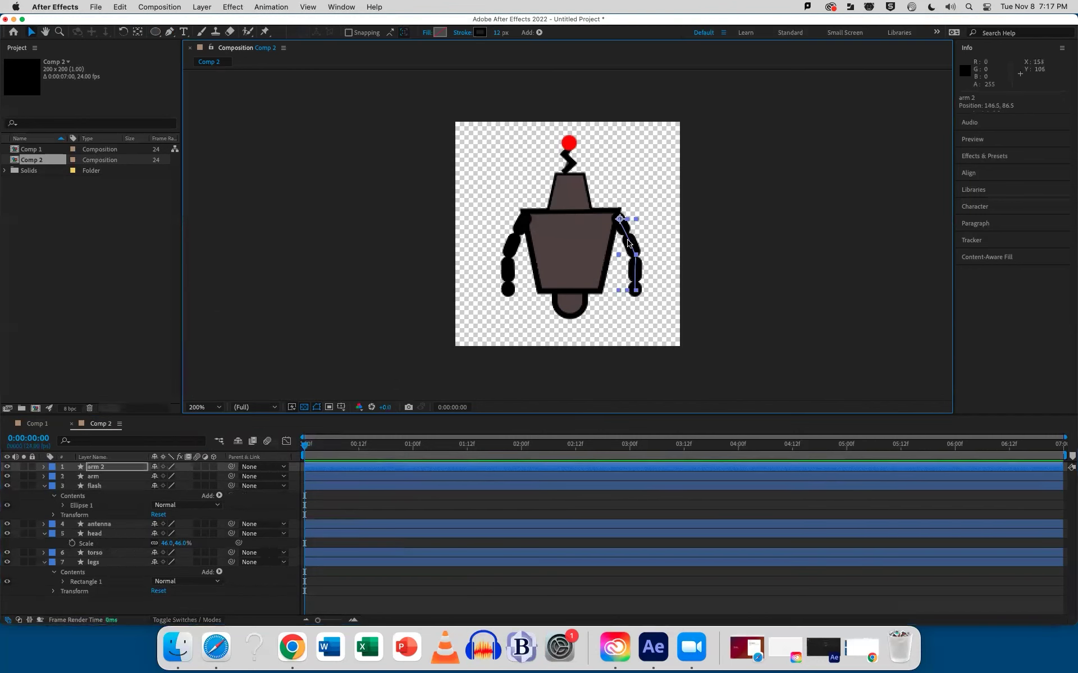
Step: Collapse the flash layer's properties and parent the flash layer to the antenna
click(569, 265)
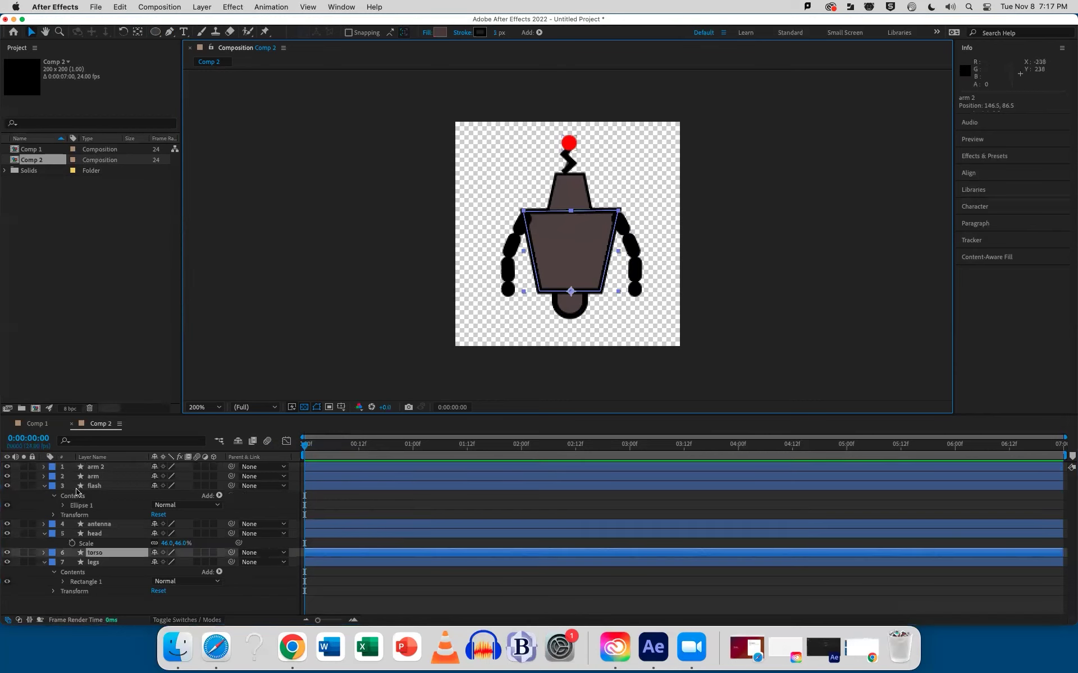
click(91, 477)
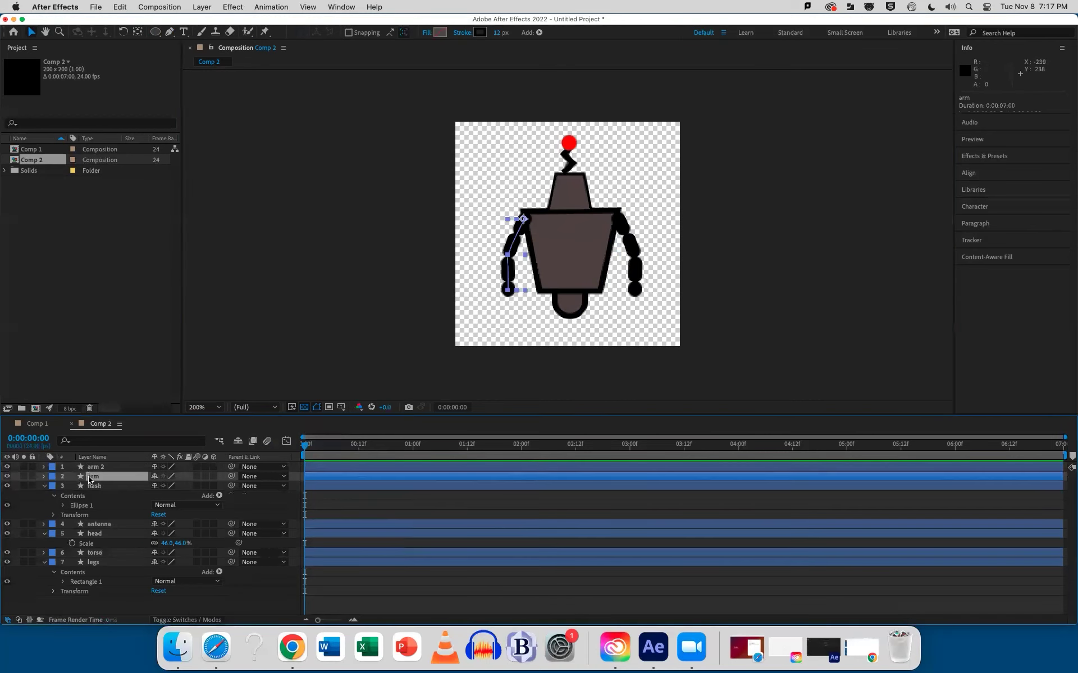
click(44, 488)
click(95, 505)
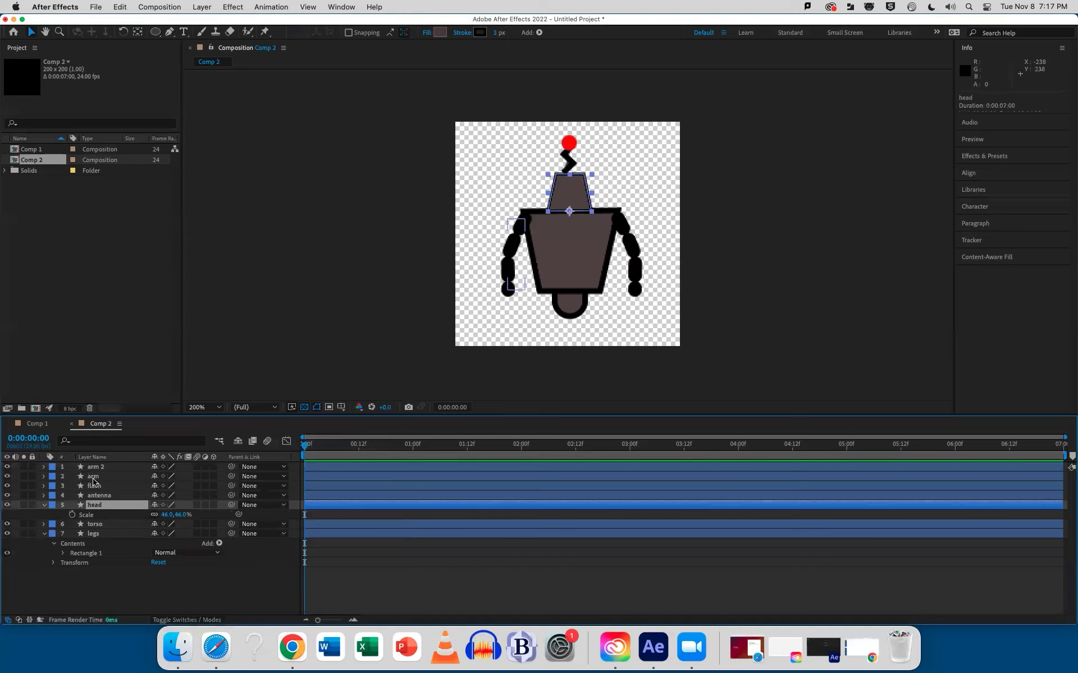
click(95, 477)
click(97, 486)
drag(231, 486, 100, 496)
Step: Parent the antenna layer to the head and the head layer to the torso
drag(230, 496, 101, 508)
click(101, 508)
drag(237, 505, 96, 526)
click(97, 526)
Step: Parent the legs layer to the torso
click(94, 535)
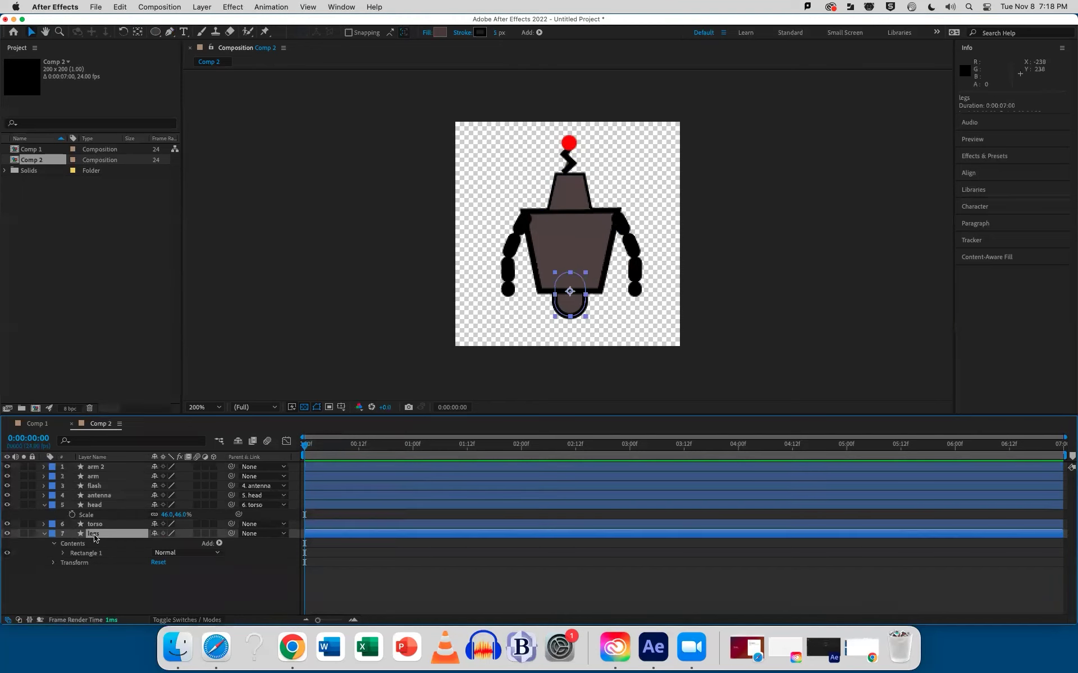
drag(231, 533, 104, 528)
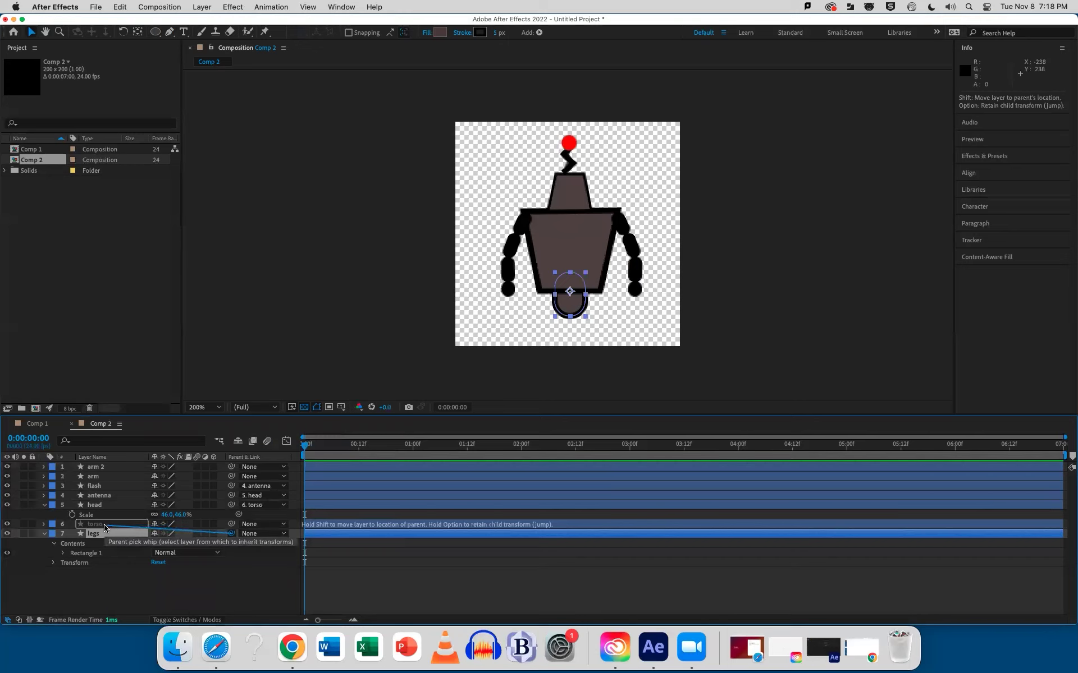
drag(104, 527, 104, 528)
click(105, 527)
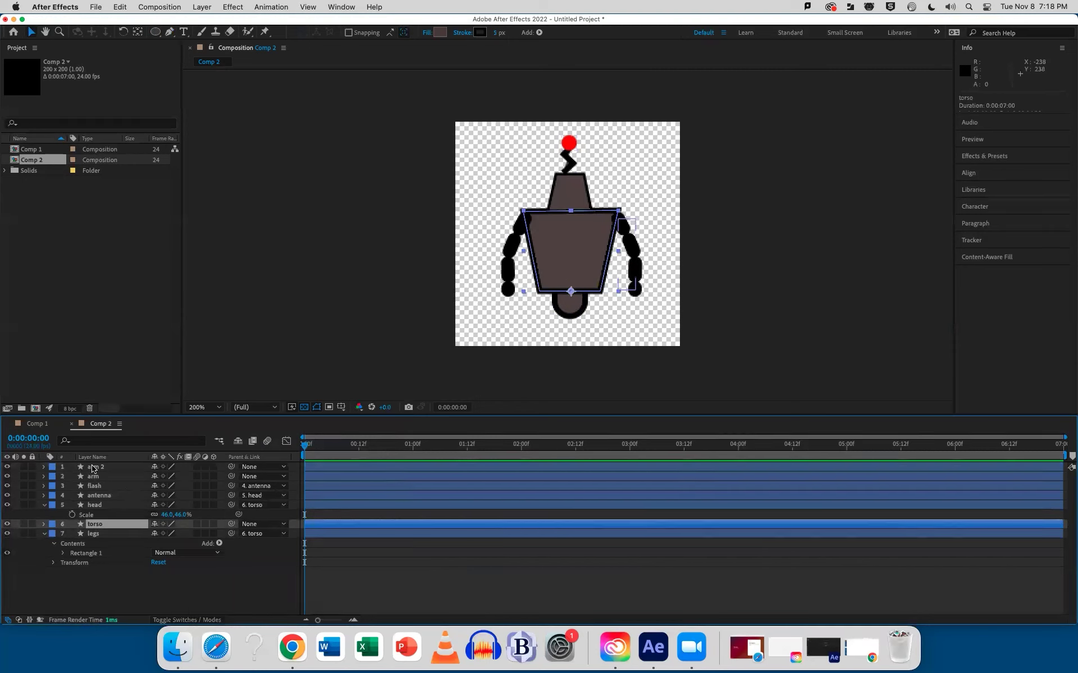
Step: Parent both arm layers to the torso
click(91, 469)
shift+click(93, 475)
drag(231, 476, 96, 525)
Step: Try changing the torso's scale to test the parenting and undo the change
click(96, 525)
key(s)
drag(184, 535, 191, 534)
key(cmd+z)
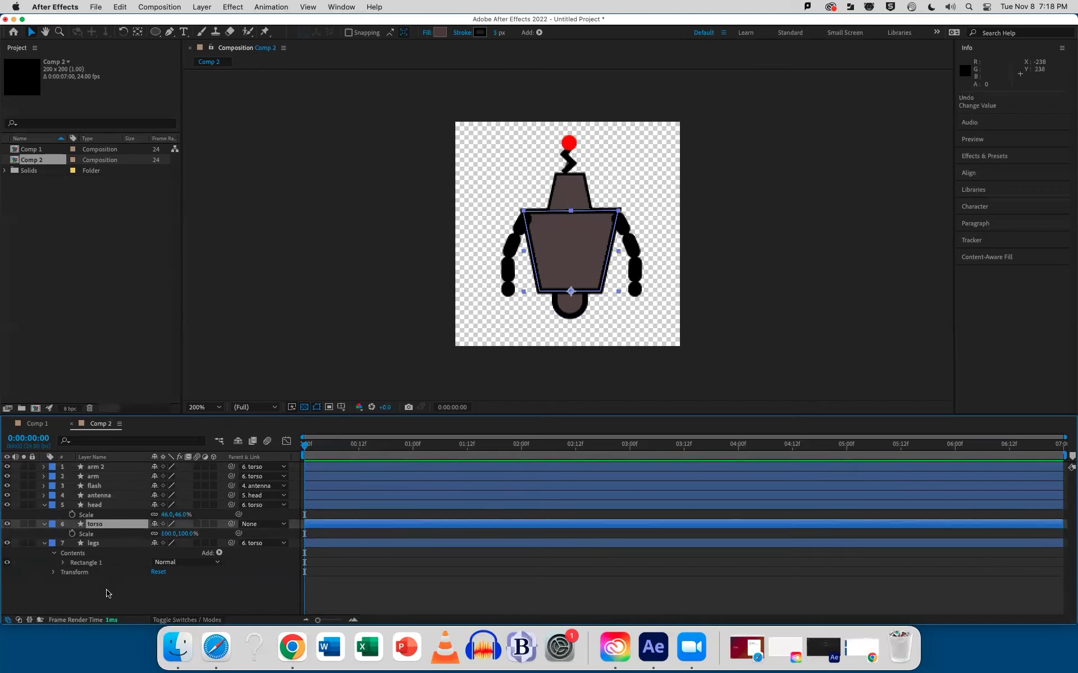
click(109, 594)
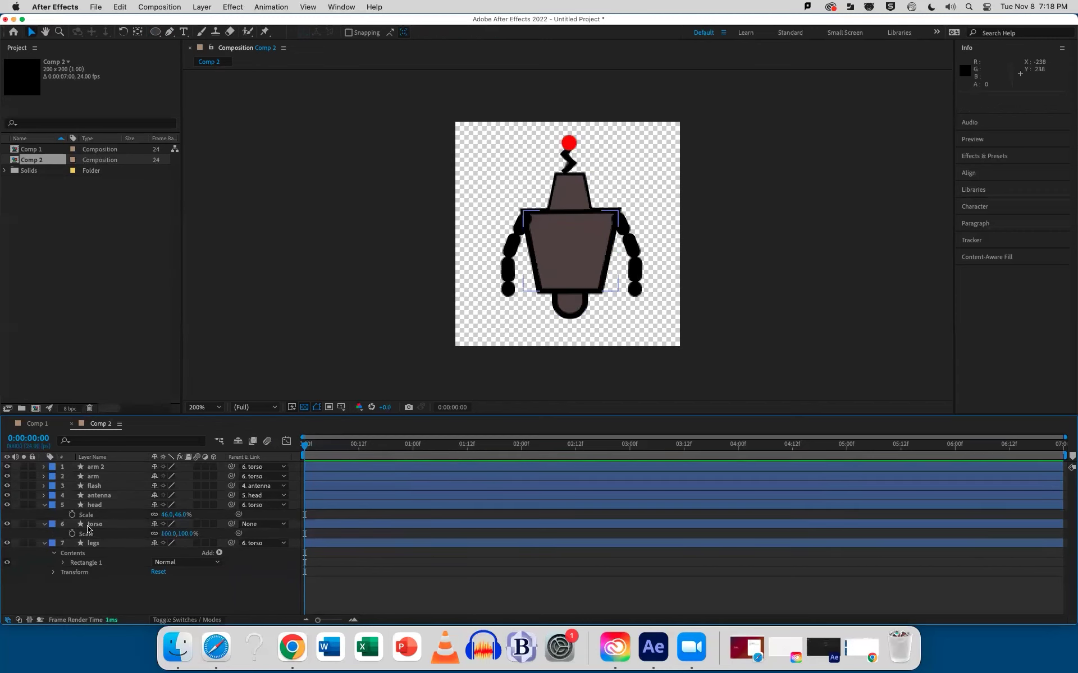
Step: Set the legs layer's parent to None and parent the torso layer to the legs instead
click(45, 505)
click(94, 517)
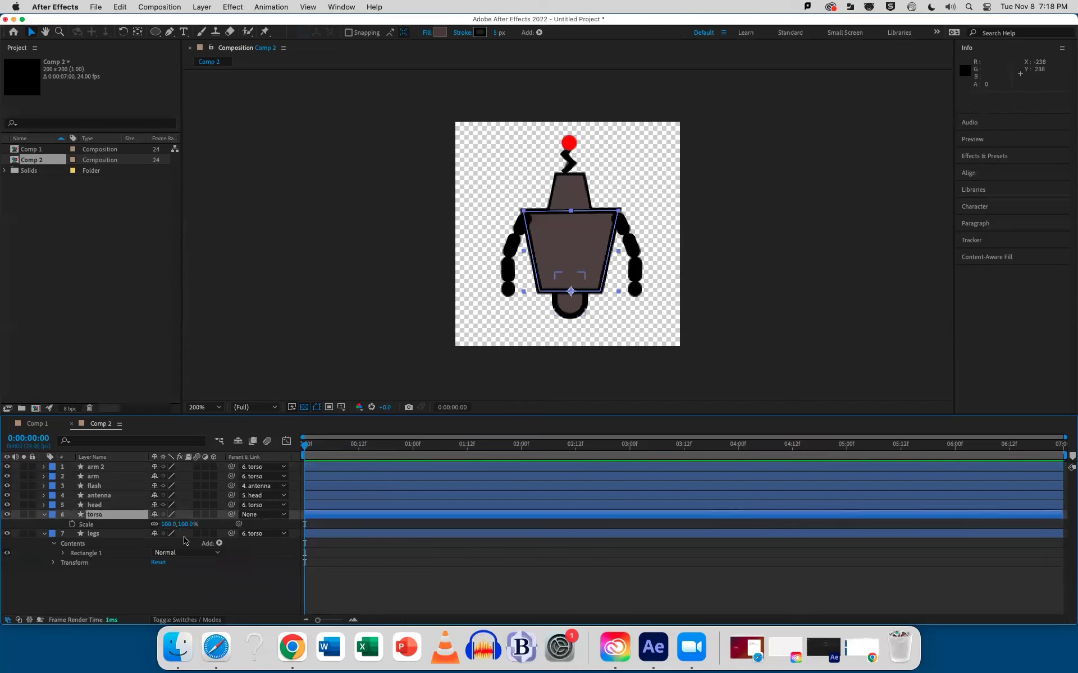
click(275, 534)
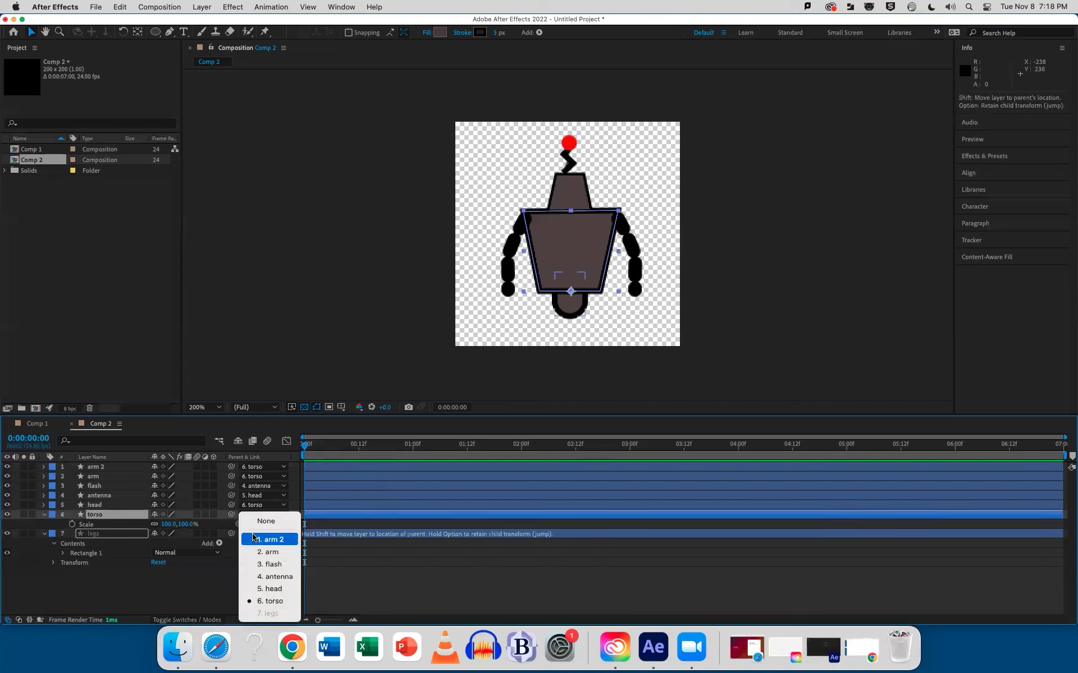
click(239, 521)
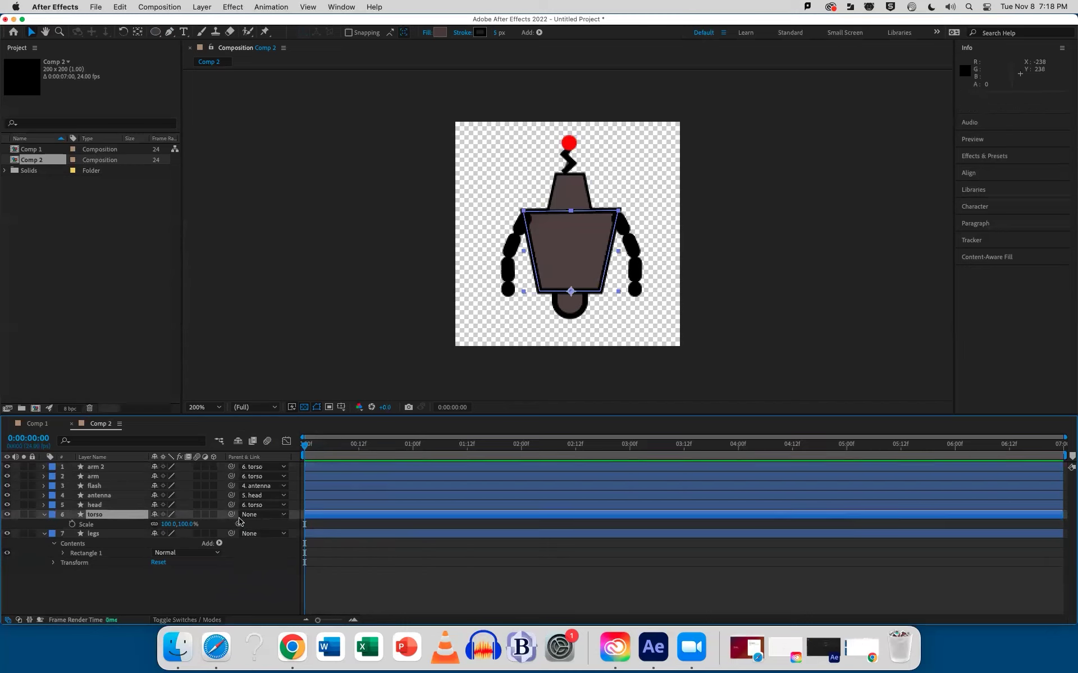
drag(229, 516, 94, 535)
Step: Try reducing the legs' vertical scale to 91% and undo the change
click(94, 535)
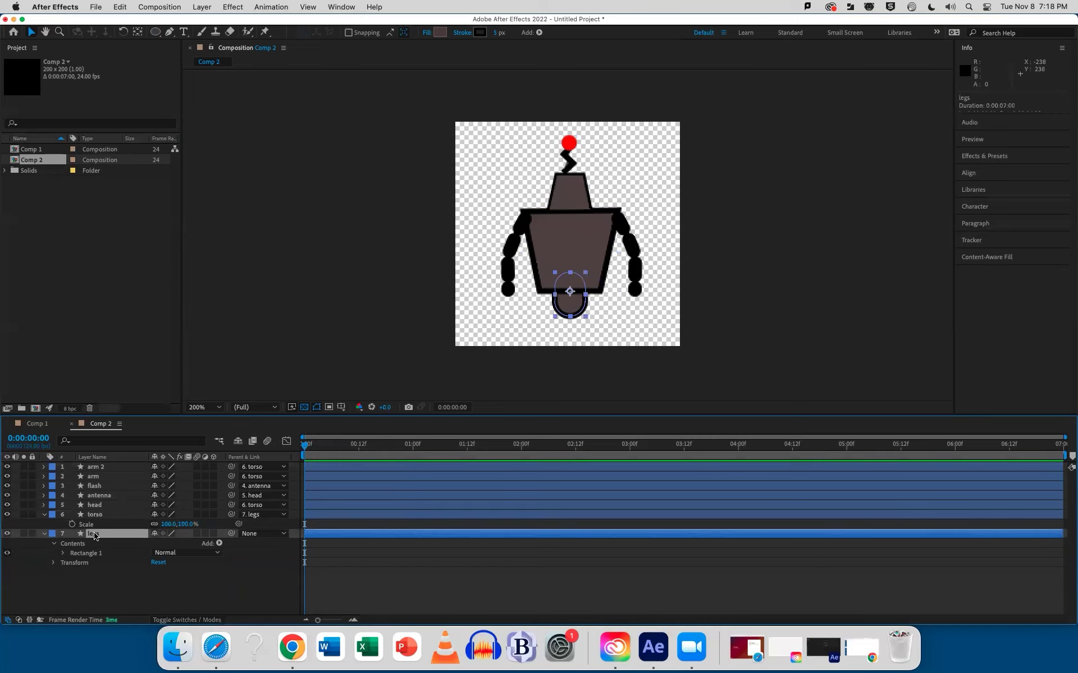
key(s)
drag(184, 543, 168, 547)
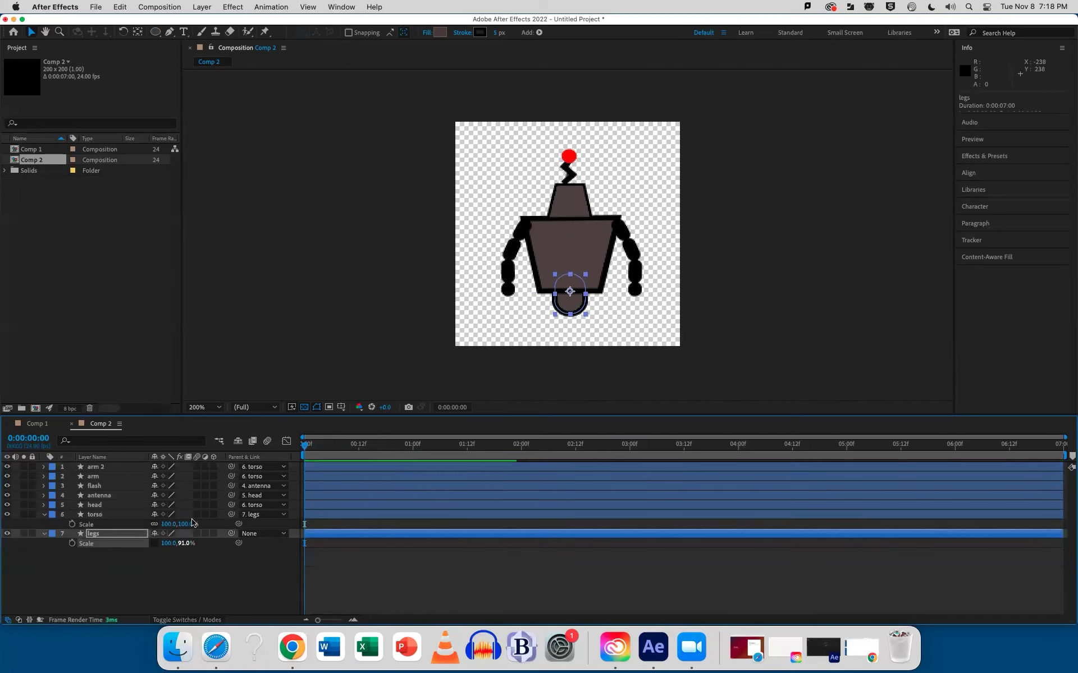
key(super+z)
click(138, 584)
Step: Move the legs layer's anchor point down to the bottom edge of the legs
click(104, 515)
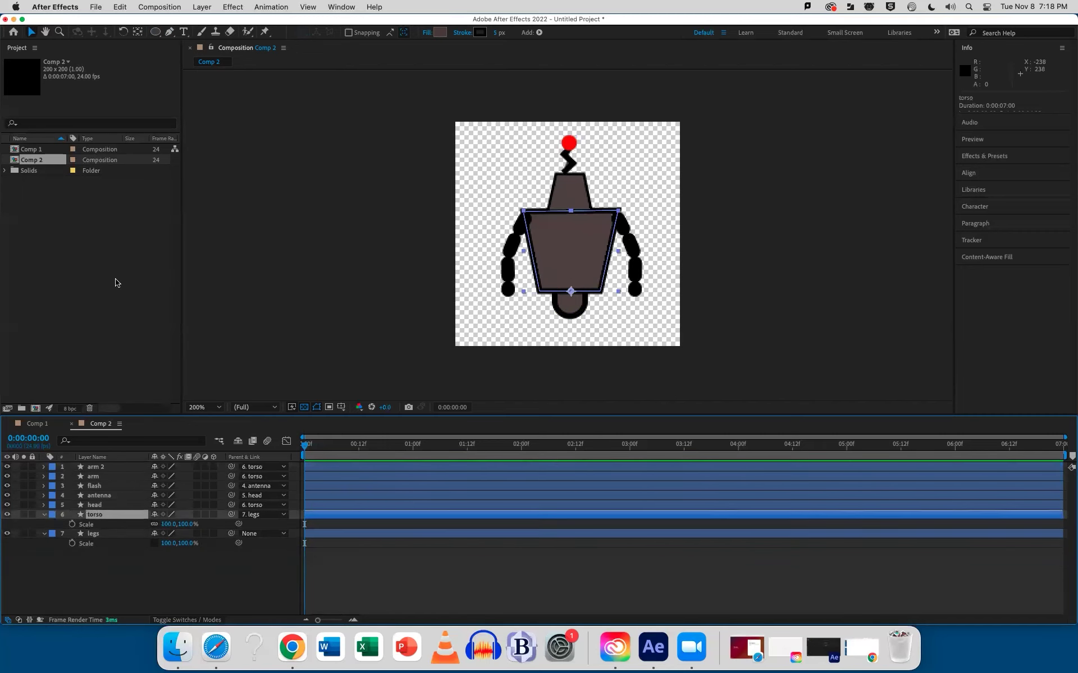
click(138, 32)
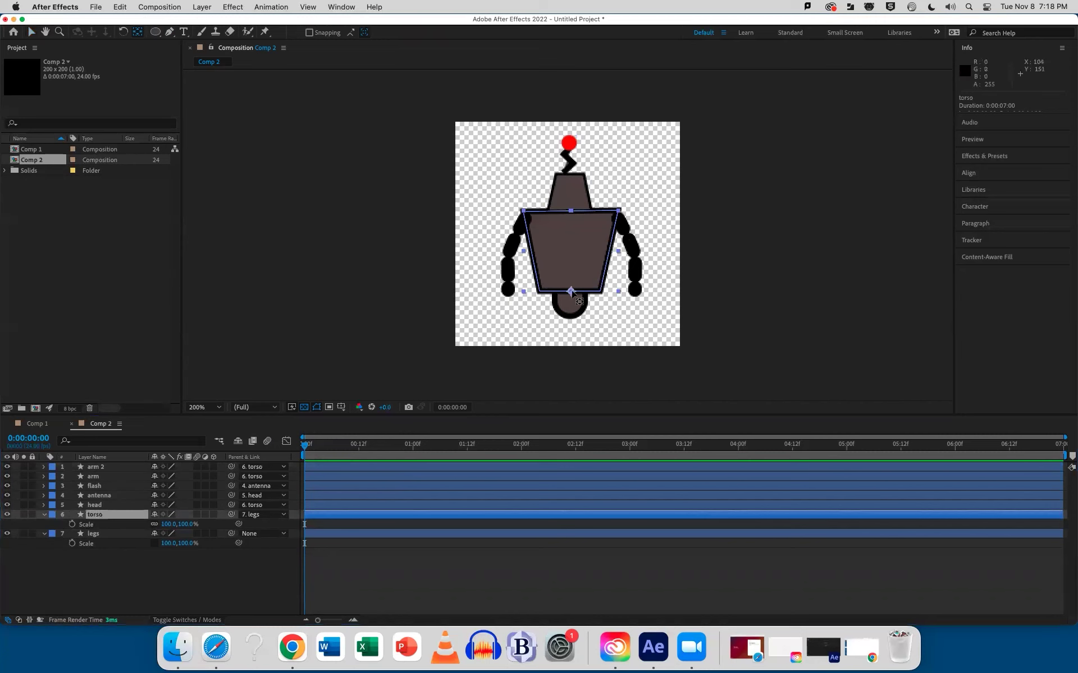
click(571, 314)
drag(571, 292, 570, 316)
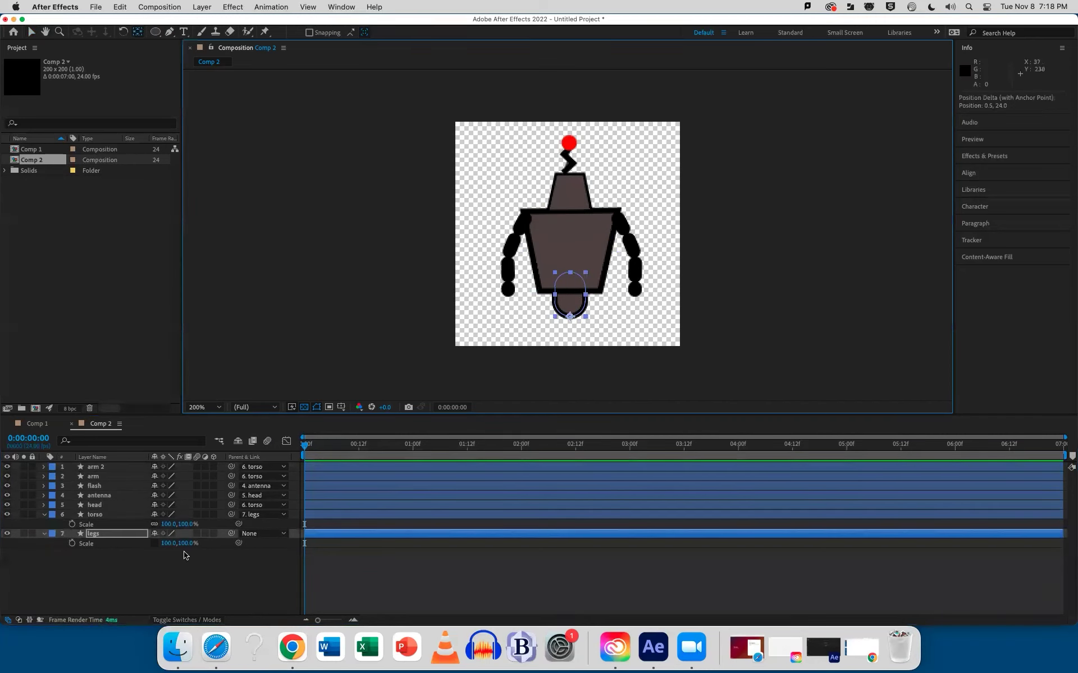
Step: Try changing the legs' vertical scale around the moved anchor point and undo the change
drag(186, 548, 189, 544)
key(super+z)
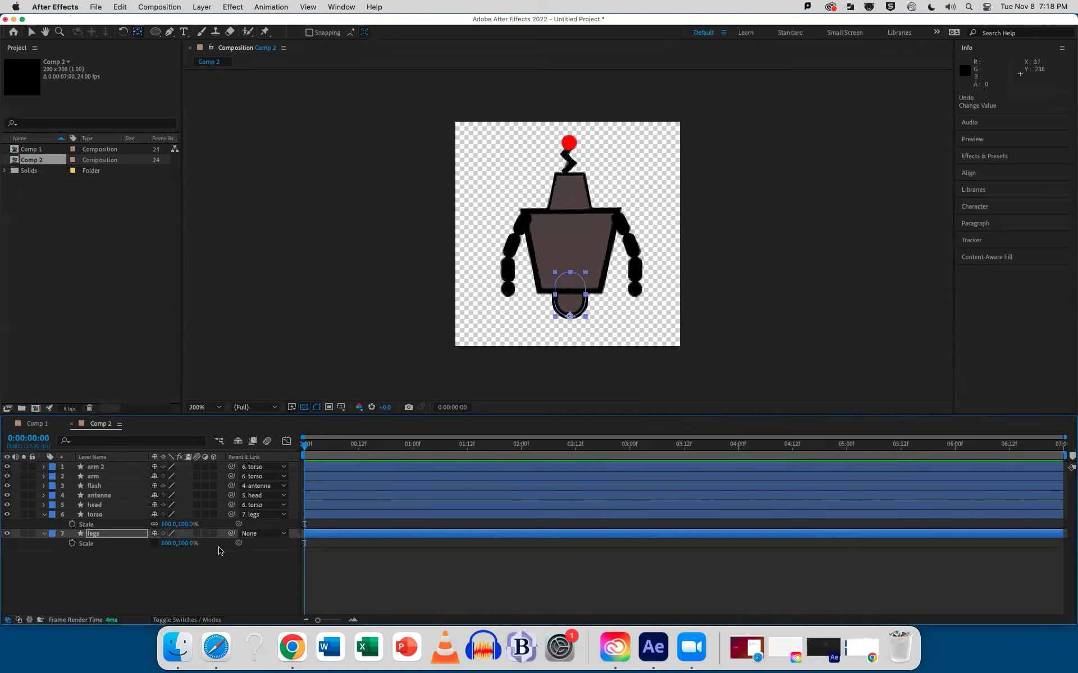
click(119, 560)
Step: Collapse the torso layer's properties and select the legs layer
click(46, 520)
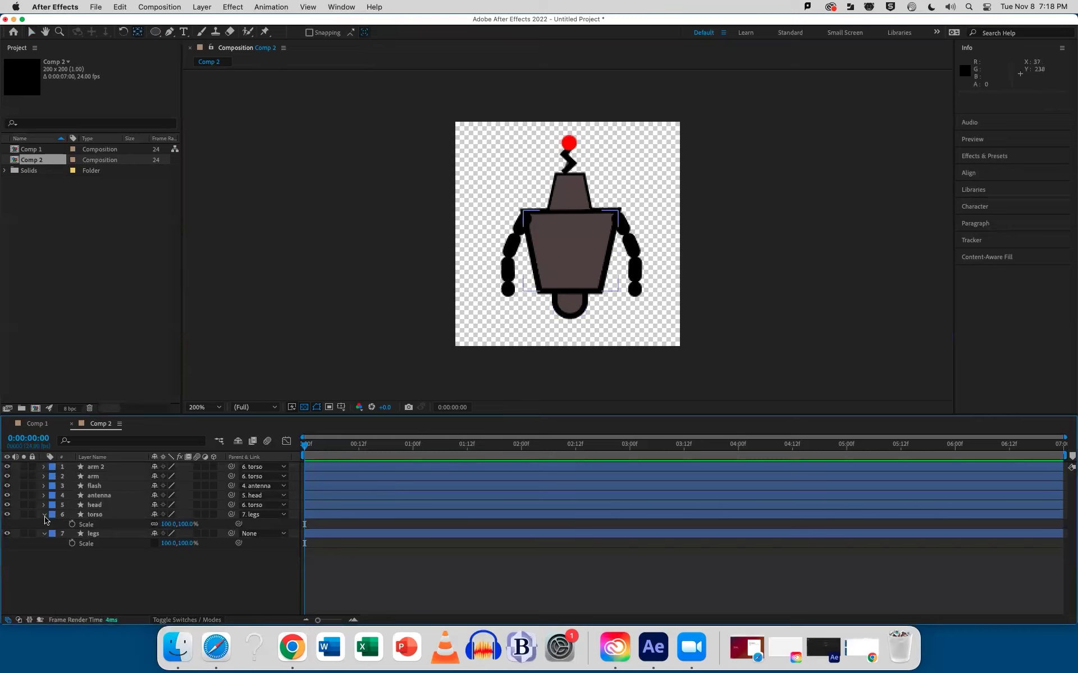
click(43, 516)
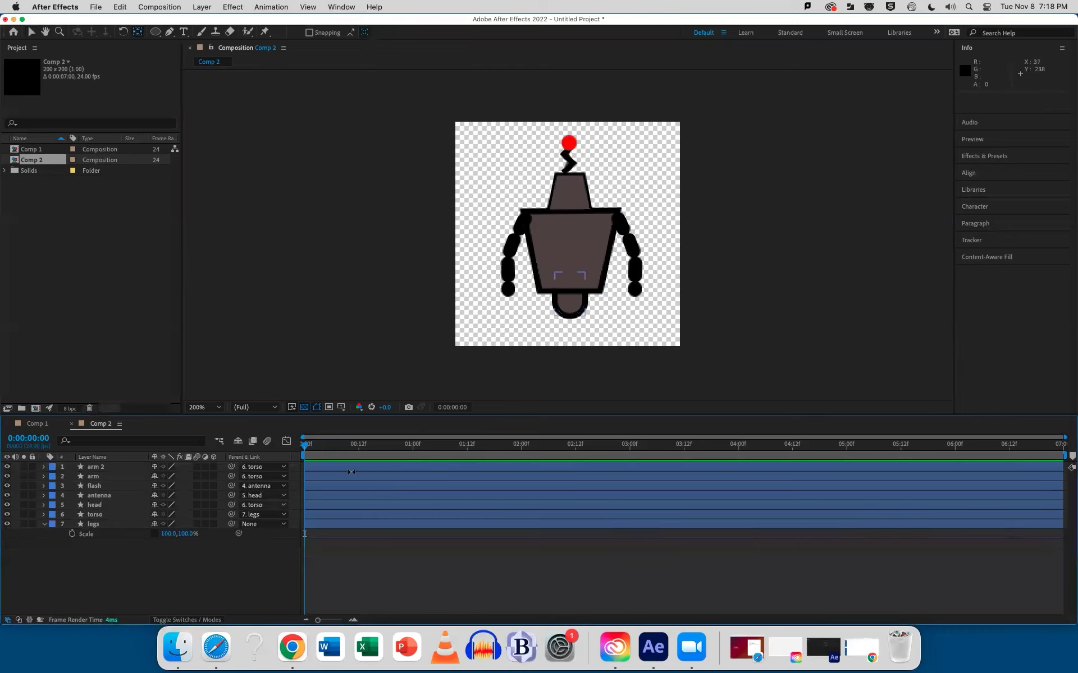
click(93, 476)
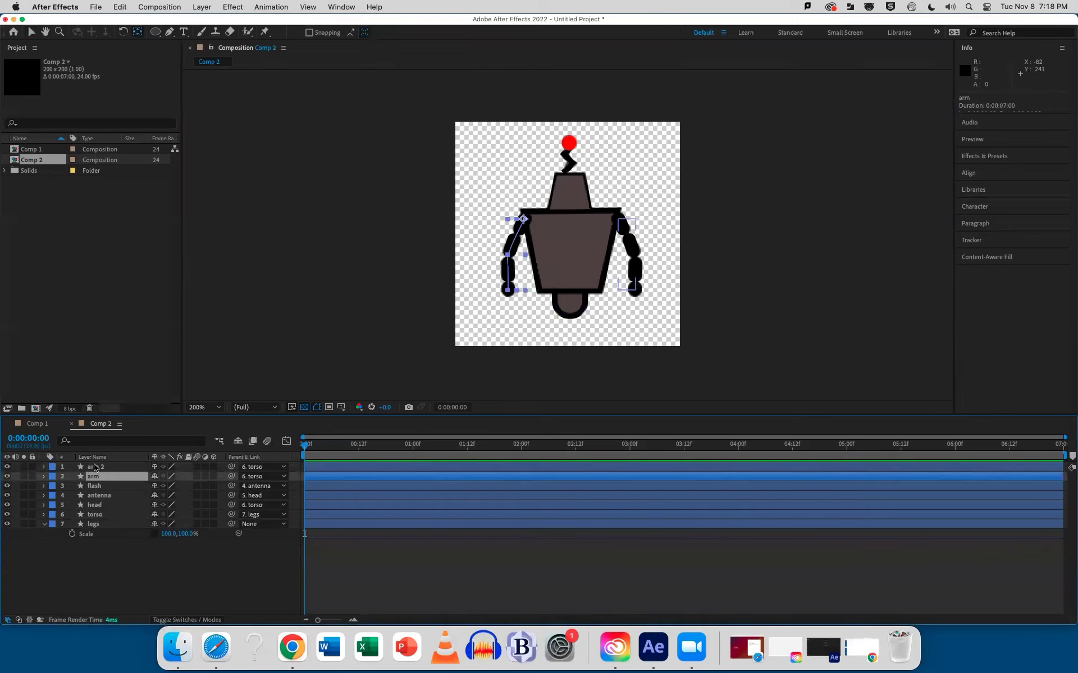
click(94, 525)
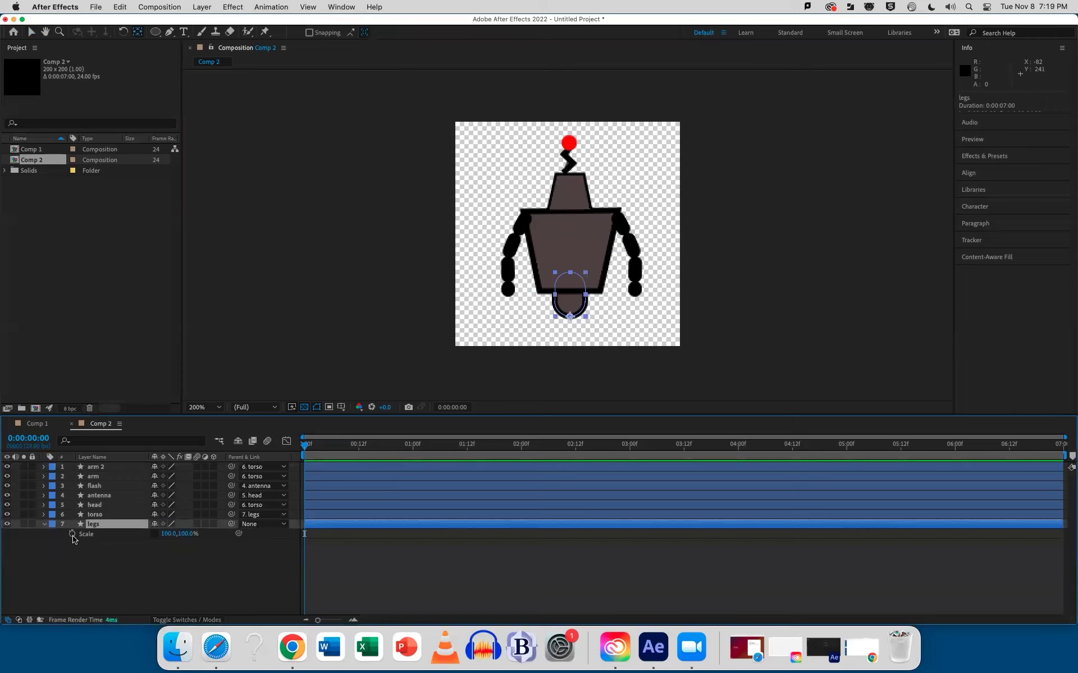
Step: Try adding an expression to the legs layer's Scale property and undo it
alt+click(72, 535)
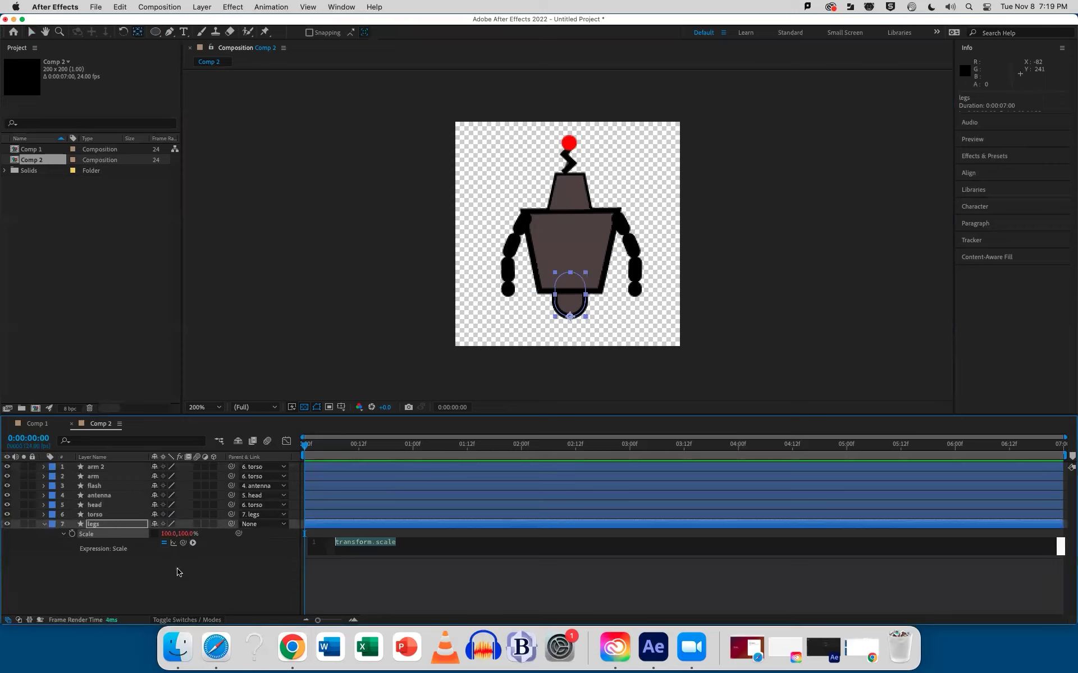
click(155, 578)
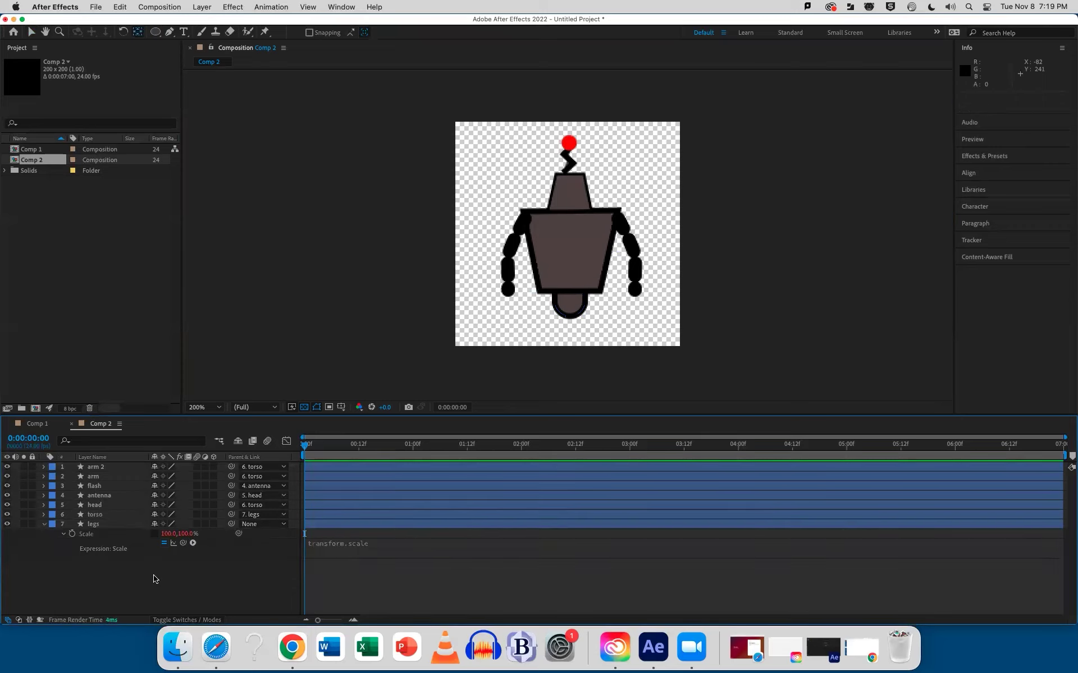
click(188, 535)
click(340, 543)
key(super+z)
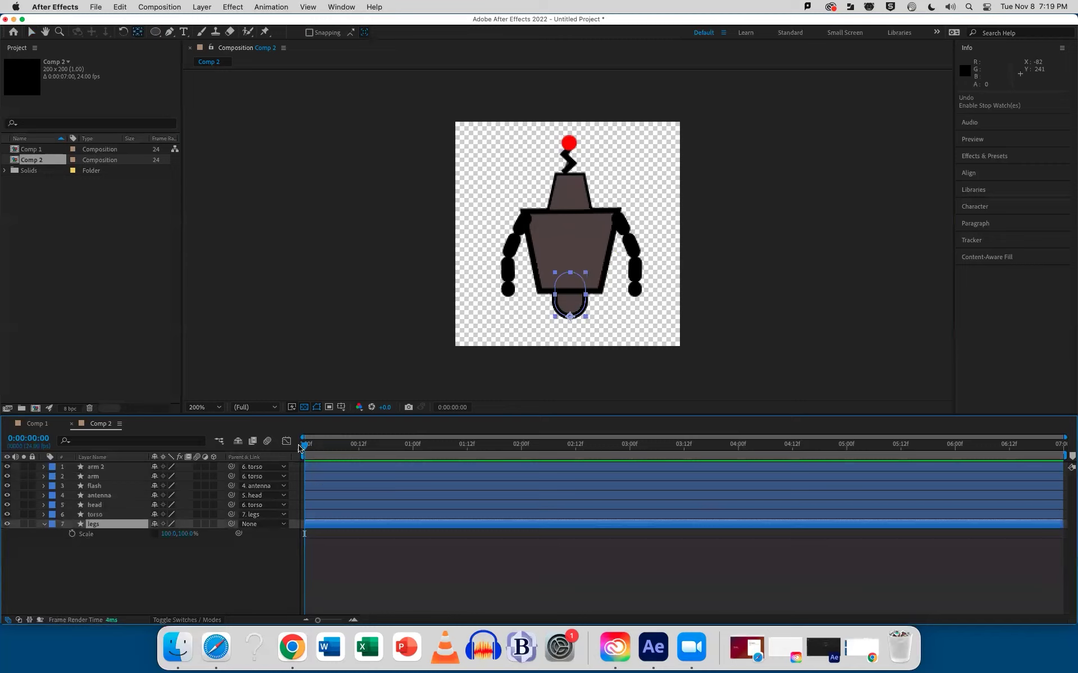
Step: Keyframe the legs' Scale at the first frame and set the vertical scale to 96% at frame 4
click(72, 535)
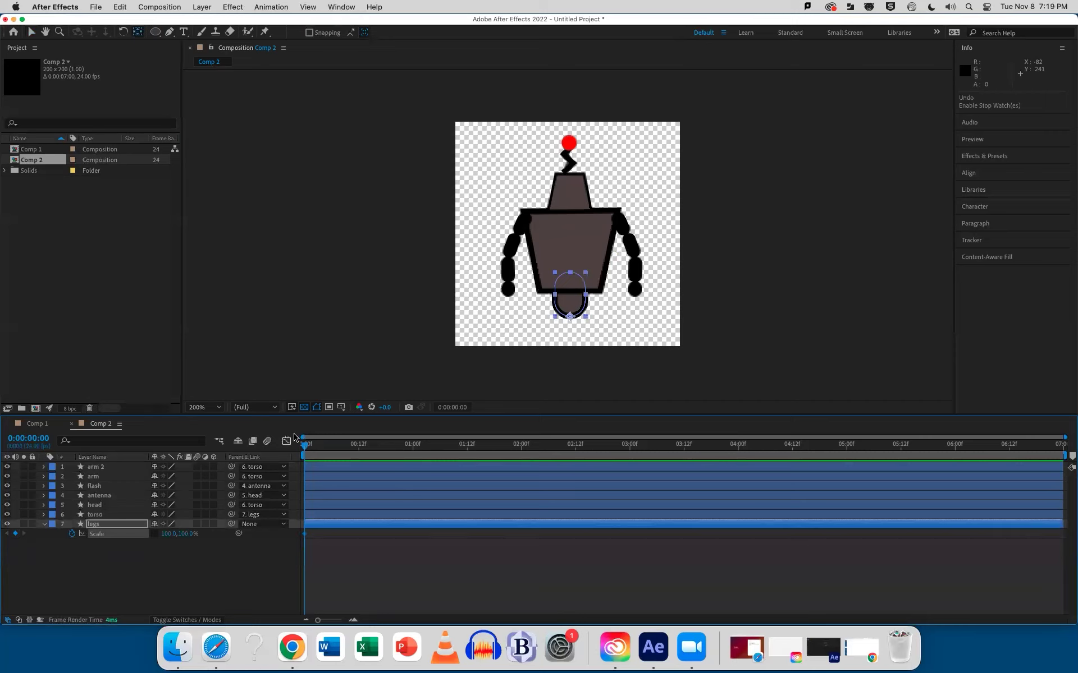
drag(314, 446, 323, 447)
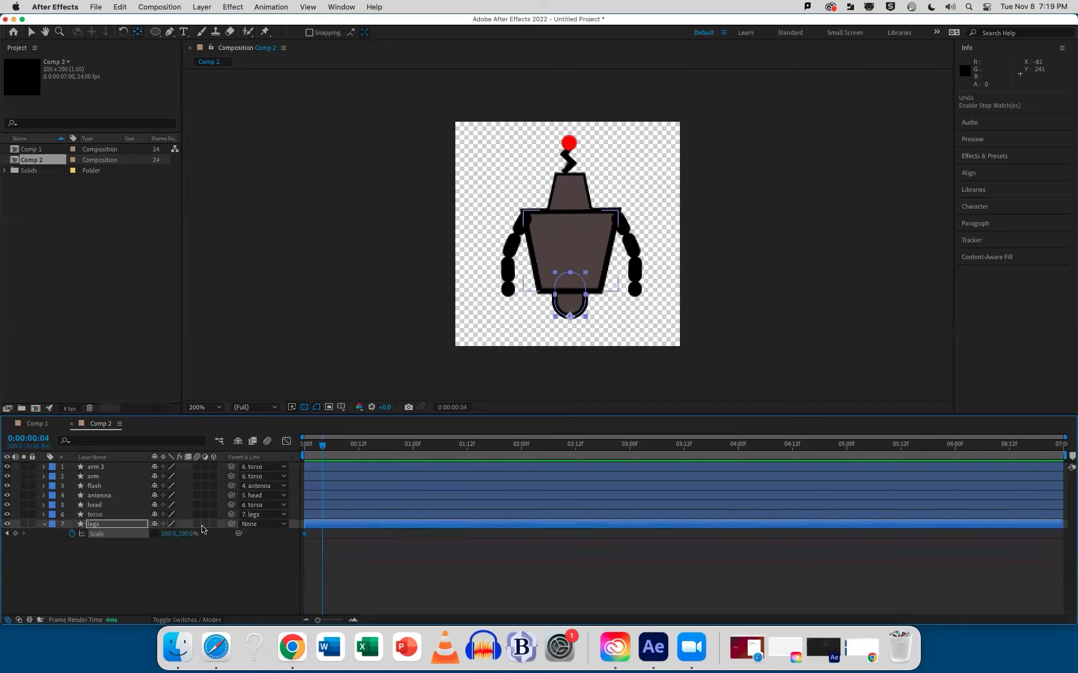
drag(188, 533, 185, 534)
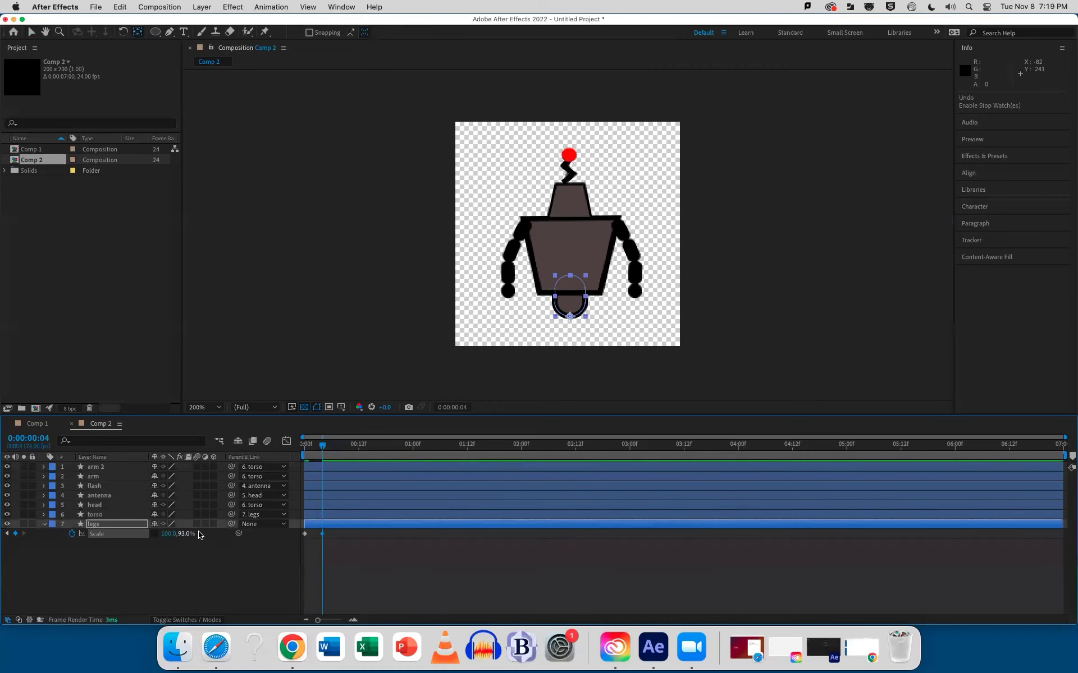
click(185, 534)
key(Up)
key(Up)
key(Up)
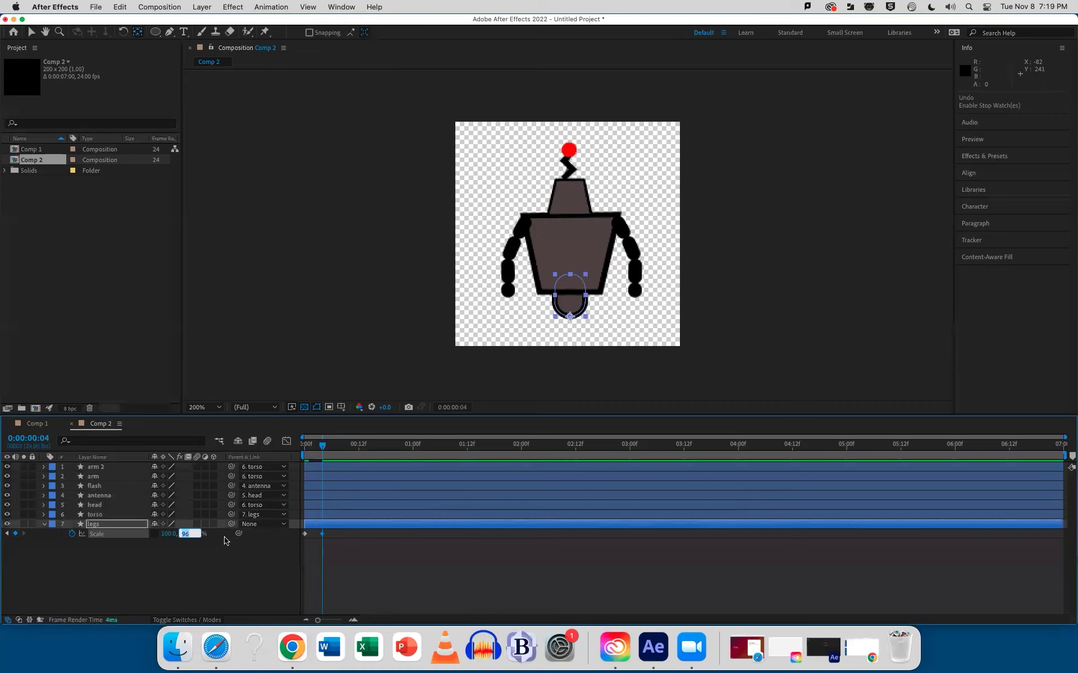
Step: Copy the legs' first Scale keyframe to frame 7 and return to the start of the timeline
click(304, 534)
key(super+c)
drag(322, 445, 336, 446)
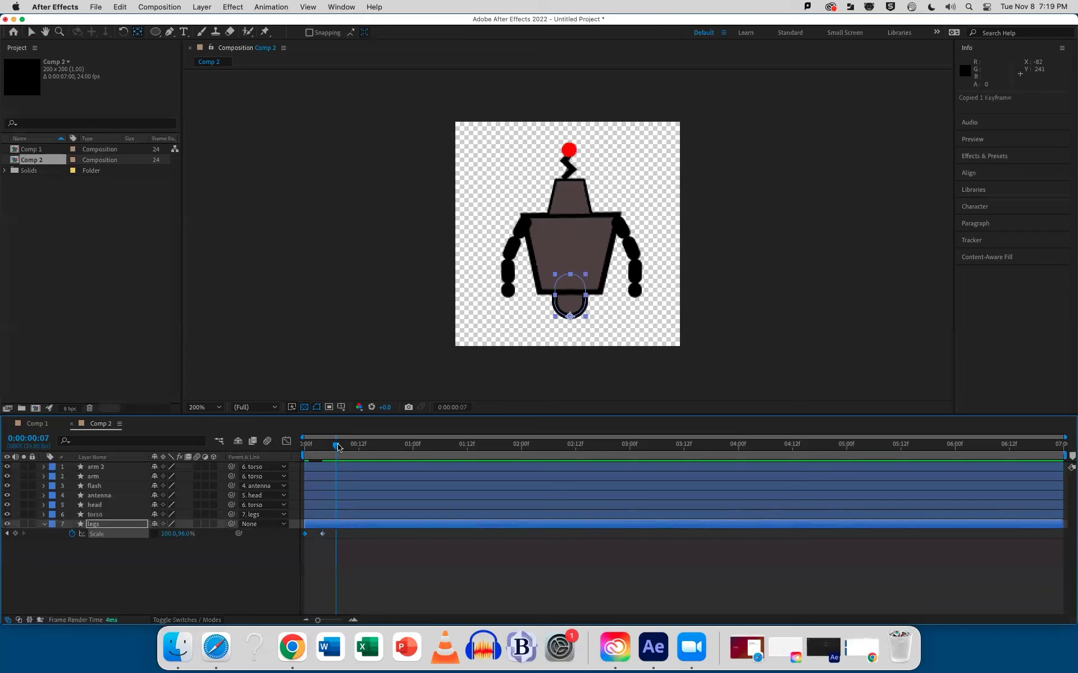
key(super+v)
key(Home)
Step: Apply Easy Ease to all three of the legs' Scale keyframes and preview the animation
drag(361, 551, 332, 537)
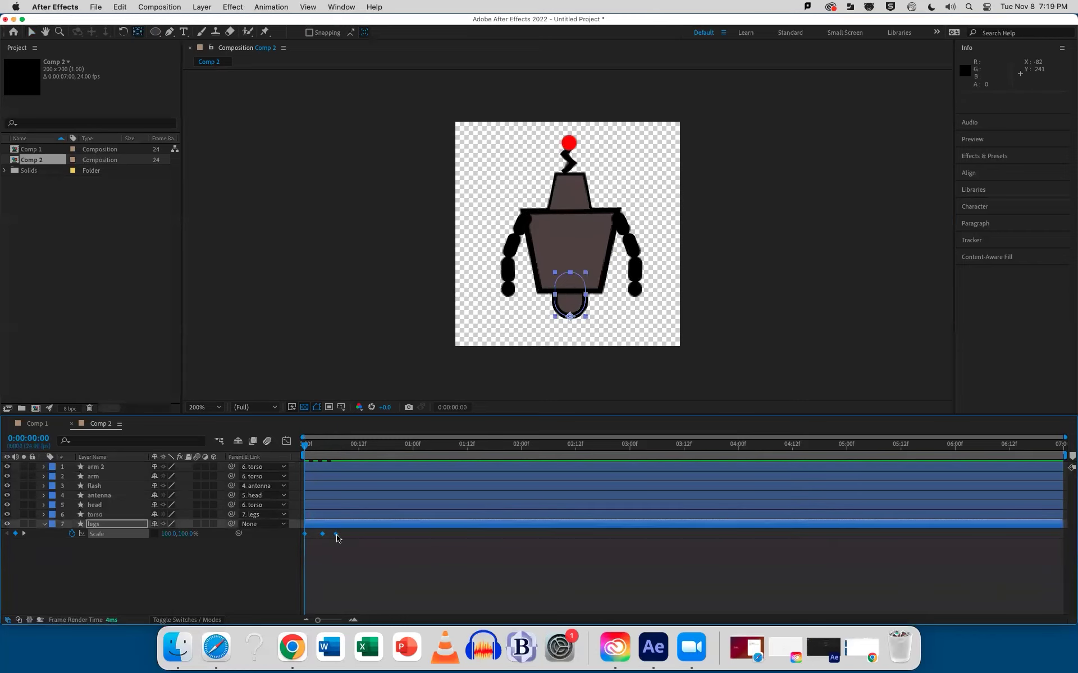
right_click(337, 537)
mouse_move(374, 614)
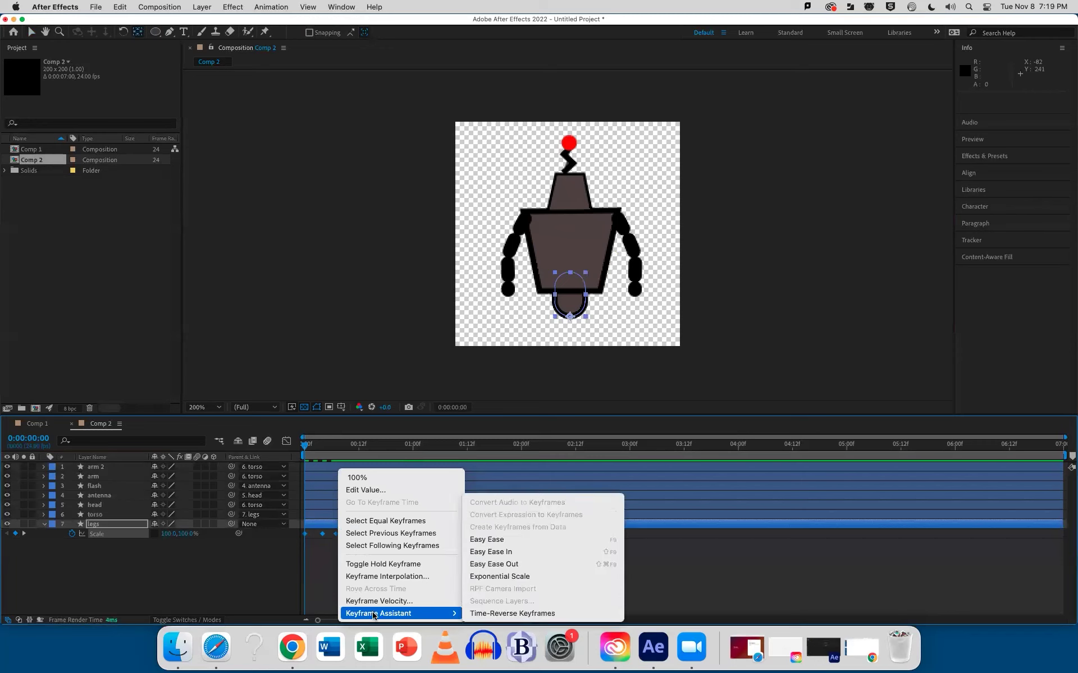
click(494, 540)
key(space)
key(space)
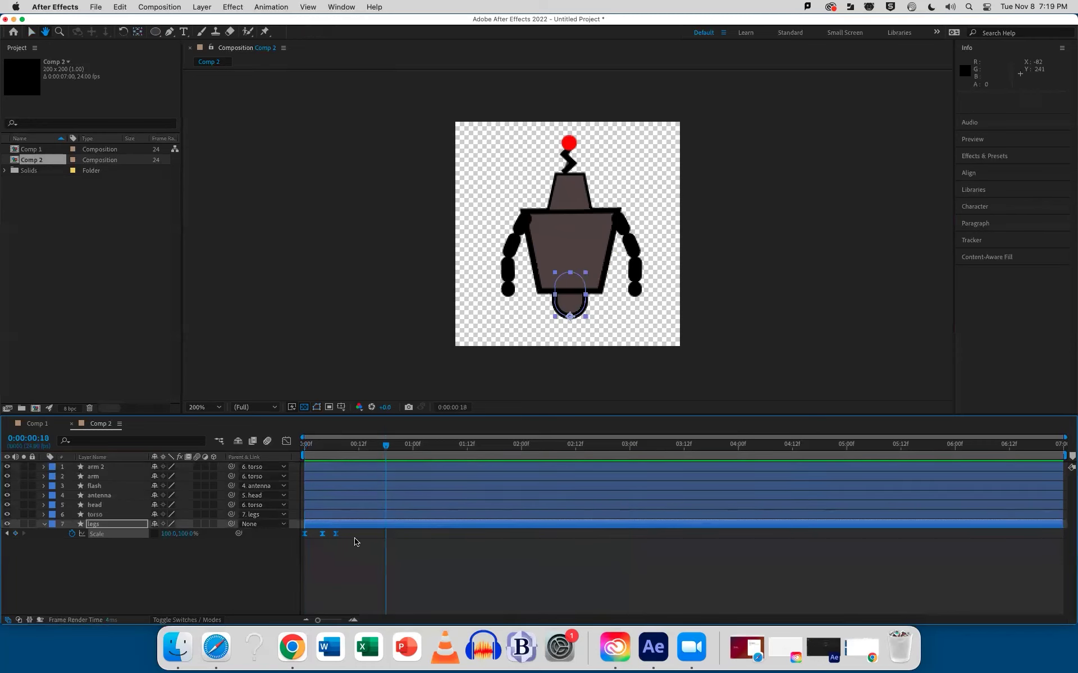
key(space)
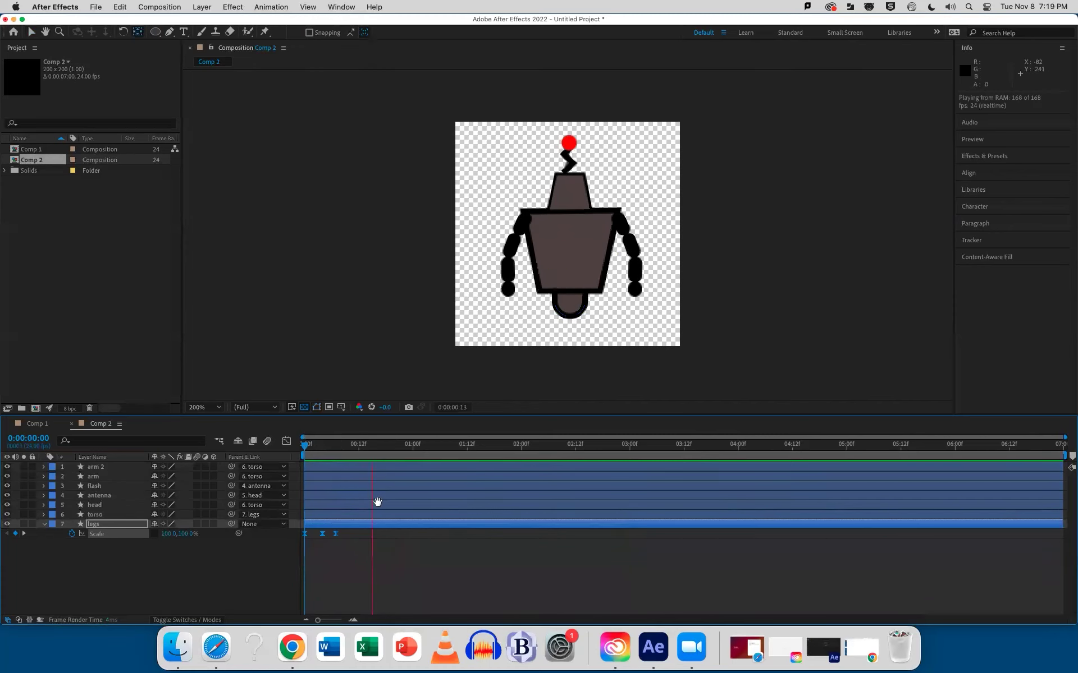
Step: Copy the legs' three Scale keyframes, paste them at about 1:18, 3:12 and 5:18, and preview the animation
key(space)
drag(377, 446, 408, 446)
drag(364, 567, 299, 536)
key(super+c)
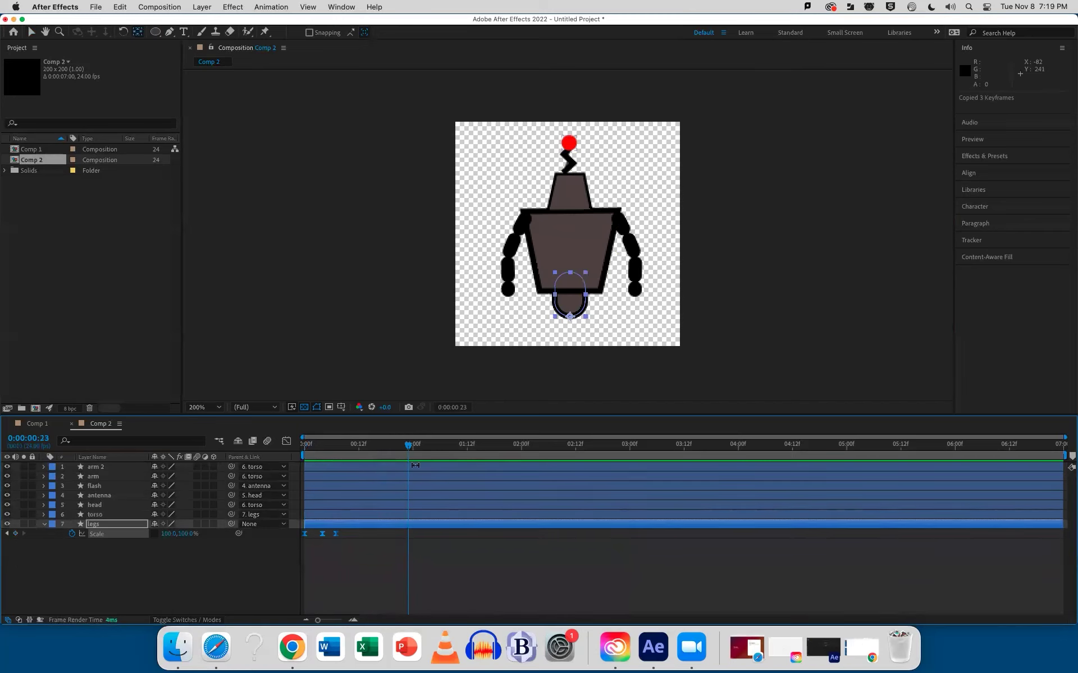
drag(408, 446, 855, 447)
key(super+v)
key(super+v)
key(super+v)
key(Home)
key(space)
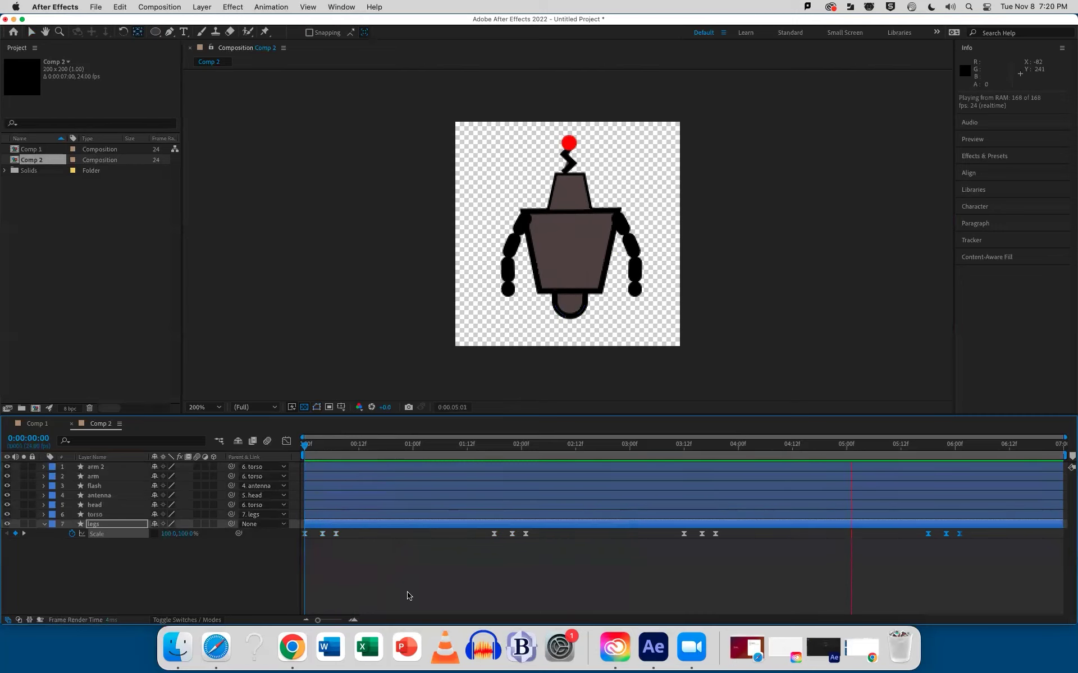
key(space)
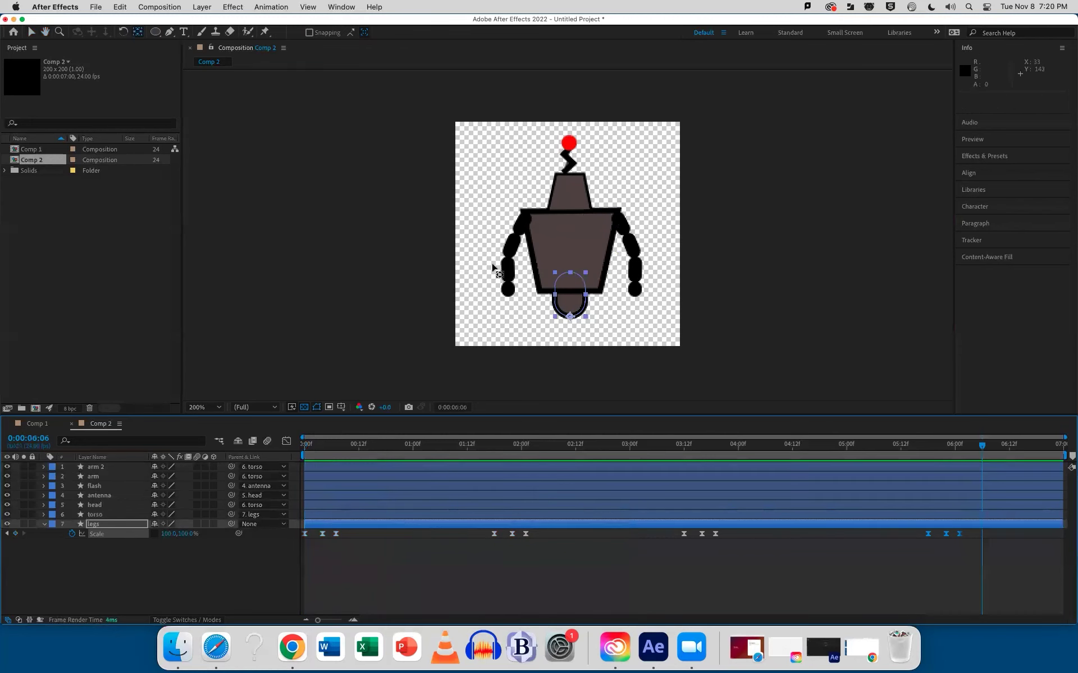
Step: Search the effects for "bend" and apply CC Bender to the arm layer
click(515, 237)
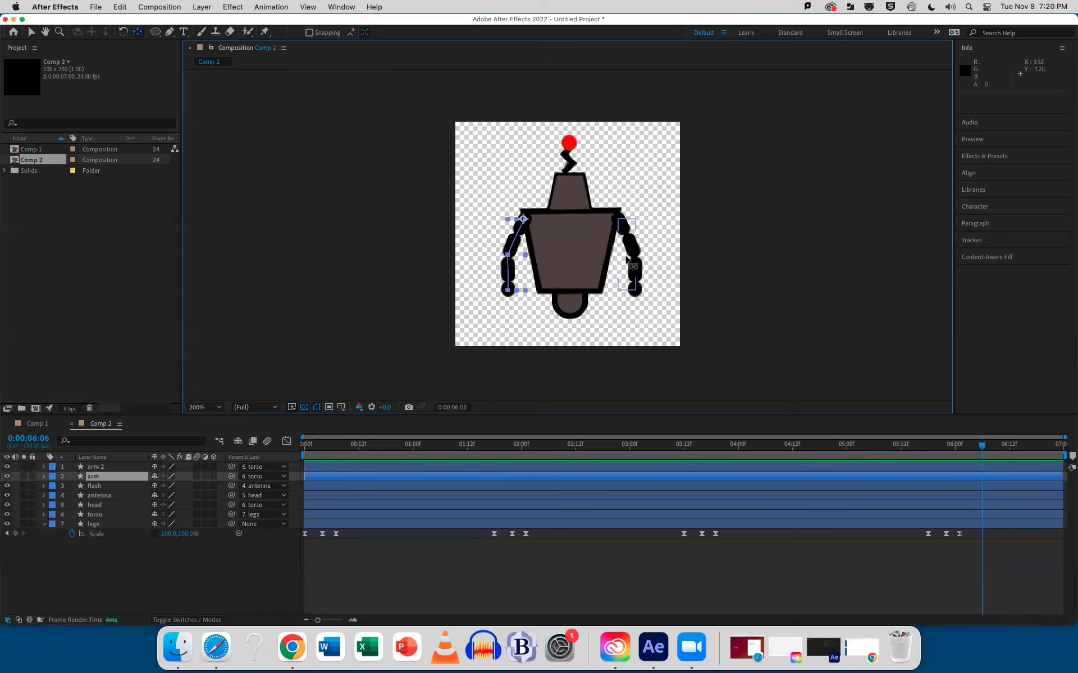
click(988, 158)
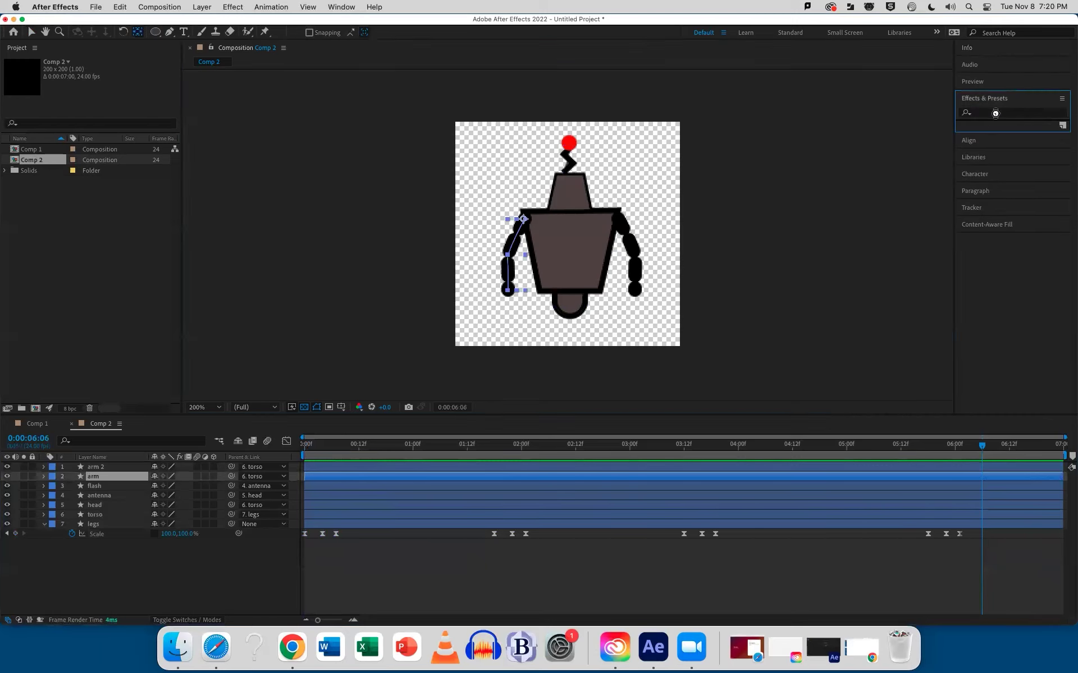
click(995, 113)
text(bend)
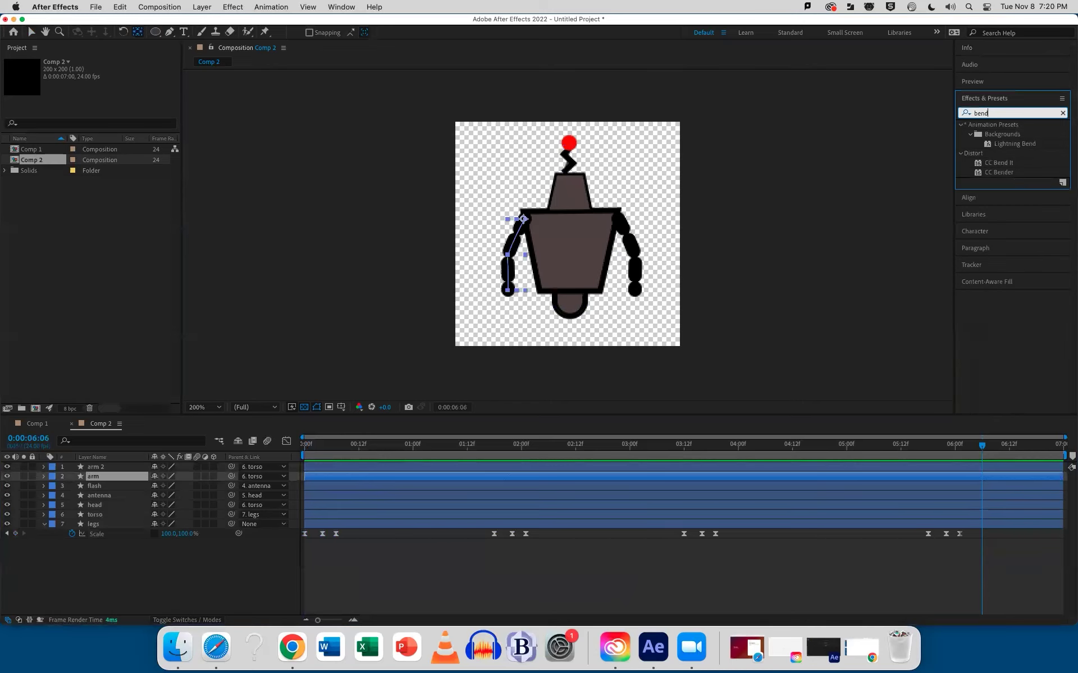
drag(989, 178, 454, 476)
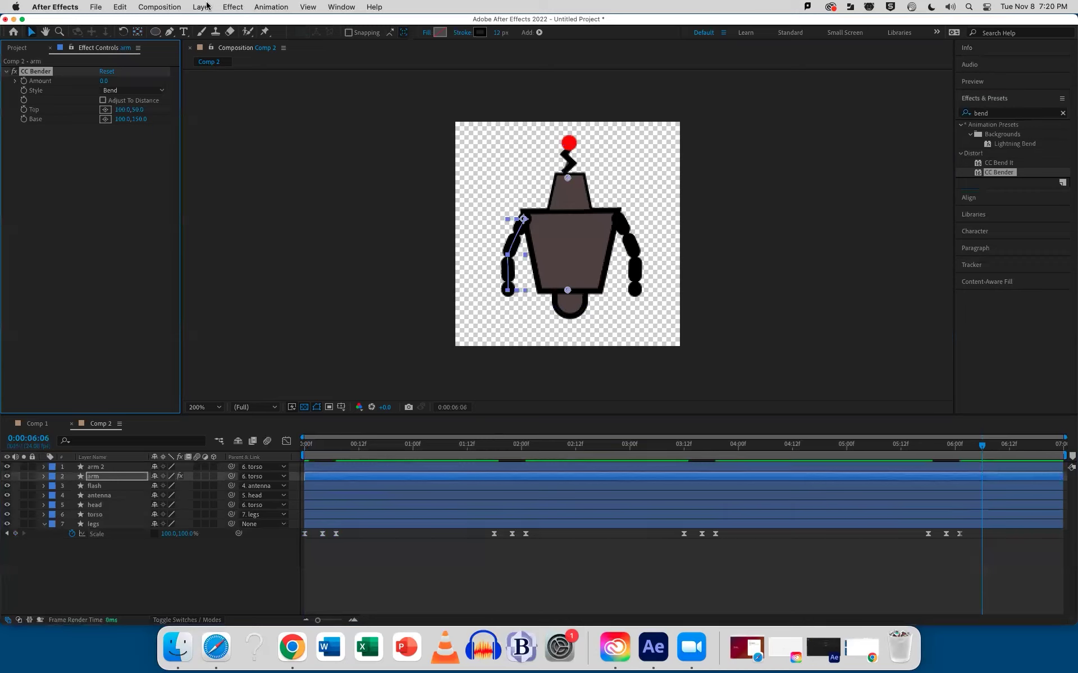
Step: Place the arm's CC Bender base at the shoulder and its top at the hand, and test the bend amount
click(104, 119)
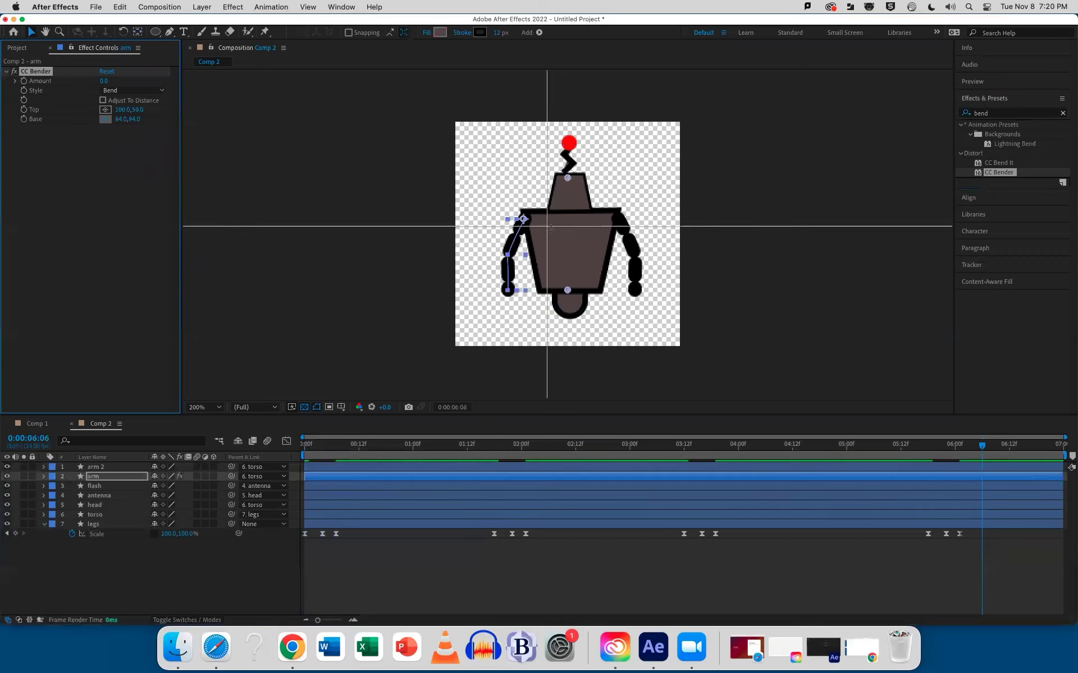
click(523, 219)
click(105, 109)
click(509, 293)
drag(104, 80, 108, 80)
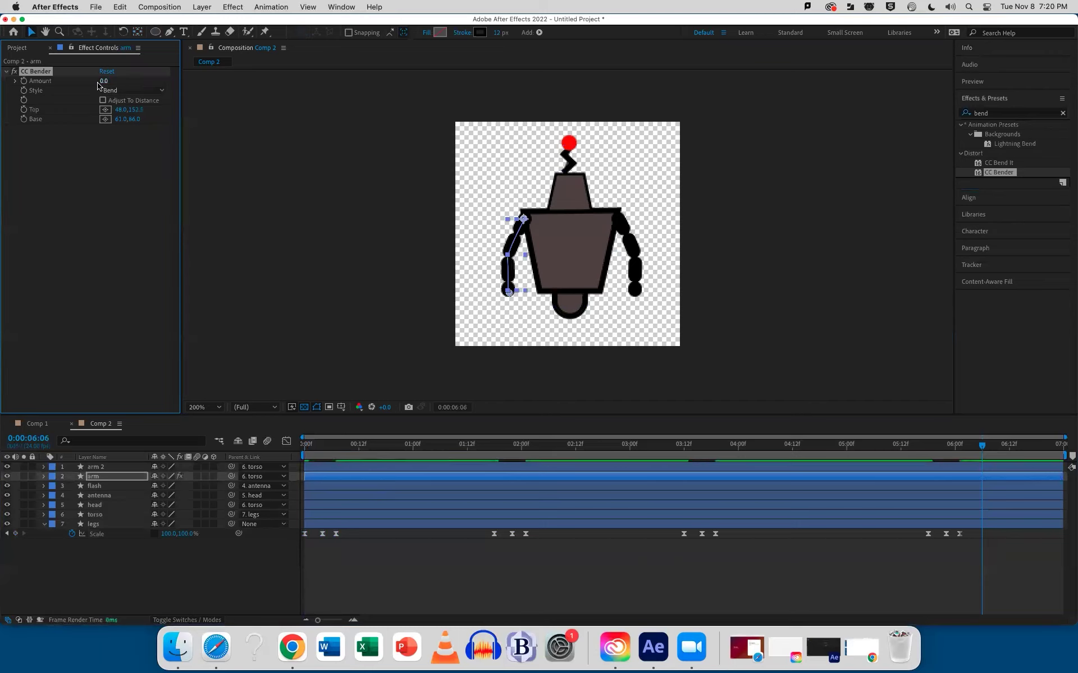
Step: Add the expression wiggle(1,15) to the arm's CC Bender Amount and preview the motion
alt+click(24, 81)
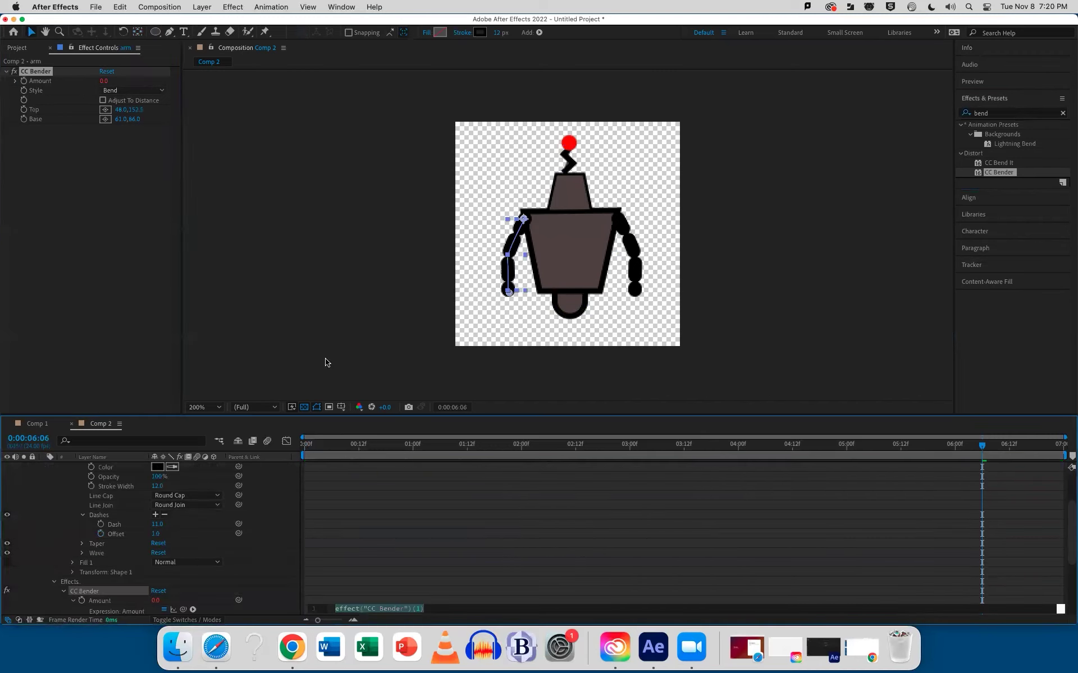
text(wigg)
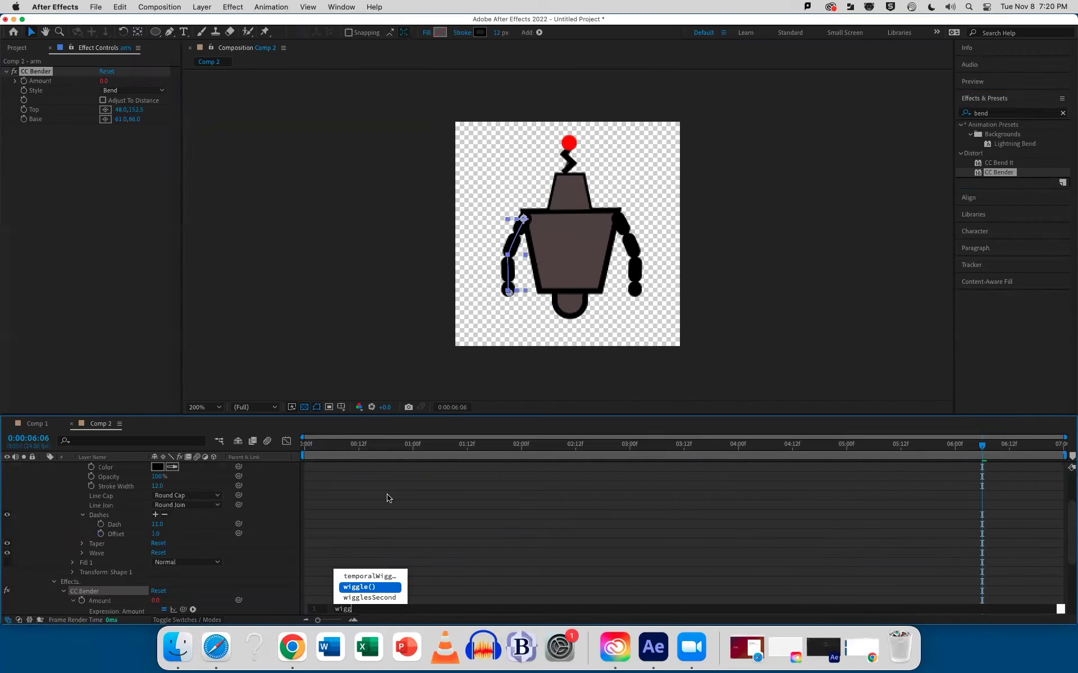
click(364, 588)
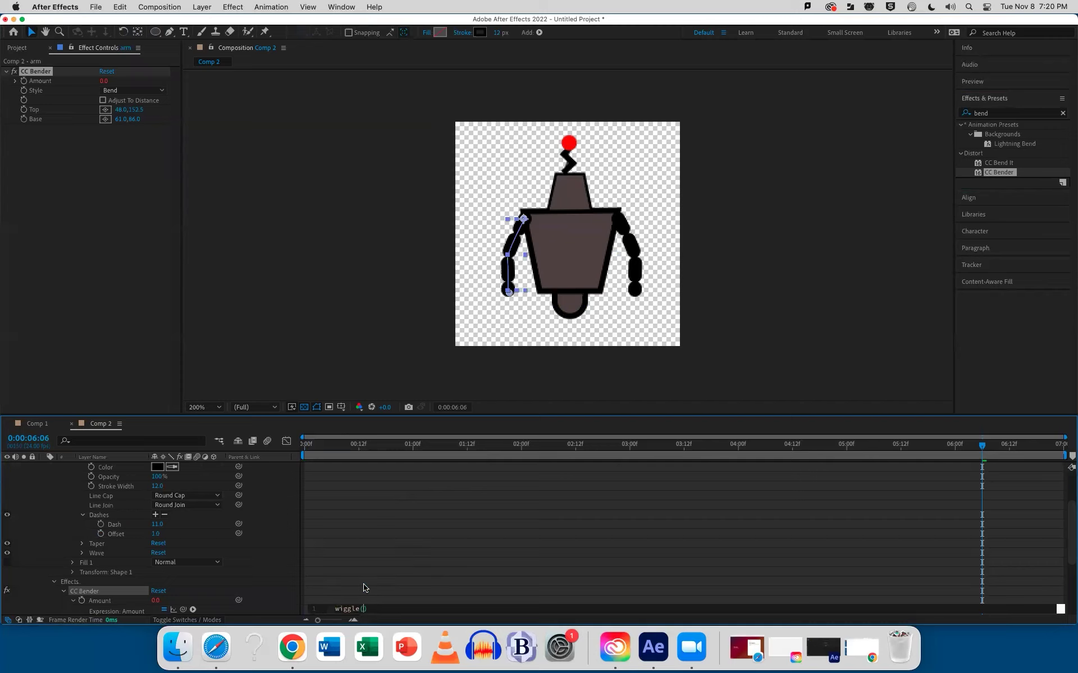
text(1,15)
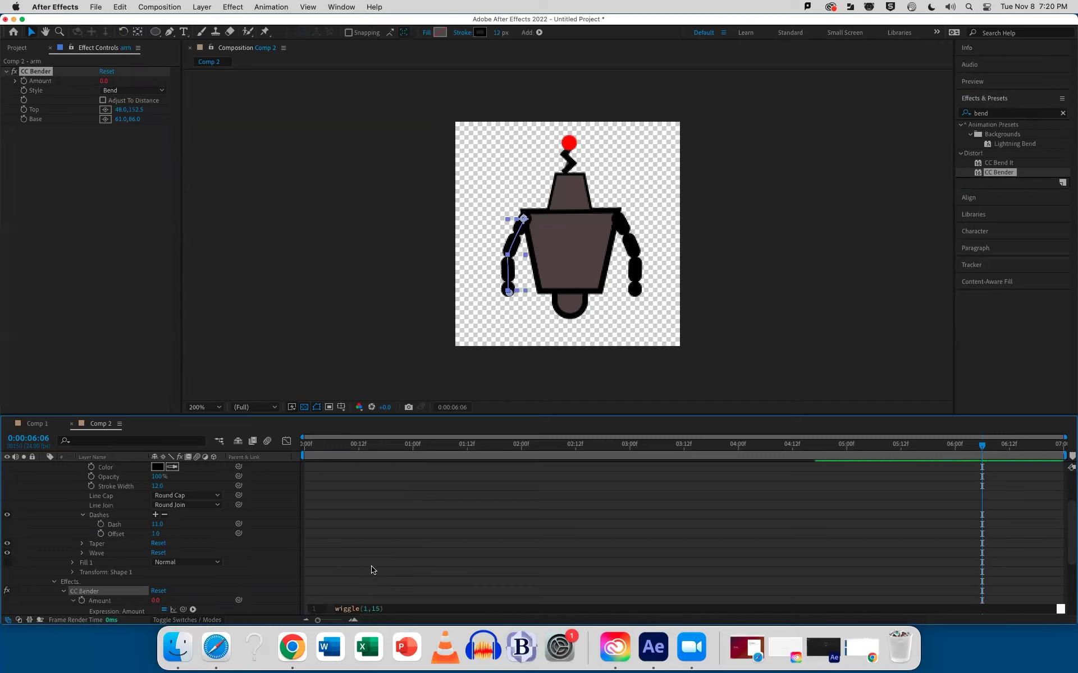
click(397, 558)
key(space)
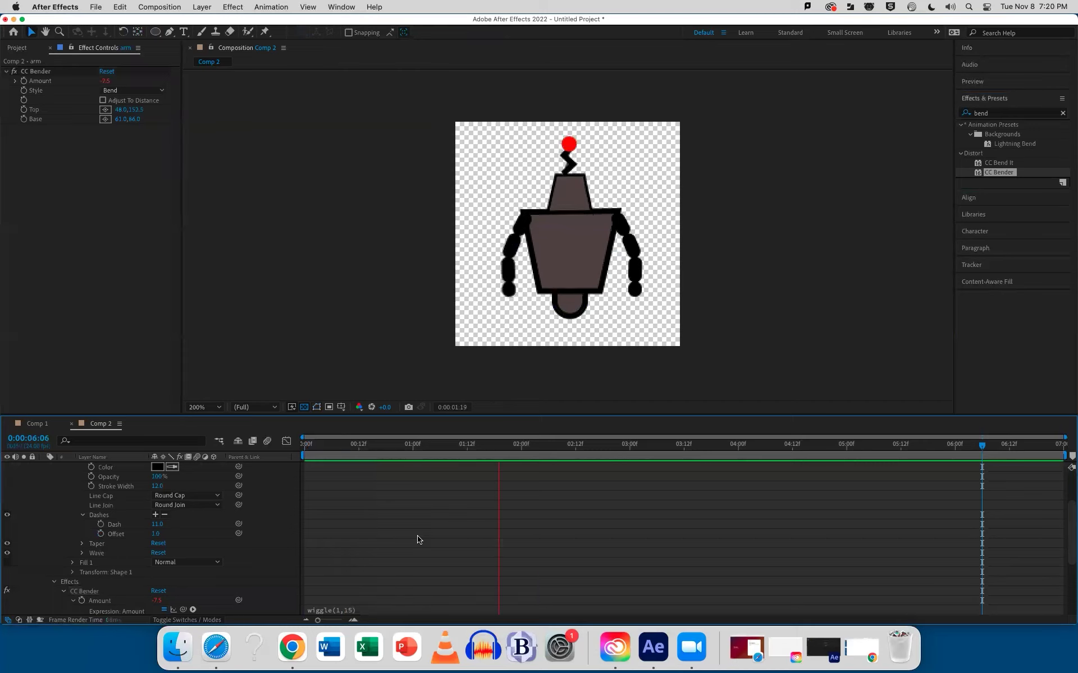
key(space)
Step: Try pasting over the arm's wiggle expression and undo the paste
scroll(354, 512, down, 4)
scroll(354, 513, up, 3)
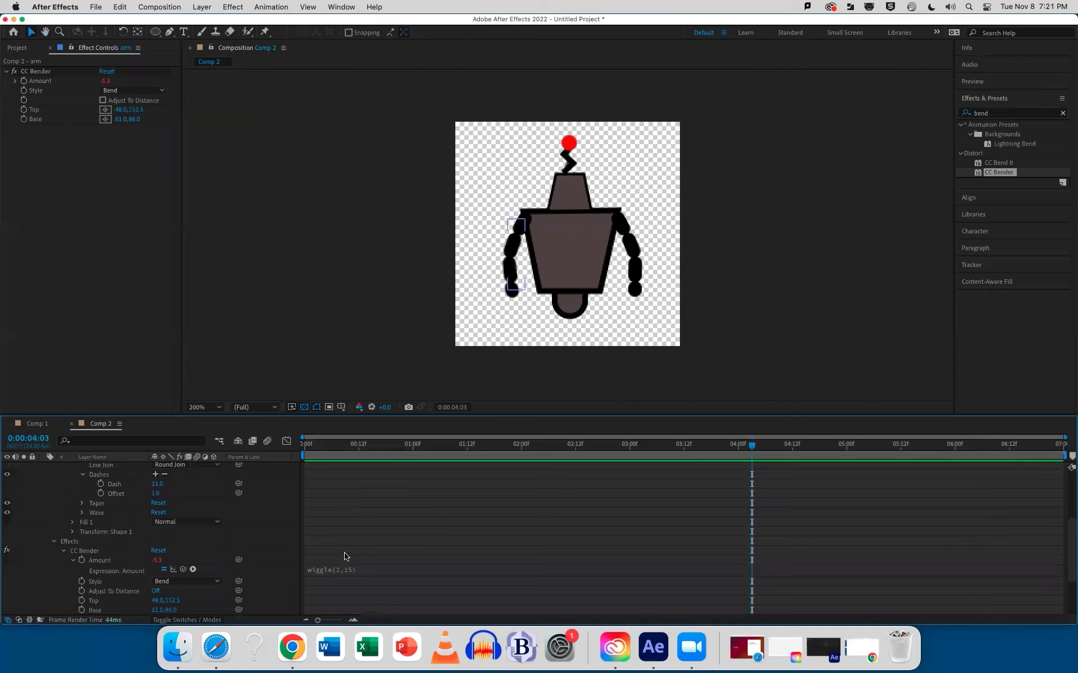
click(342, 572)
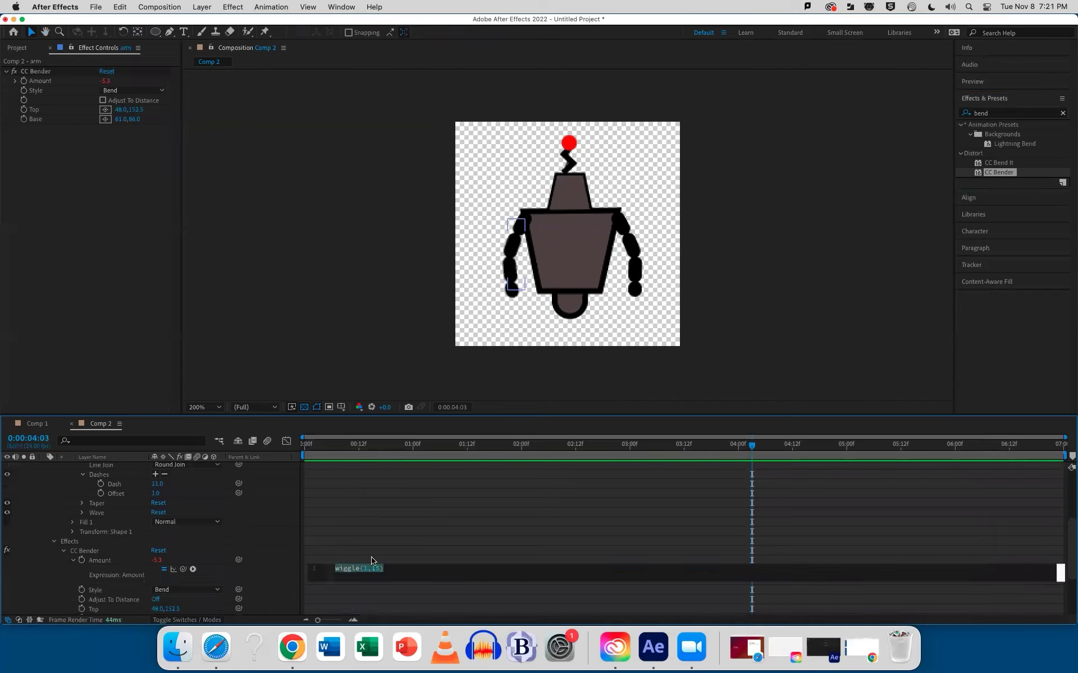
click(380, 529)
scroll(369, 527, down, 3)
click(375, 553)
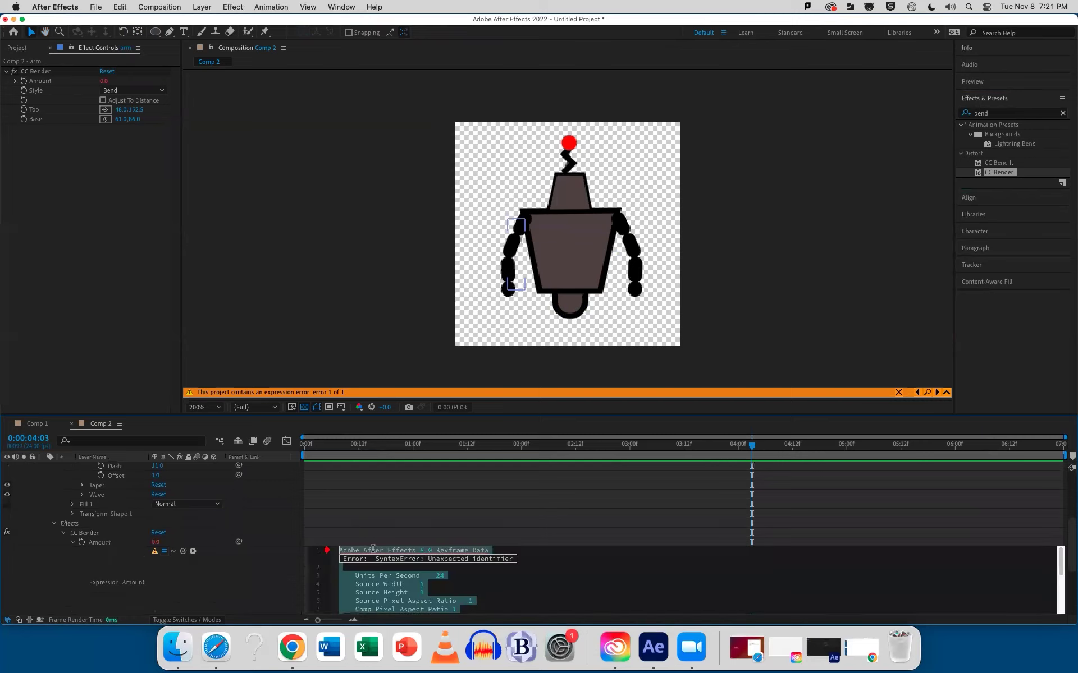
click(383, 524)
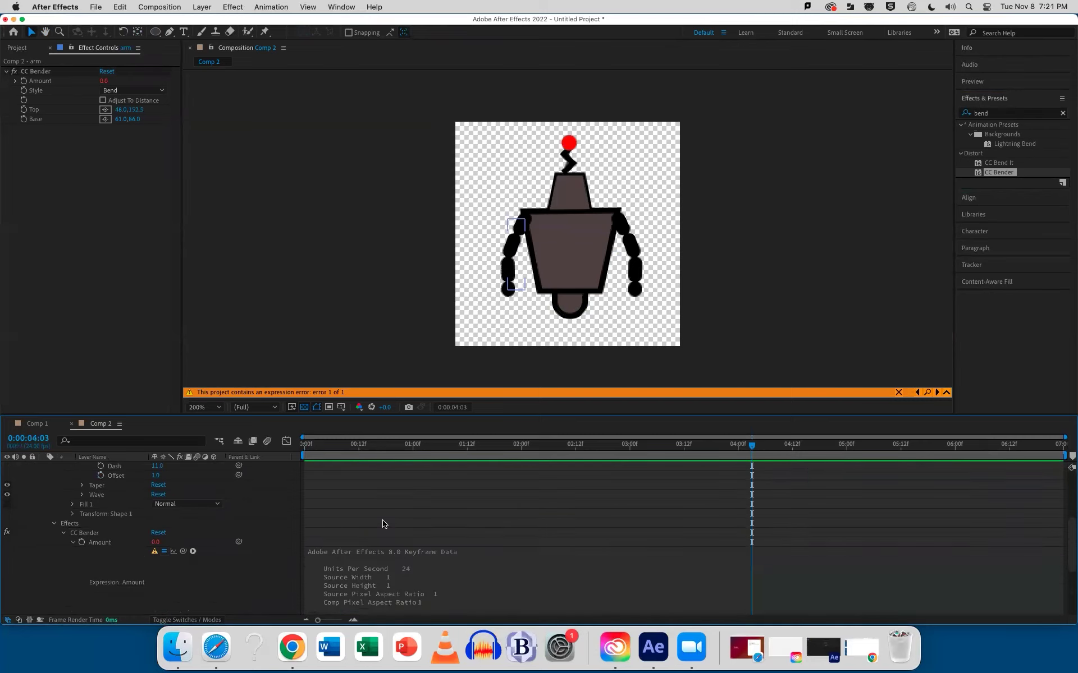
key(super+z)
click(334, 551)
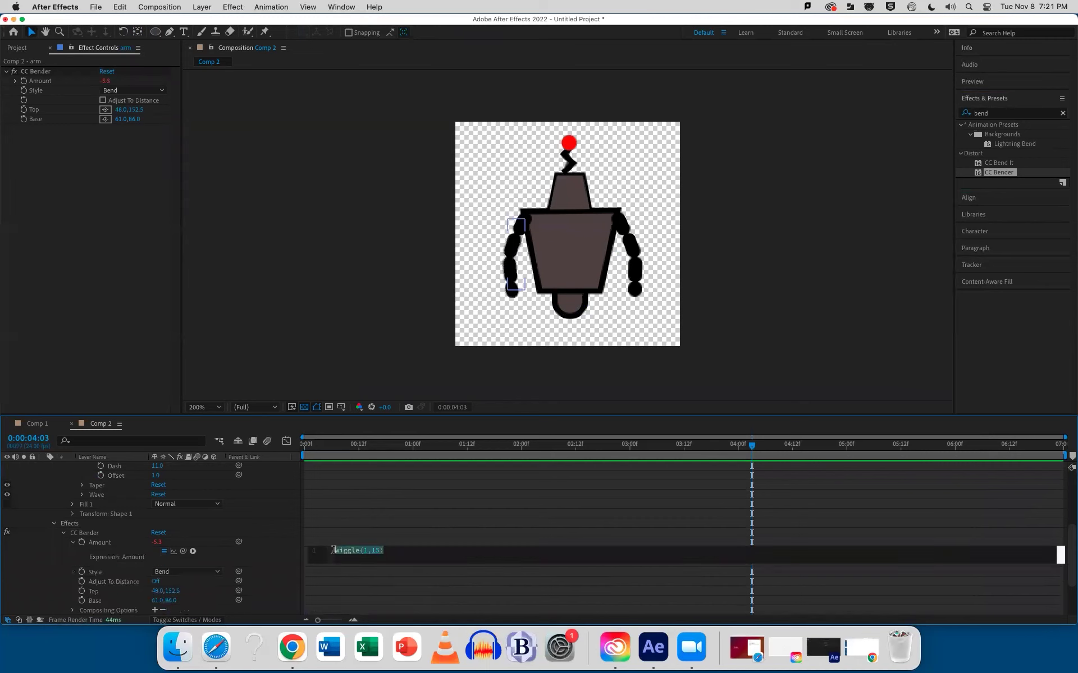
click(376, 517)
scroll(354, 519, up, 5)
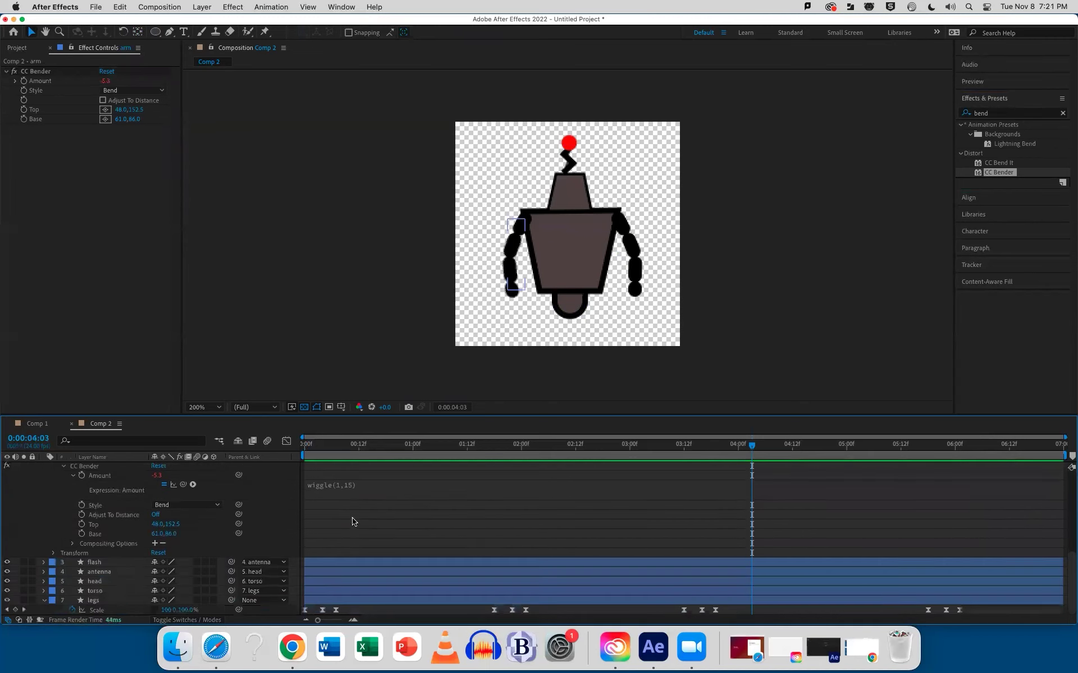
Step: Apply CC Bender to the arm 2 layer, placing its base at the shoulder and its top at the hand
click(44, 477)
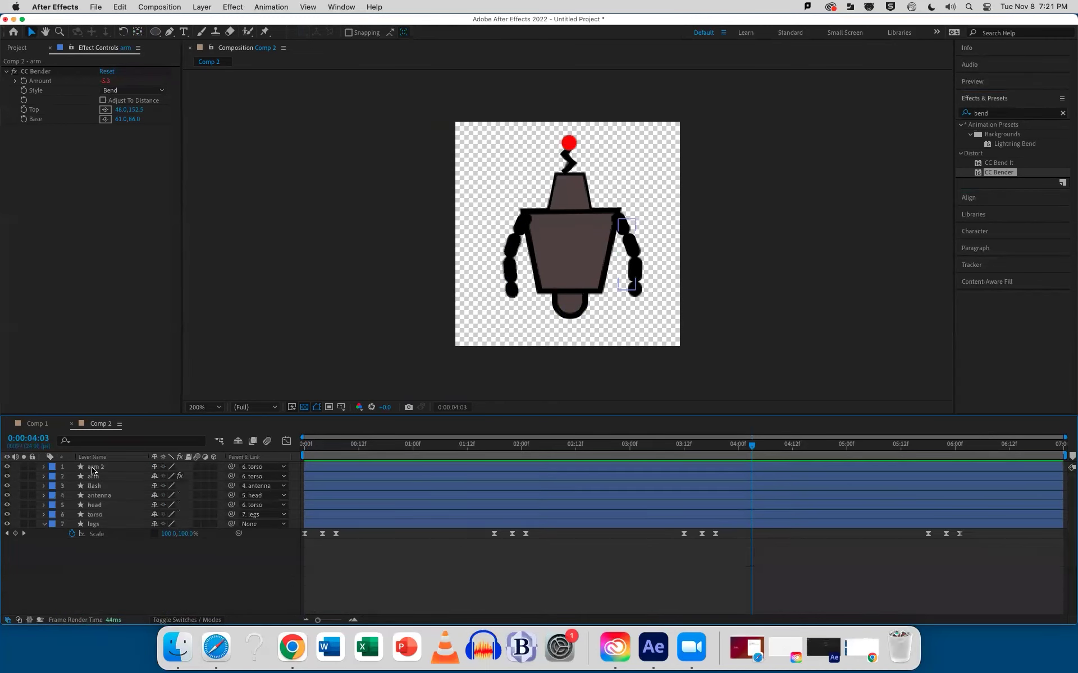
click(94, 467)
drag(995, 174, 629, 257)
click(106, 119)
click(619, 219)
click(106, 109)
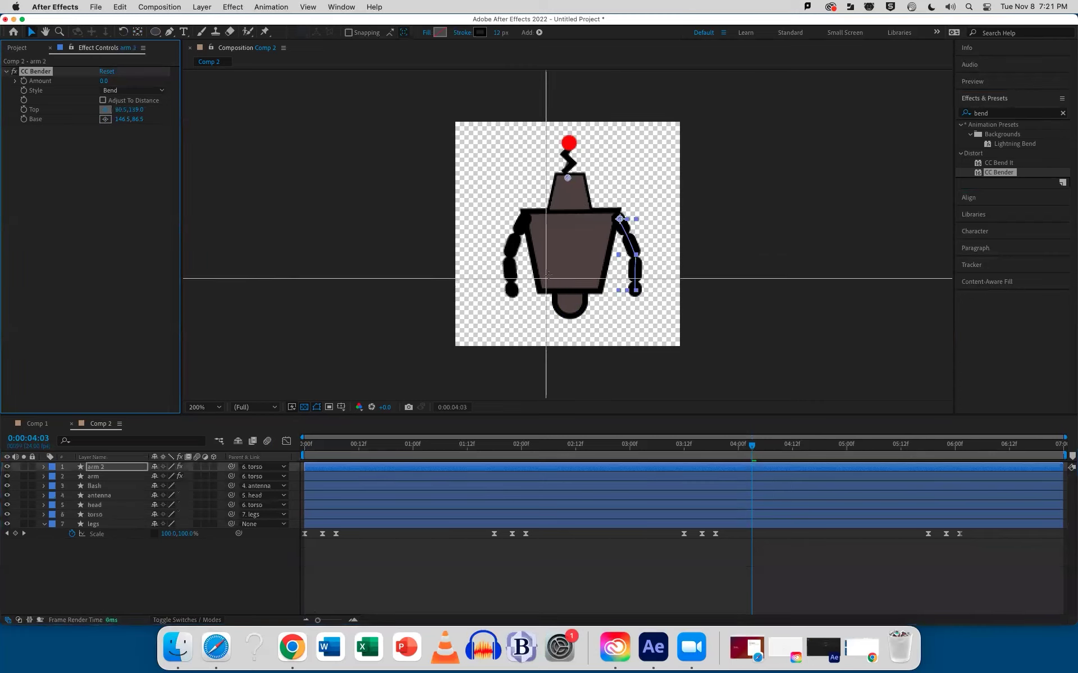
click(634, 291)
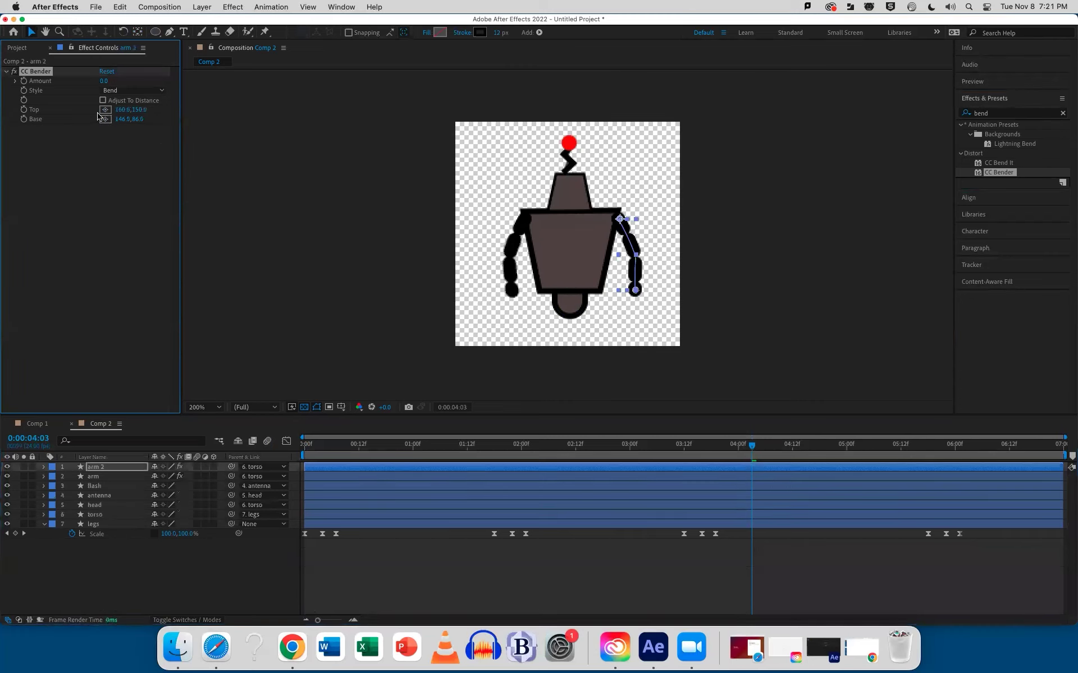
Step: Add the expression wiggle(1,12) to arm 2's CC Bender Amount
alt+click(24, 81)
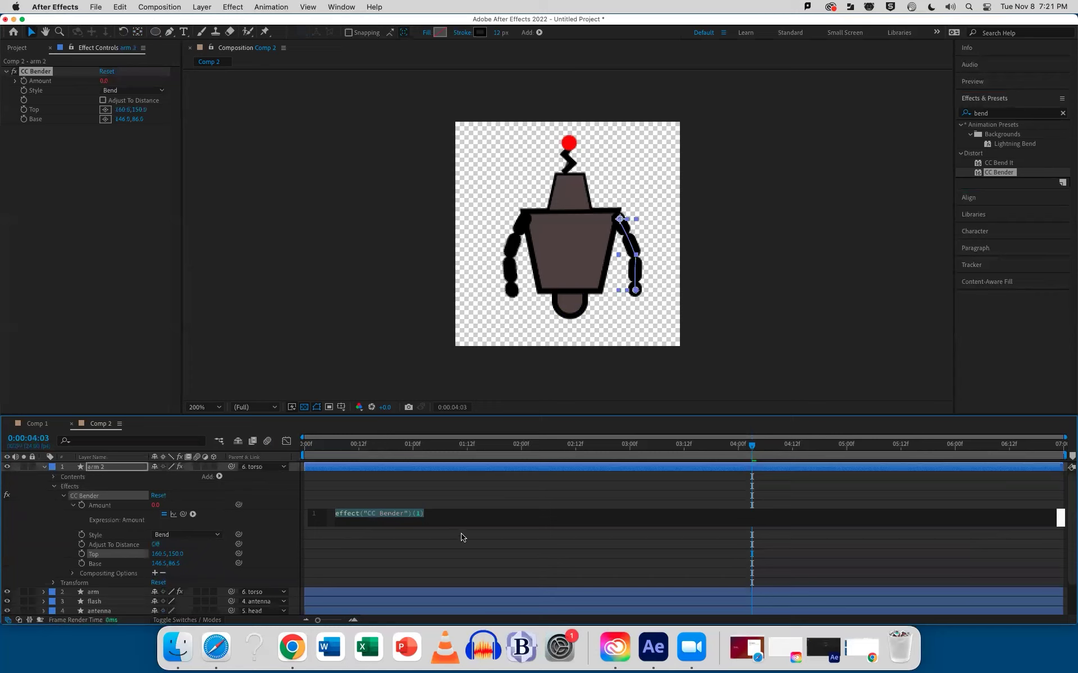
click(448, 497)
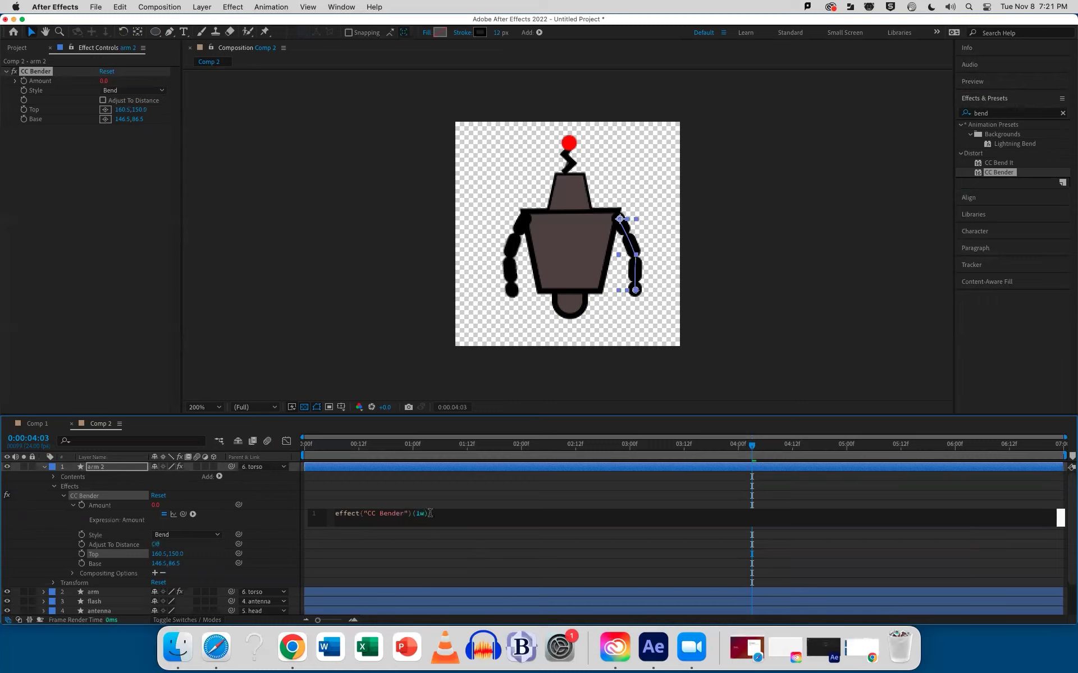
click(430, 513)
text(wigg)
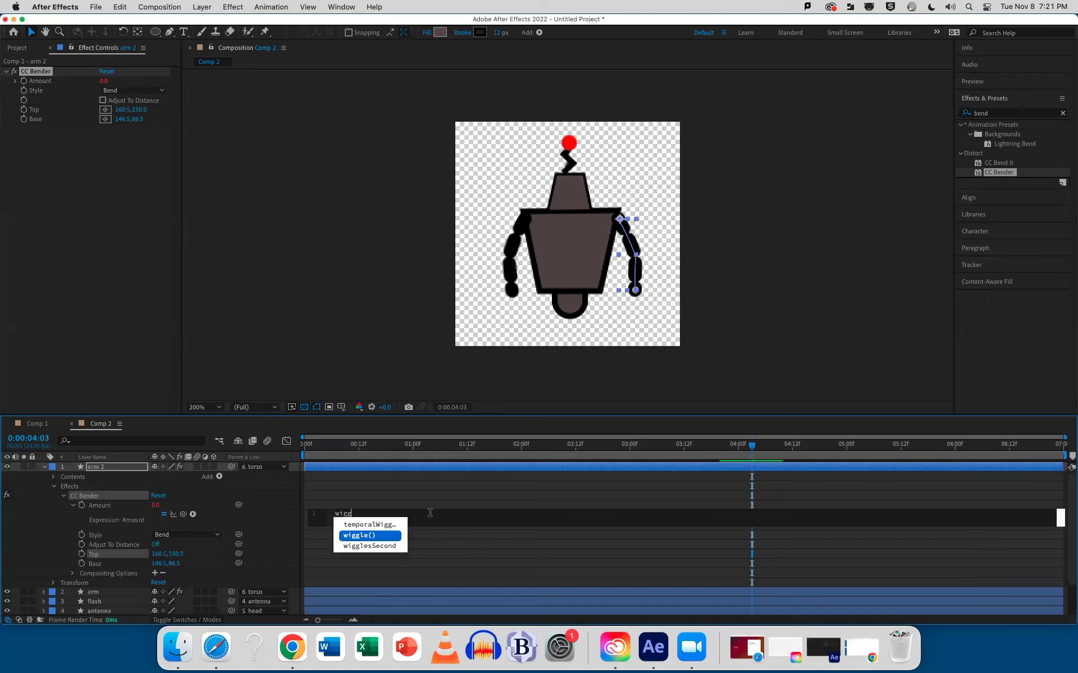
click(368, 534)
text(1,12)
click(382, 499)
Step: Change arm 2's bend expression to wiggle(1,15) and preview both arms
click(352, 514)
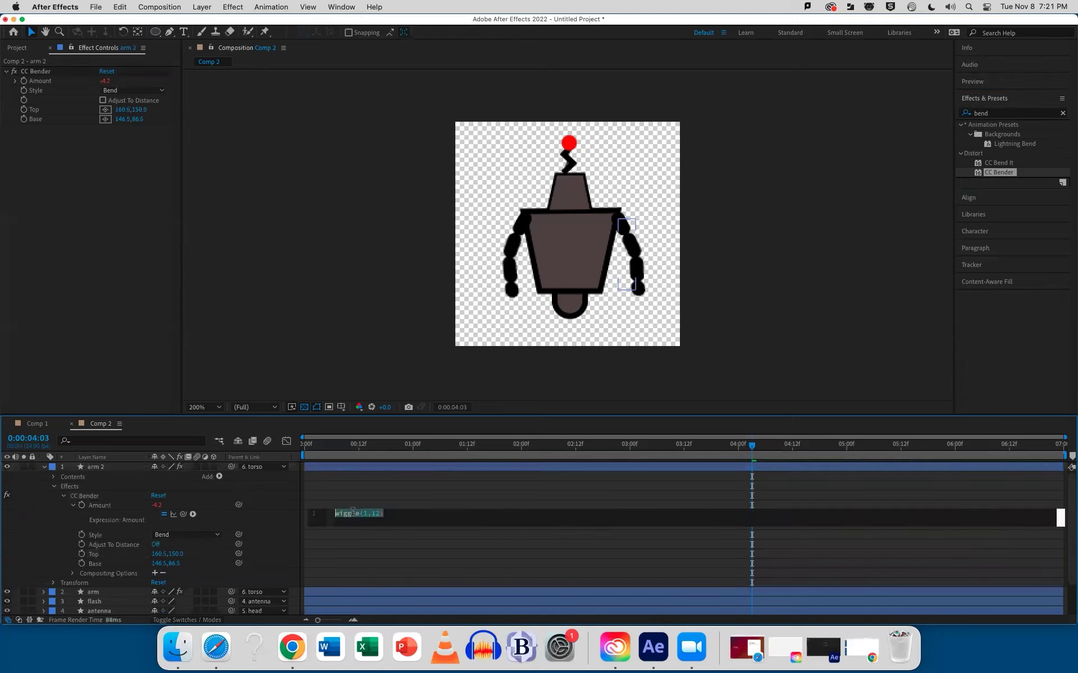
click(374, 515)
text(5)
click(383, 476)
key(space)
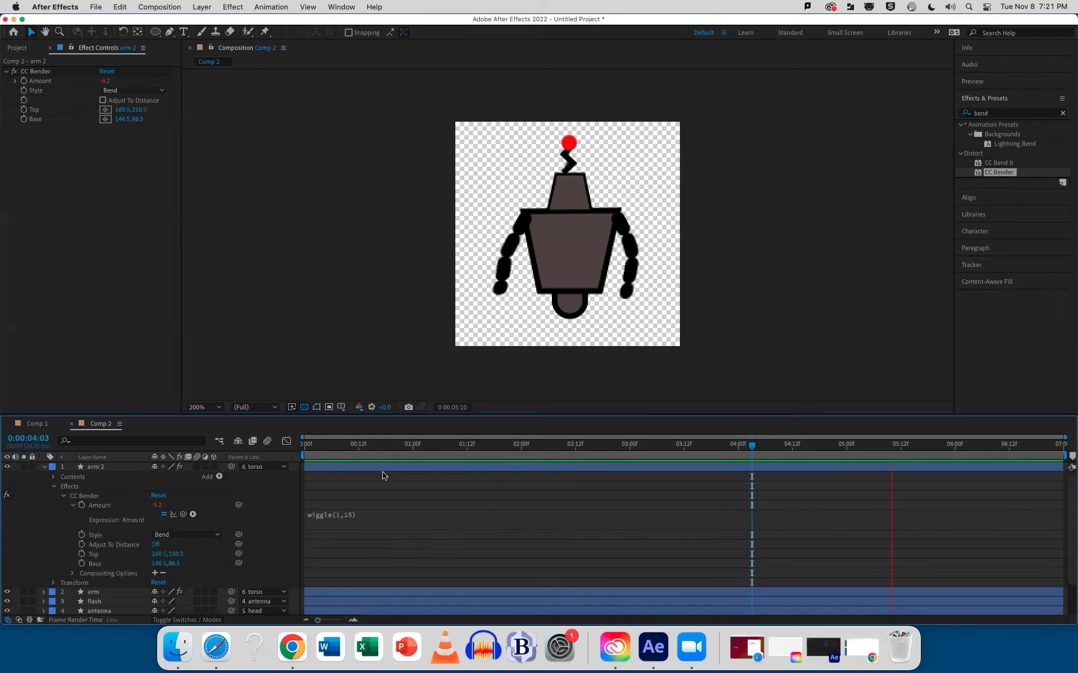
Step: Collapse arm 2, select the flash layer, and set the project's color depth to 32 bpc
click(45, 469)
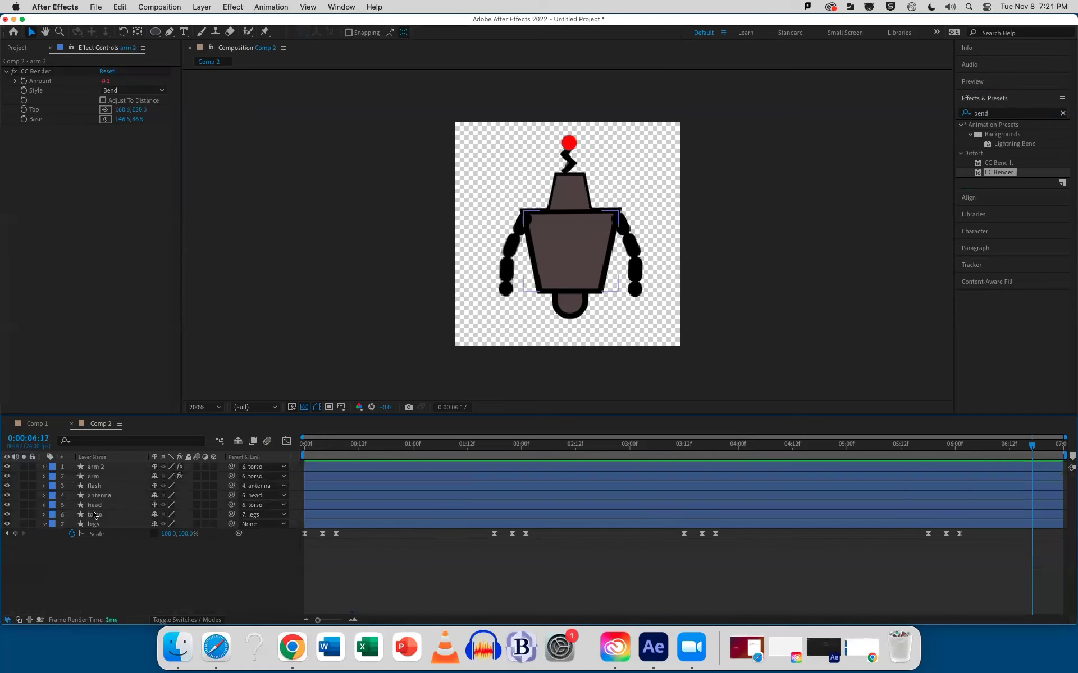
click(94, 486)
click(17, 49)
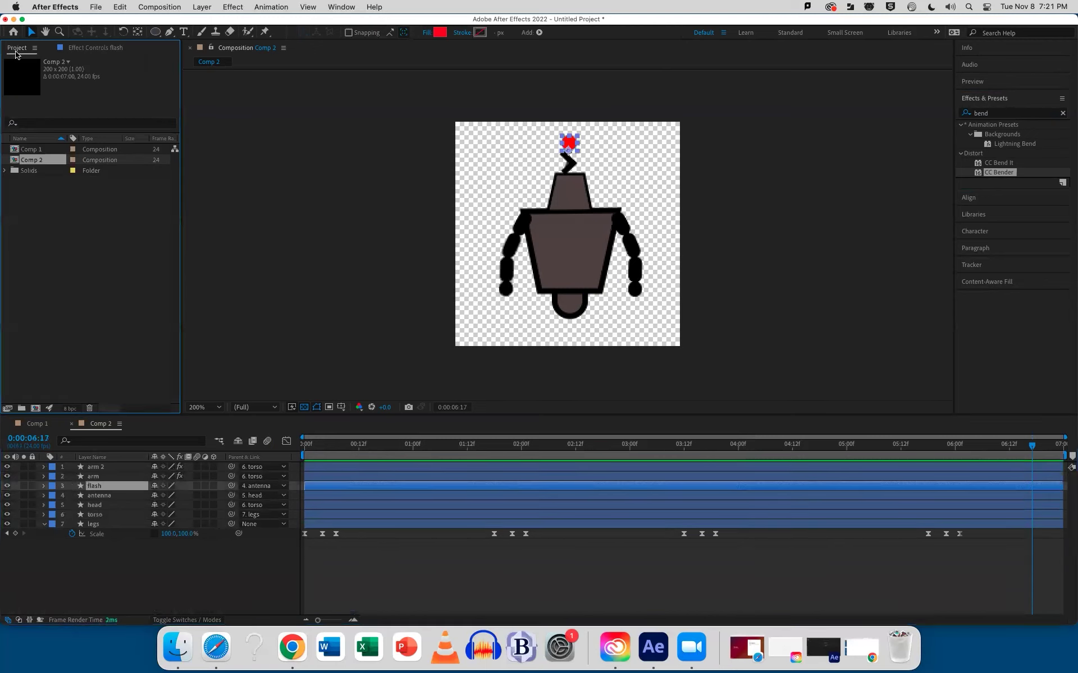
alt+click(69, 410)
Step: Apply the Glow effect to the flash layer with a threshold of 4.7% and a radius of 29
click(1006, 105)
click(1004, 115)
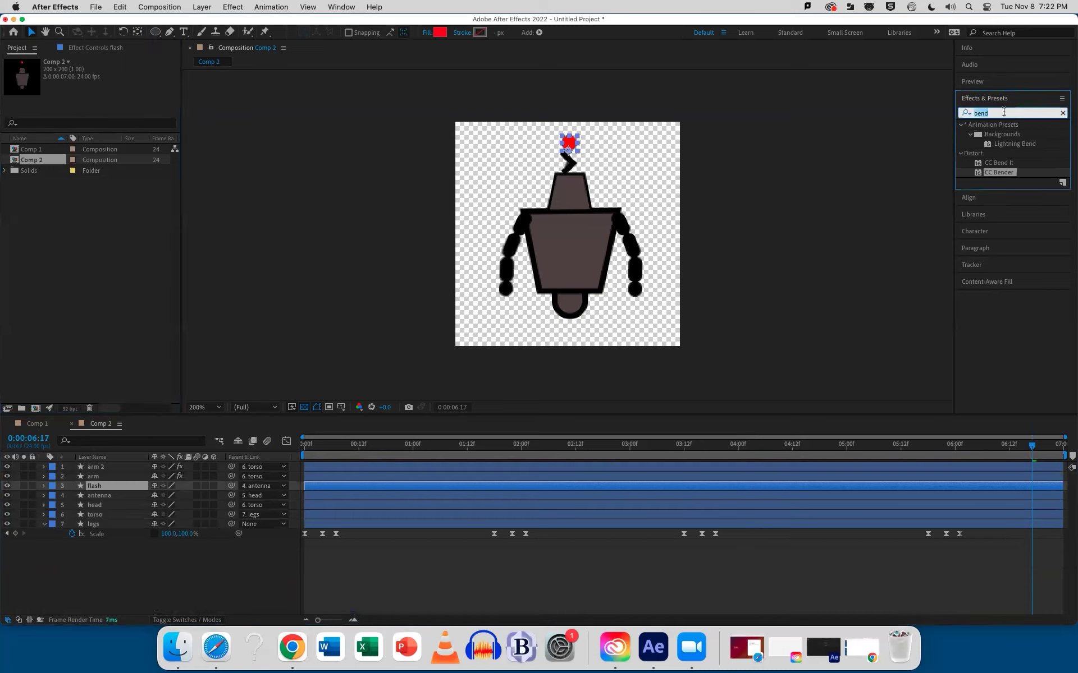
text(glow)
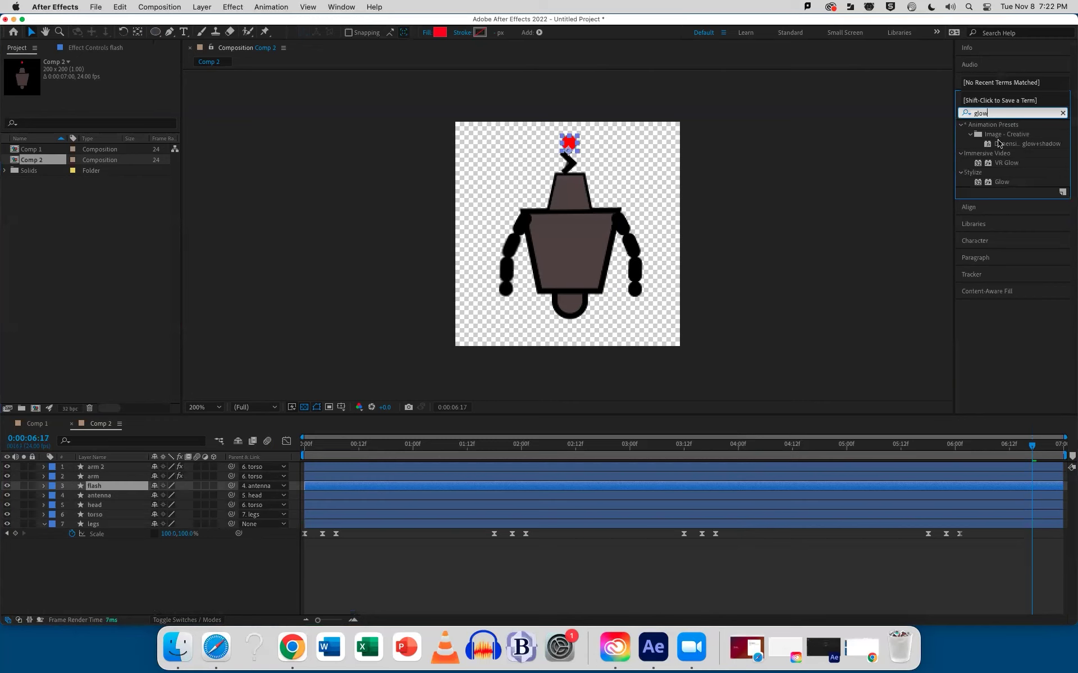
drag(1004, 184, 471, 486)
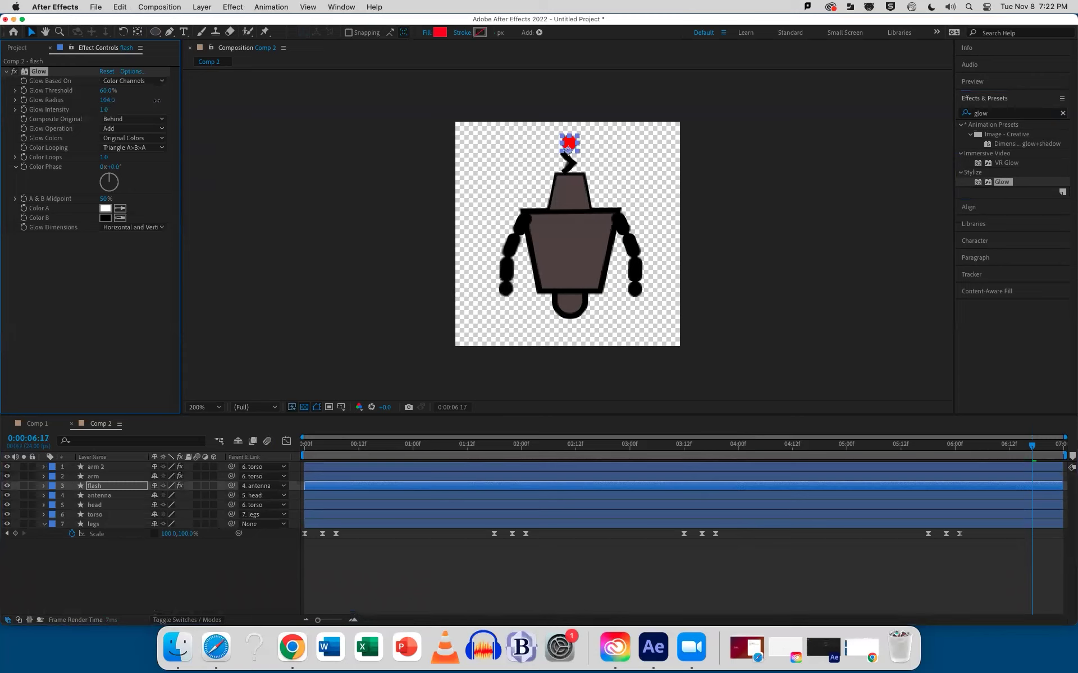
drag(118, 101, 96, 105)
Step: Add the expression wiggle(2,200) to the flash layer's Glow Threshold and preview the flicker
alt+click(24, 90)
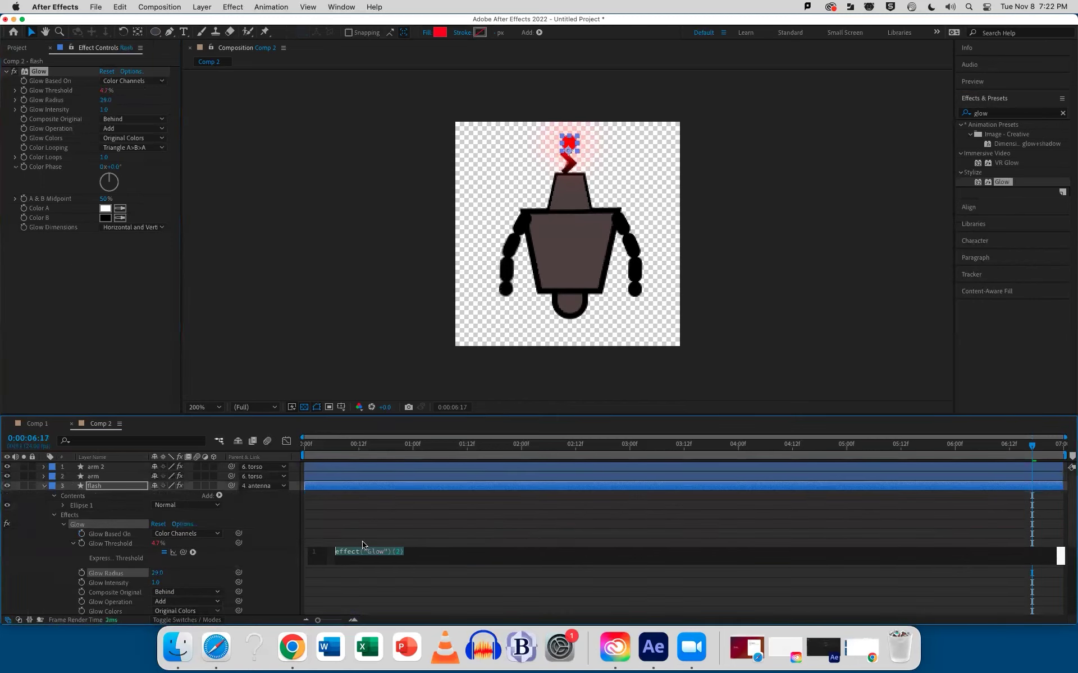
text(wigg)
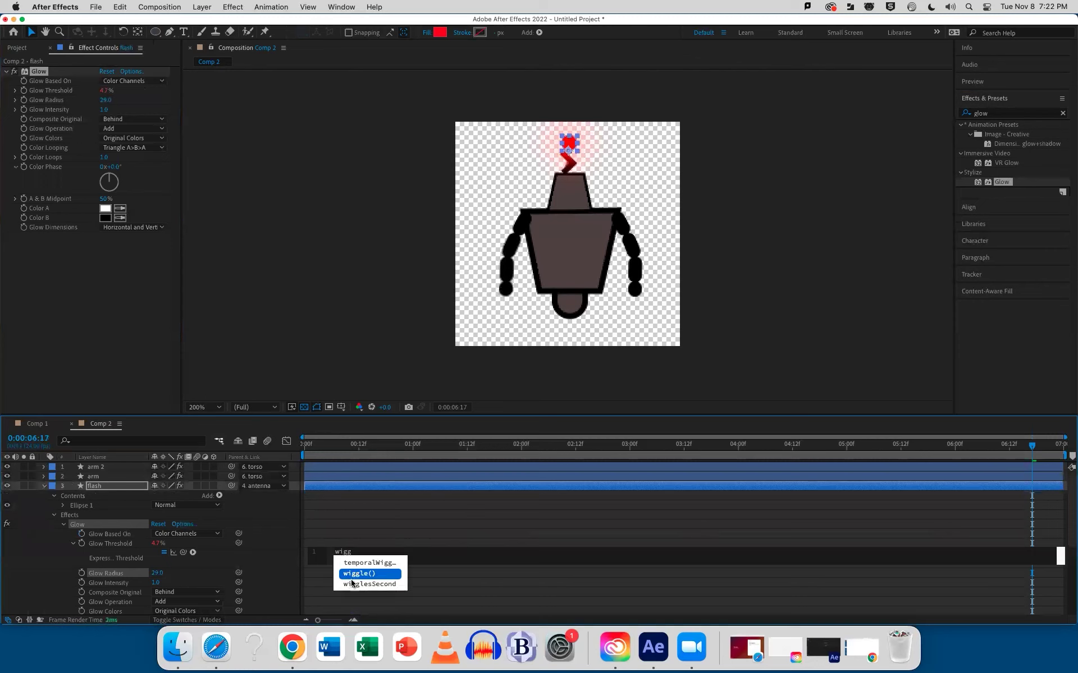
click(353, 574)
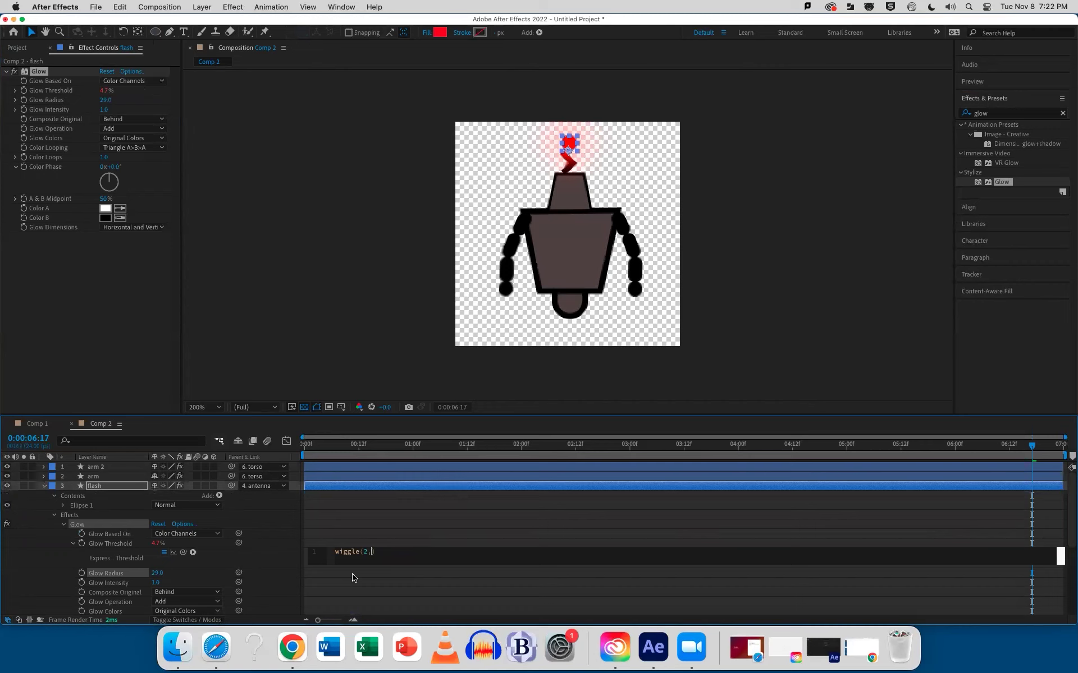
click(357, 516)
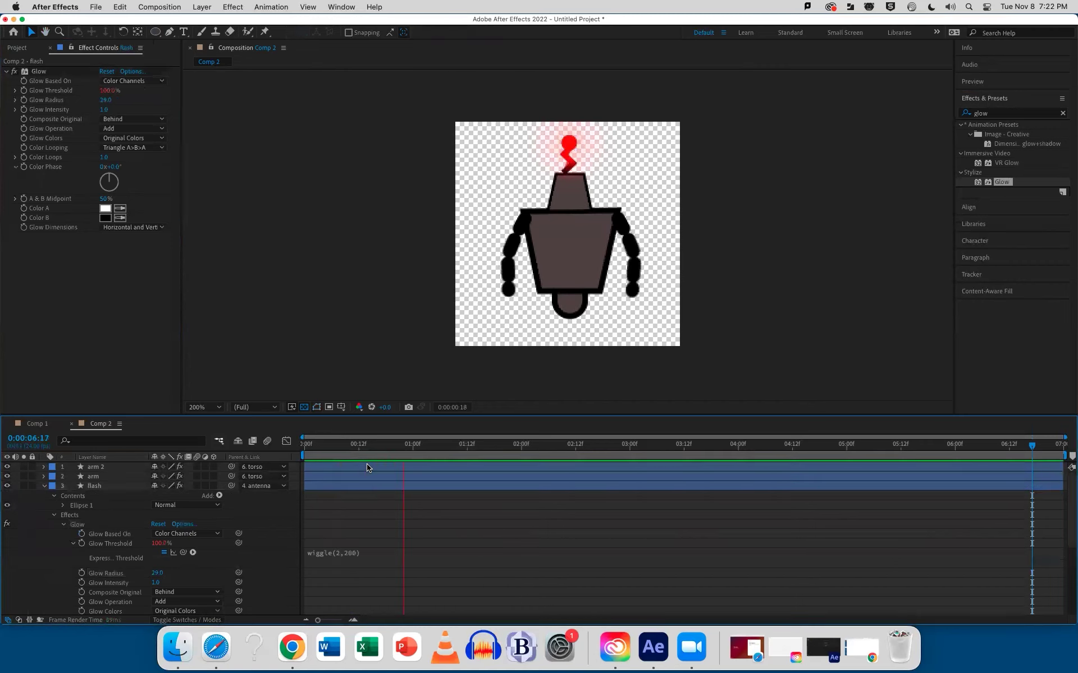
Step: Hide the transparency grid, reduce the flash layer's Glow Radius to 12, and preview the glow
click(292, 408)
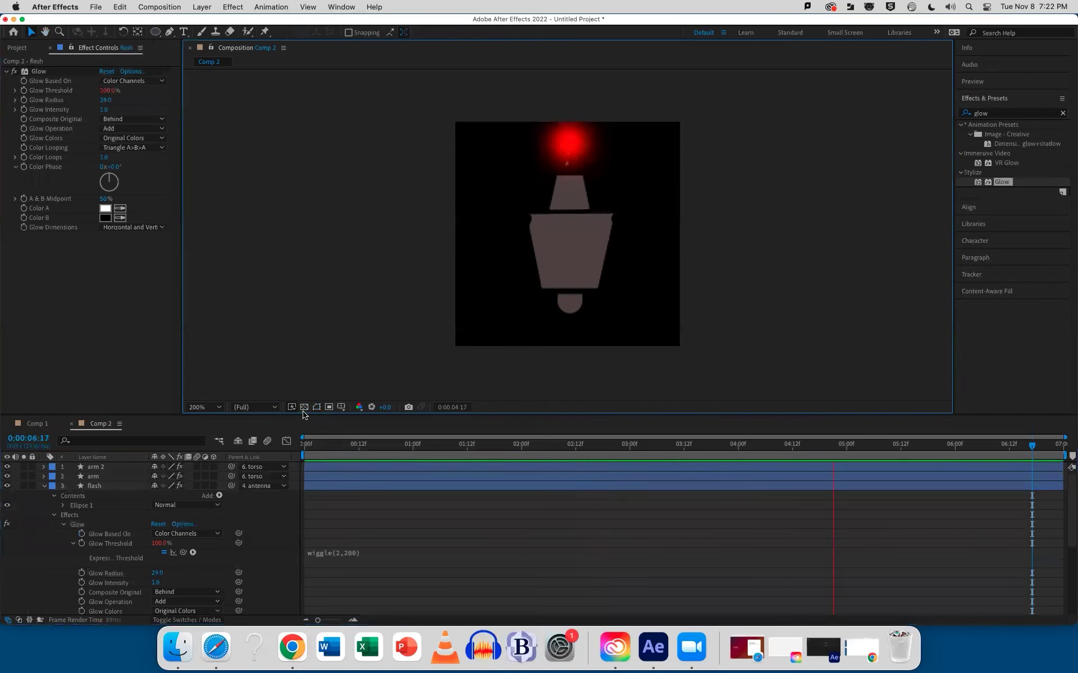
click(104, 100)
drag(103, 100, 95, 102)
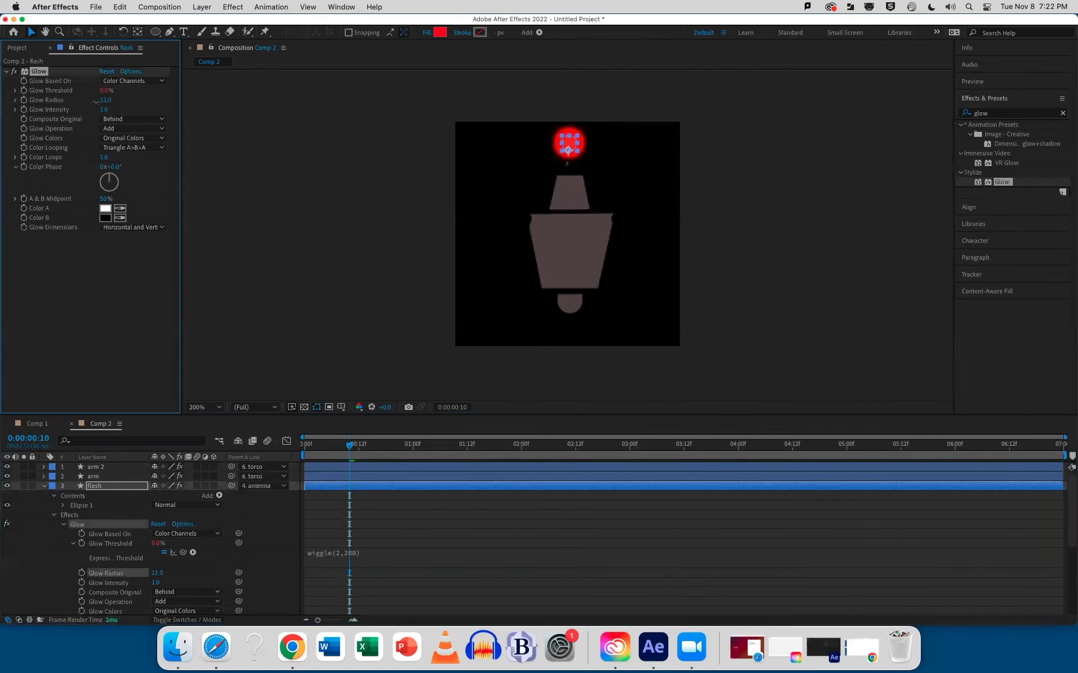
click(399, 542)
key(space)
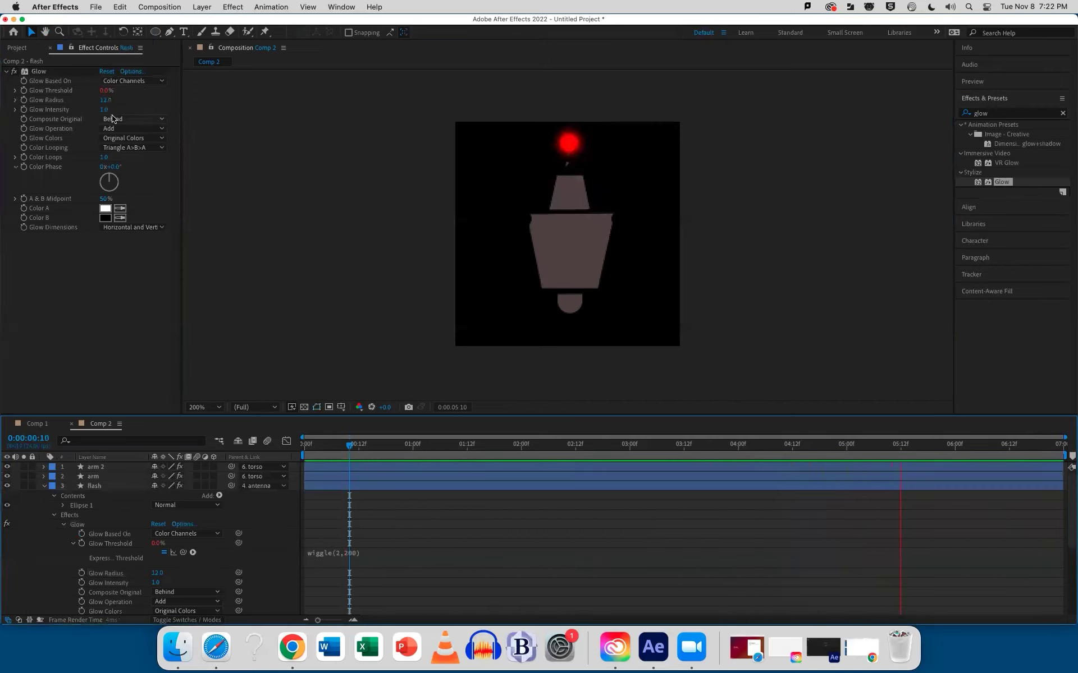
Step: Lower the flash layer's Glow Intensity to 0.7 and preview the animation
drag(105, 110, 103, 110)
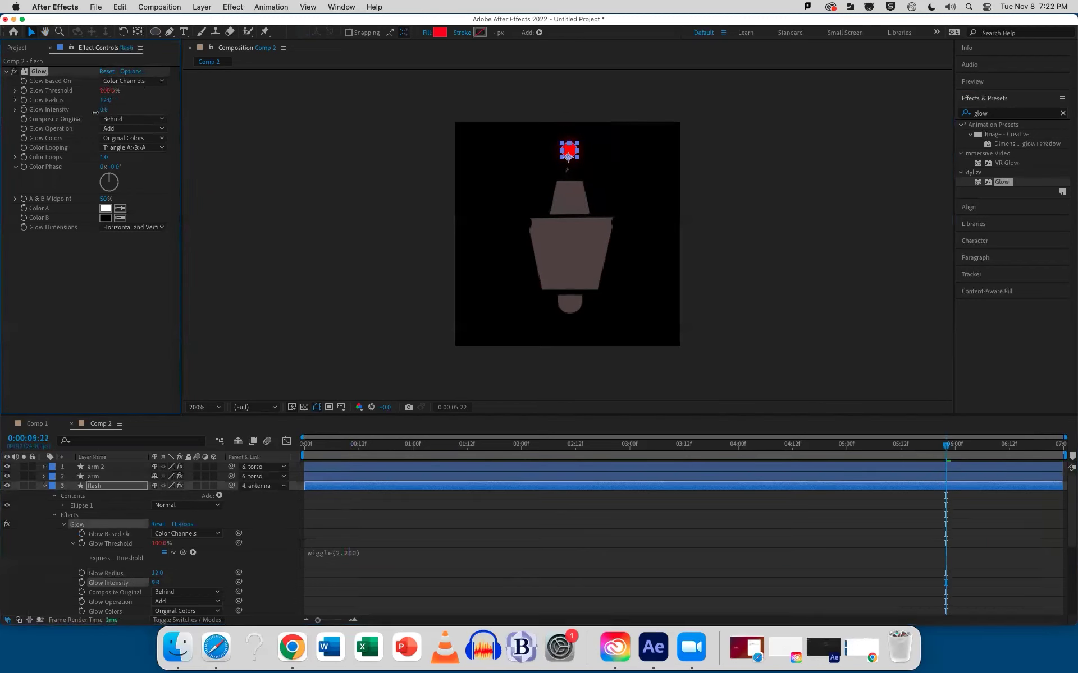
key(space)
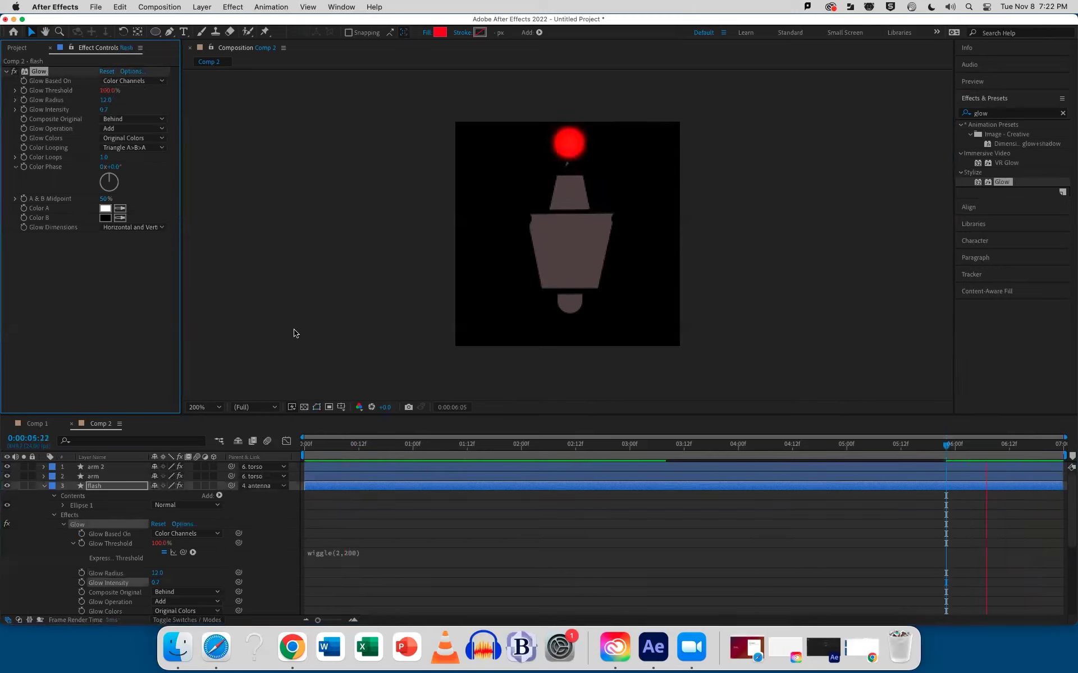
key(space)
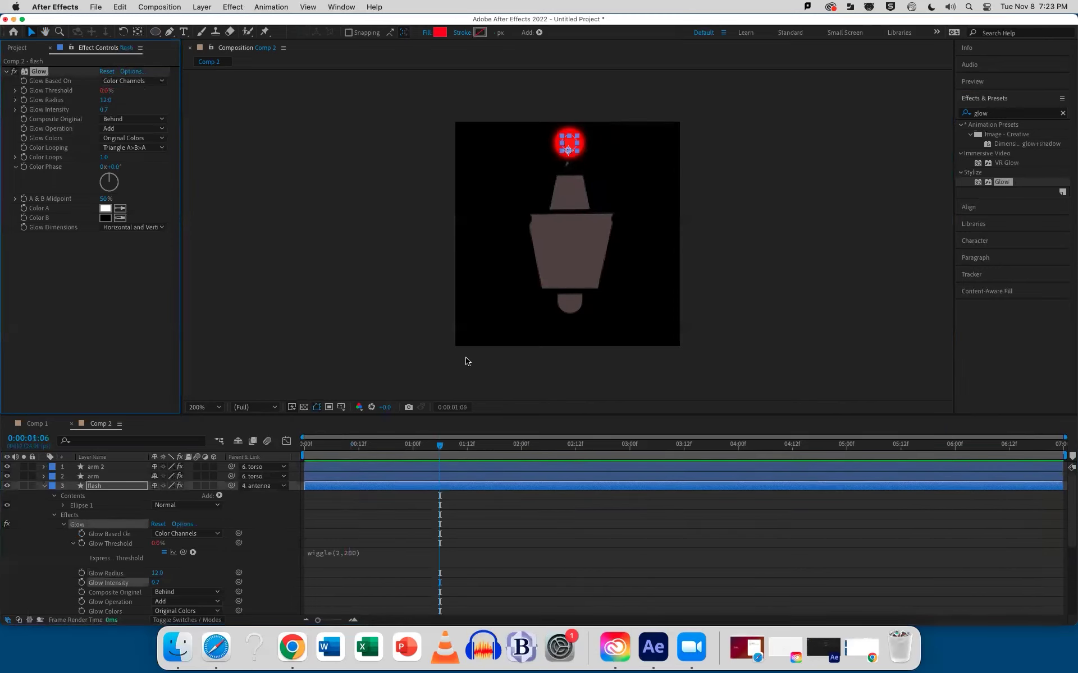
Step: Turn the transparency grid back on and preview the robot animation from the first frame
click(303, 407)
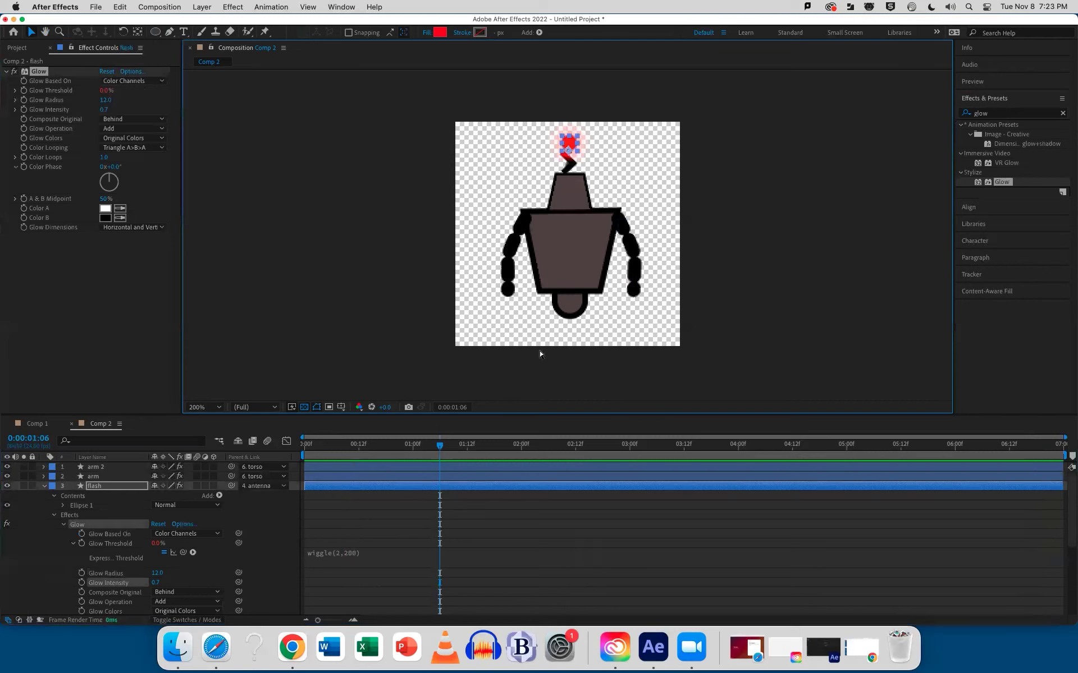
click(436, 447)
key(space)
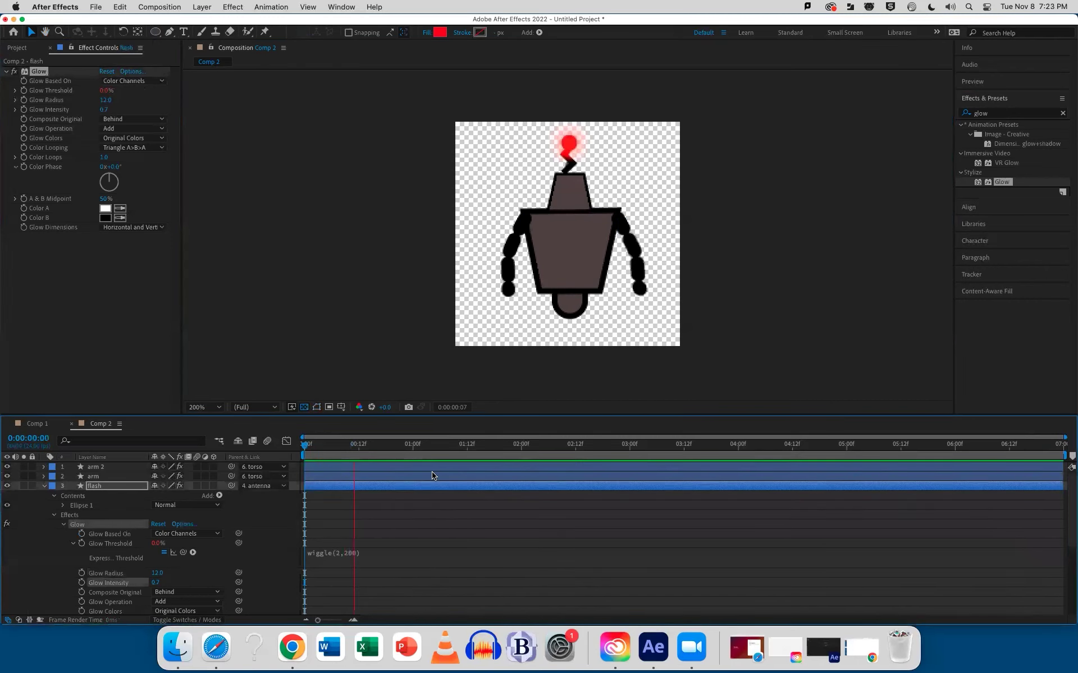
key(space)
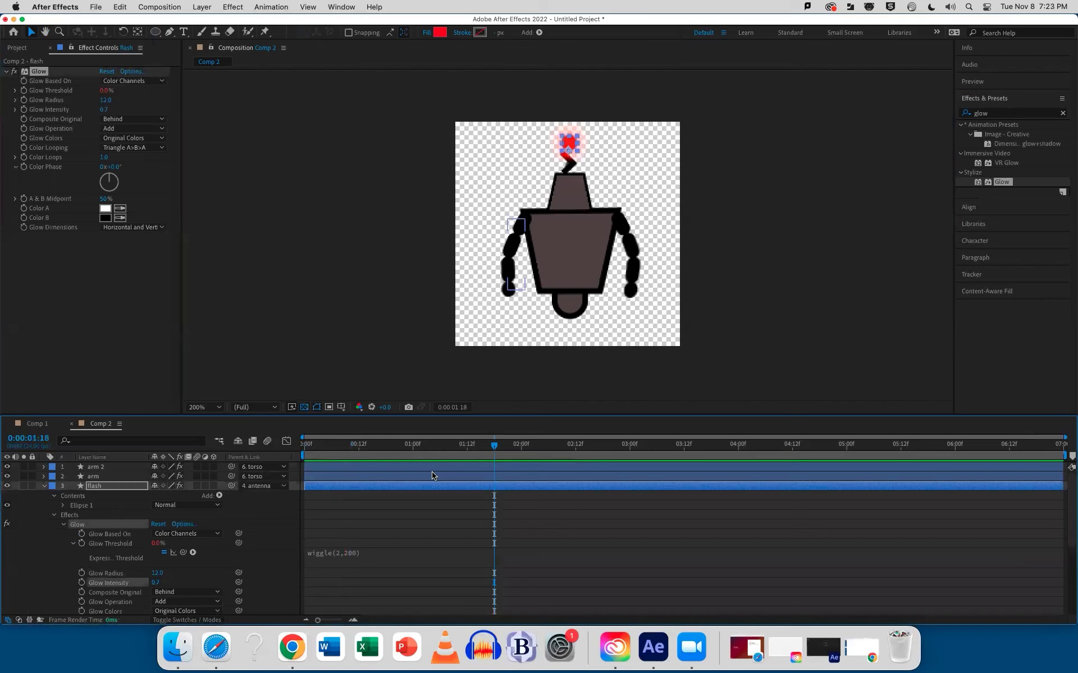
Step: Save the project as robot crowd.aep and collapse the flash layer's properties
key(super+s)
click(44, 486)
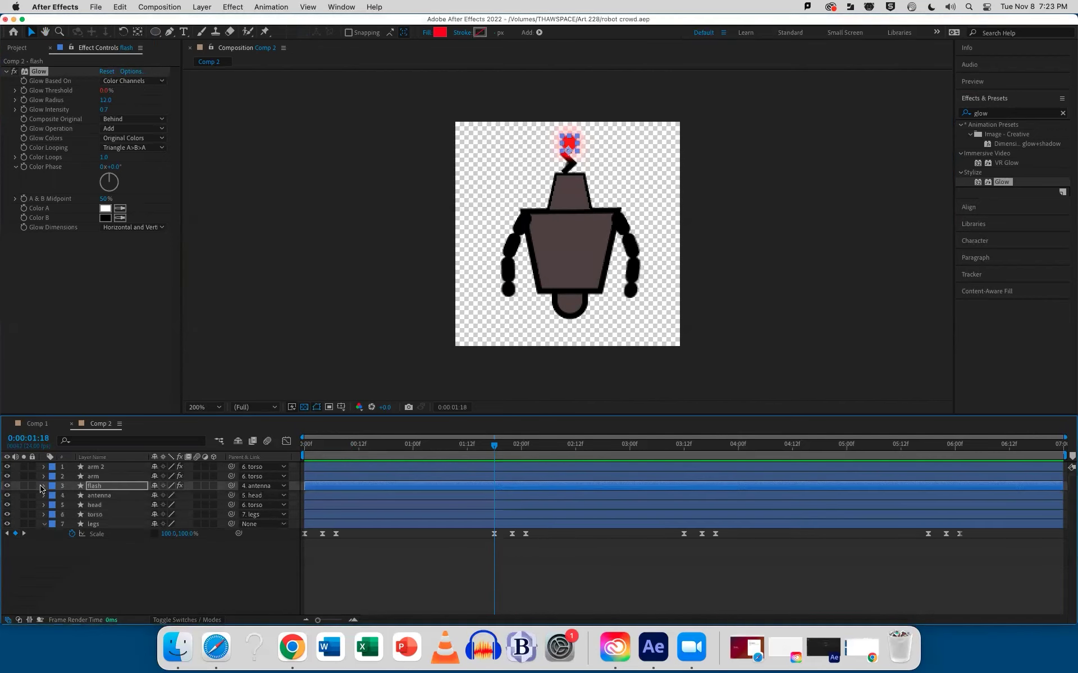
Step: Apply CC Particle World to the particles layer in Comp 1 and preview the default emission
click(34, 425)
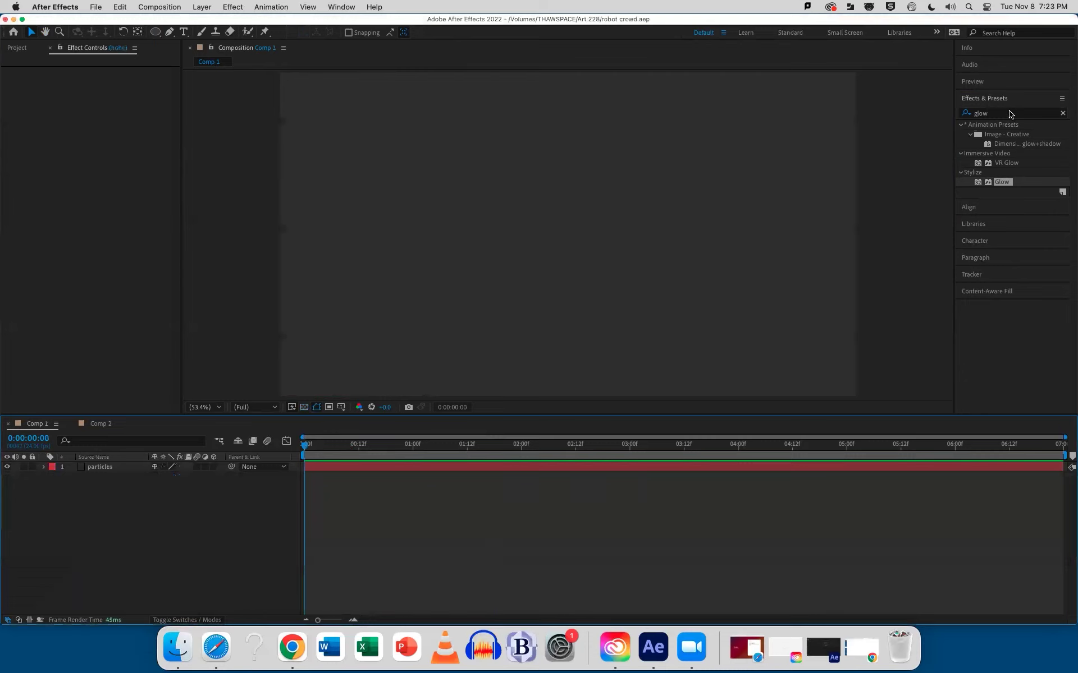
click(393, 467)
click(992, 115)
double_click(992, 114)
text(cc part)
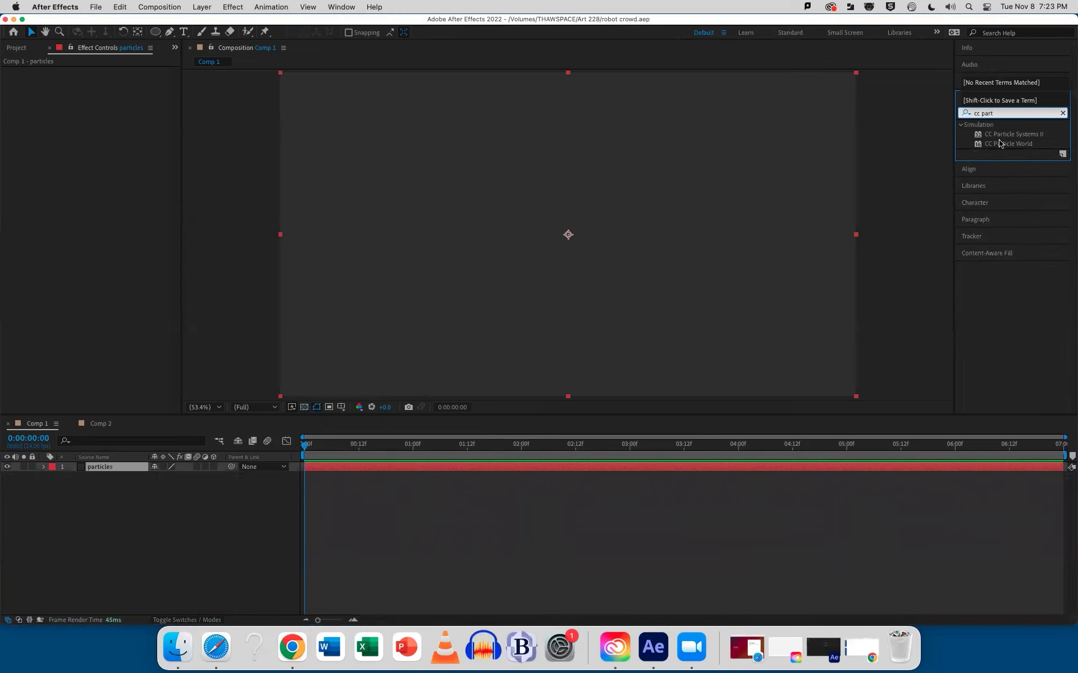
drag(1000, 144, 700, 470)
key(space)
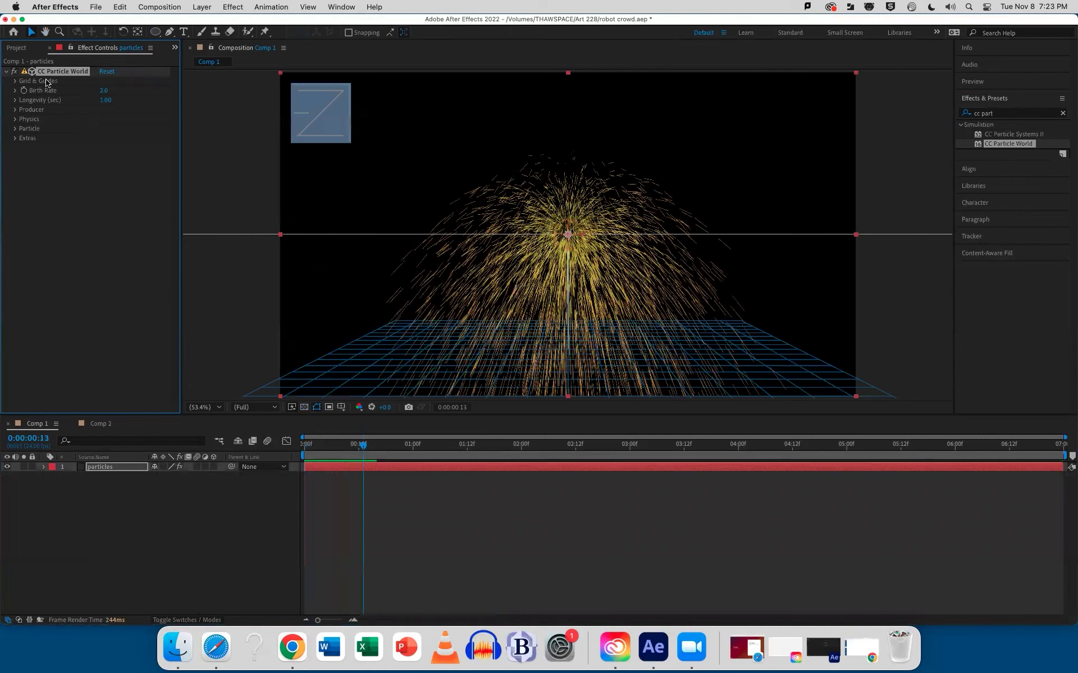
Step: Set the particle physics animation type to Fire and preview it
click(15, 110)
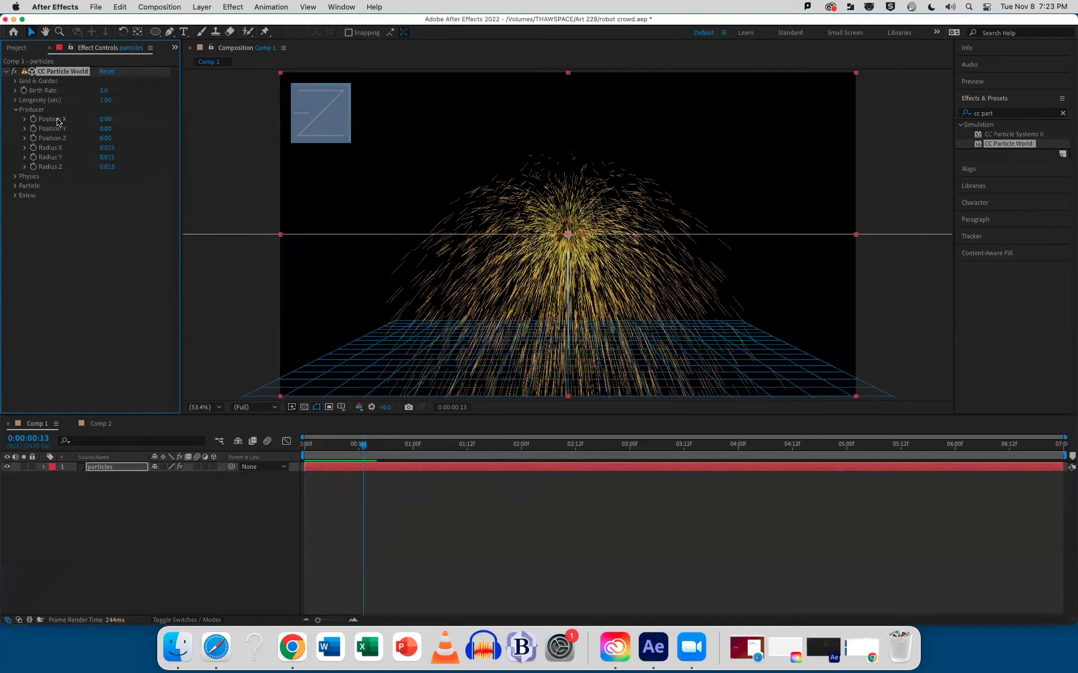
click(15, 109)
click(15, 119)
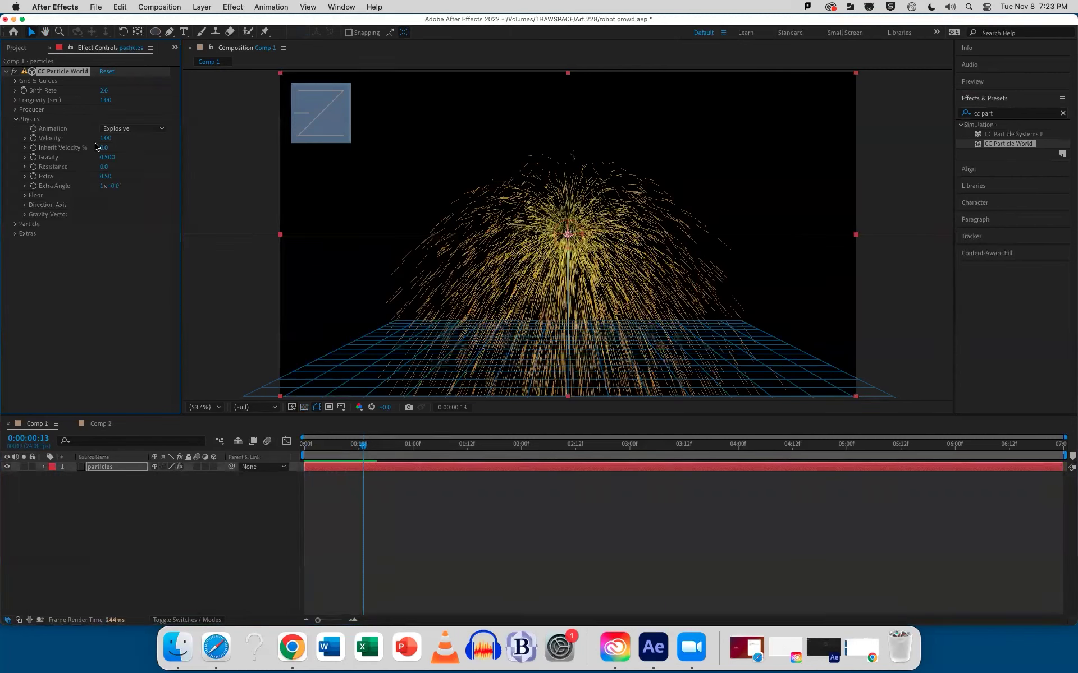
click(145, 130)
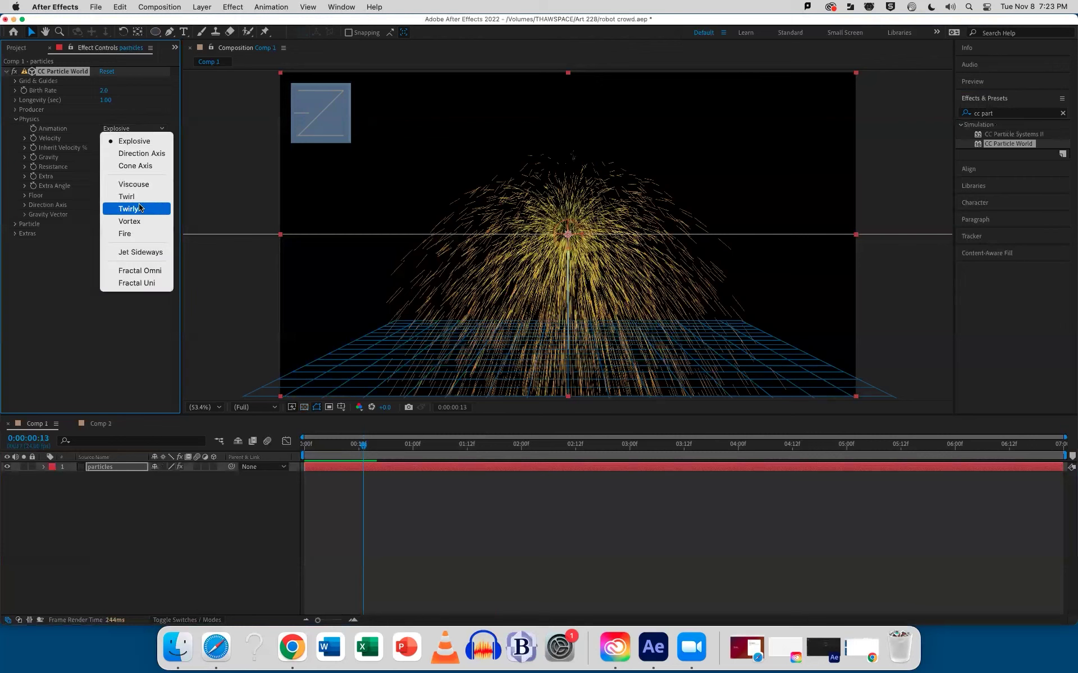
click(137, 234)
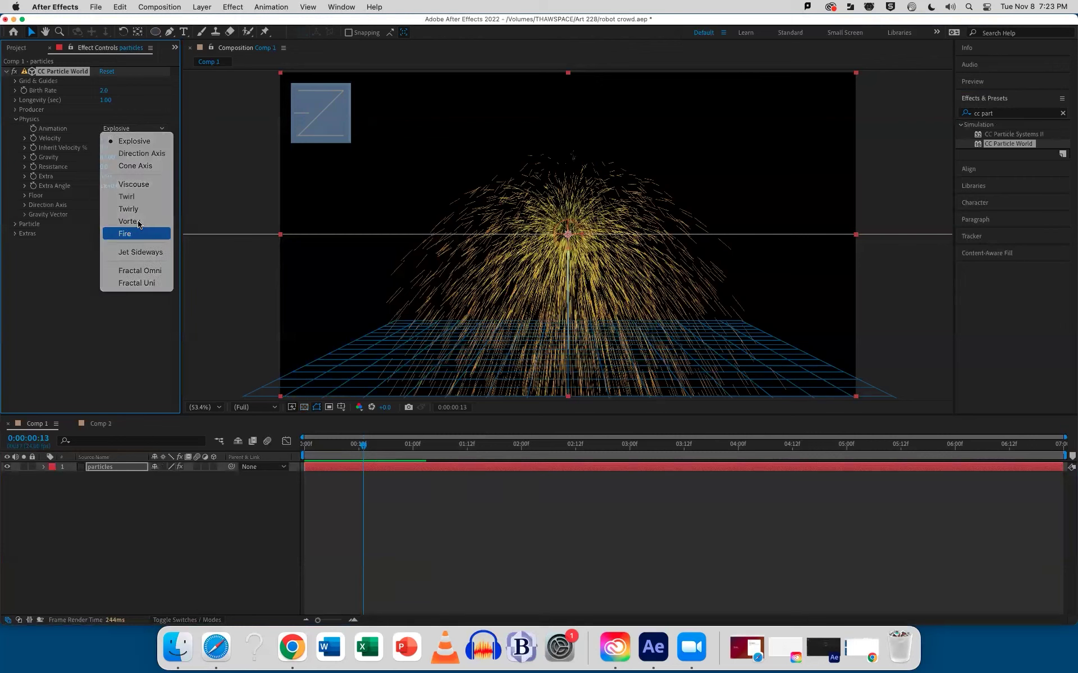
key(space)
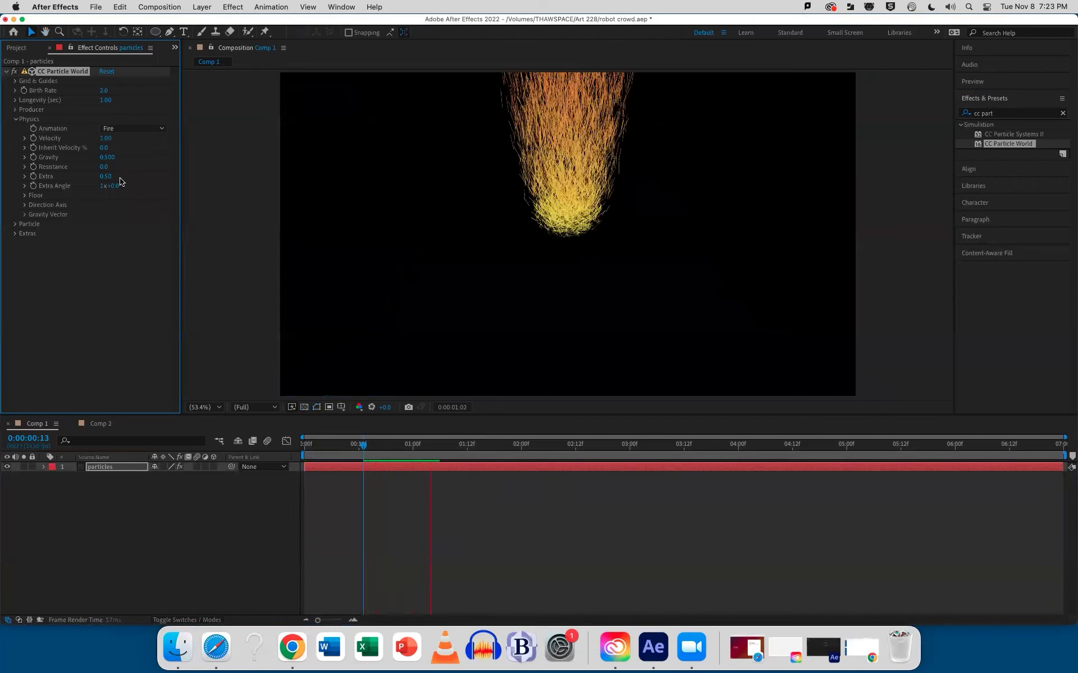
key(space)
Step: Set the particle producer's Position Y to 0.29, Radius X to 0.545, Radius Y to 0 and Radius Z to 0.755
click(15, 119)
click(15, 109)
drag(105, 119, 128, 137)
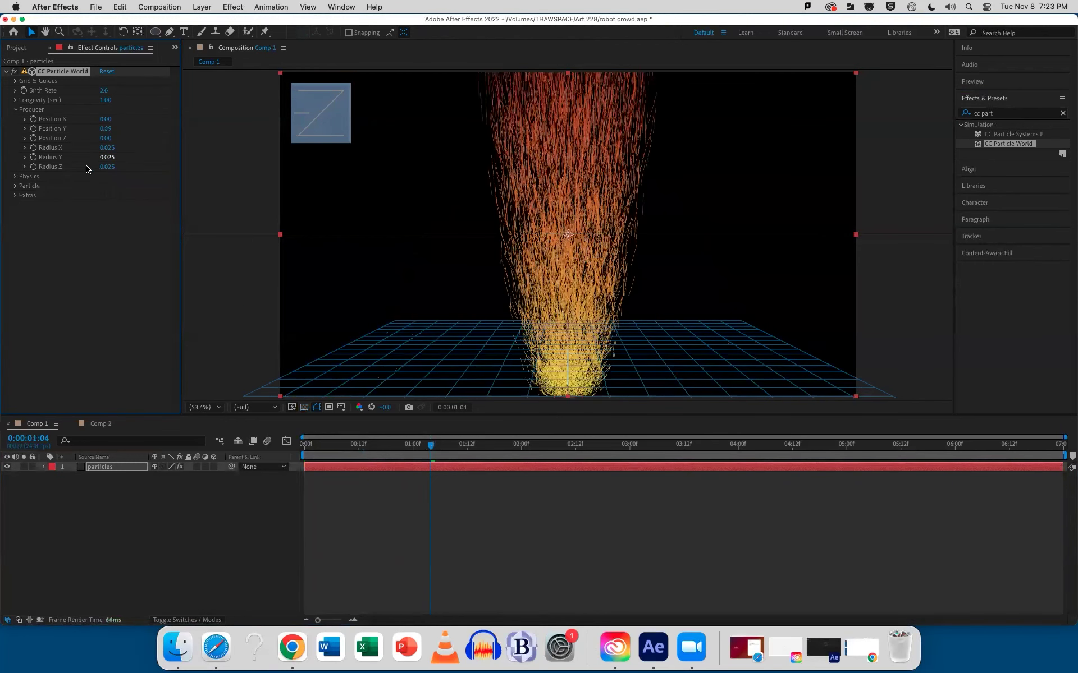
drag(107, 147, 132, 149)
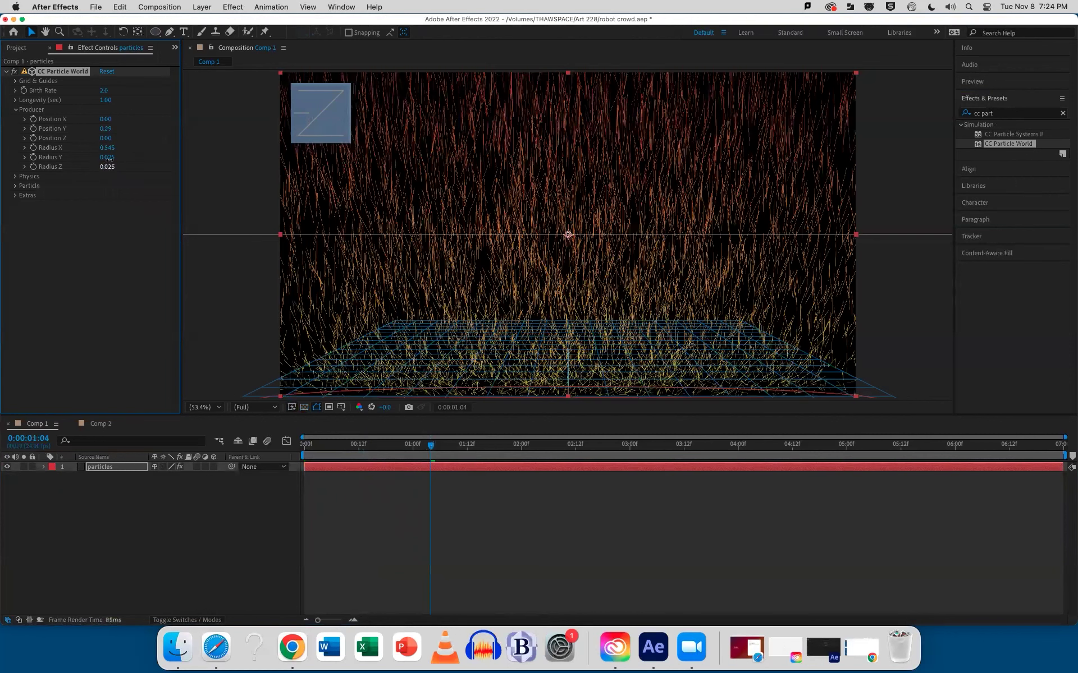
drag(108, 157, 148, 169)
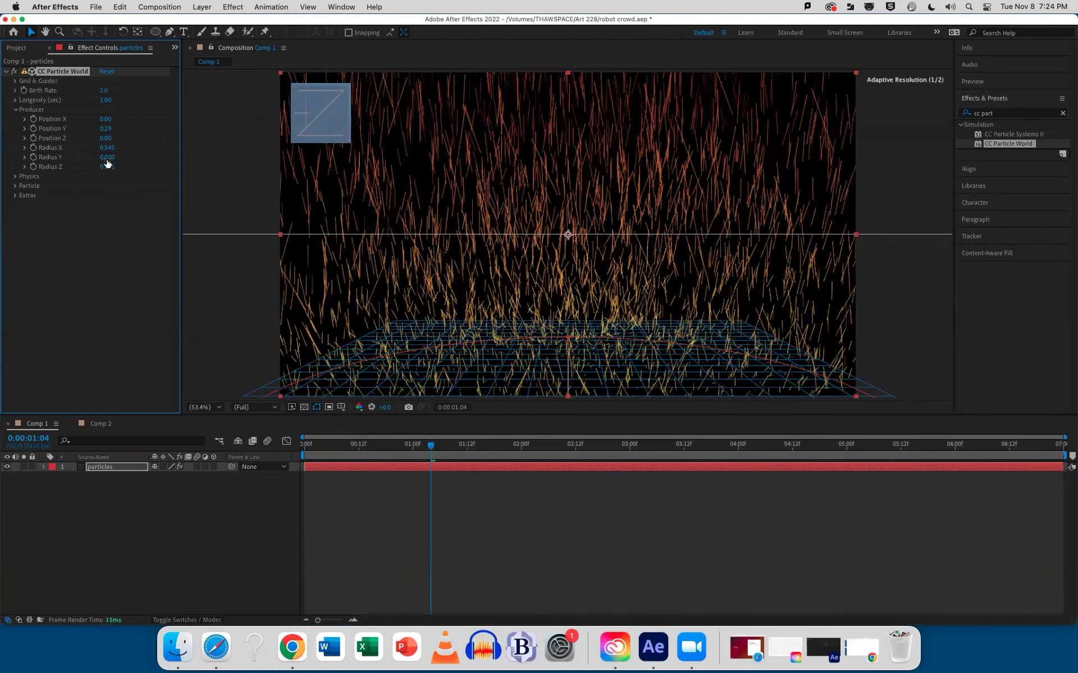
Step: Set the particle physics Resistance to 3.2 and Gravity to 0, and preview the floor-level particles
click(16, 186)
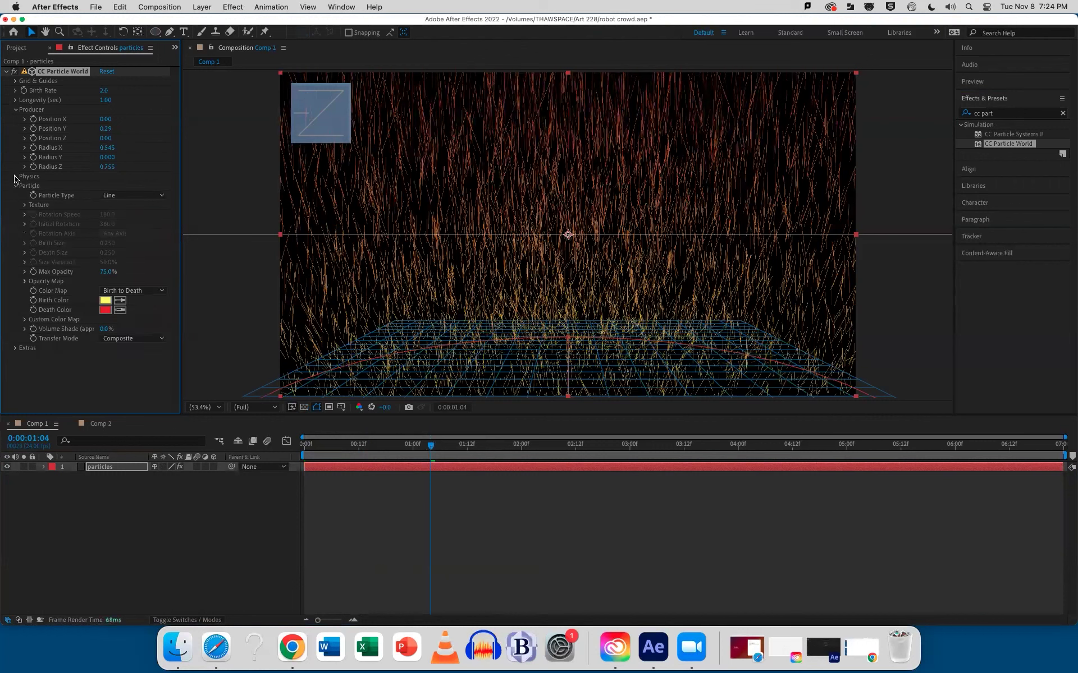
click(16, 176)
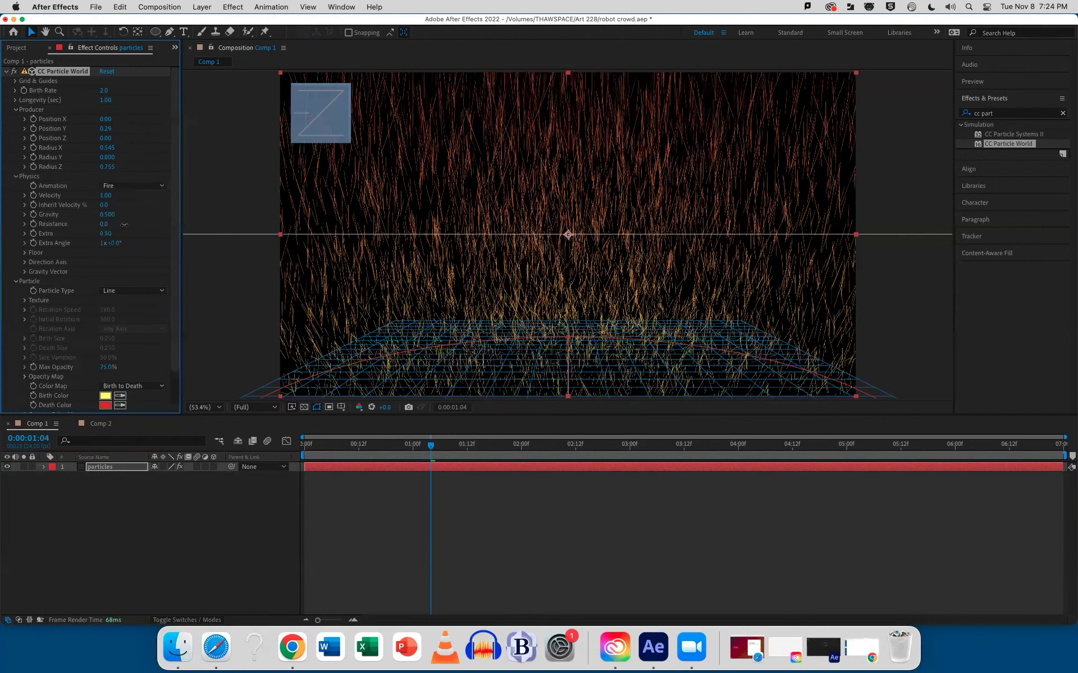
drag(124, 224, 115, 224)
click(108, 215)
text(0)
key(Return)
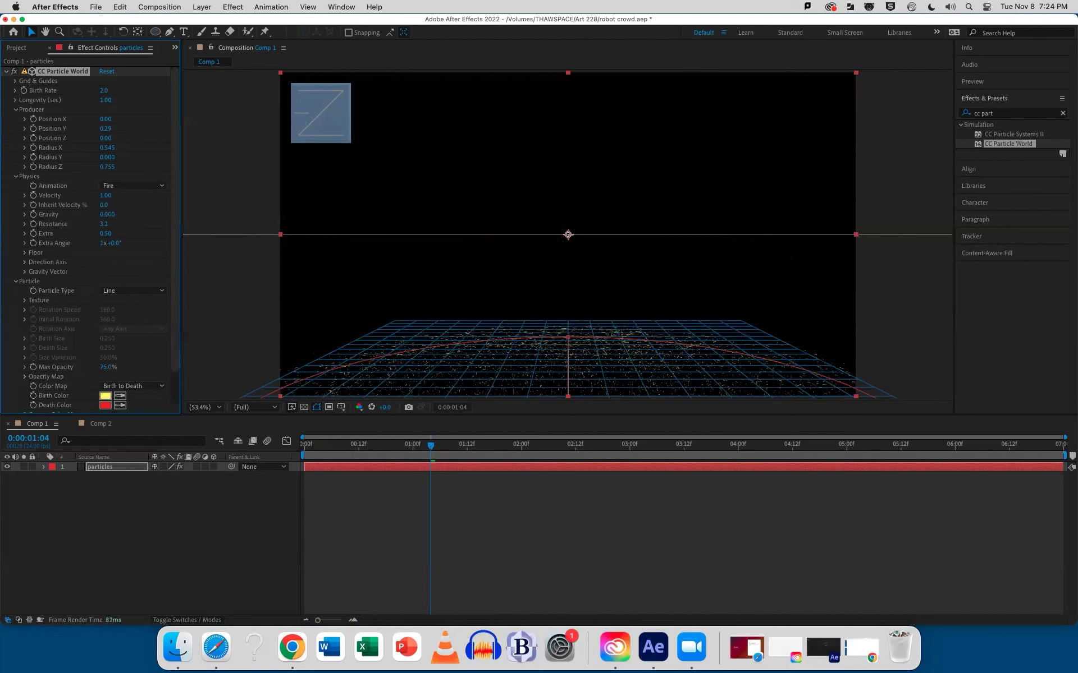
key(space)
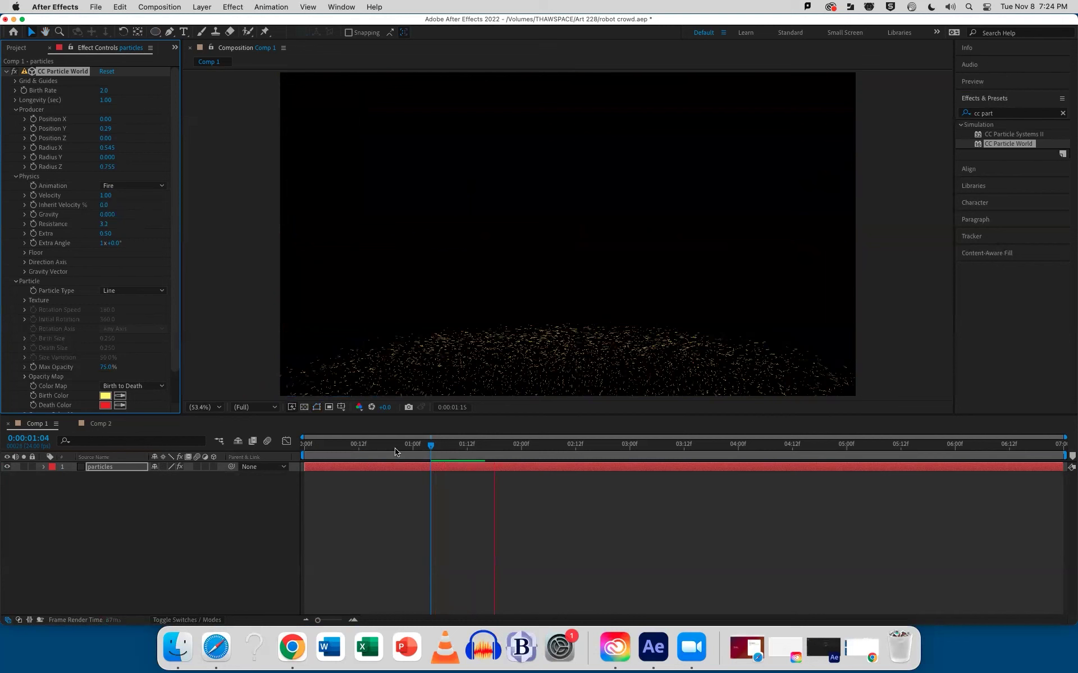
click(359, 447)
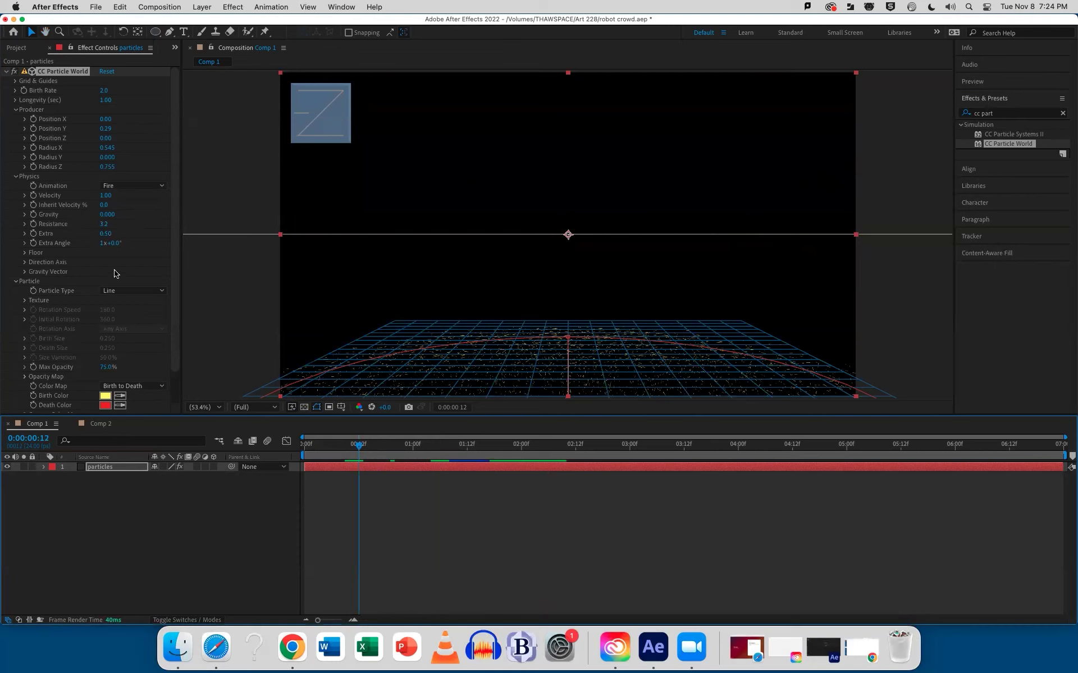
Step: Change the Particle Type of CC Particle World to Textured Square
click(134, 298)
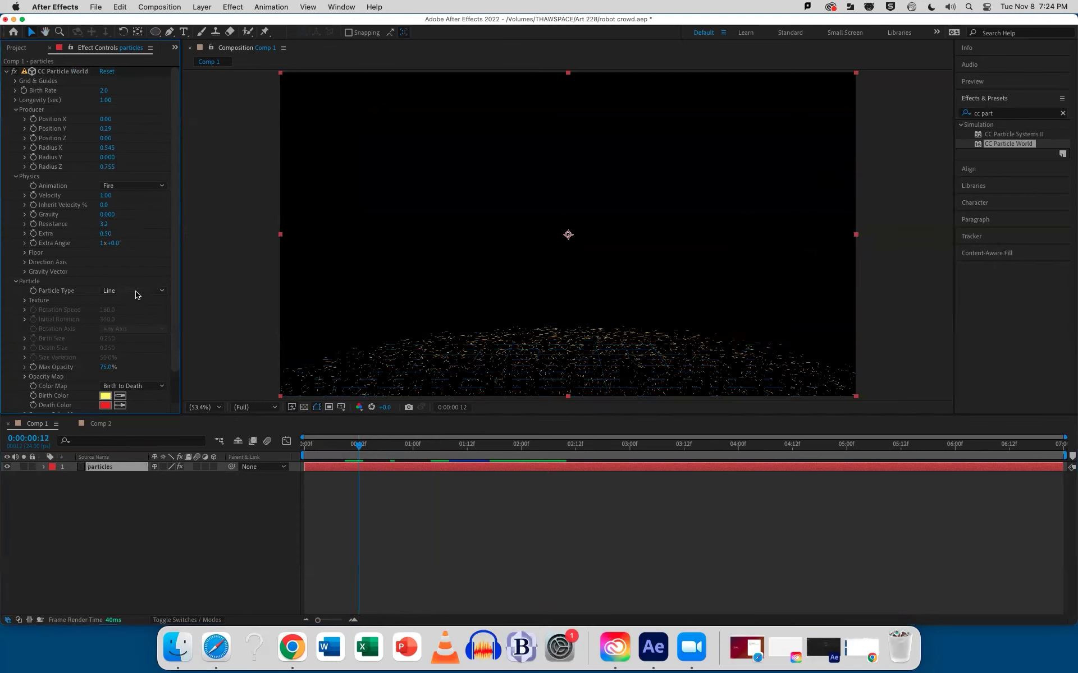
click(137, 294)
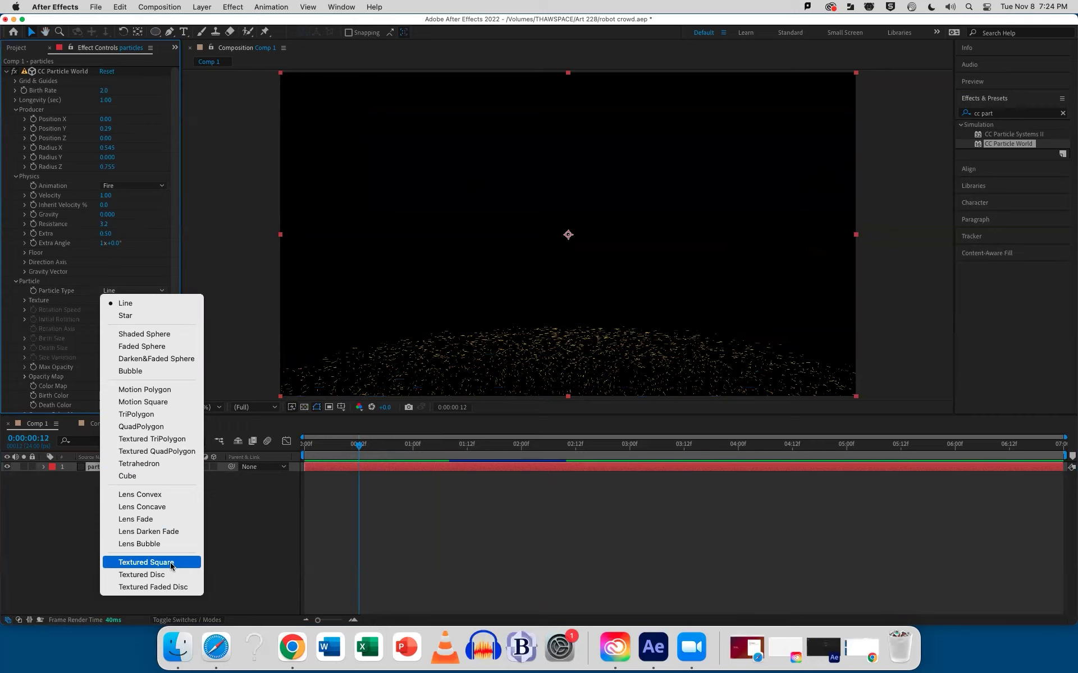
click(171, 566)
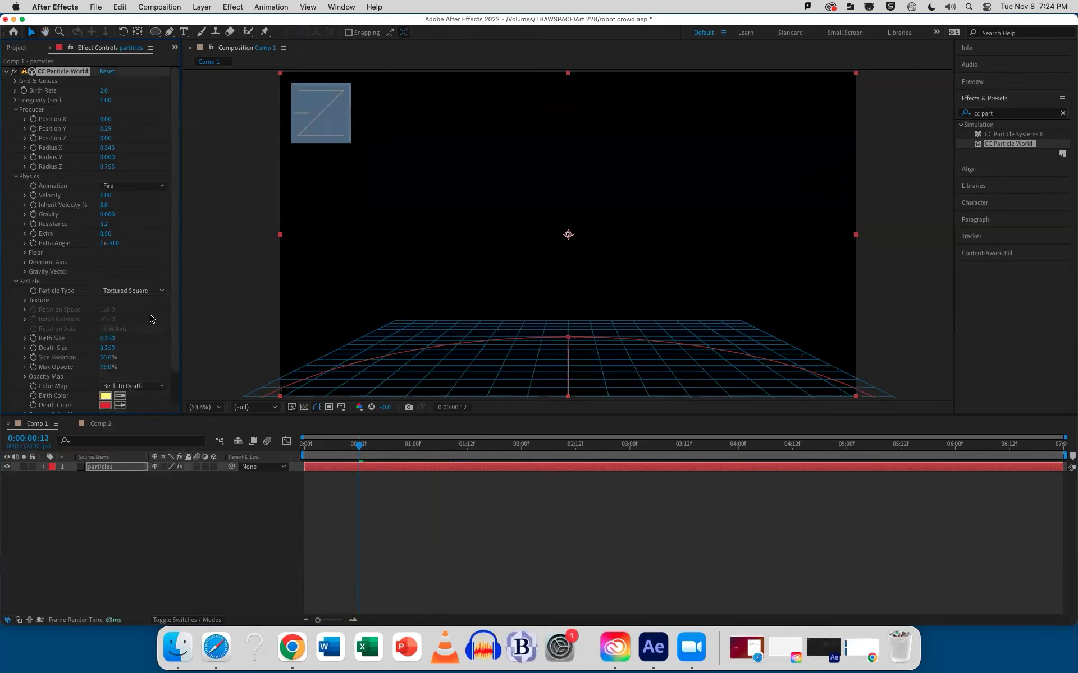
Step: Rename the Comp 2 composition as robot and add it to Comp 1 as a hidden layer beneath the particles layer
click(25, 300)
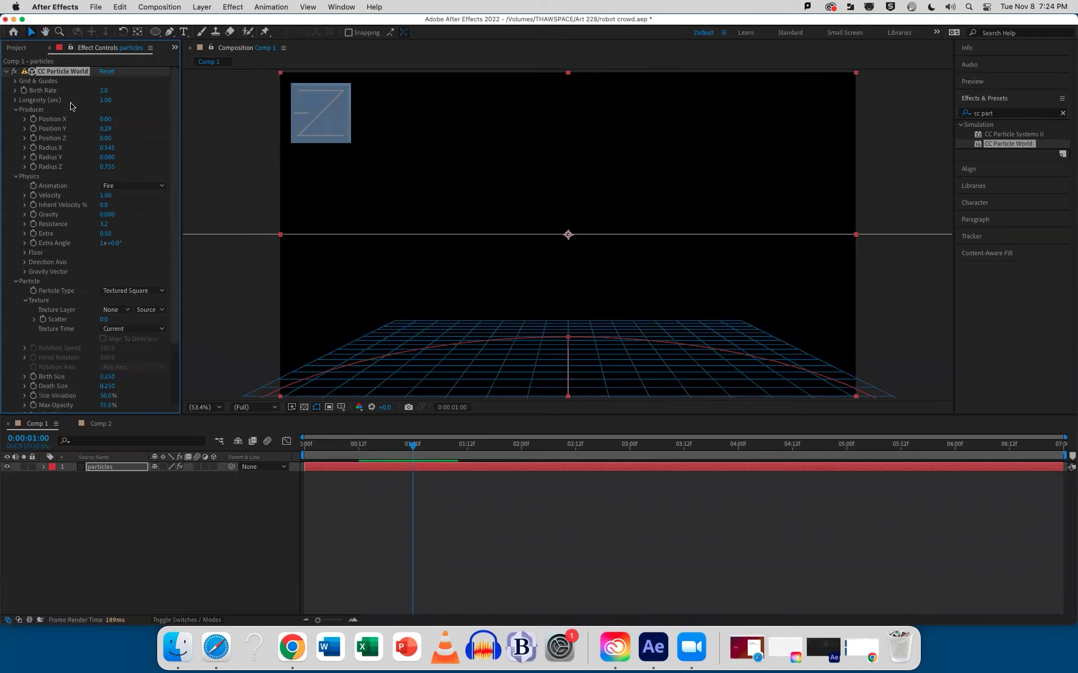
click(17, 48)
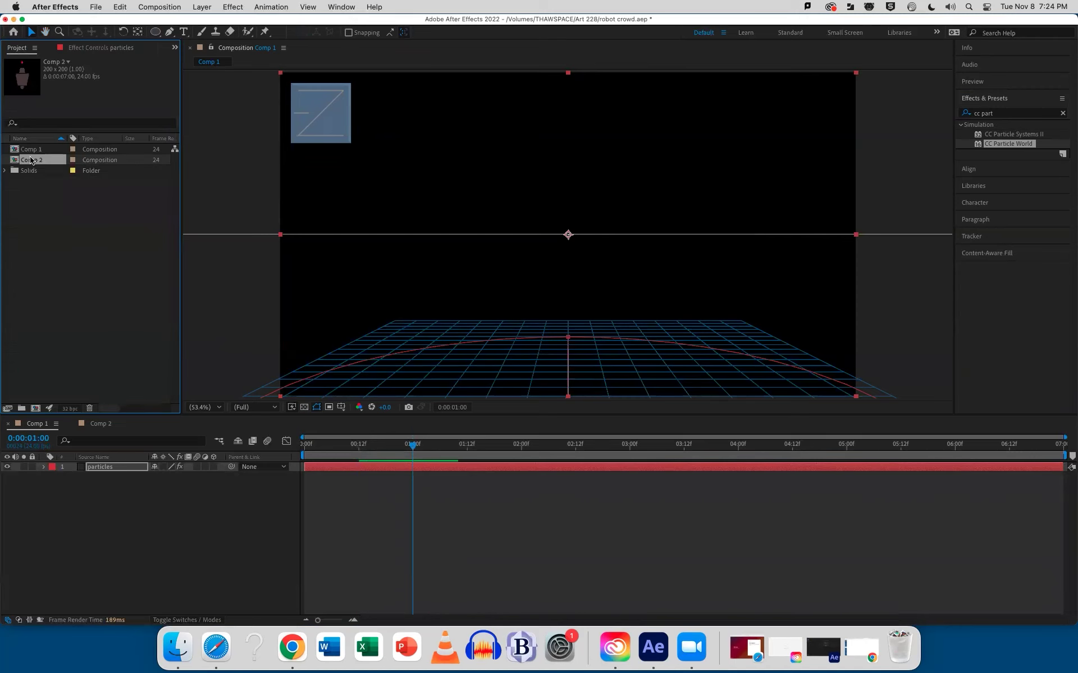
click(30, 160)
key(Return)
drag(31, 160, 96, 485)
click(8, 476)
Step: On the particles layer, set the CC Particle World Texture Layer to robot with Effects & Masks as its source
click(102, 469)
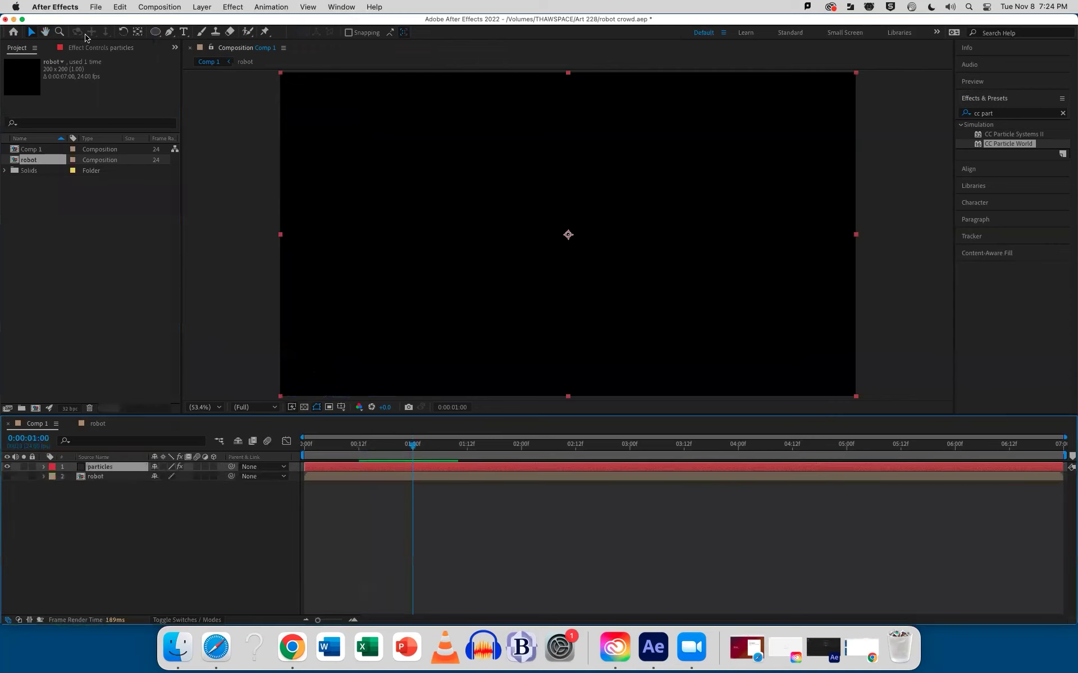
click(93, 50)
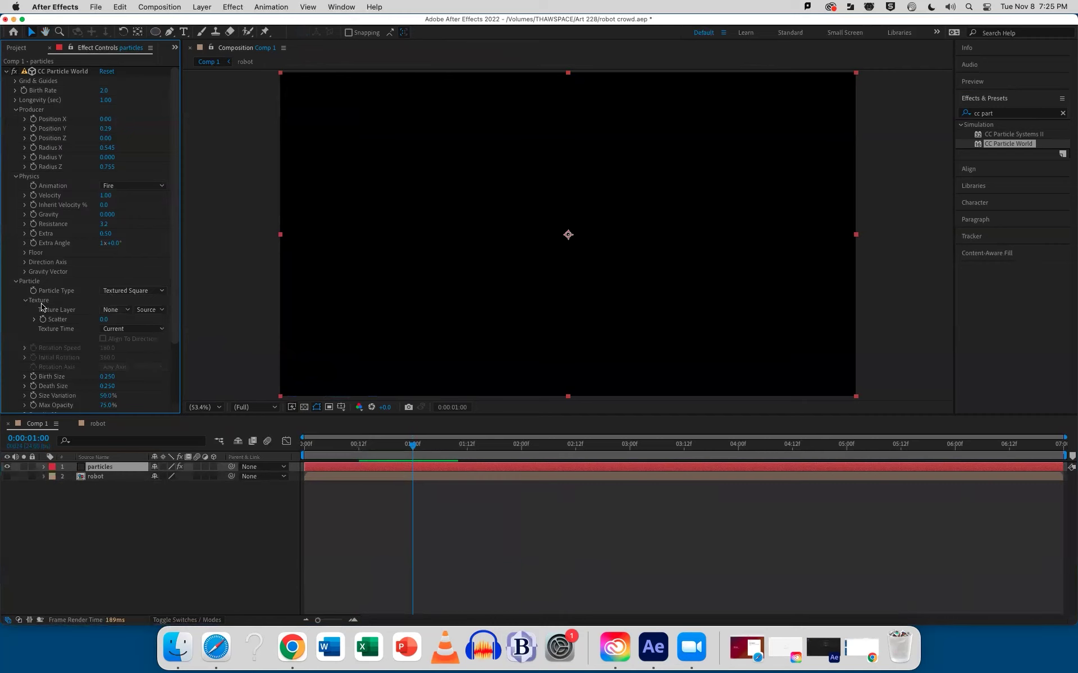
click(116, 313)
click(132, 359)
click(153, 313)
click(179, 347)
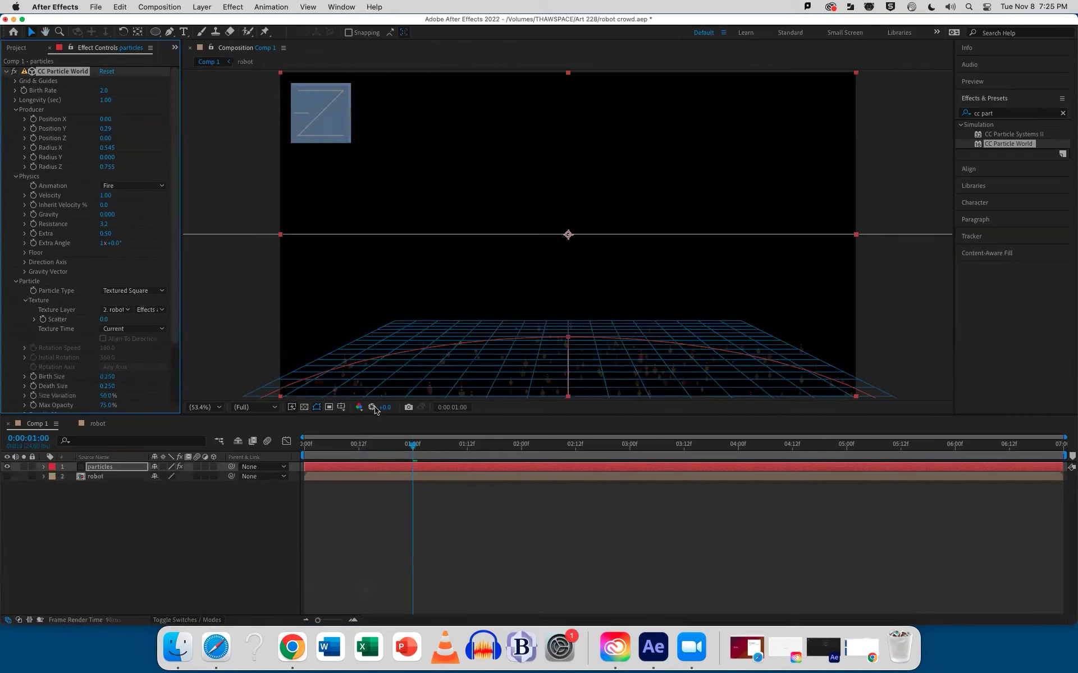
Step: Set the particles' Birth Size and Death Size to 1
click(111, 376)
text(1)
key(Tab)
text(1)
key(Tab)
key(Return)
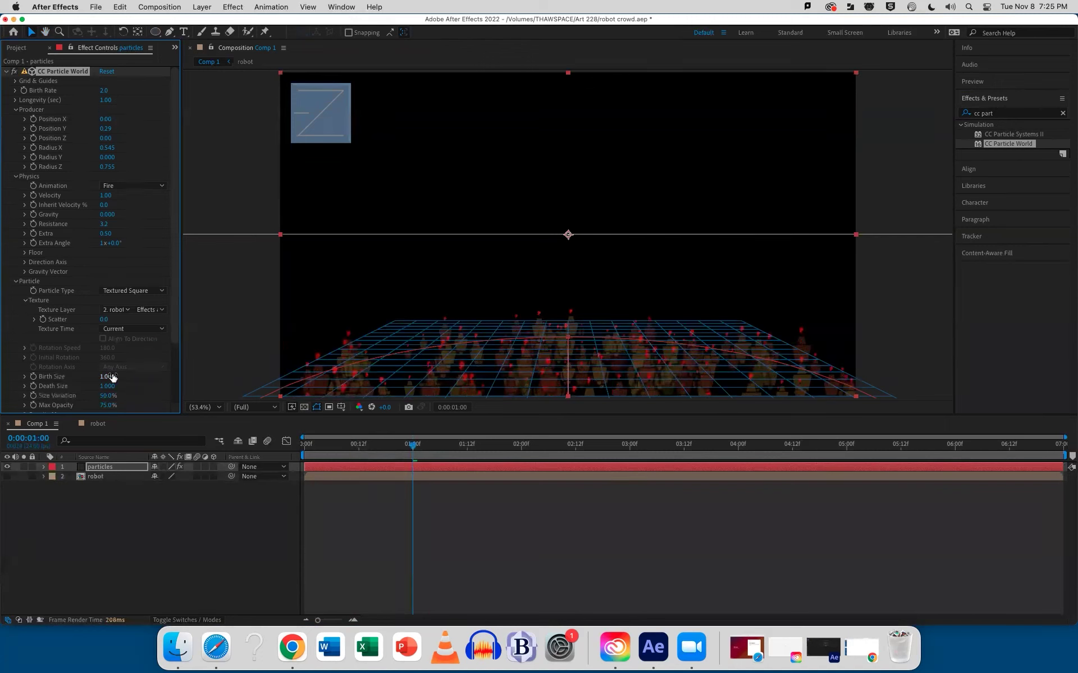
Step: Set the particles' Max Opacity to 100% and raise the Opacity Map curve to full opacity across the particle life
scroll(110, 365, down, 5)
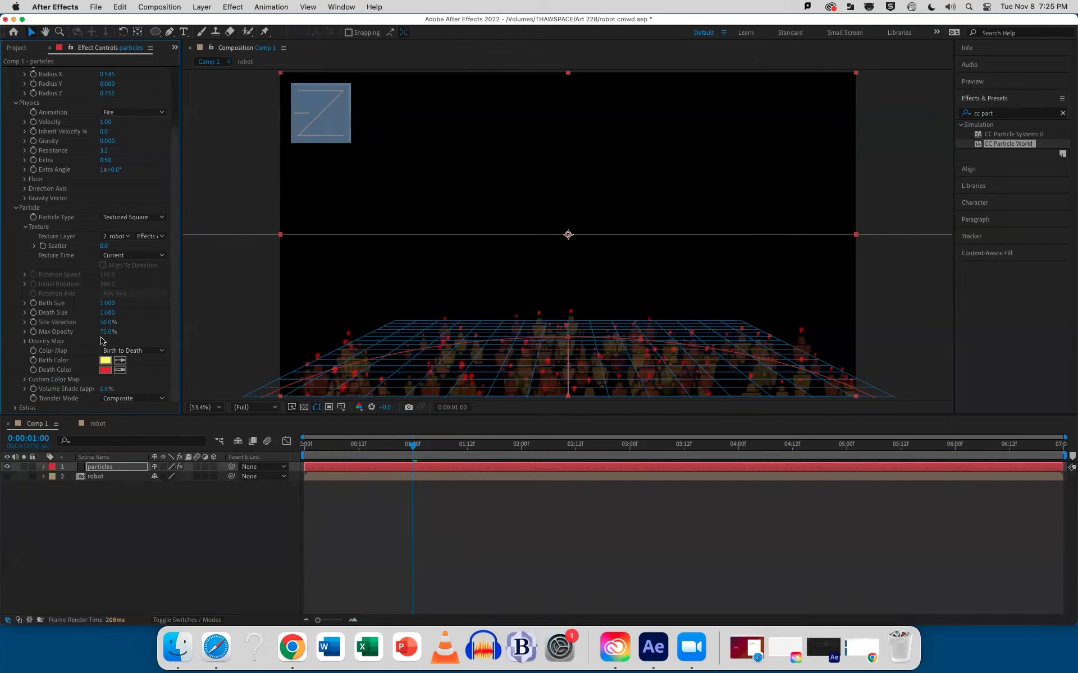
drag(106, 332, 92, 348)
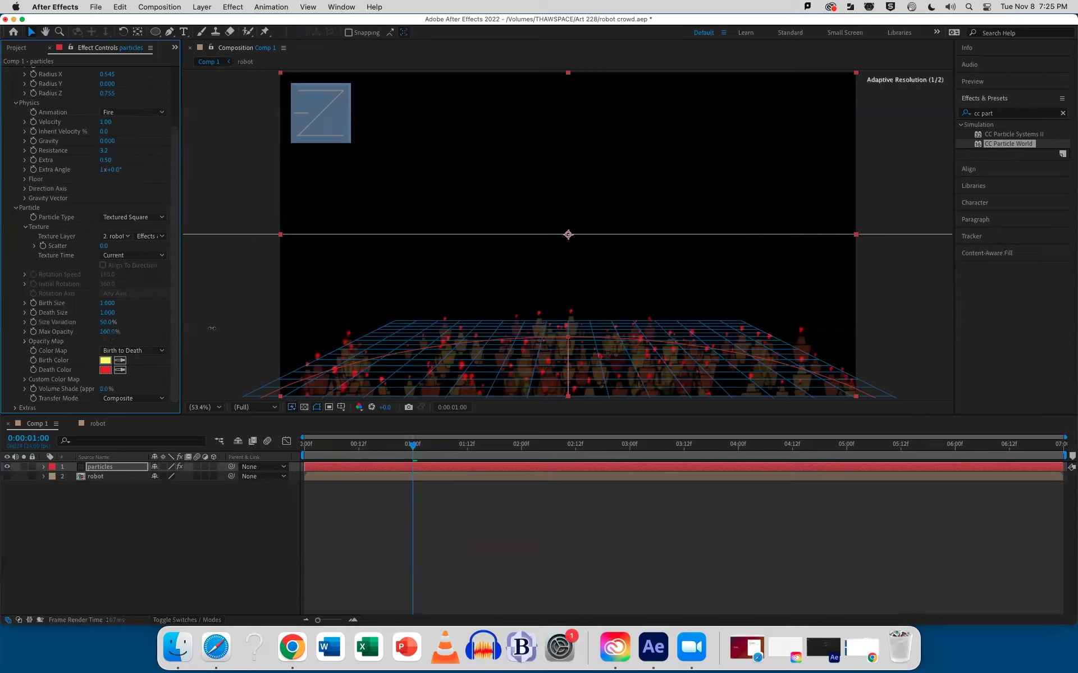
click(25, 341)
mouse_move(72, 355)
mouse_down()
mouse_move(10, 348)
mouse_move(221, 344)
mouse_up()
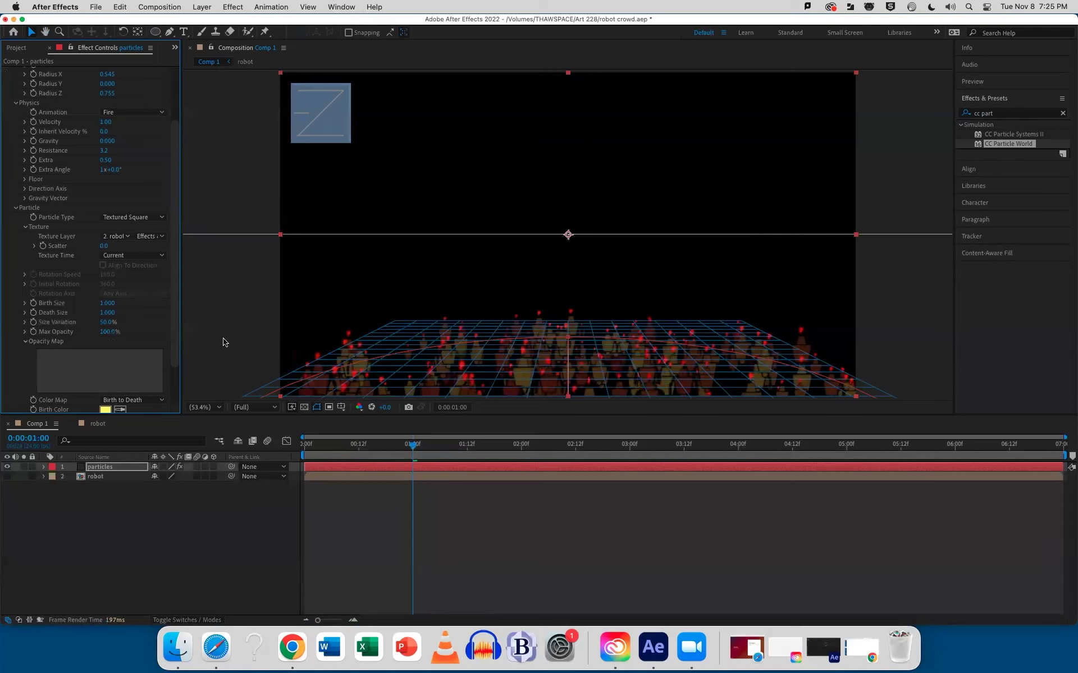
Step: Change the particles' Birth Color to a neutral mid gray, 969595
scroll(175, 331, down, 4)
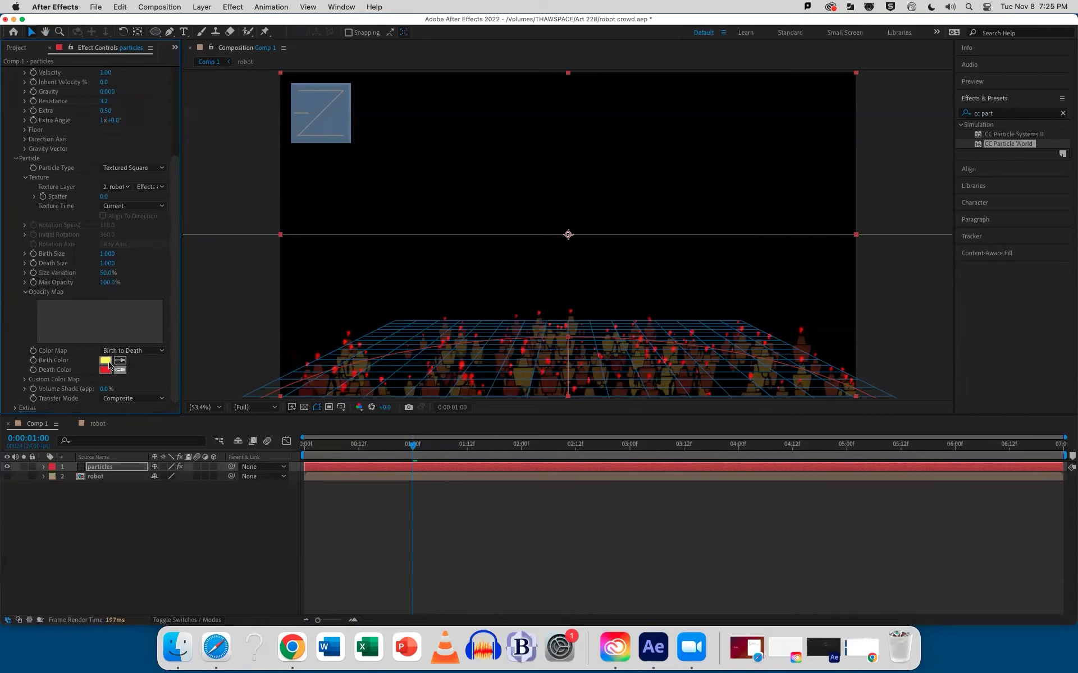
click(104, 364)
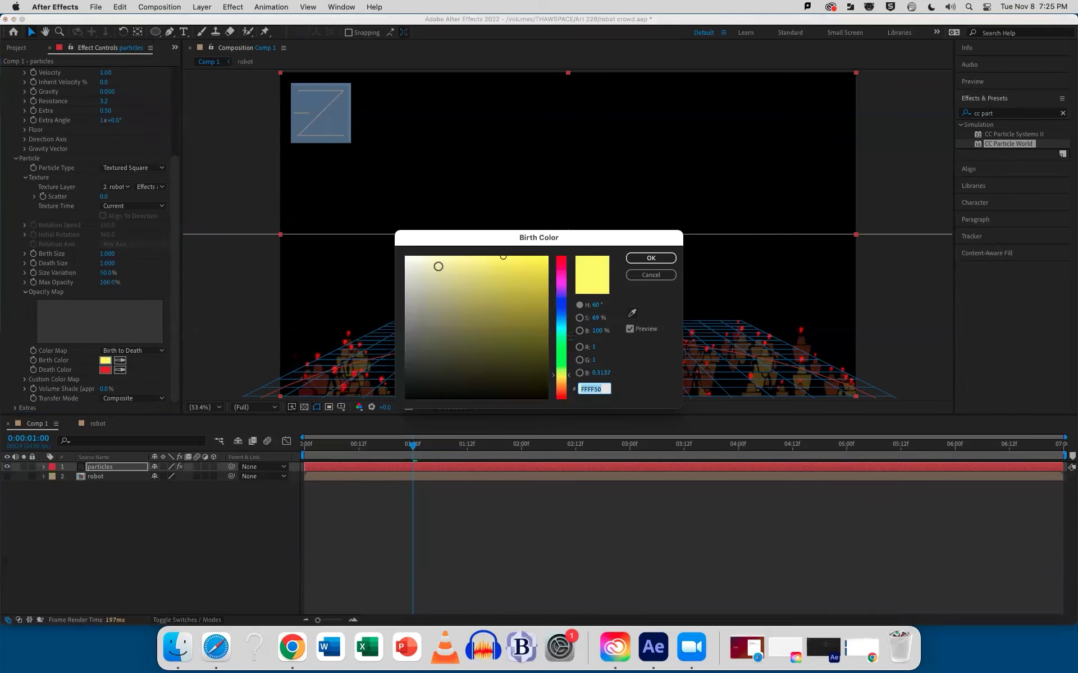
drag(453, 231, 306, 74)
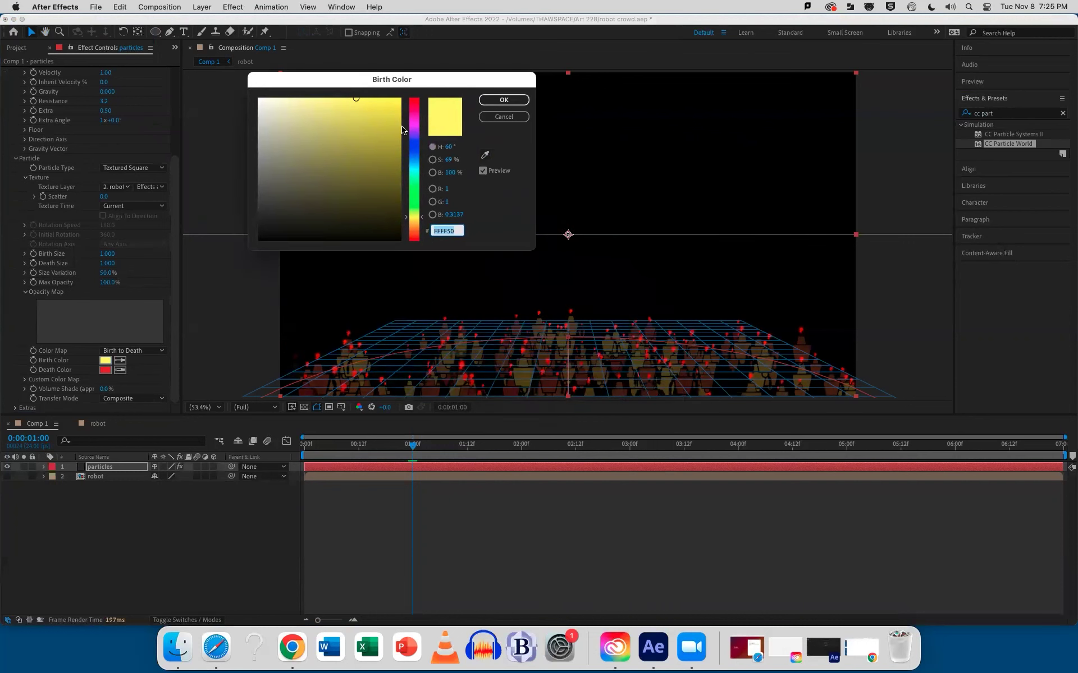
click(257, 156)
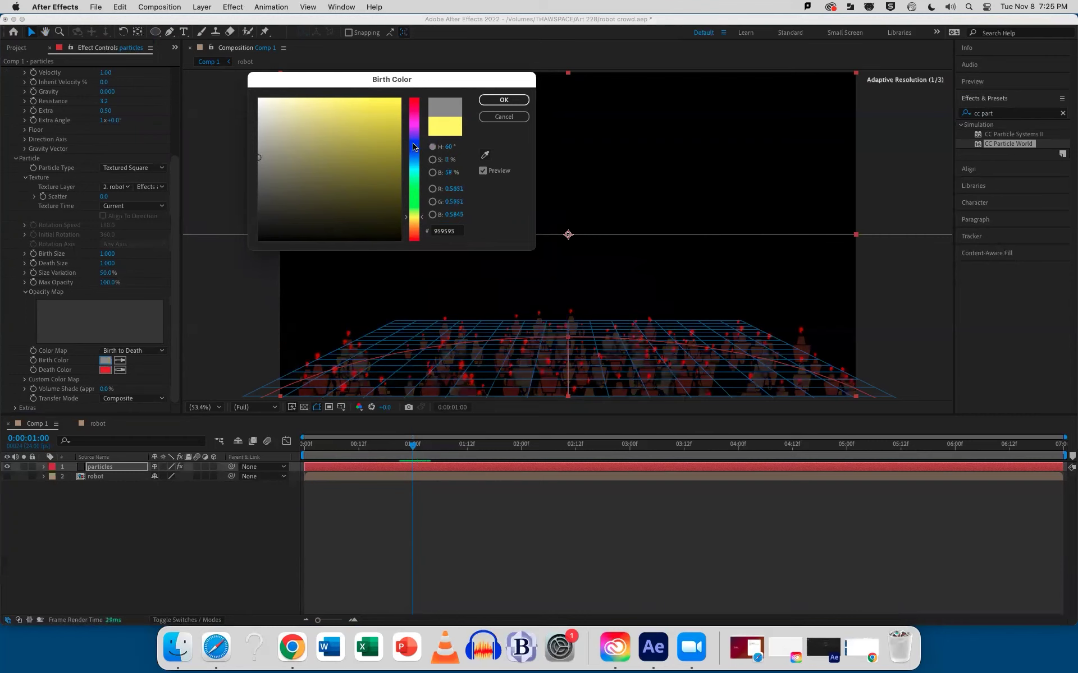
click(503, 100)
Step: Change the particles' Death Color to the dark gray 2A2A2A and scrub the timeline to preview the crowd
click(105, 370)
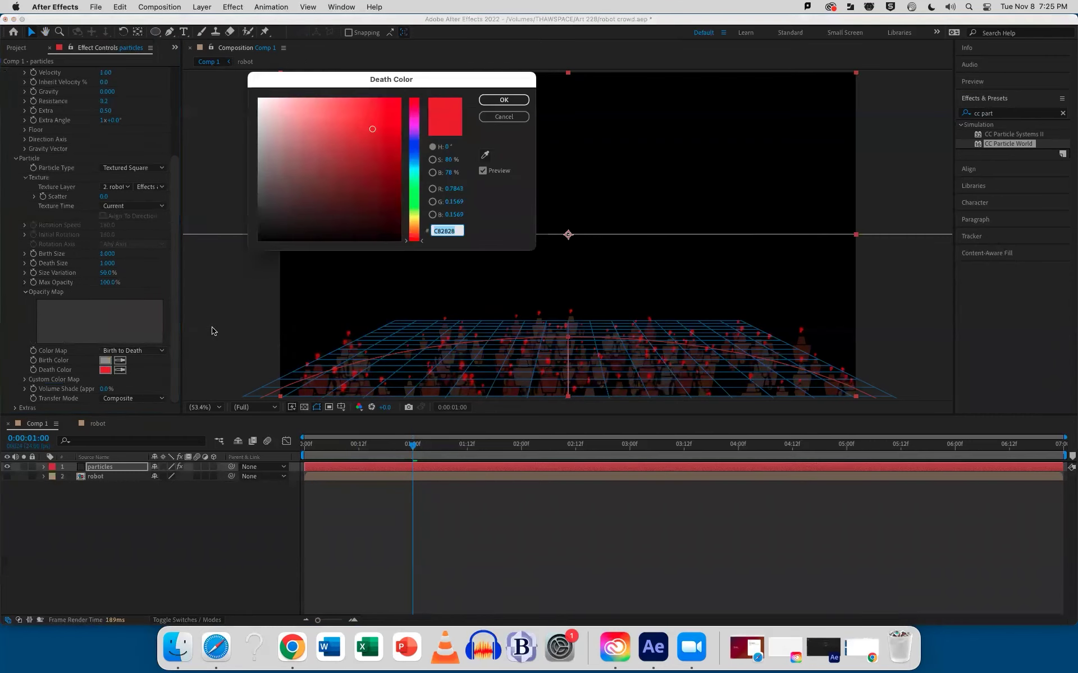
click(259, 216)
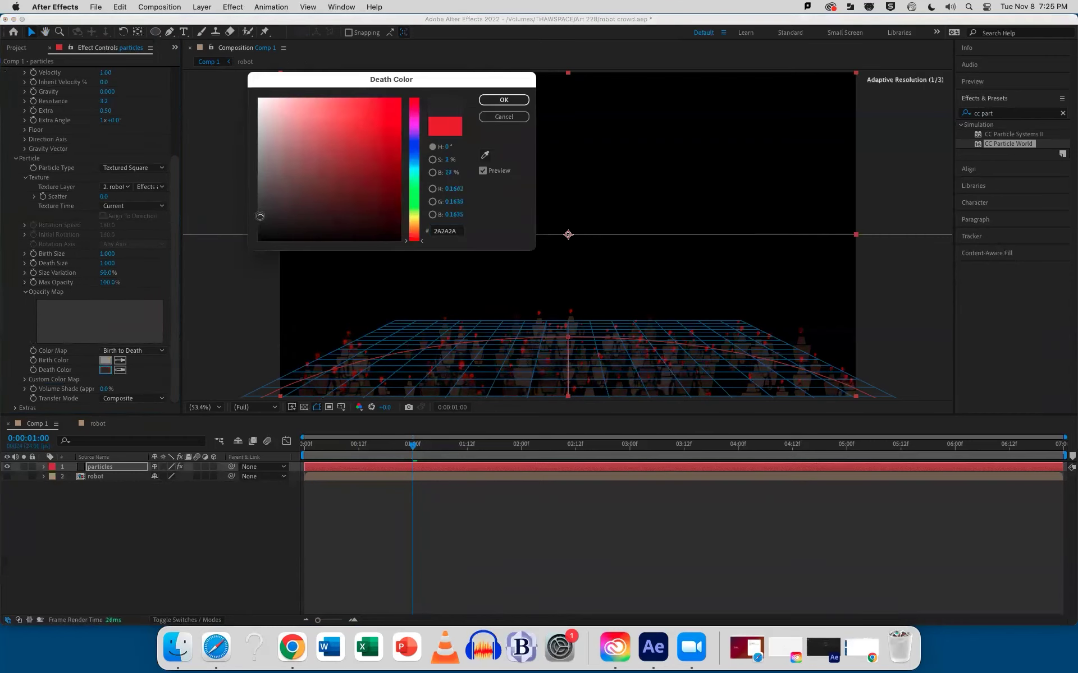
click(504, 100)
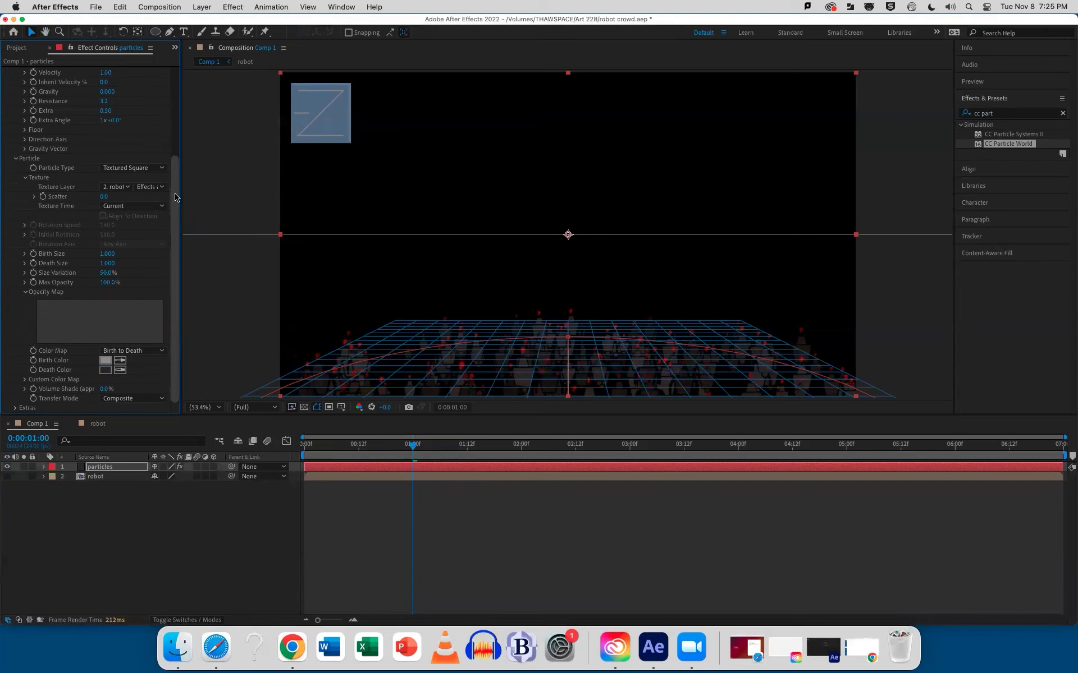
click(363, 448)
drag(348, 452, 493, 444)
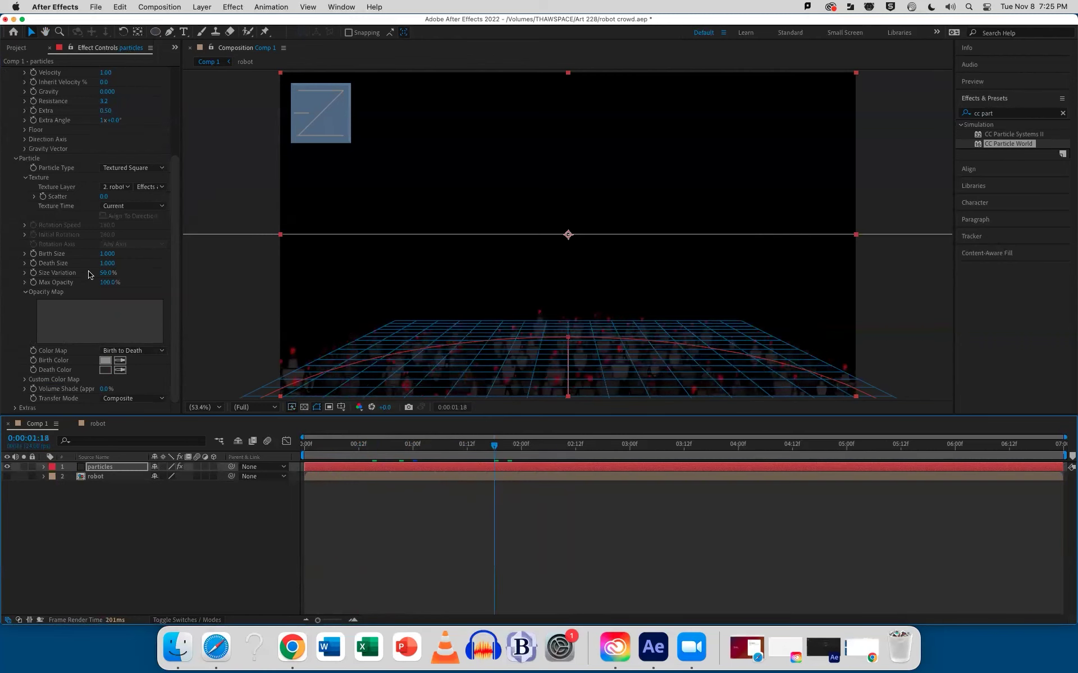
Step: Set the particle physics Velocity to 0 and scrub the timeline to check the robots' motion
click(23, 292)
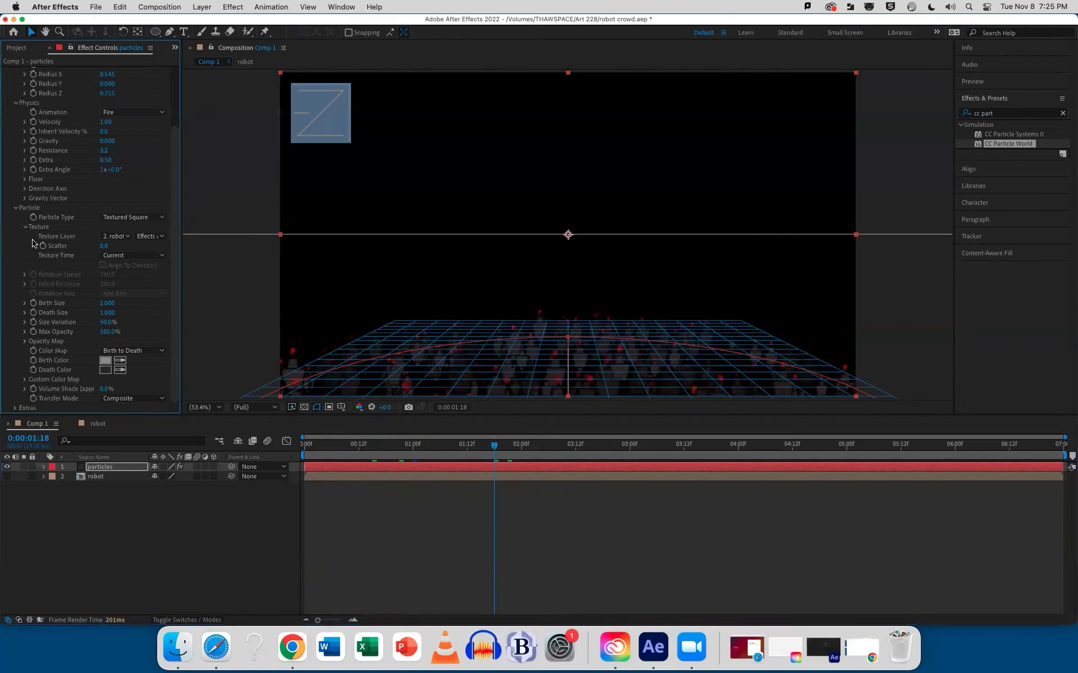
click(105, 122)
key(Return)
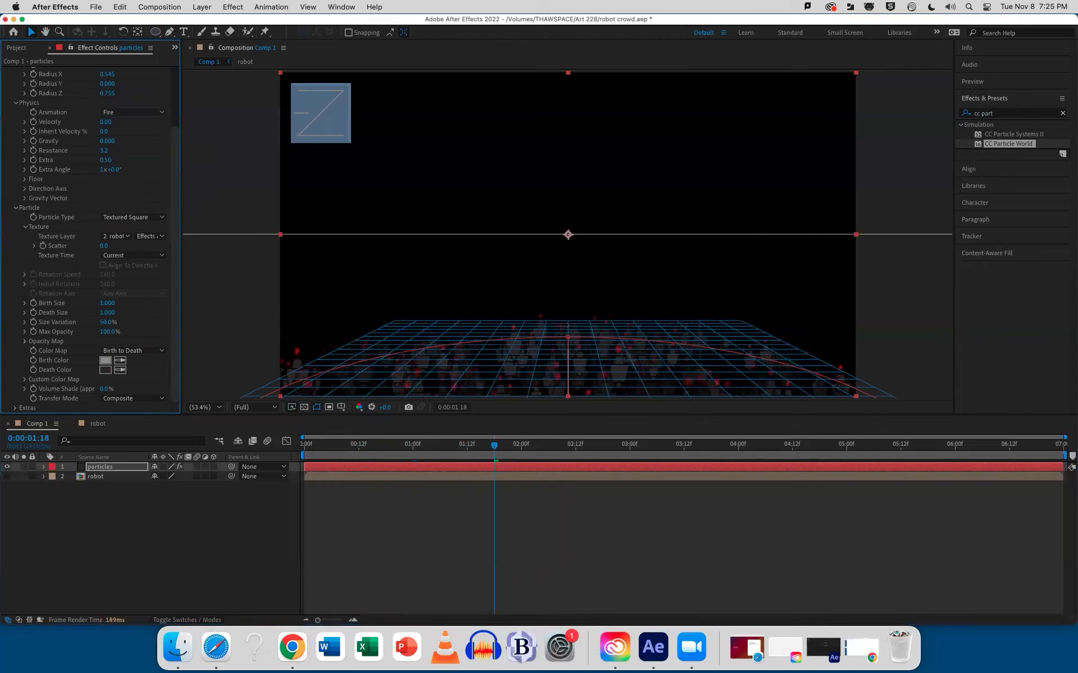
click(199, 151)
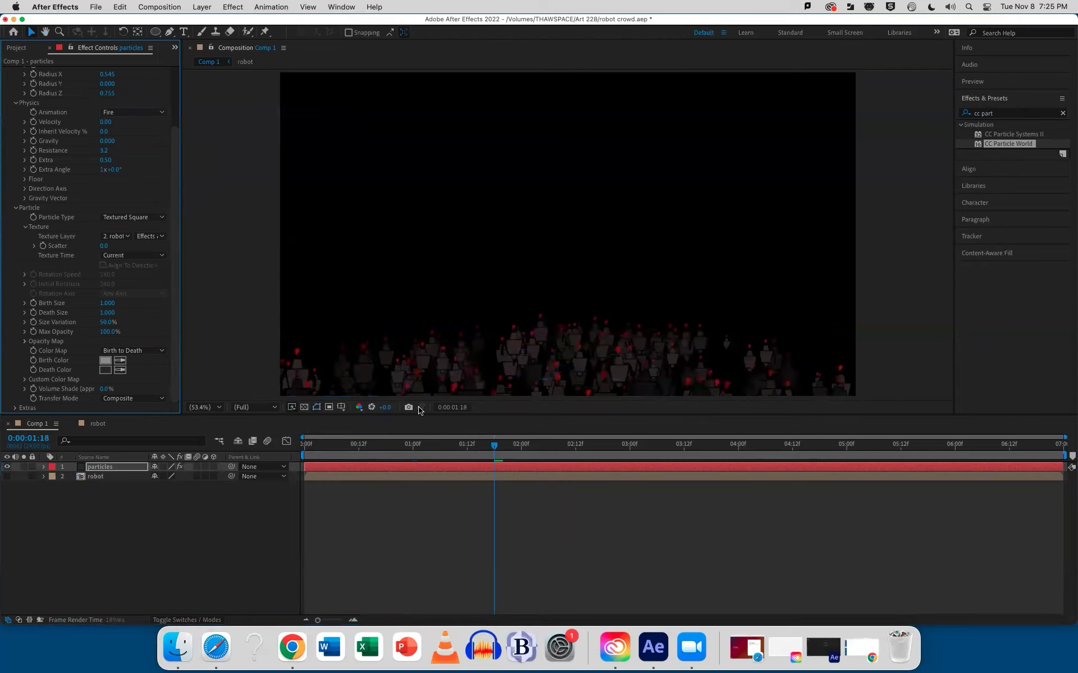
click(472, 466)
click(361, 445)
drag(361, 445, 503, 445)
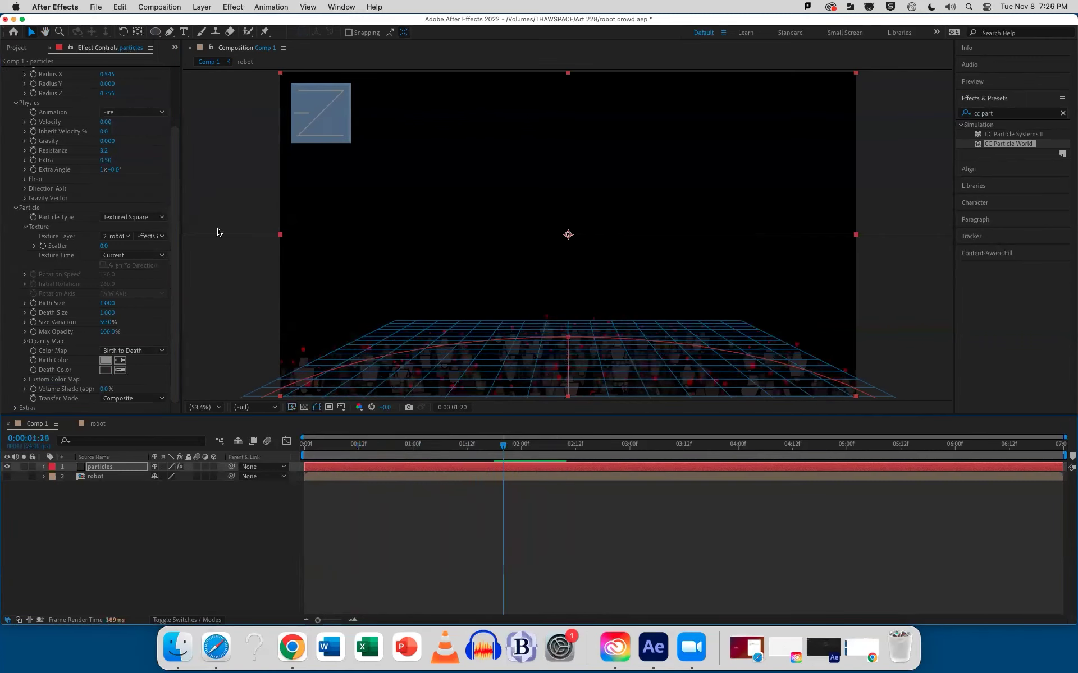
Step: Set the physics Extra and Extra Angle values to 0 and play the crowd animation from near the start
drag(107, 164, 117, 167)
click(117, 163)
text(0)
key(Tab)
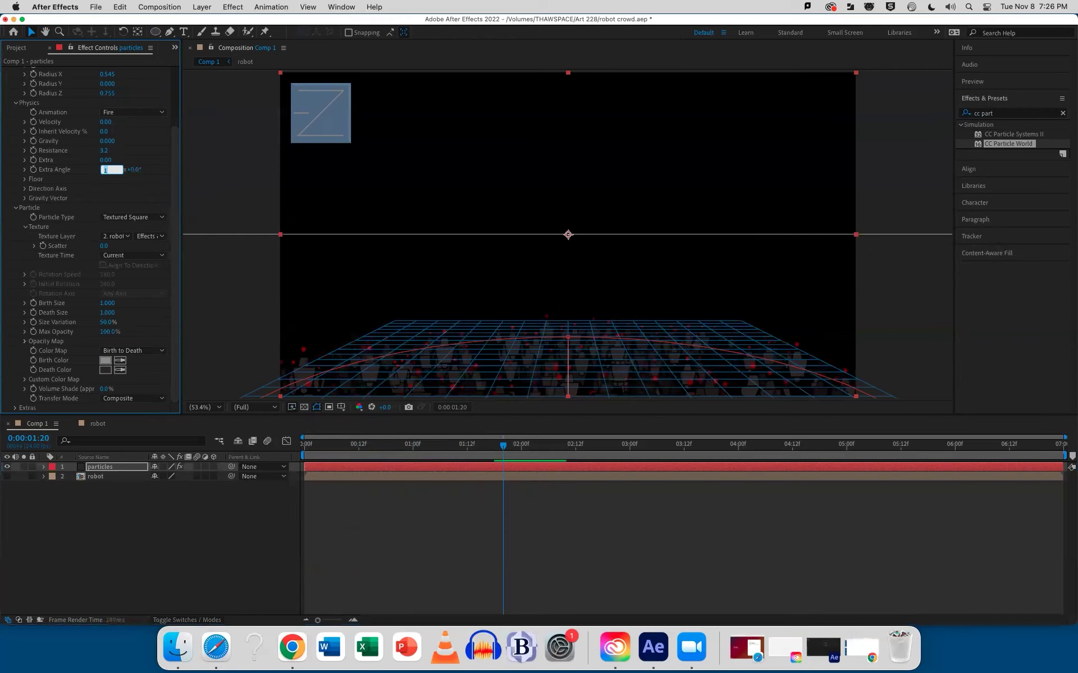
text(0)
key(Return)
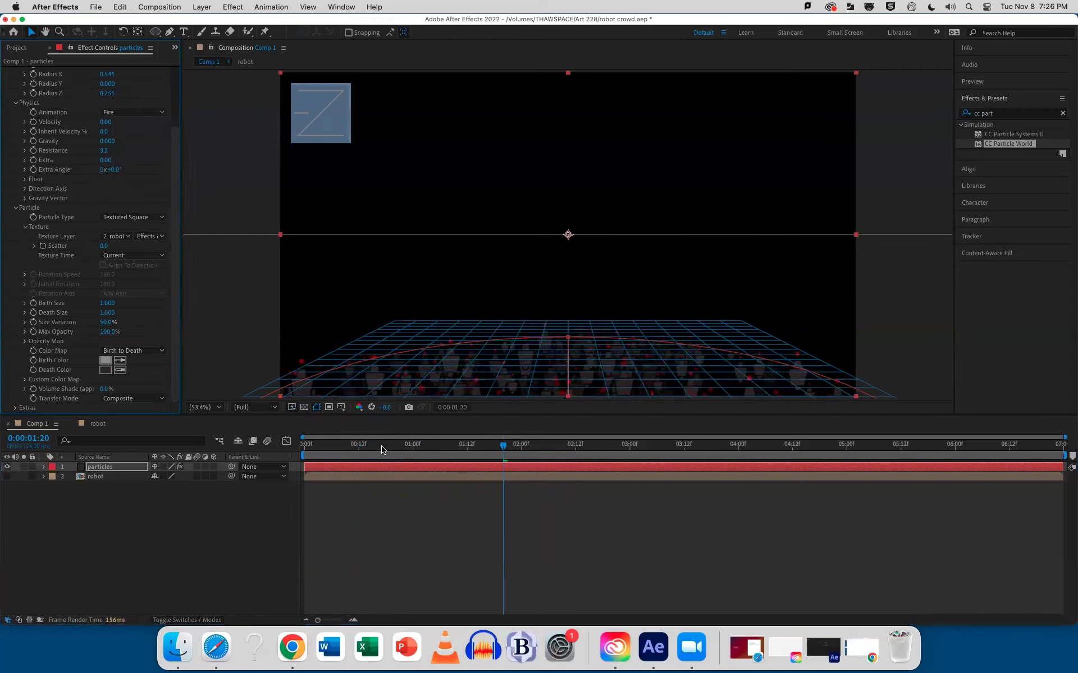
click(309, 452)
key(space)
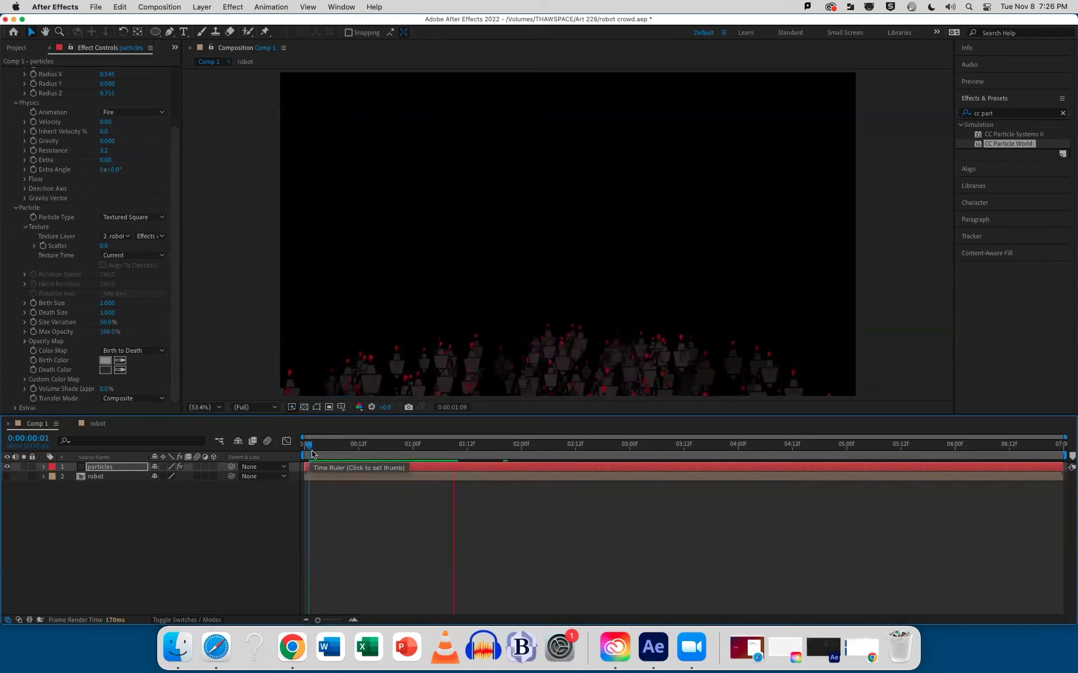
key(space)
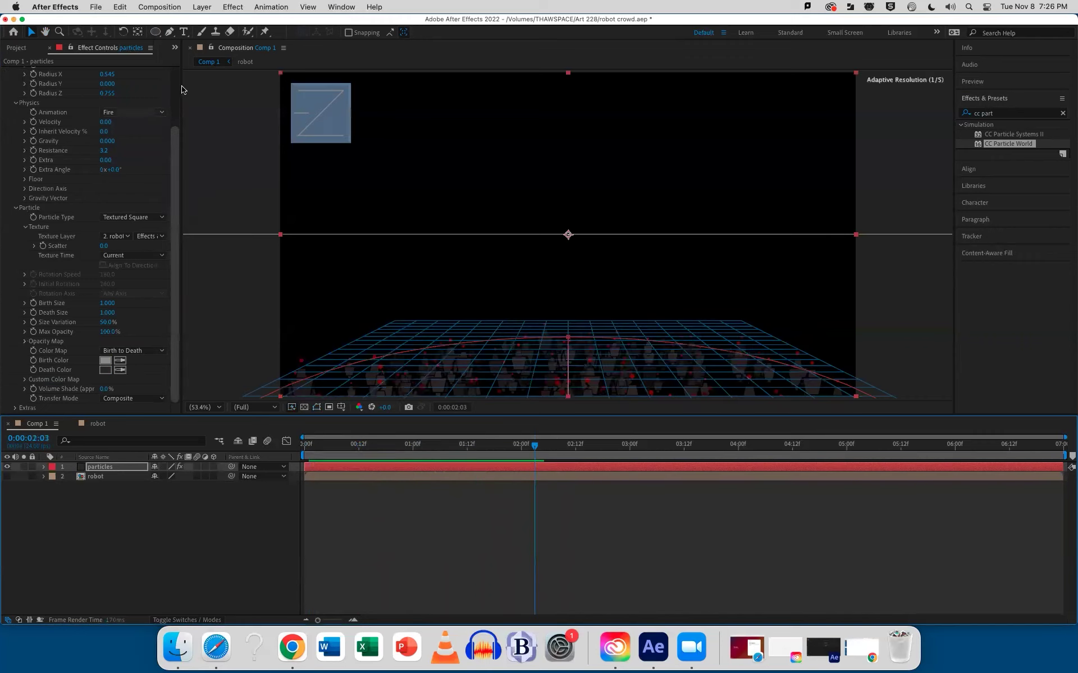
Step: Raise the particles' Longevity to 16.84 seconds and the Birth Rate to 2.7
scroll(176, 83, up, 5)
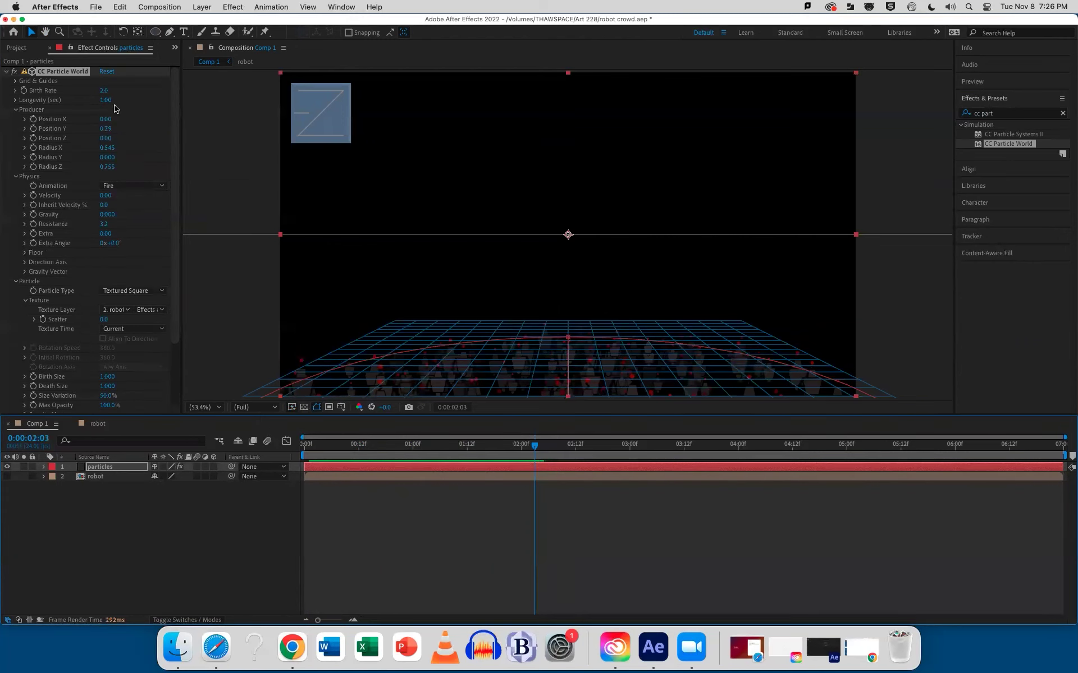
drag(106, 100, 316, 100)
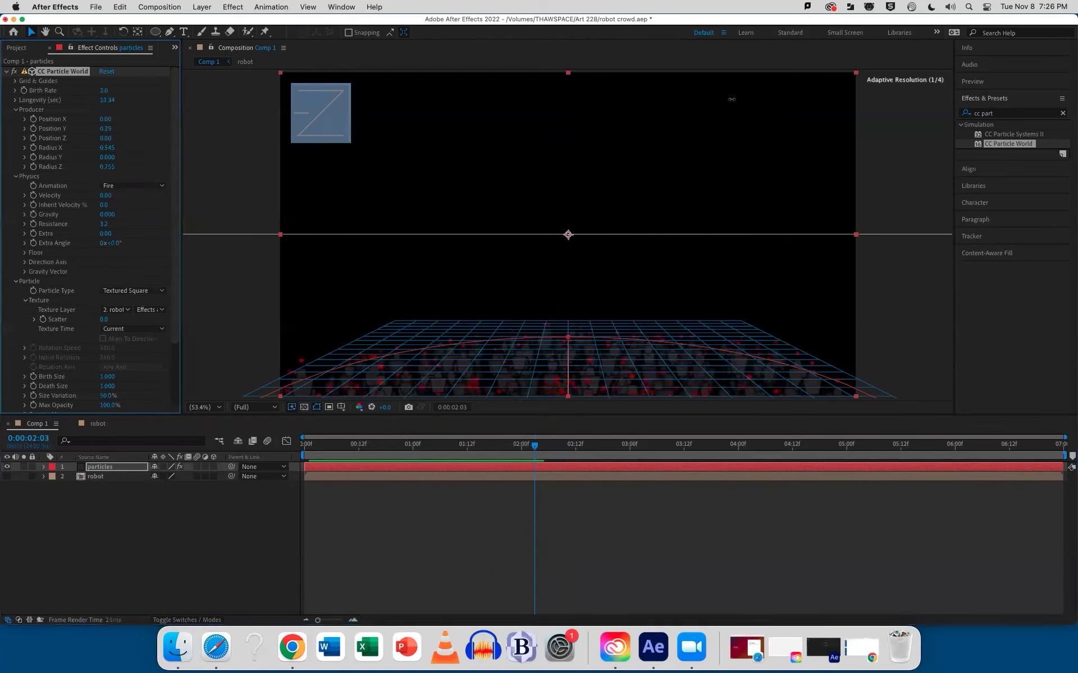
drag(108, 94, 112, 94)
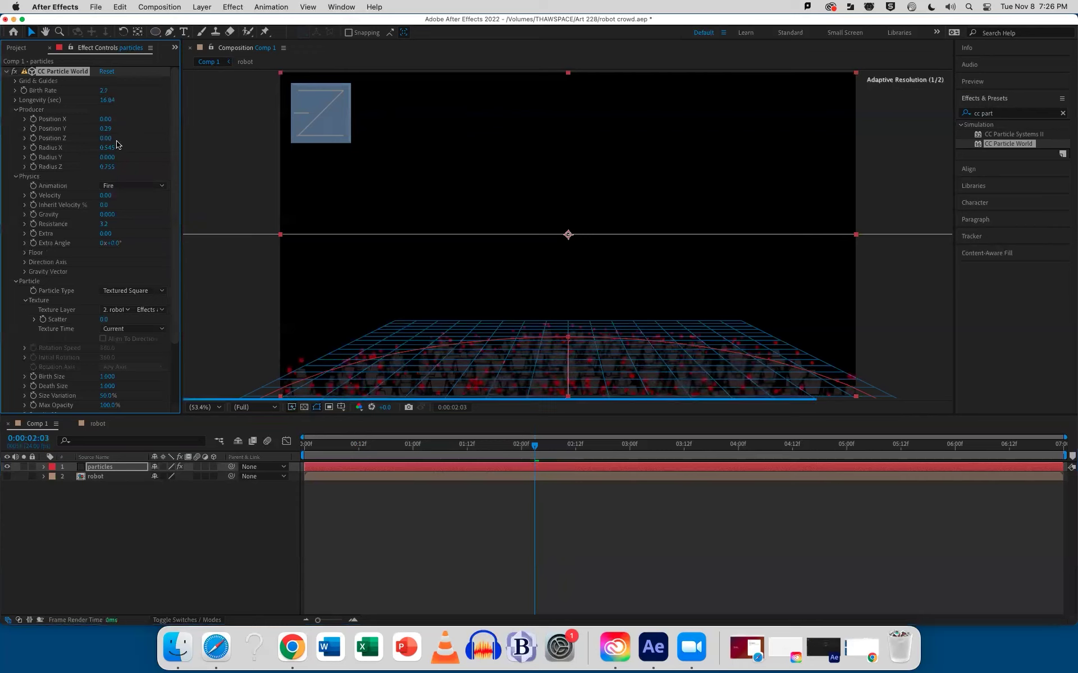
Step: Set the producer's Radius X to 0.815, Radius Y to 0.130 and Radius Z to 1.585, and show the transparency grid
drag(106, 161, 168, 164)
click(486, 503)
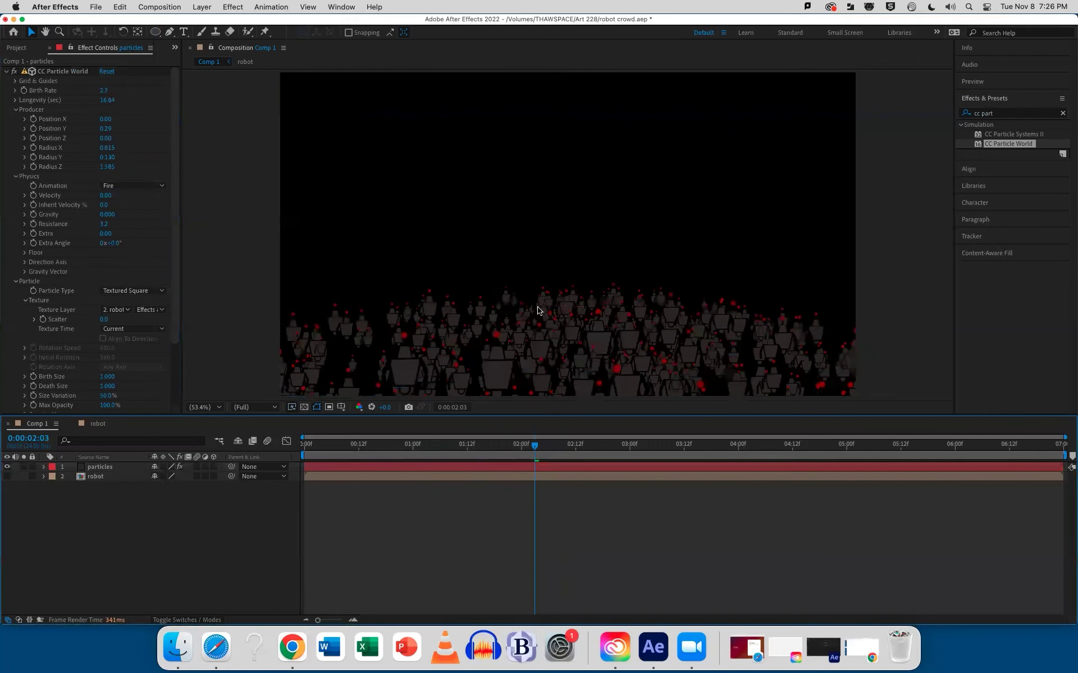
click(303, 407)
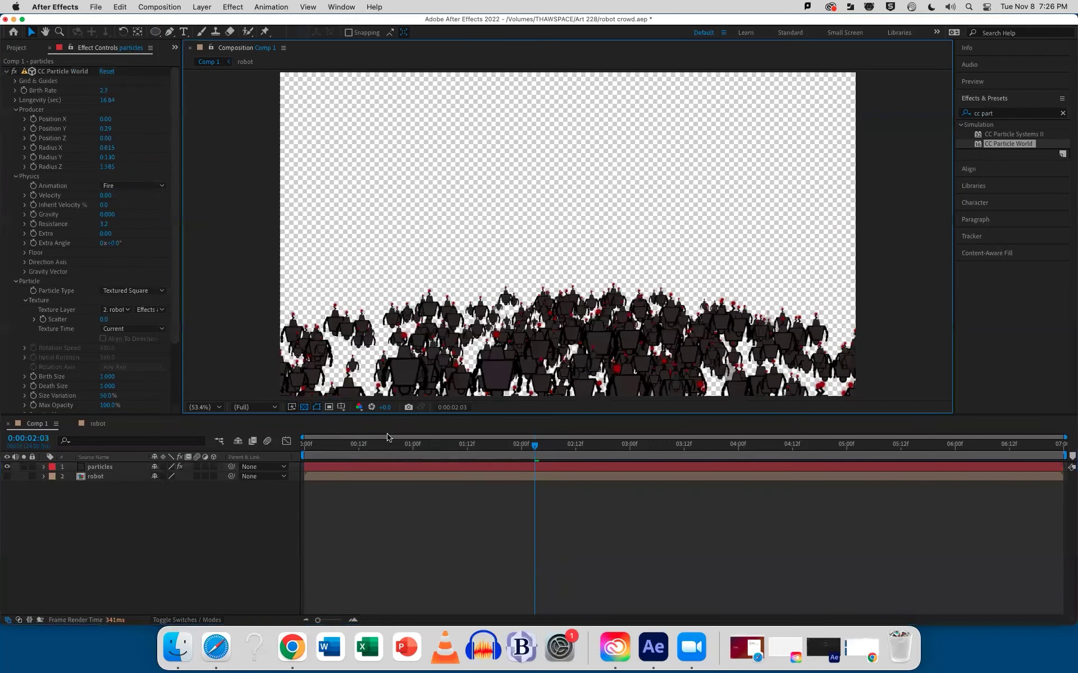
Step: Shift the particles layer earlier so the crowd is formed at frame 0, extend its end to the composition's end, and preview
drag(345, 442, 305, 446)
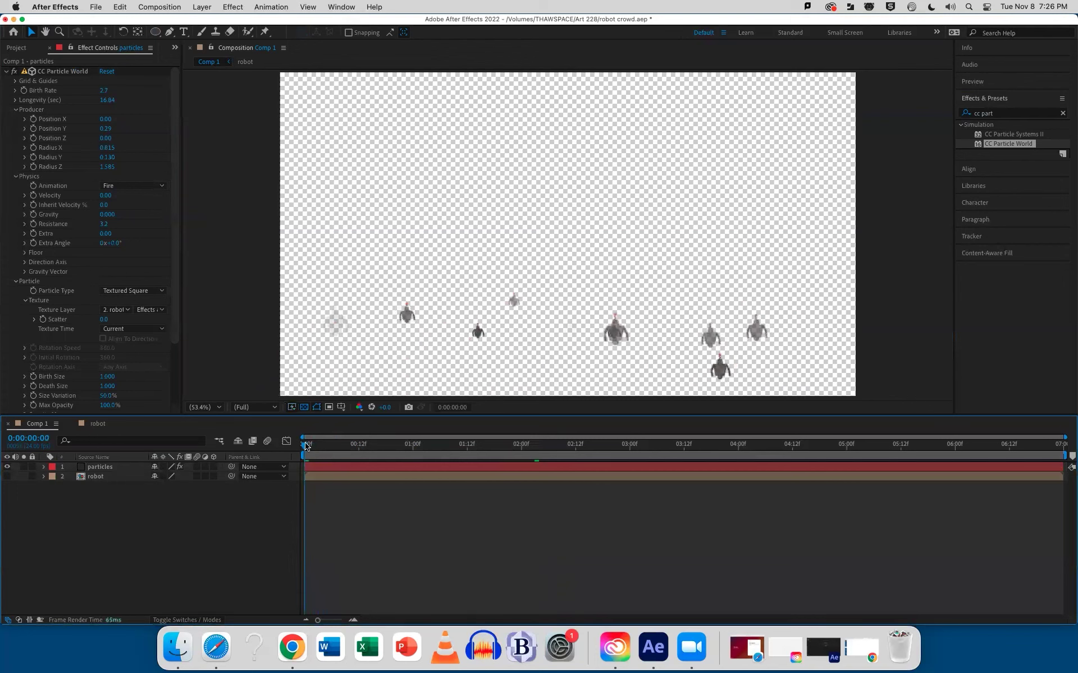
drag(636, 472, 492, 474)
drag(900, 466, 1066, 467)
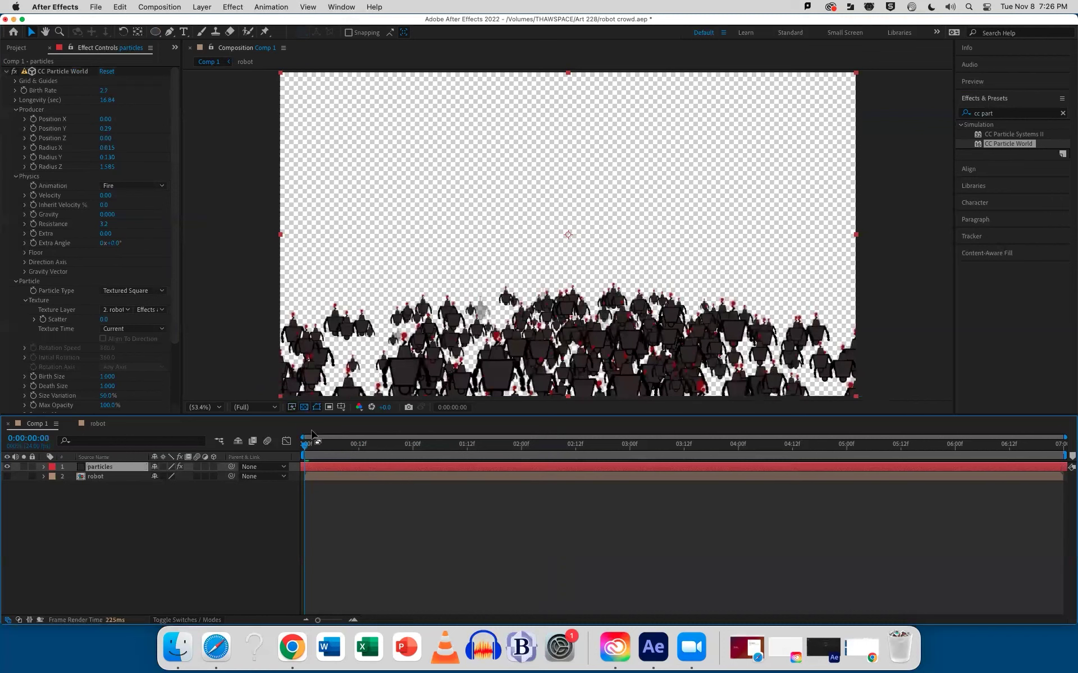
key(space)
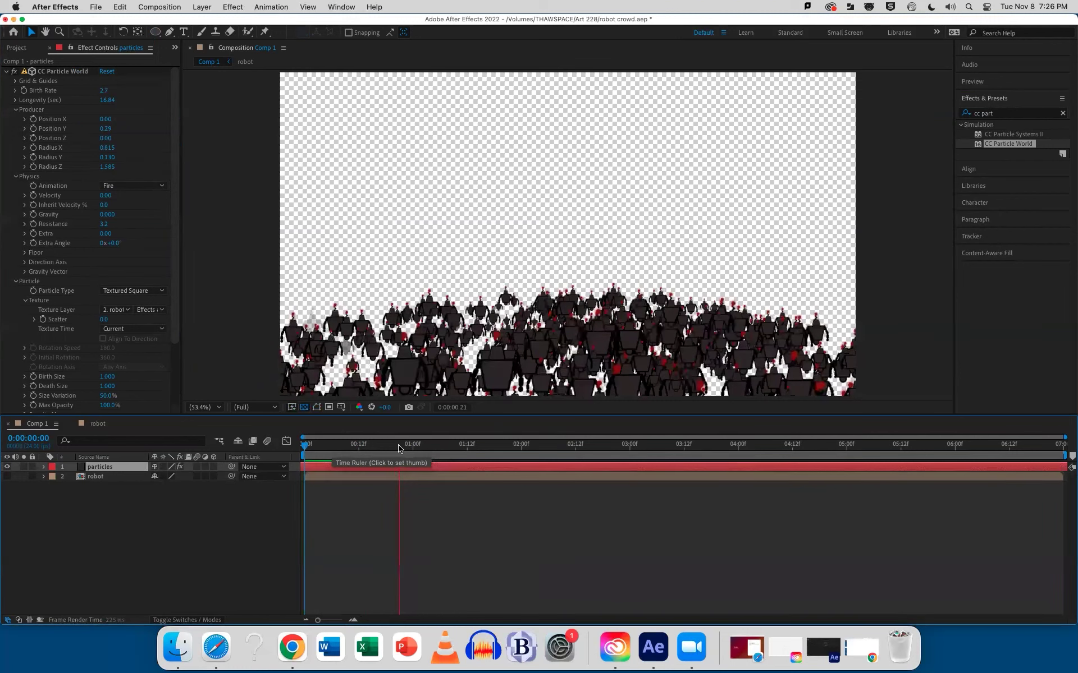
key(space)
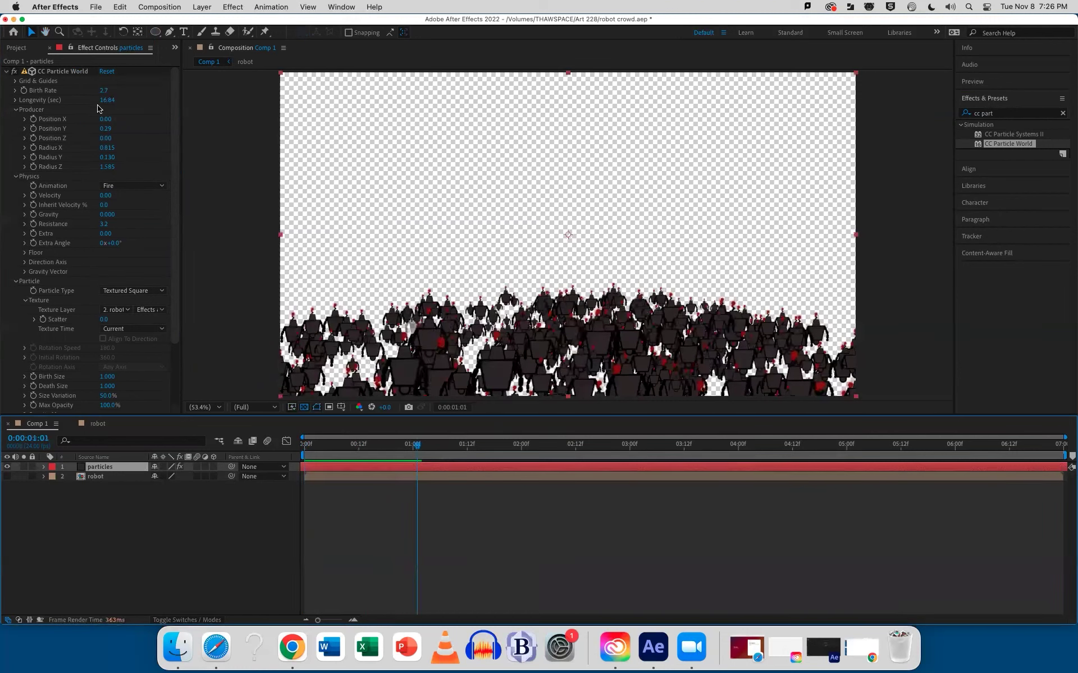
Step: Set the particles' Longevity to 23.04 seconds and Size Variation to 0%, and preview the crowd from 0:00:04:17
click(104, 90)
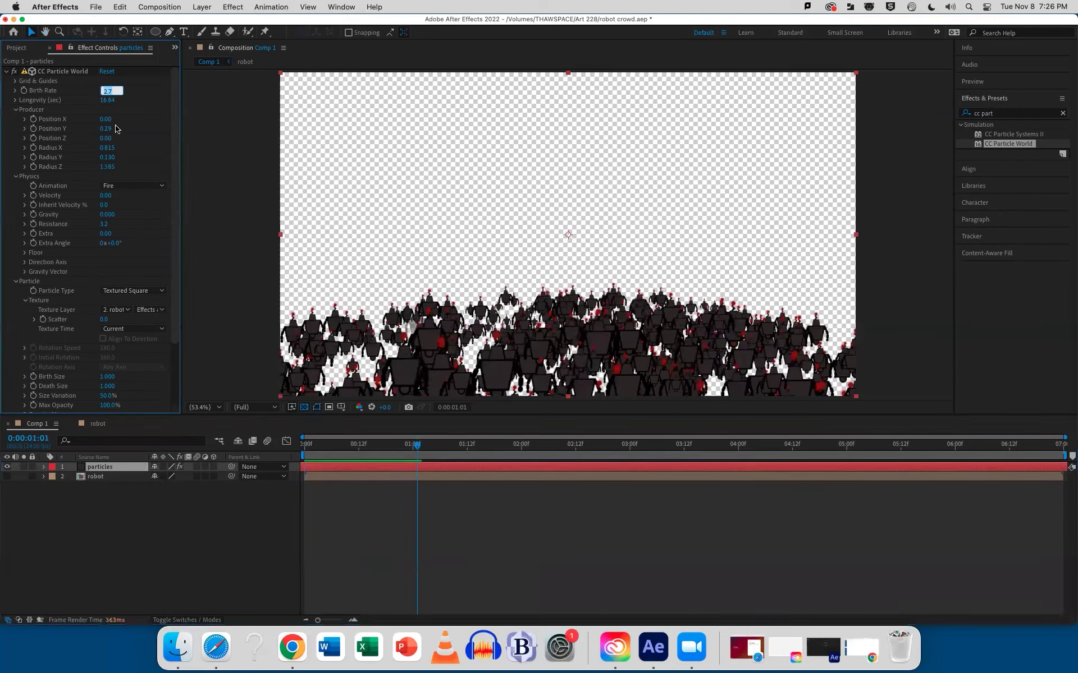
drag(106, 100, 235, 281)
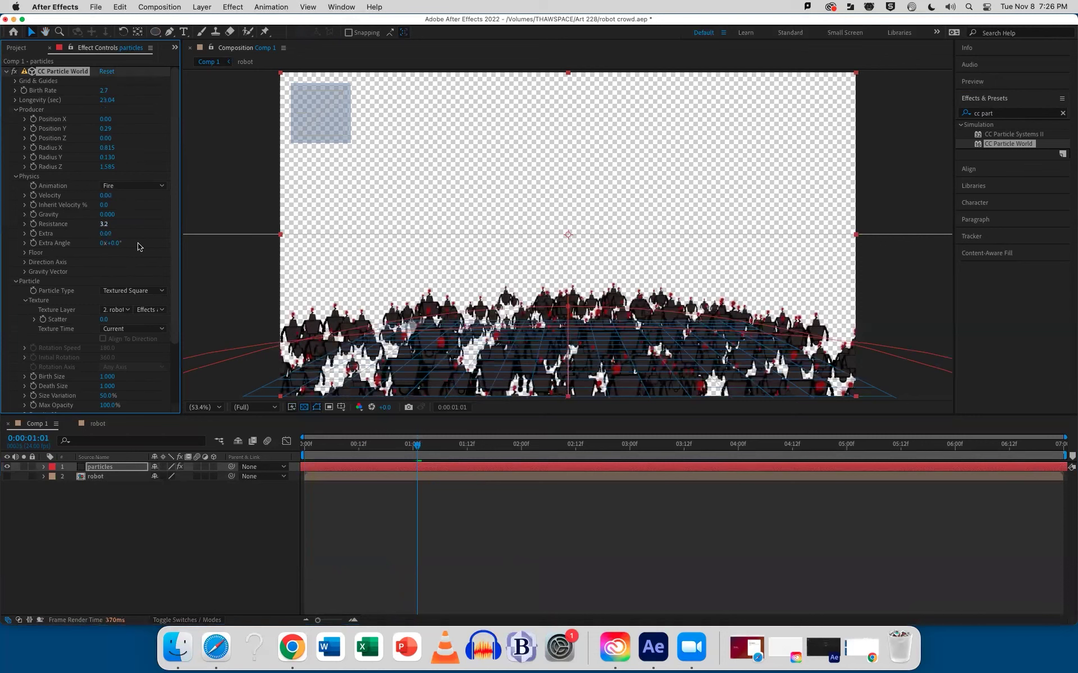
drag(175, 274, 182, 337)
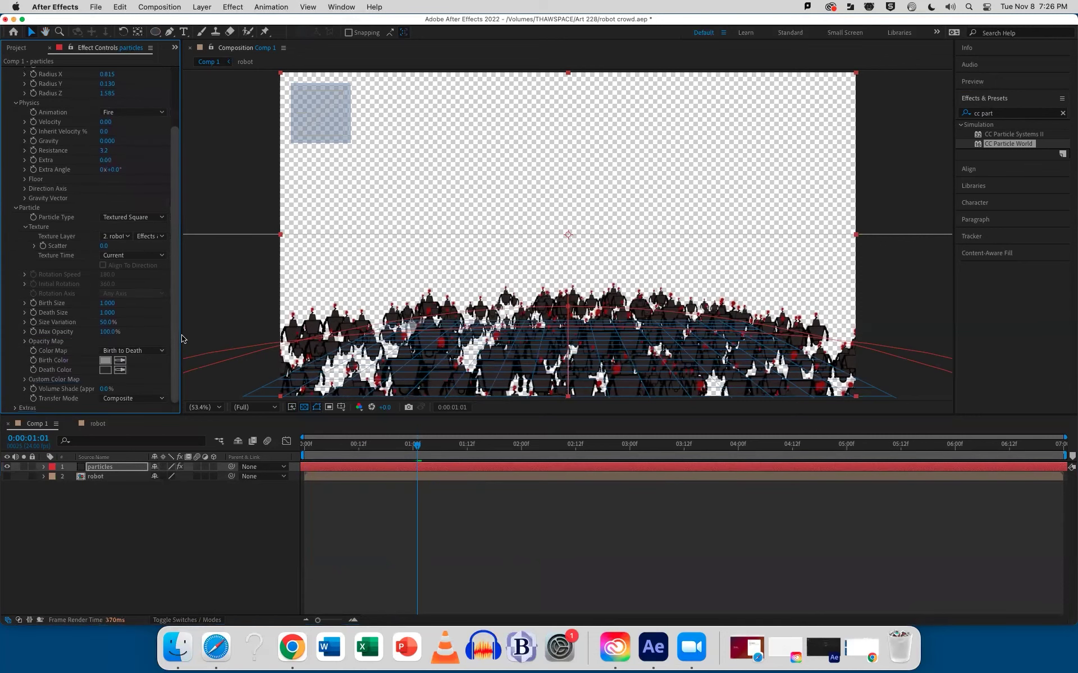
drag(103, 323, 67, 346)
drag(401, 454, 814, 455)
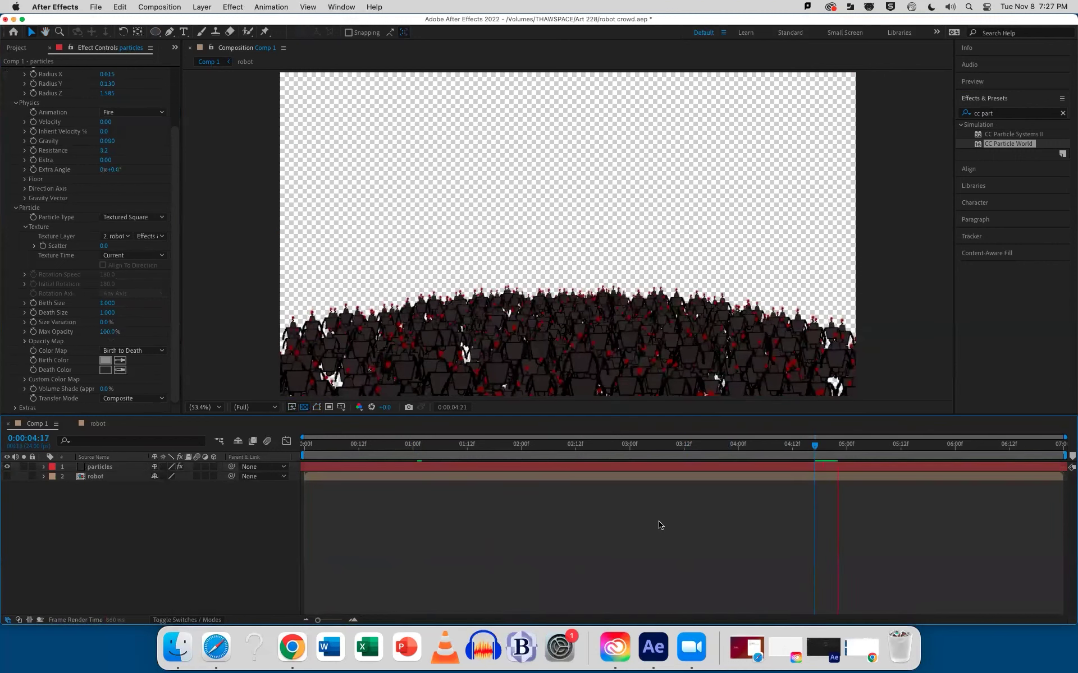
key(space)
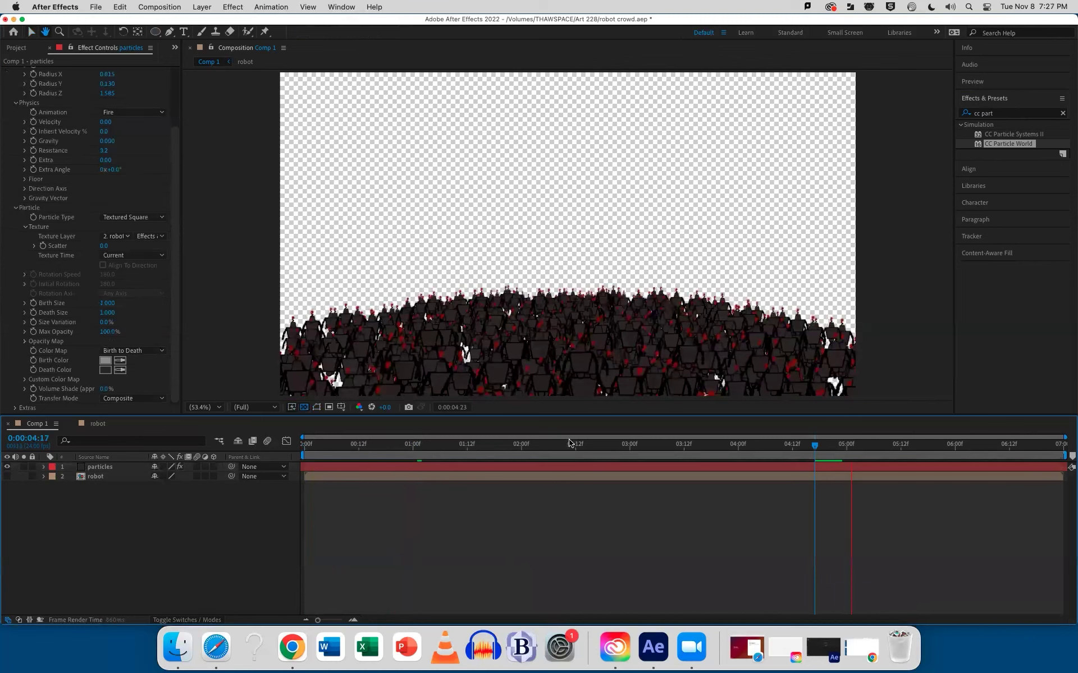
Step: Slide the particles layer earlier in time, extend its end to the composition's end, and preview from the start
key(space)
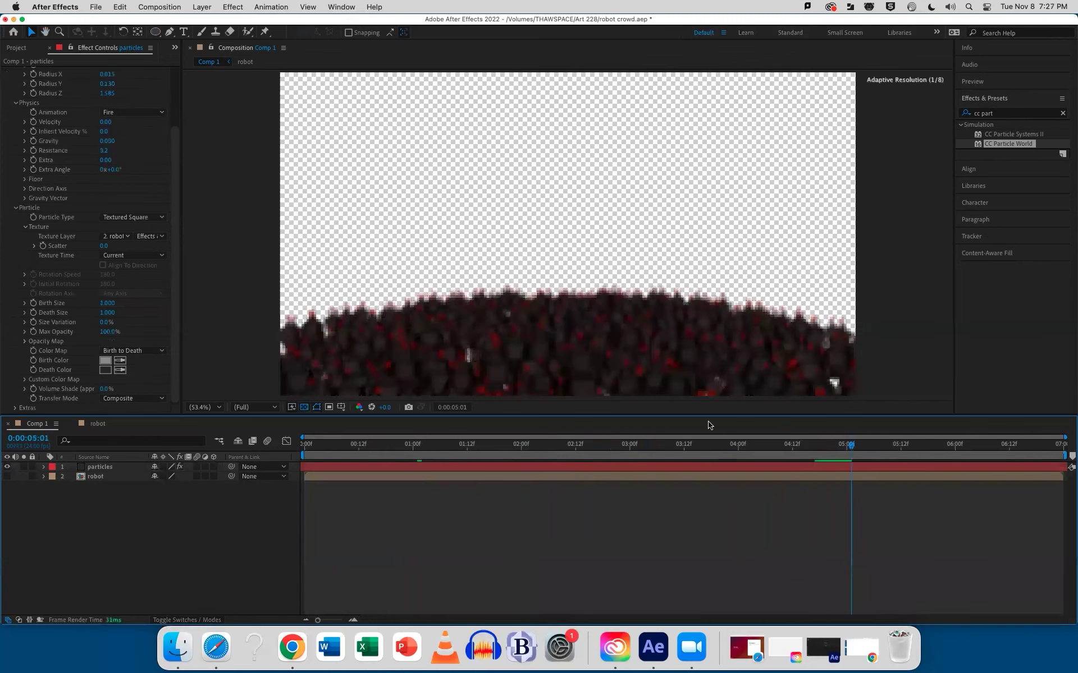
click(674, 444)
drag(589, 470, 337, 469)
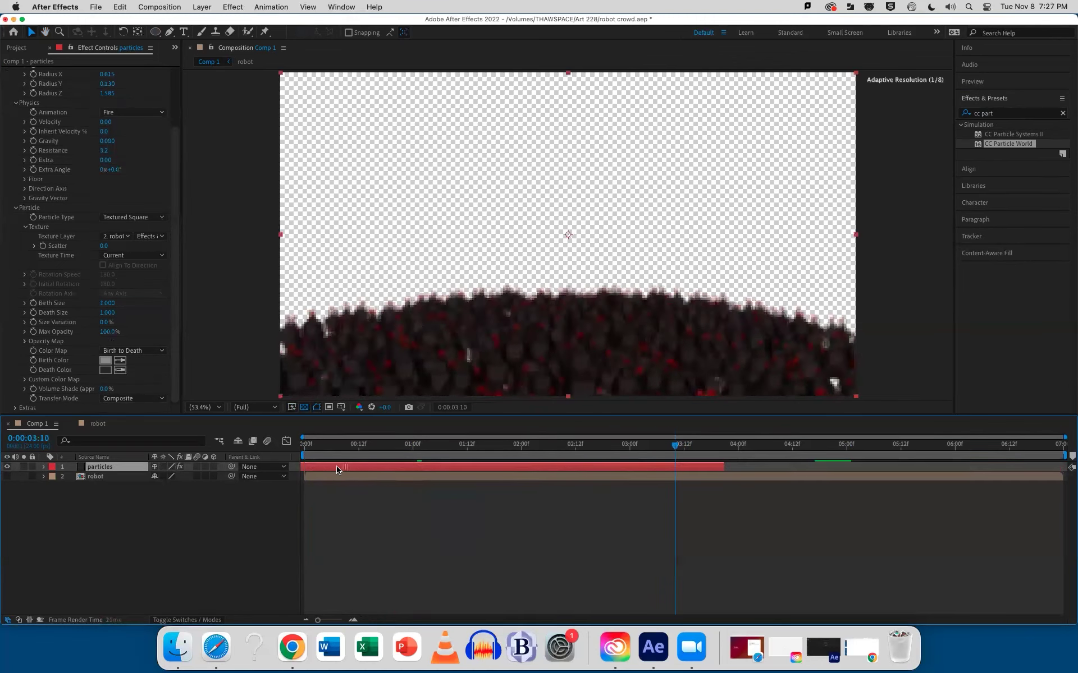
drag(678, 467, 1064, 466)
key(space)
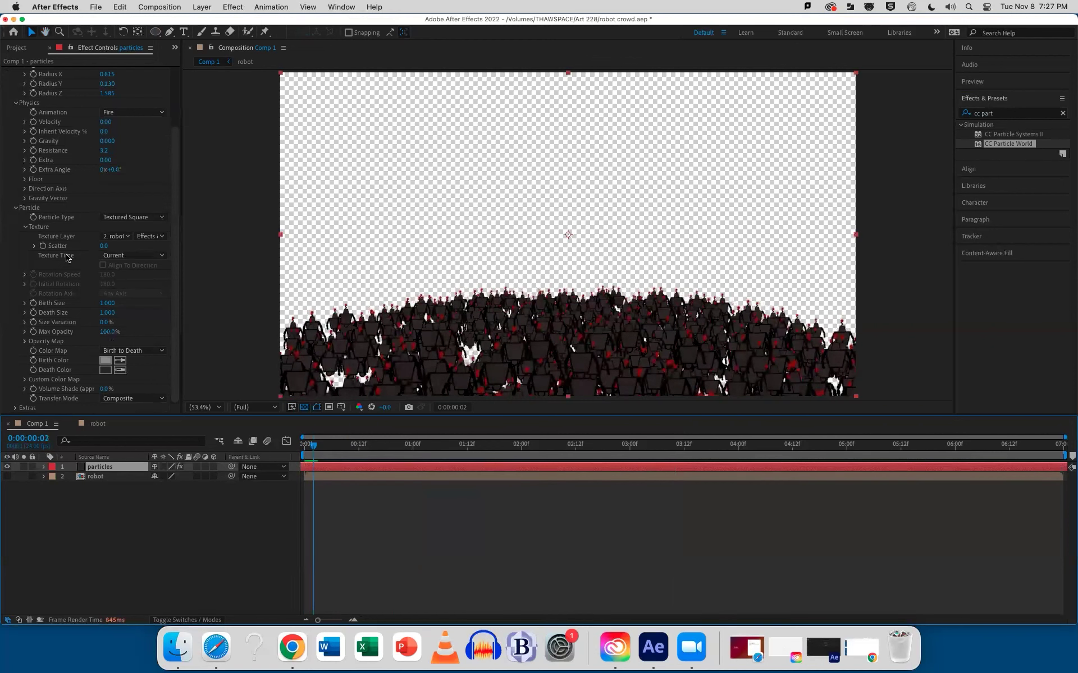
Step: Try the From Start option for the particles' Texture Time and scrub through the crowd animation to check it
click(121, 256)
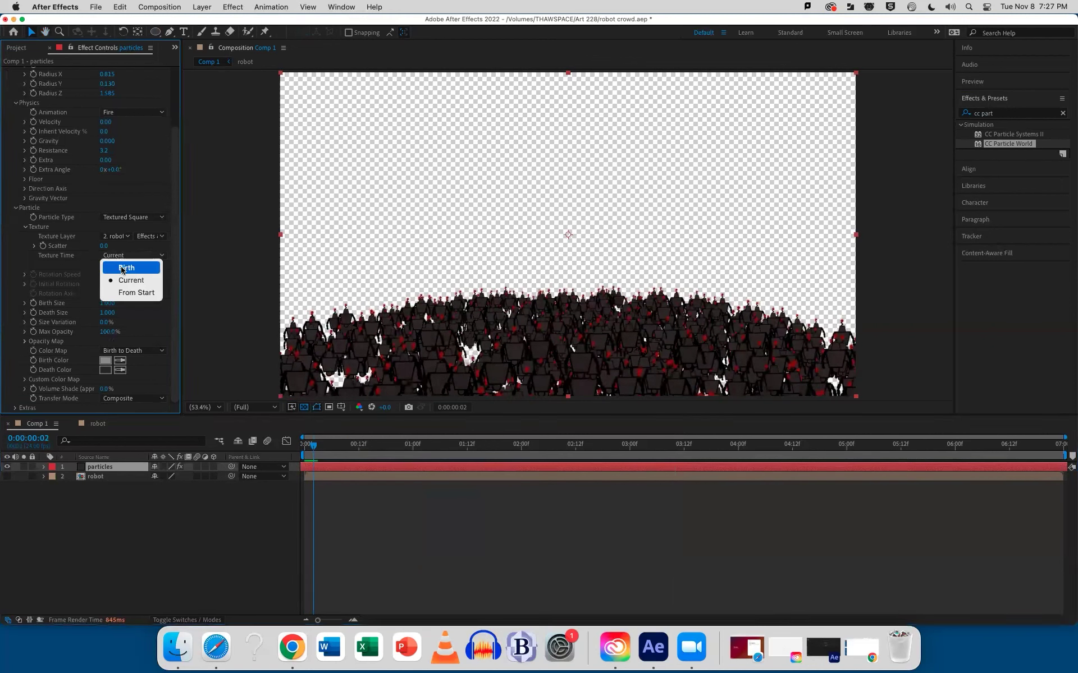
click(123, 293)
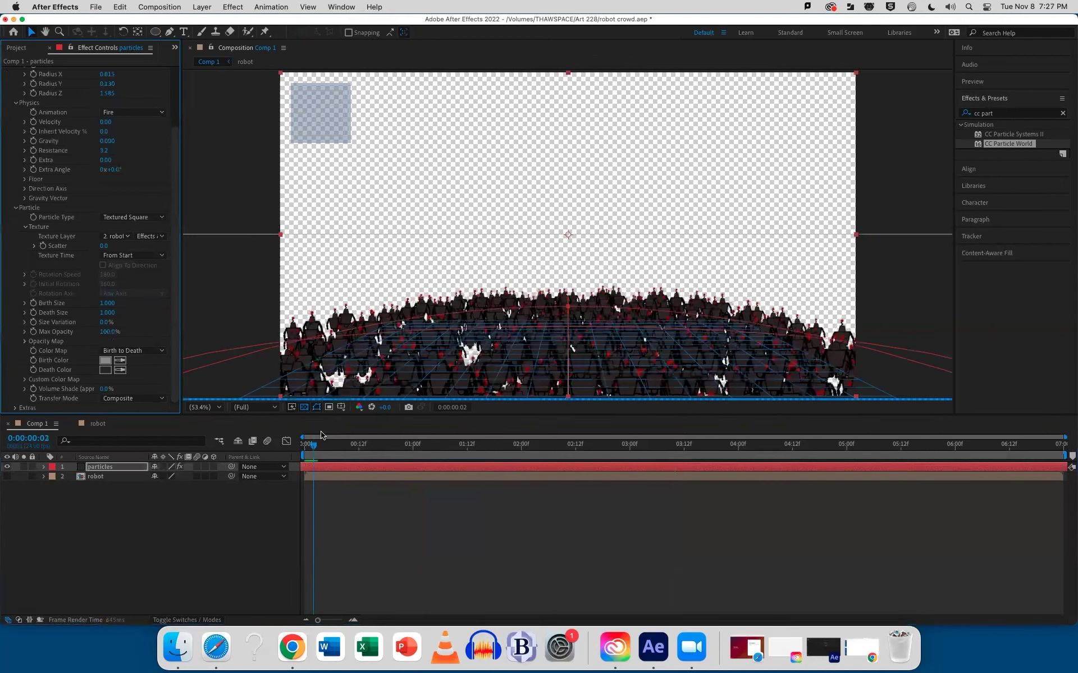
key(space)
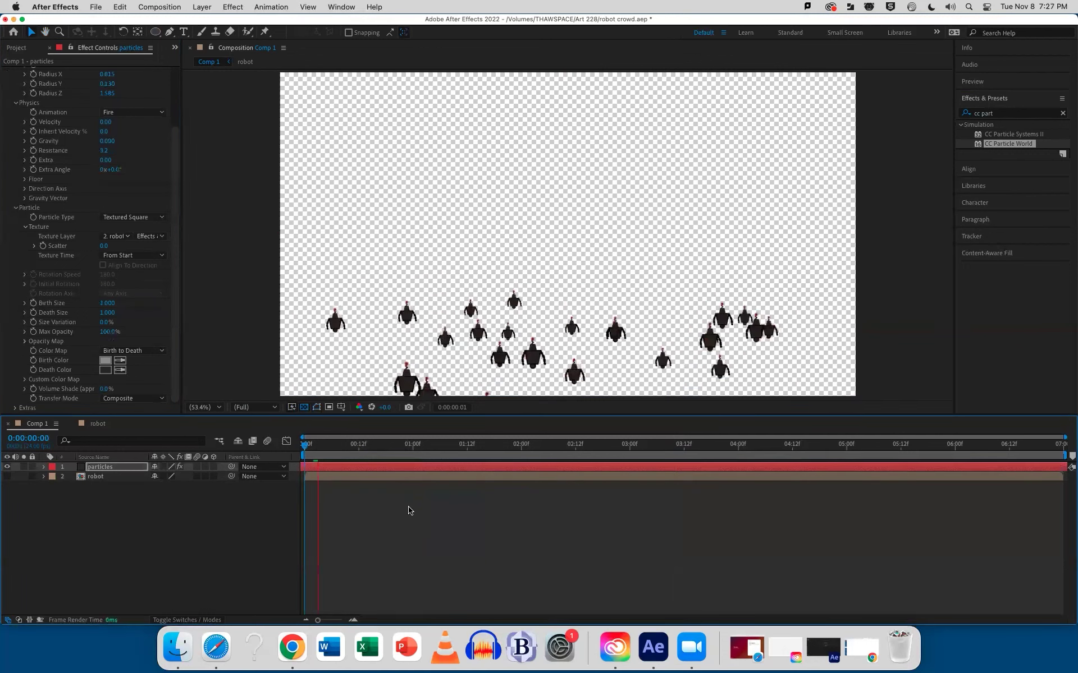
drag(305, 445, 762, 465)
click(730, 483)
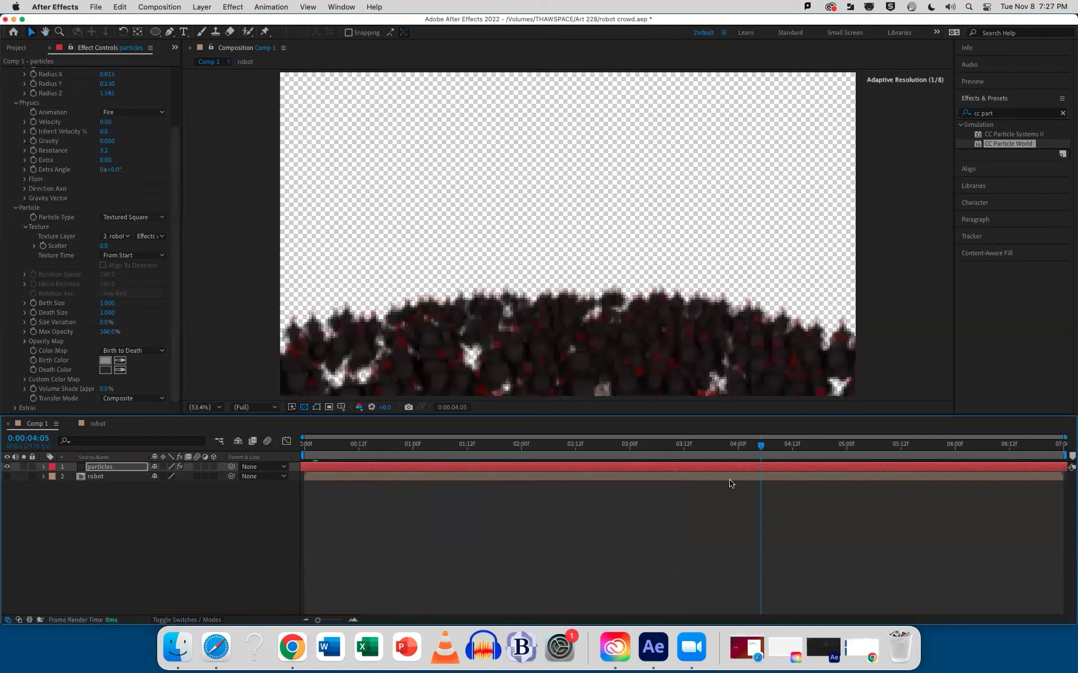
click(758, 468)
key(space)
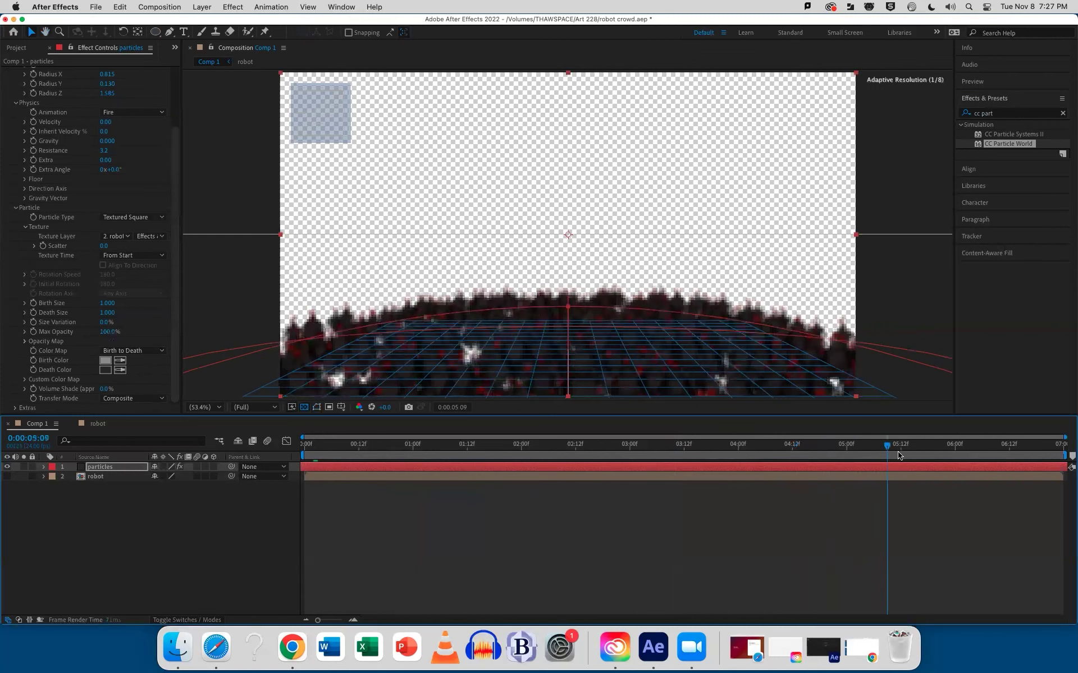
Step: Set the particles' Texture Time to Birth and scrub the crowd to about 2:16
click(129, 256)
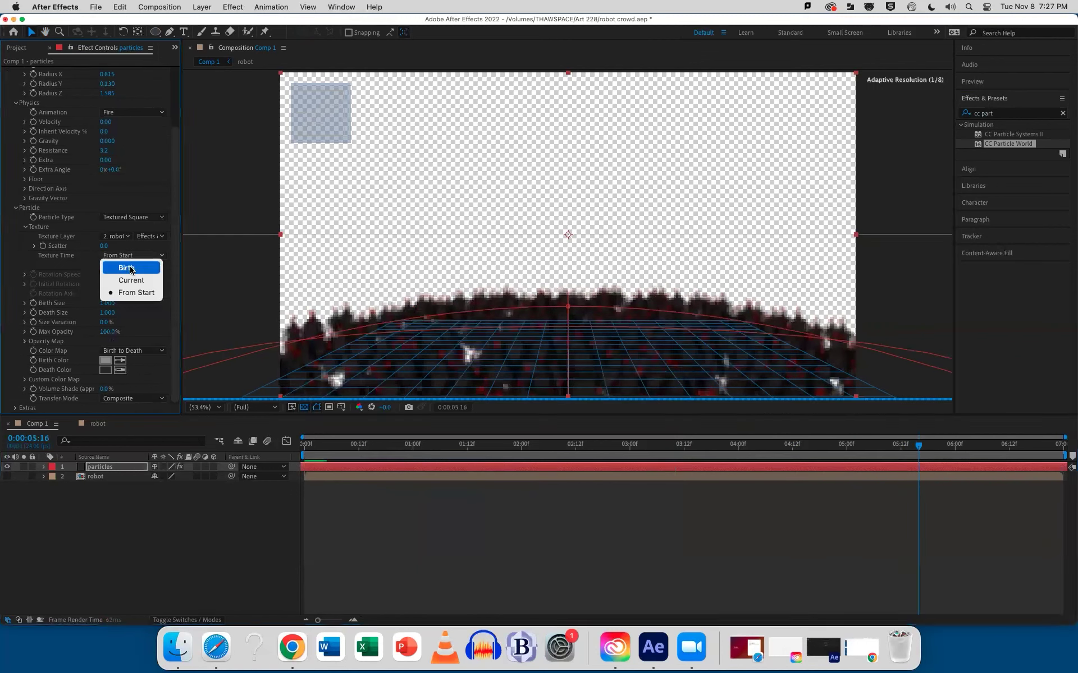
click(128, 268)
drag(343, 445, 595, 447)
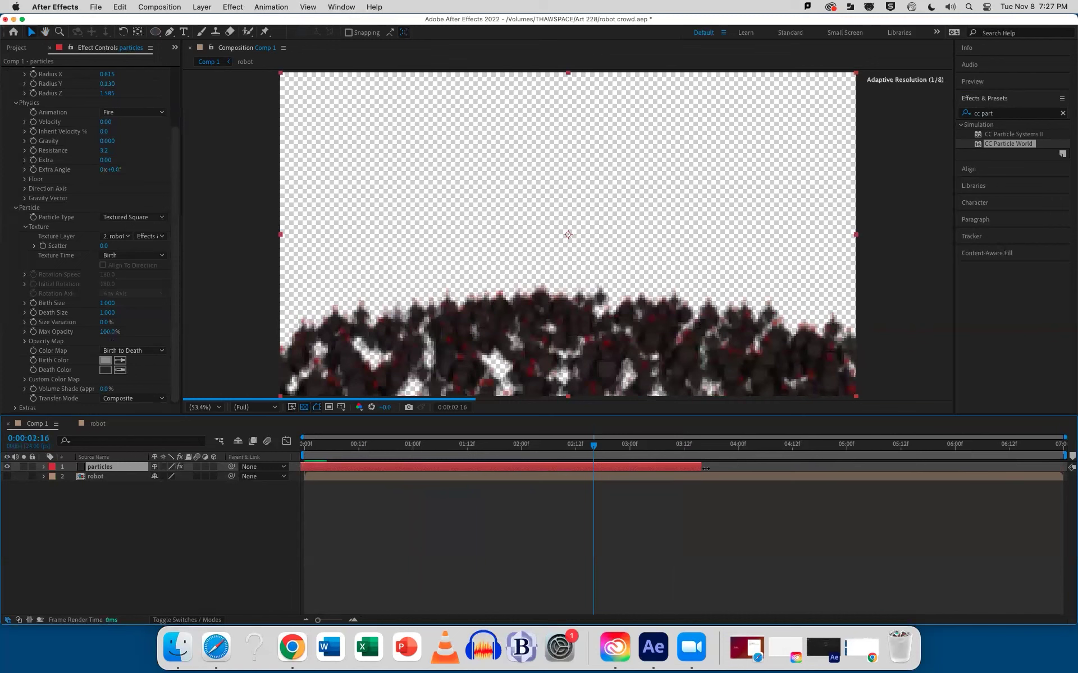
Step: Extend the shifted particles layer's end to the composition's end and preview the crowd from 2:16
drag(778, 467, 1057, 470)
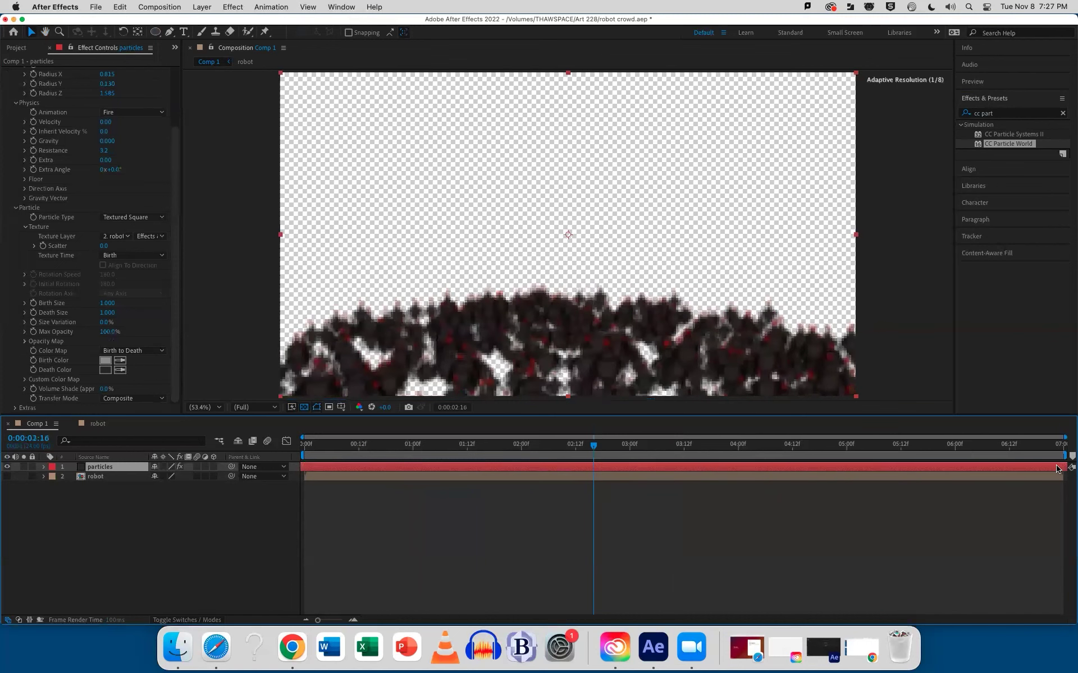
click(793, 525)
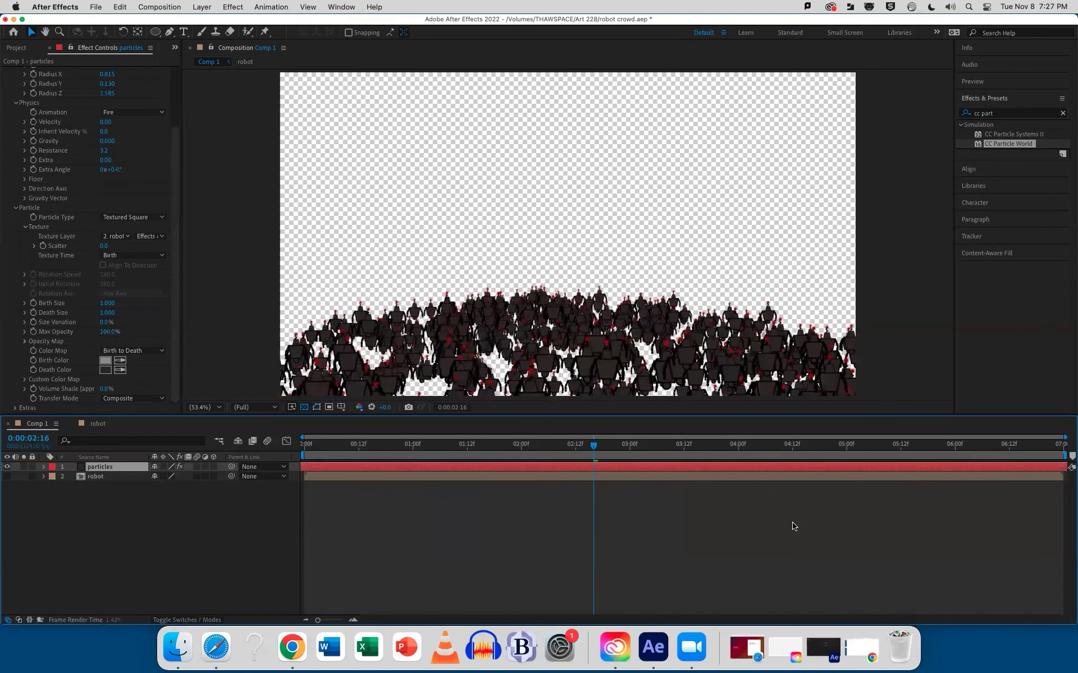
key(space)
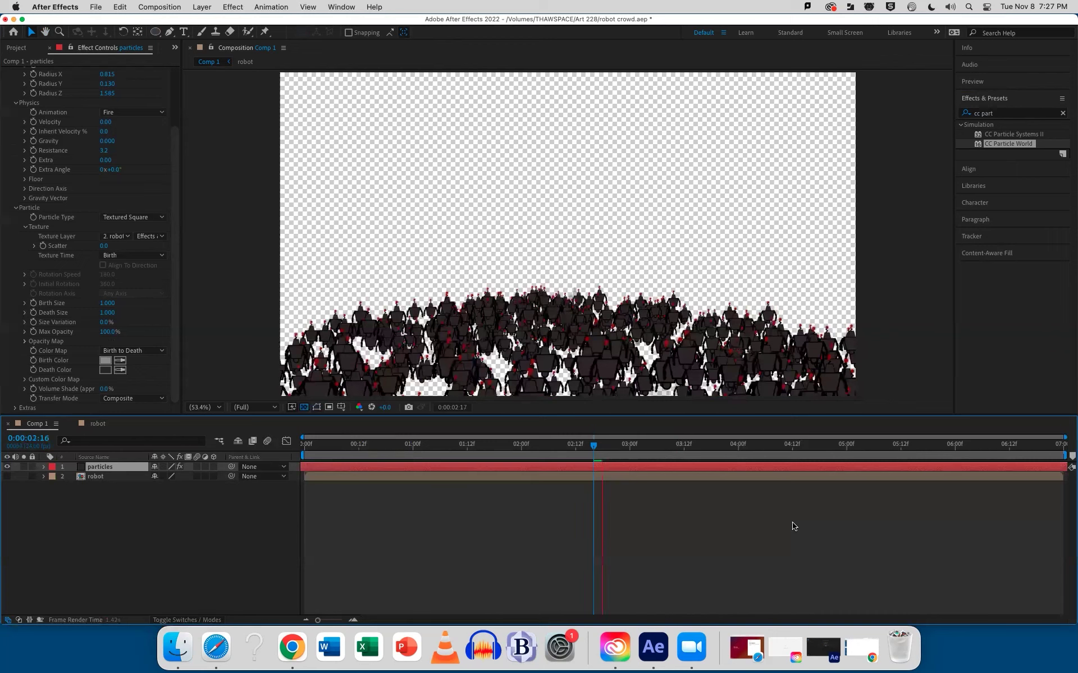
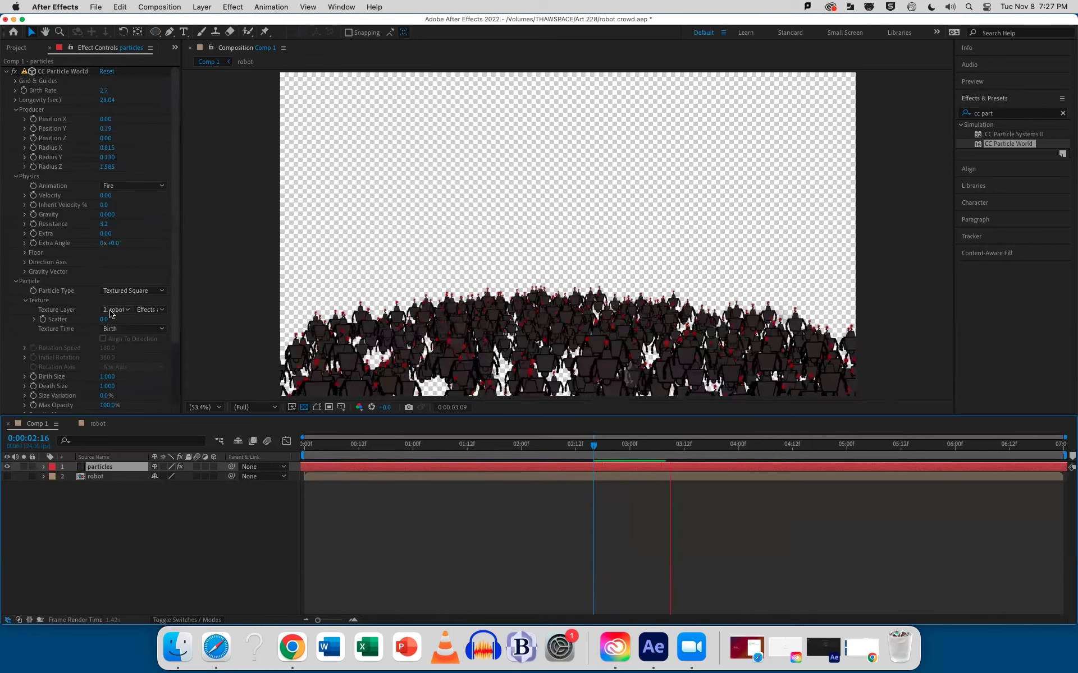
Step: Stop the preview and set Random Seed to 370 in the Extras settings of CC Particle World
click(15, 408)
scroll(34, 387, down, 3)
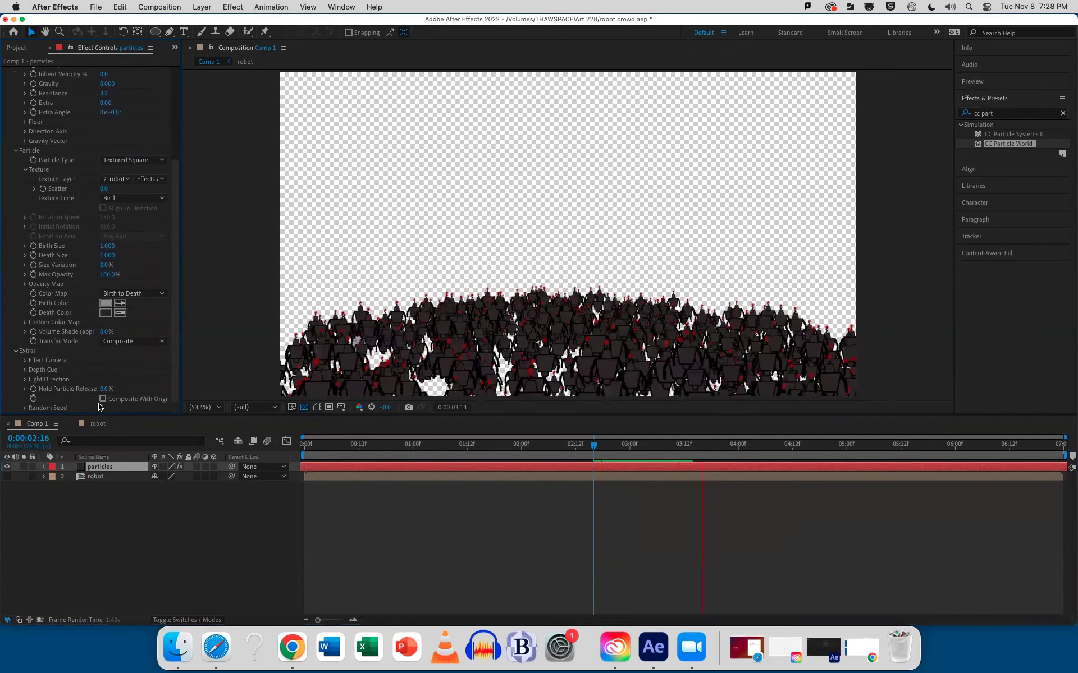
key(space)
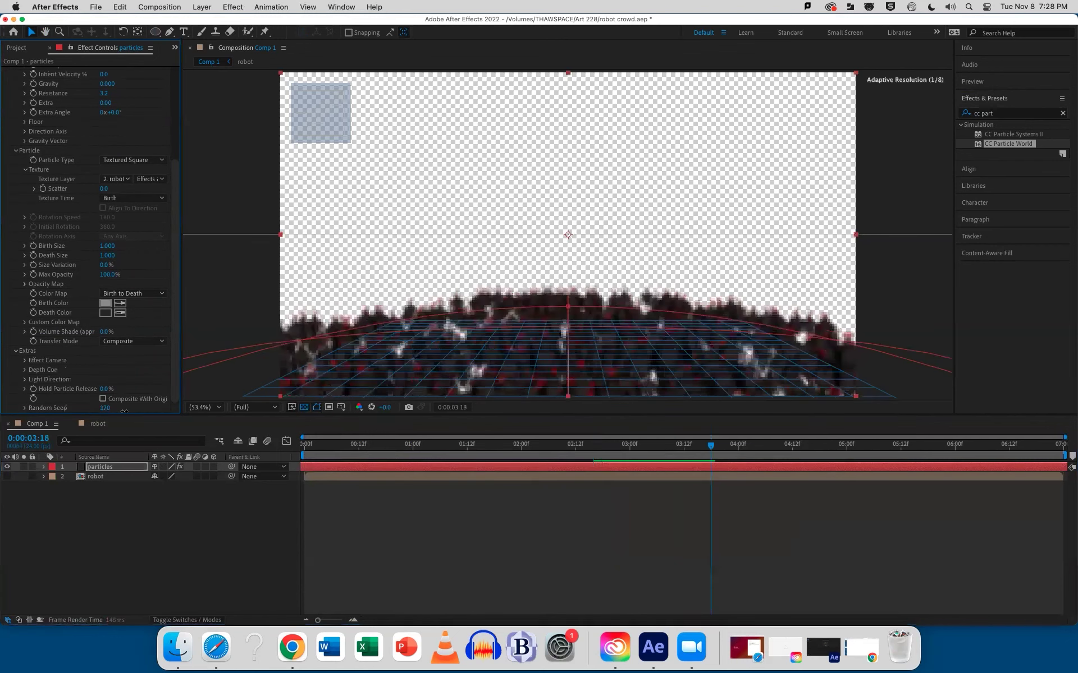
Step: Try Hold Particle Release at 100% near the start of the timeline, then return it to 0%
click(303, 444)
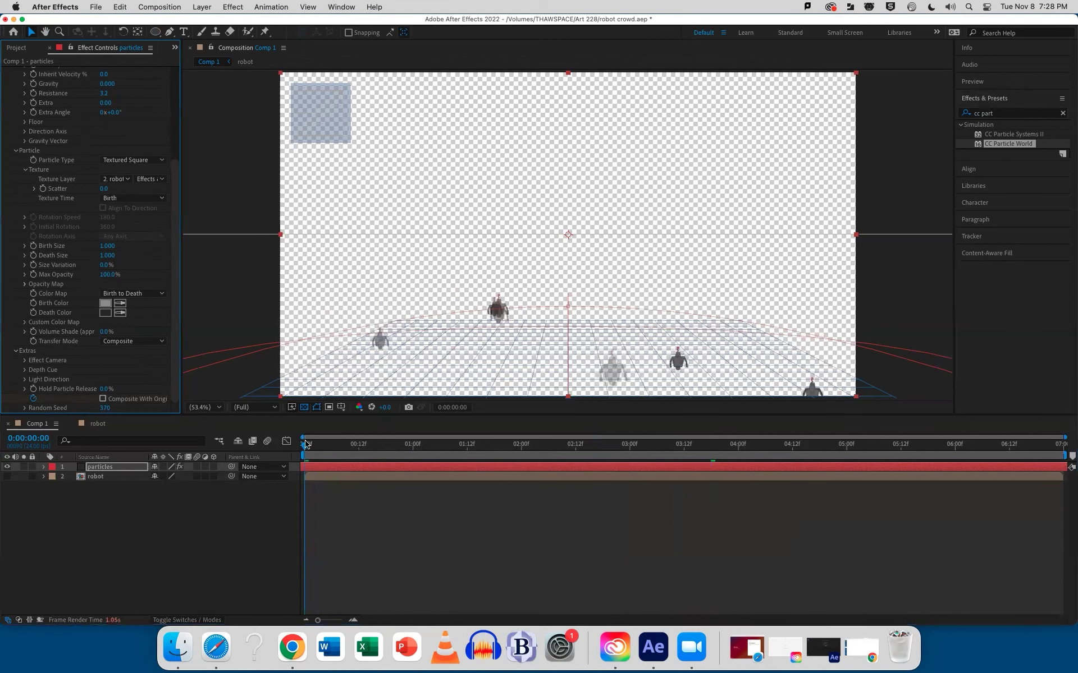
drag(109, 391, 262, 389)
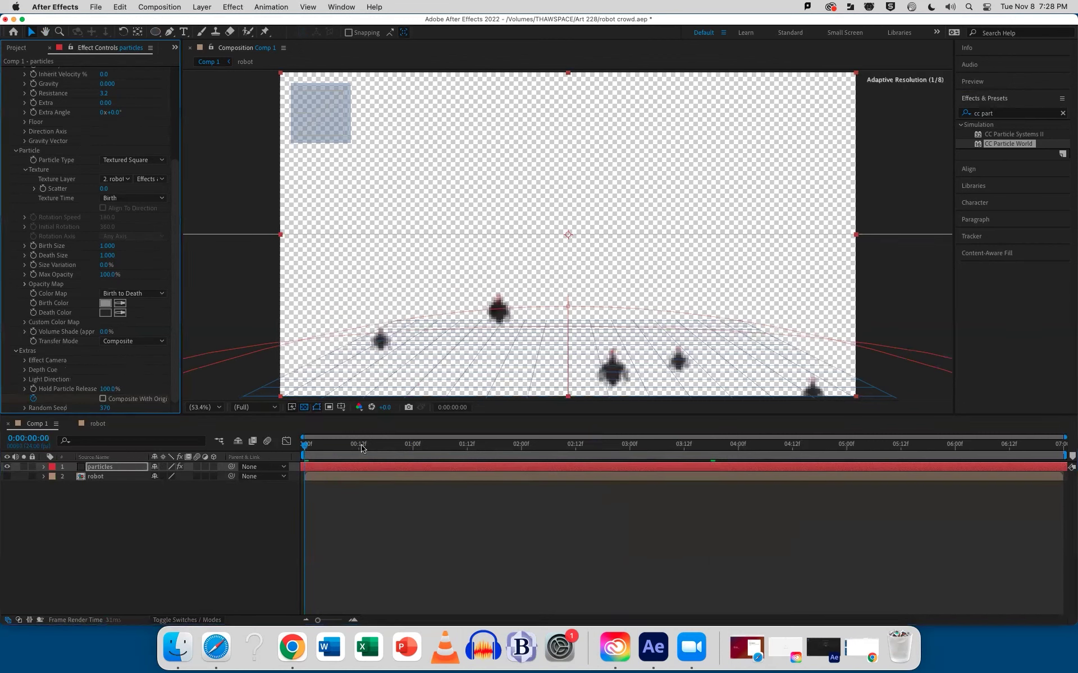
mouse_move(308, 446)
mouse_down()
mouse_move(324, 447)
mouse_move(314, 447)
mouse_up()
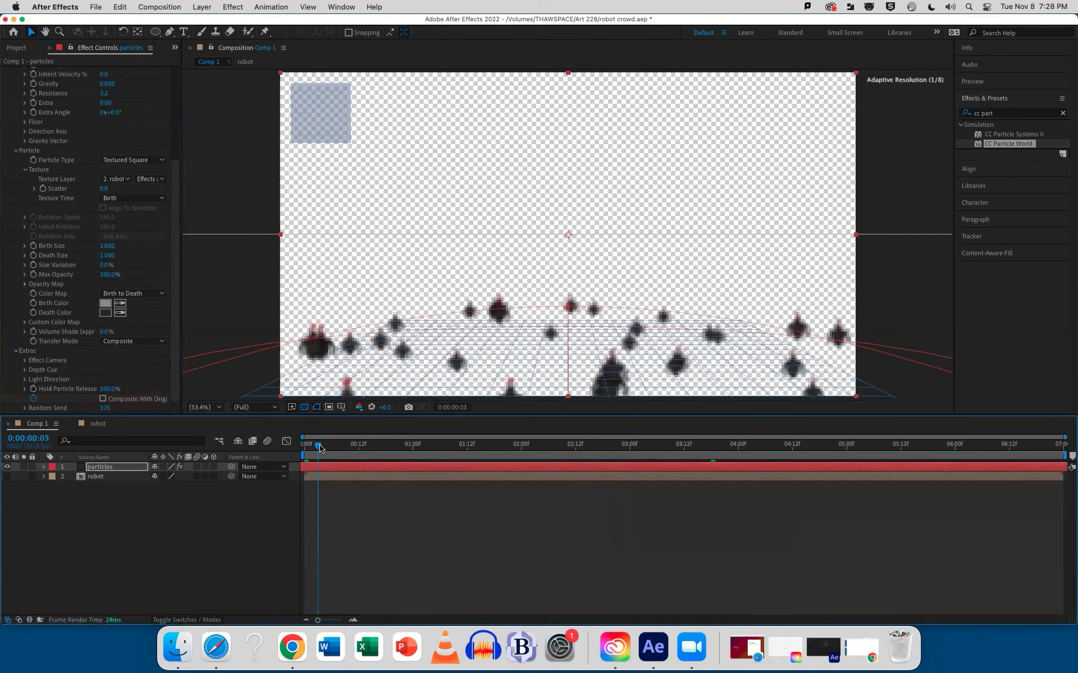
drag(105, 391, 68, 391)
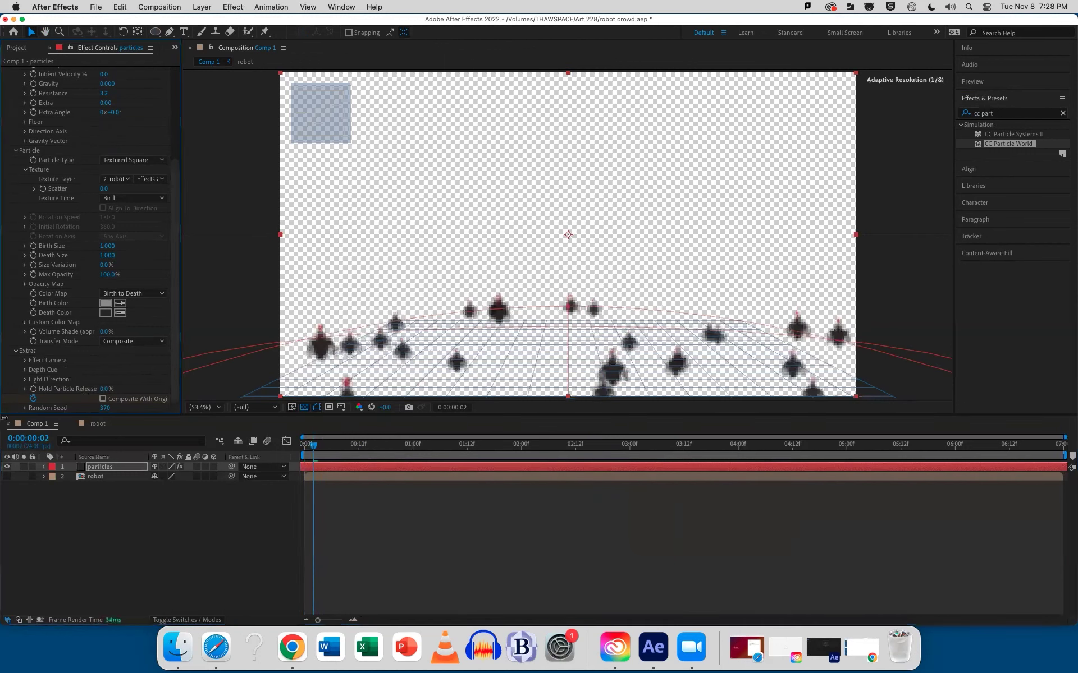
Step: Slide the particles layer slightly earlier and scrub the crowd from the start to about 3:03
mouse_move(353, 472)
mouse_down()
mouse_move(327, 471)
mouse_move(337, 470)
mouse_up()
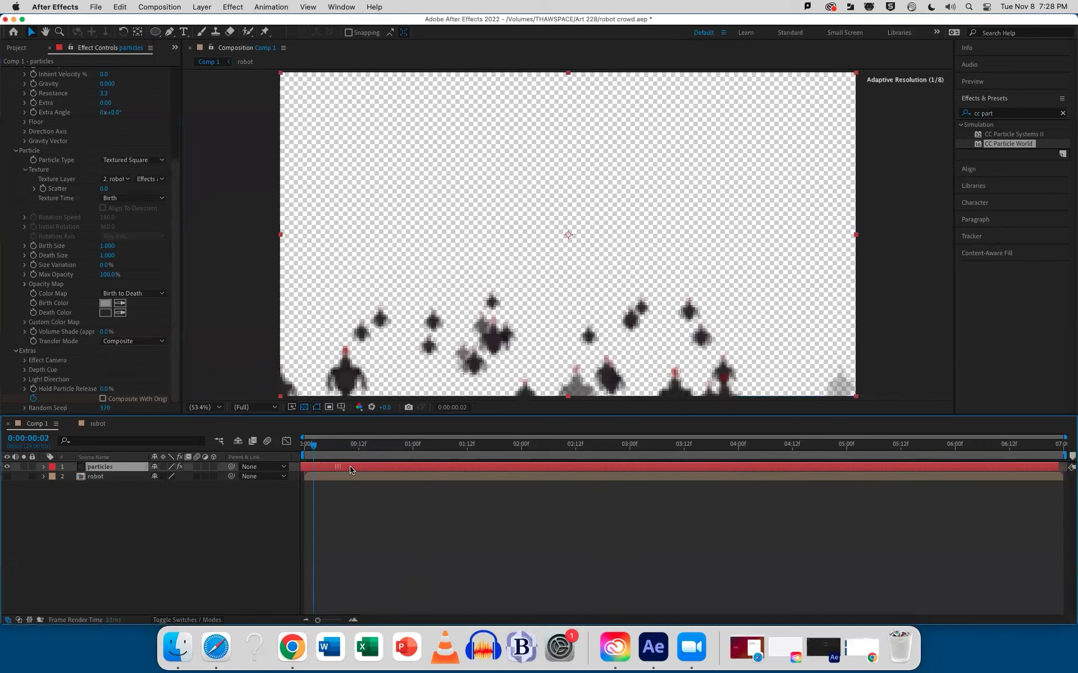
key(Home)
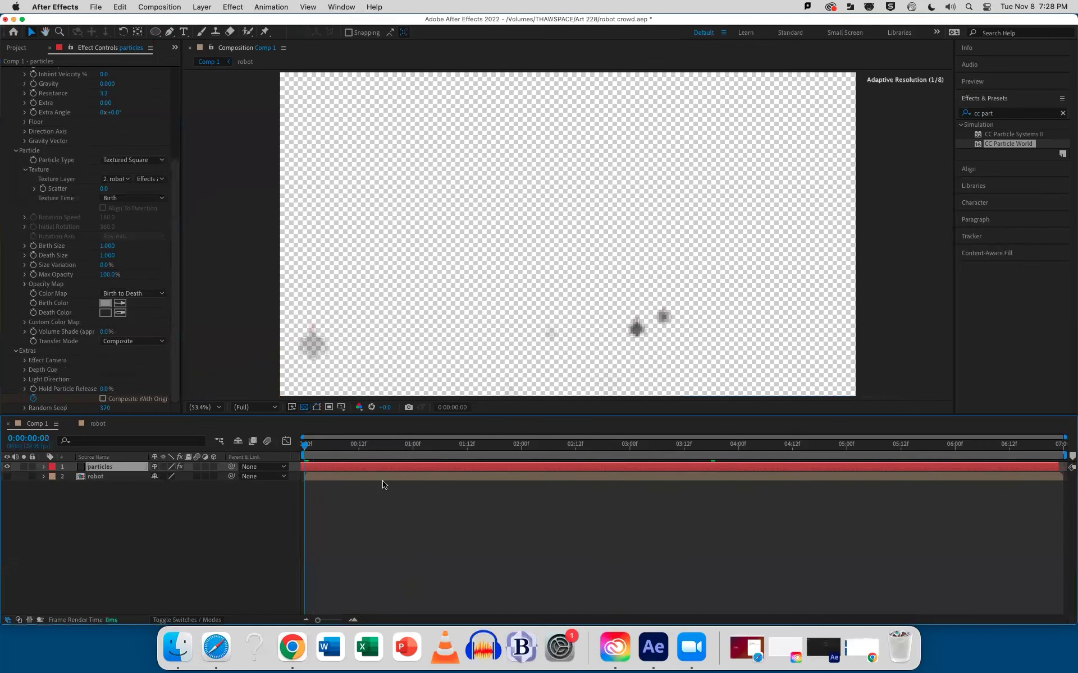
drag(342, 461, 643, 444)
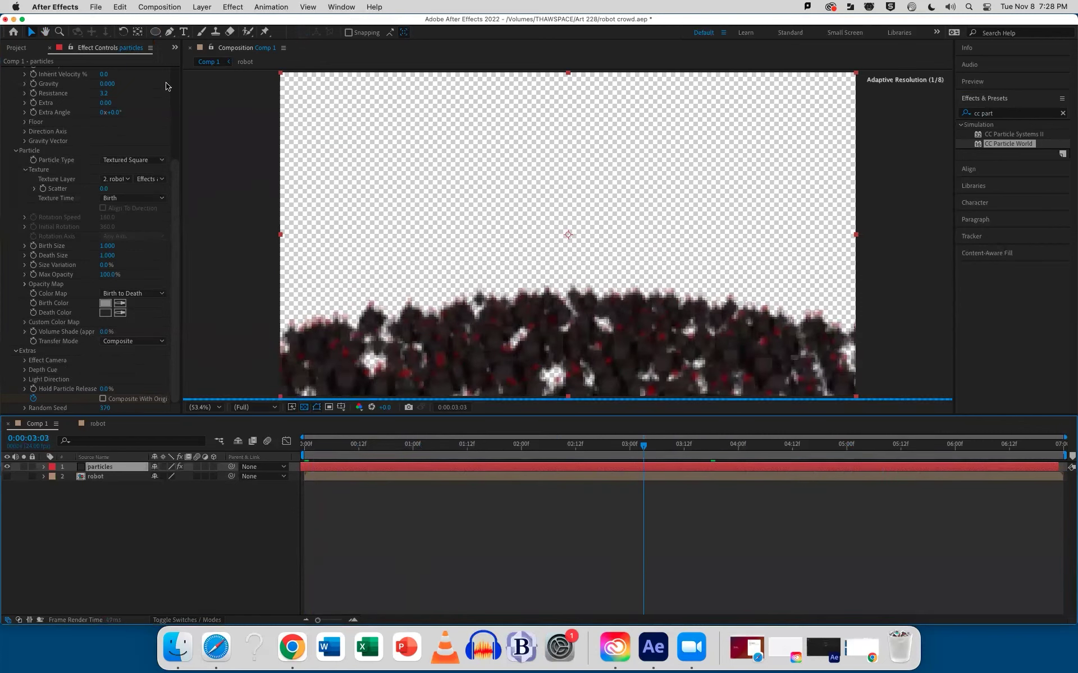
Step: Set the particles' Longevity to 37.94 seconds and the producer's Position Y to 0.20
scroll(177, 79, up, 5)
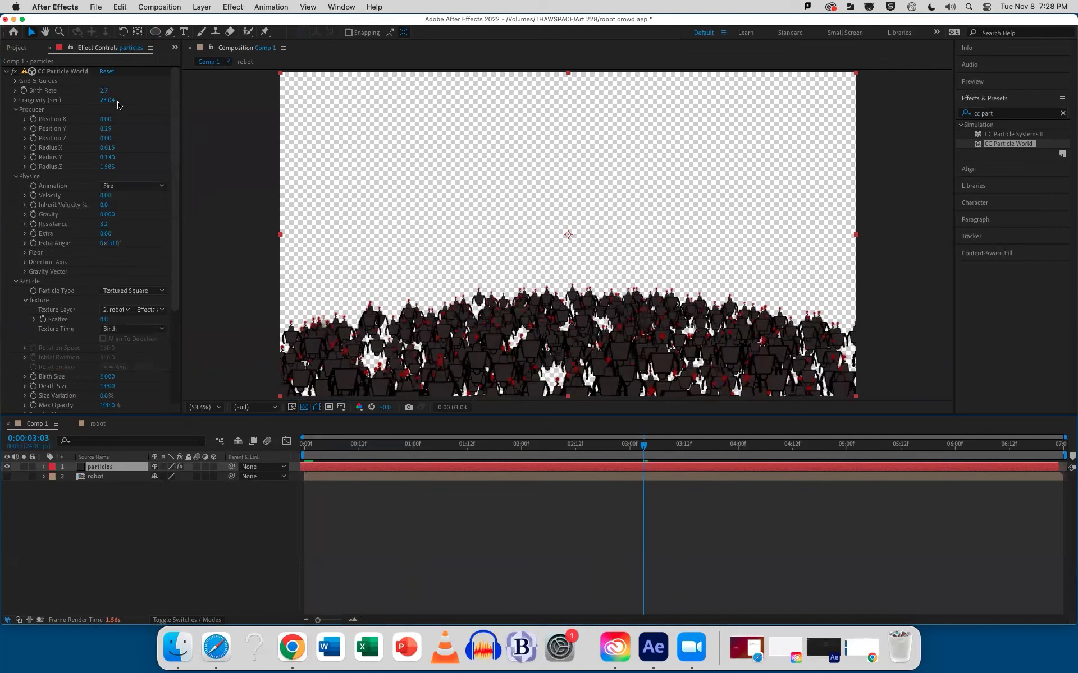
drag(106, 100, 732, 100)
drag(942, 99, 903, 100)
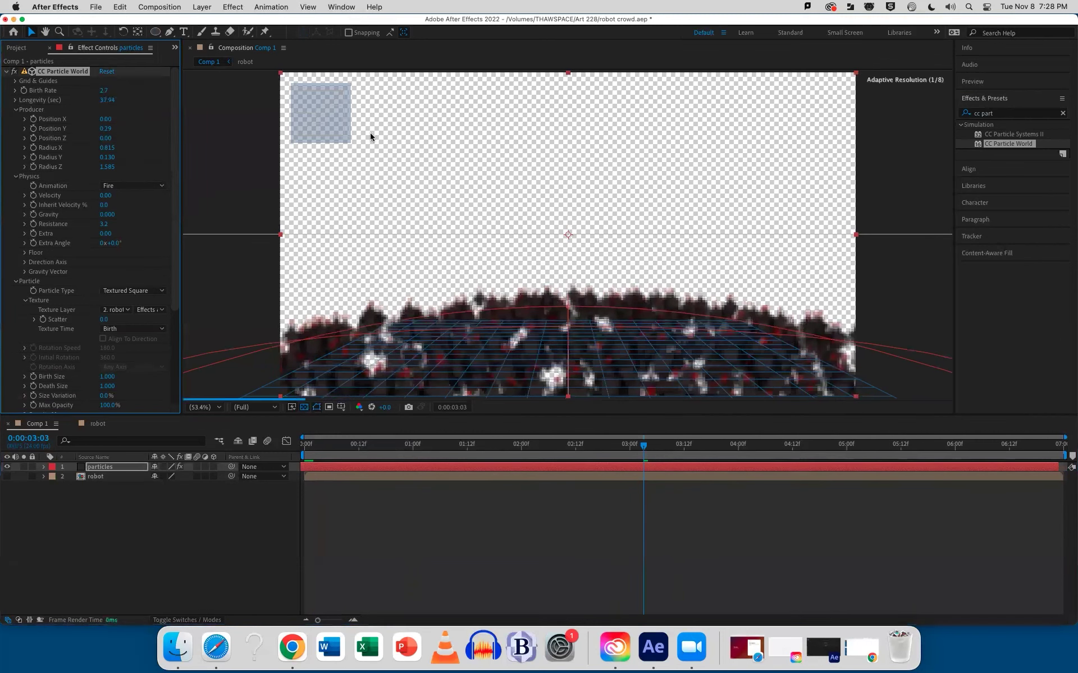
drag(105, 128, 96, 128)
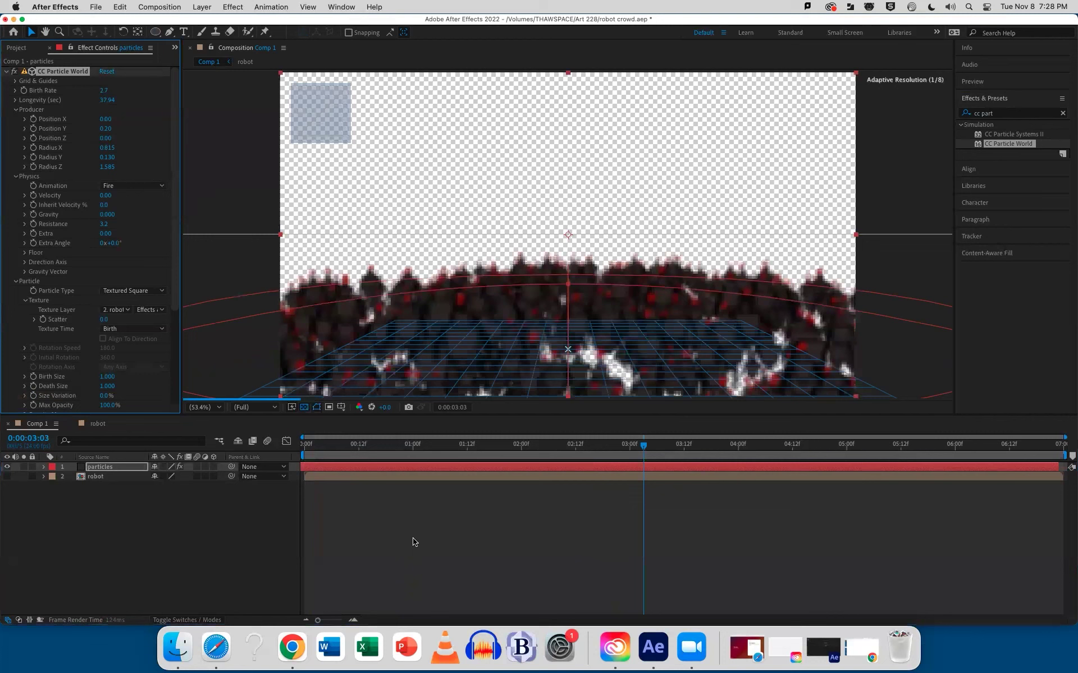
click(414, 542)
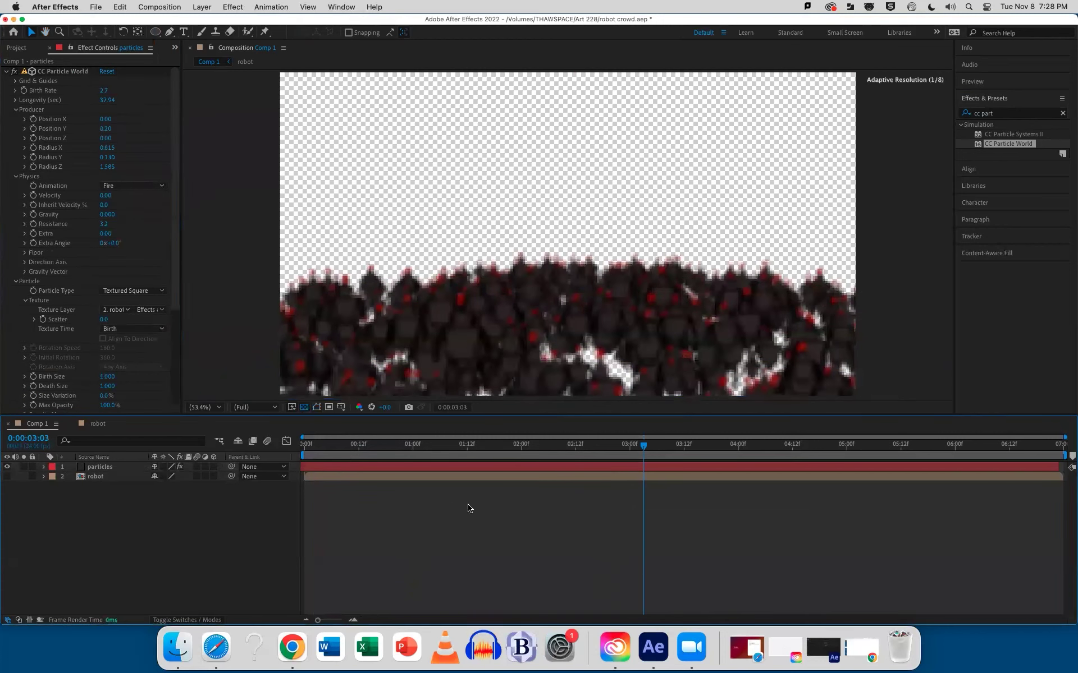
Step: Slide the particles layer earlier, undo the excessive shift, and scrub the crowd from the start to 4:23
drag(559, 445, 331, 452)
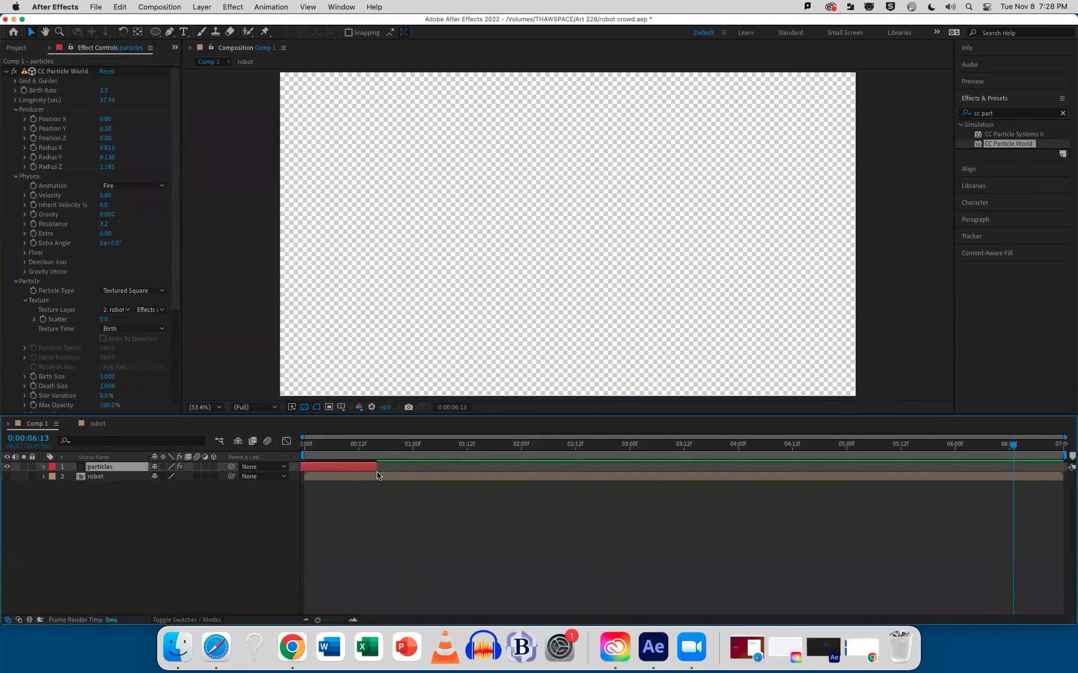
key(super+z)
key(Home)
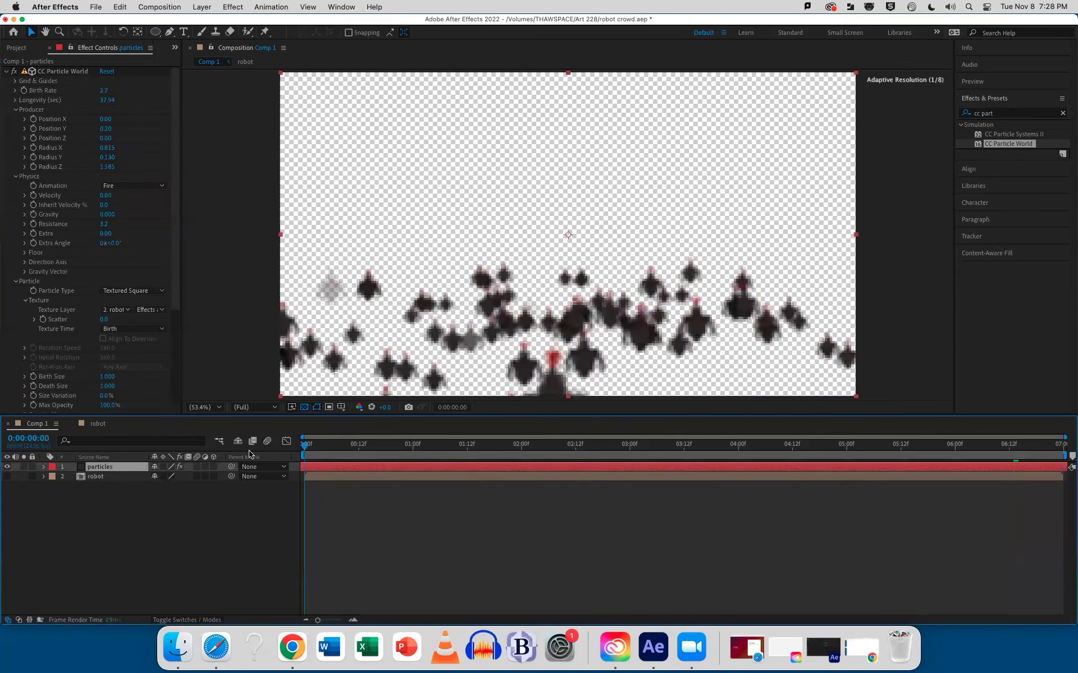
drag(308, 445, 842, 433)
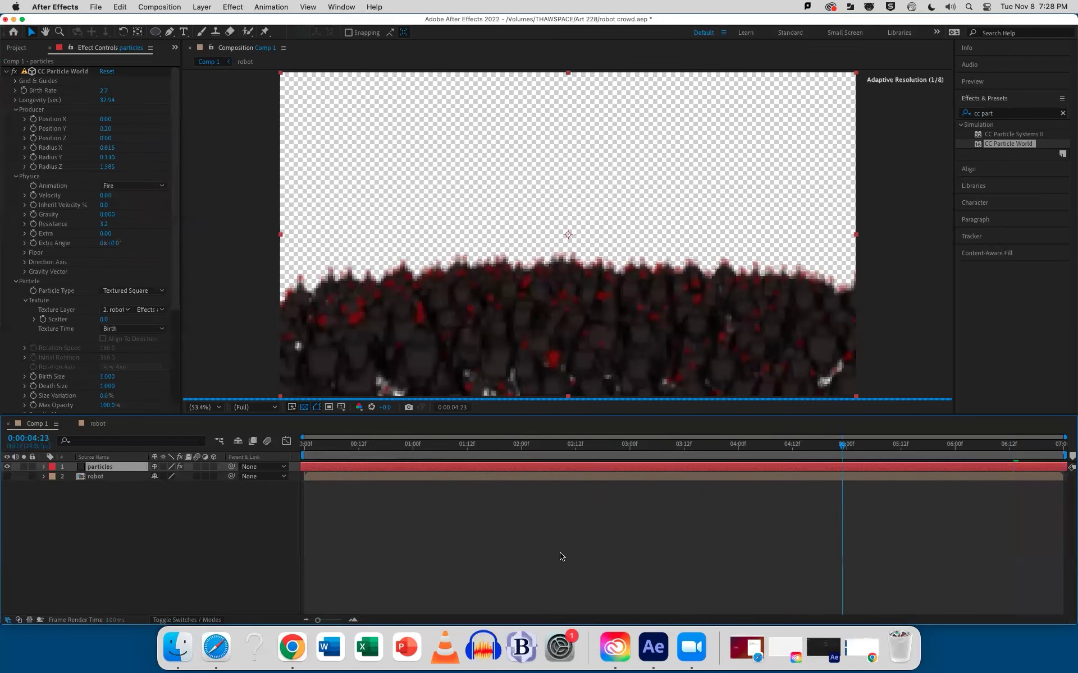
Step: Set the duration of Comp 1 to 40 seconds in its composition settings
click(161, 6)
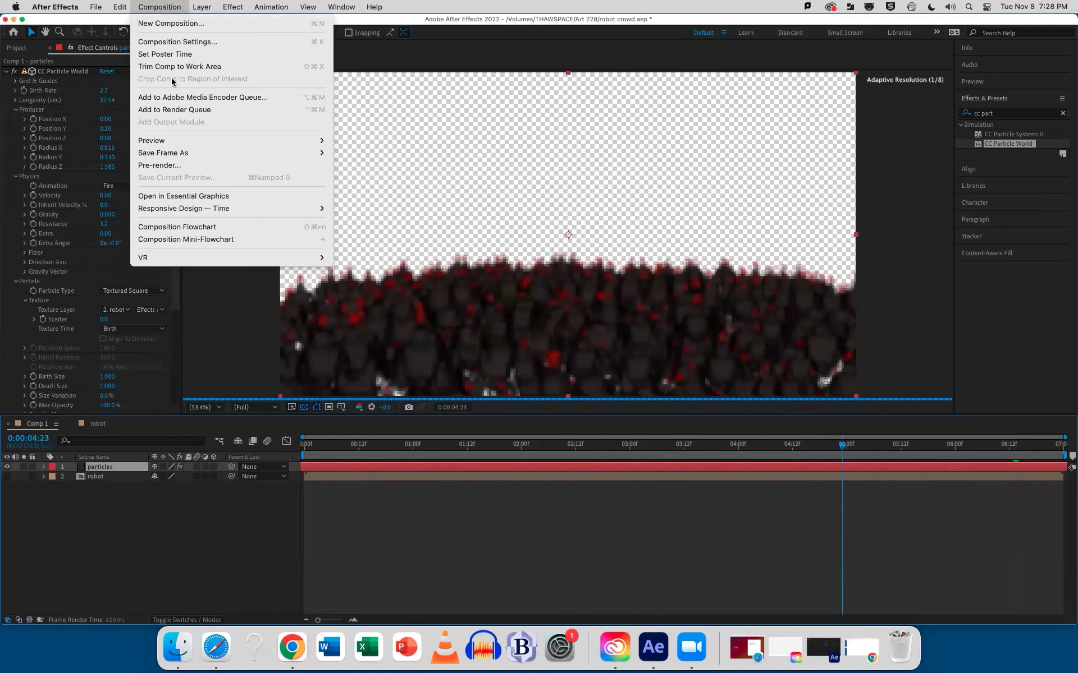
click(171, 42)
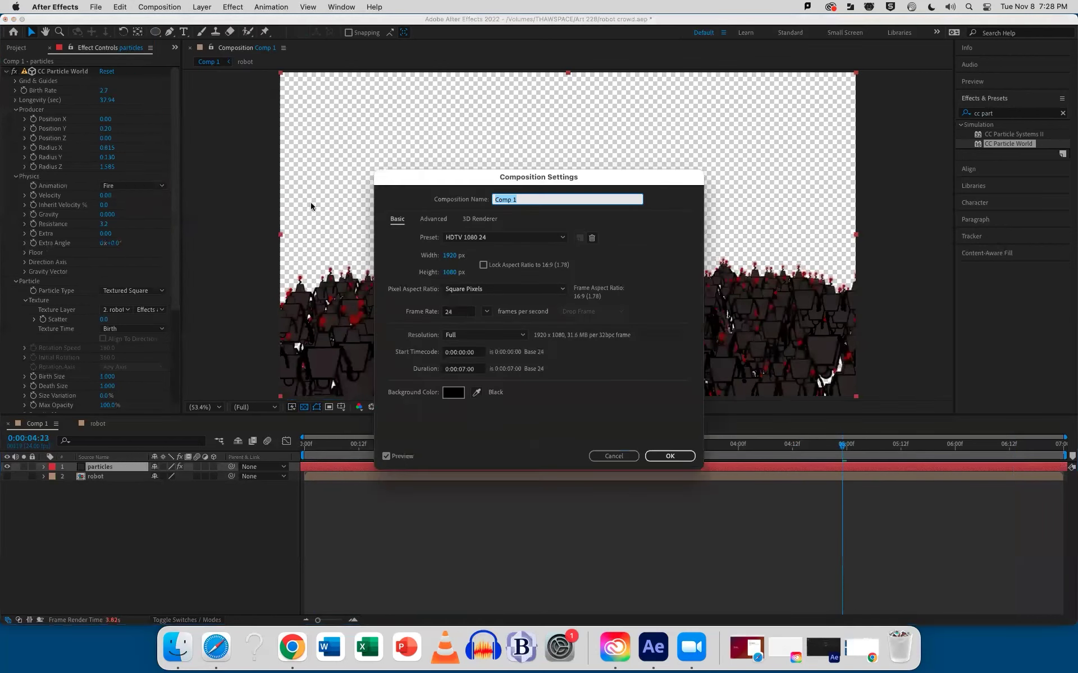
click(467, 370)
text(40.)
key(Return)
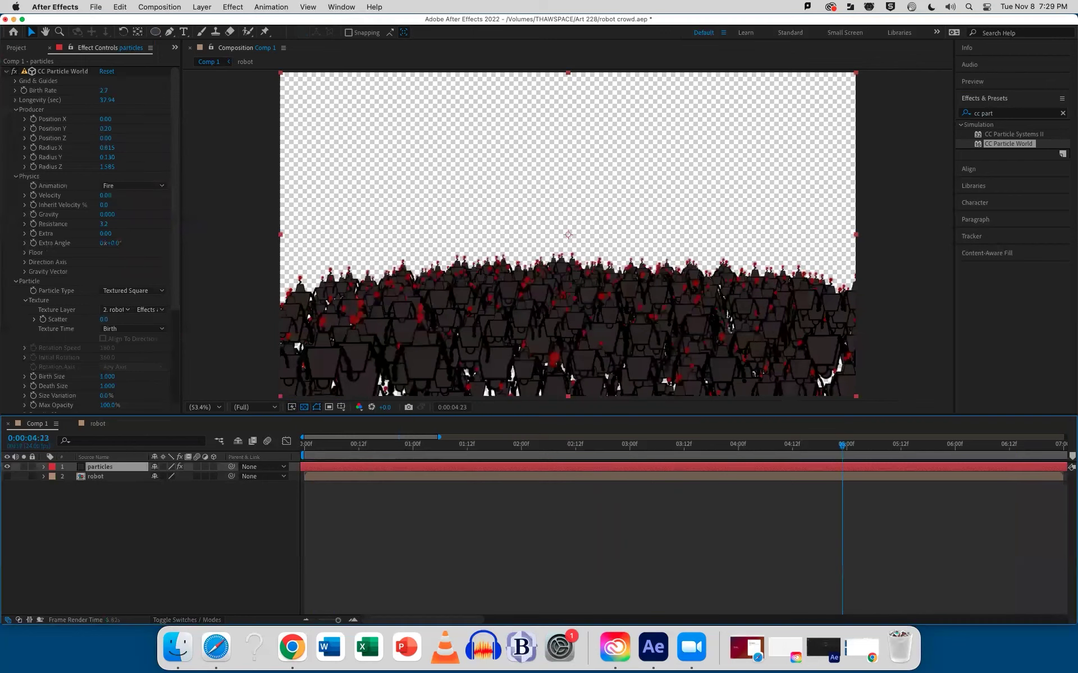
Step: Open the robot precomp to examine its layers and keyframes, and return to Comp 1
double_click(406, 478)
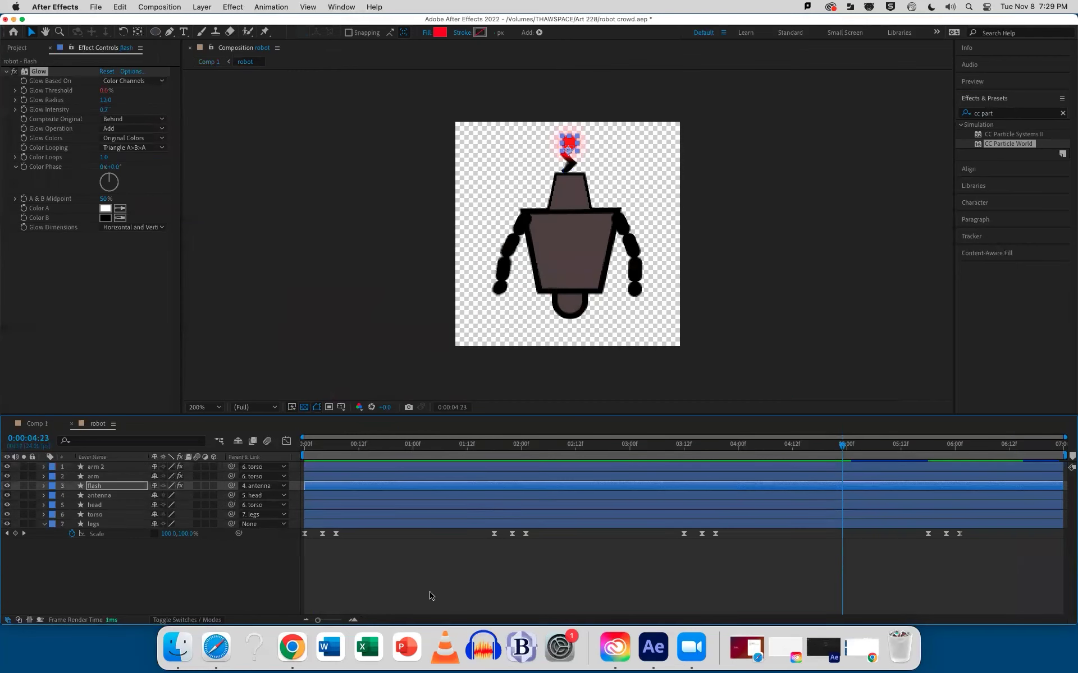
click(35, 424)
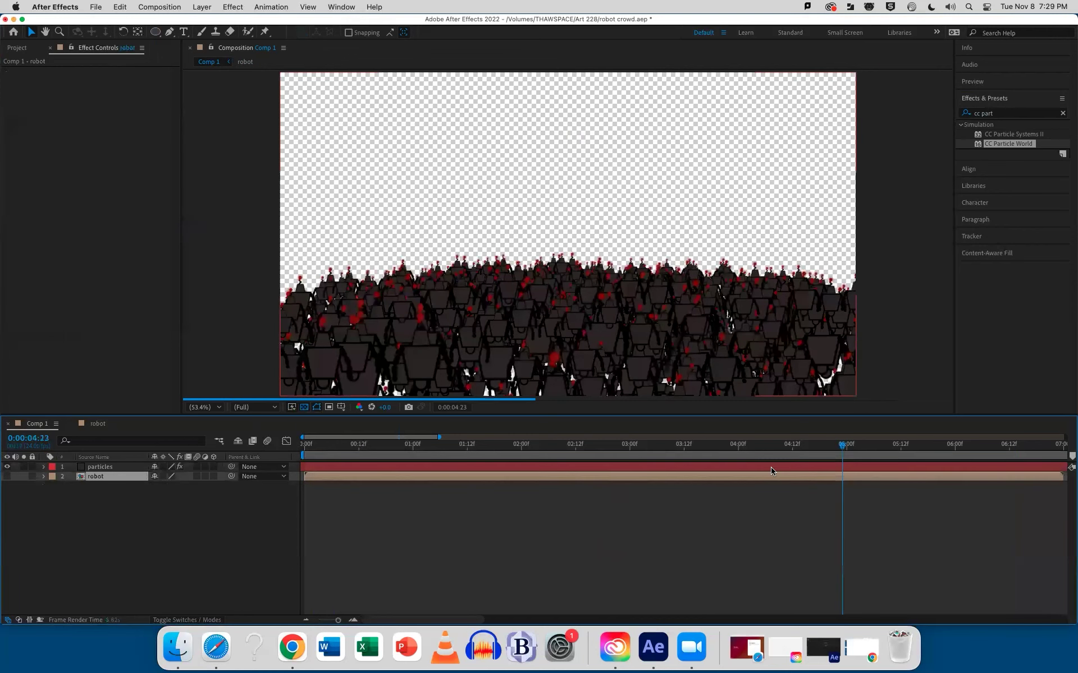
Step: Extend the end of the particles layer to about 15:00 and scrub the crowd to 9:15
click(771, 471)
drag(612, 469, 1034, 470)
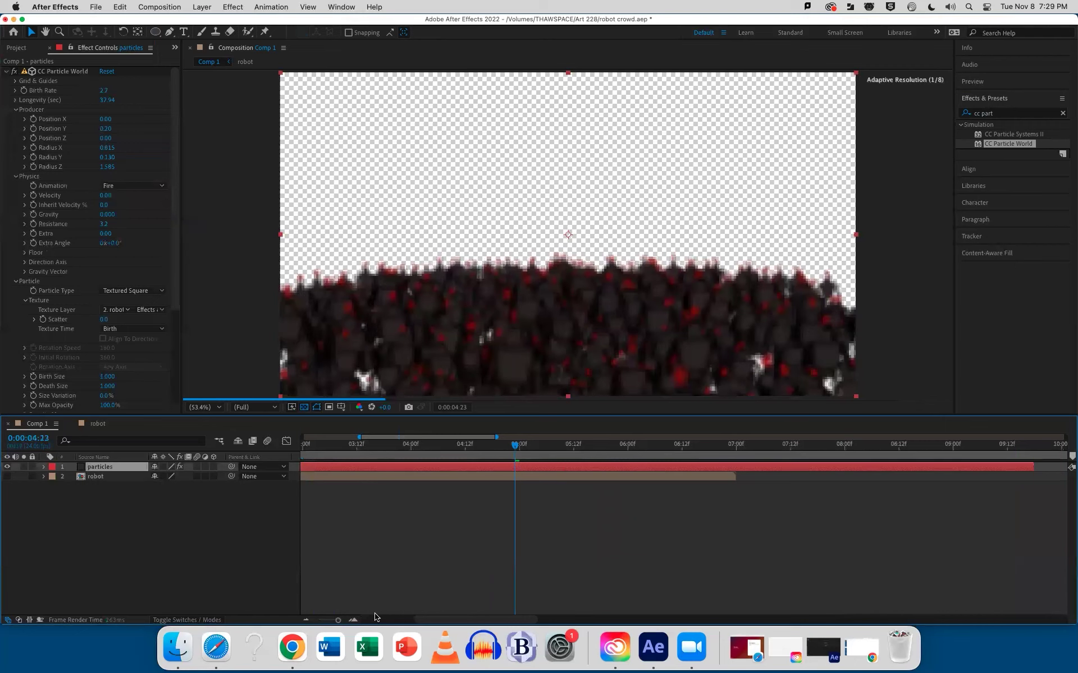
key(d)
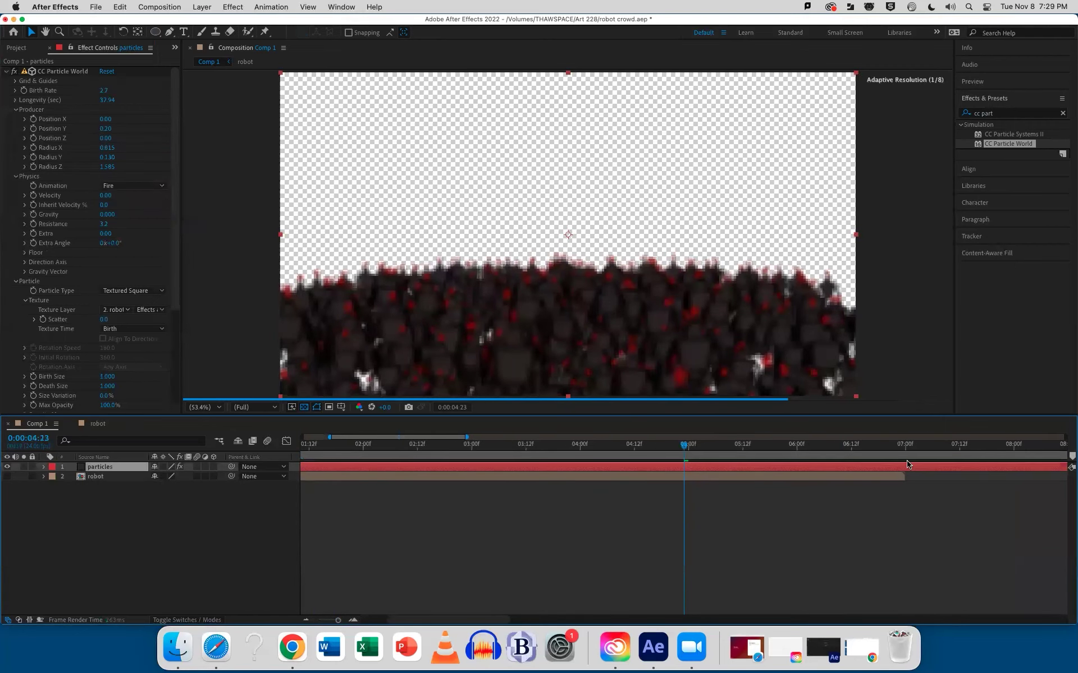
drag(688, 445, 1068, 467)
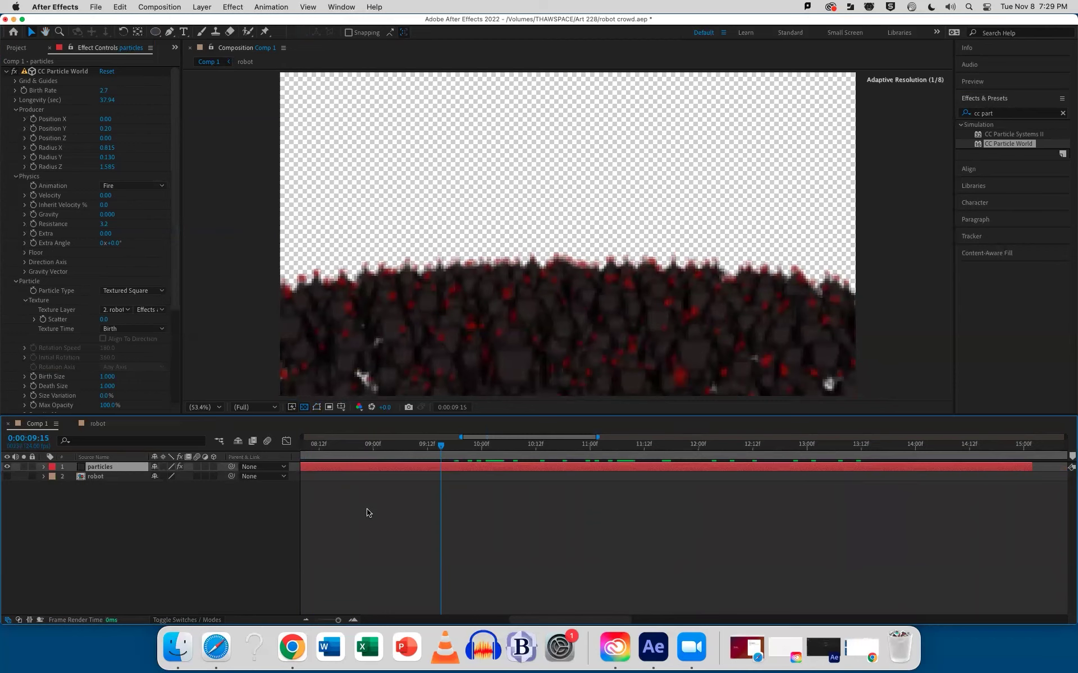
Step: Set the composition preview resolution to Third and play the crowd from 10:11
click(253, 407)
click(250, 456)
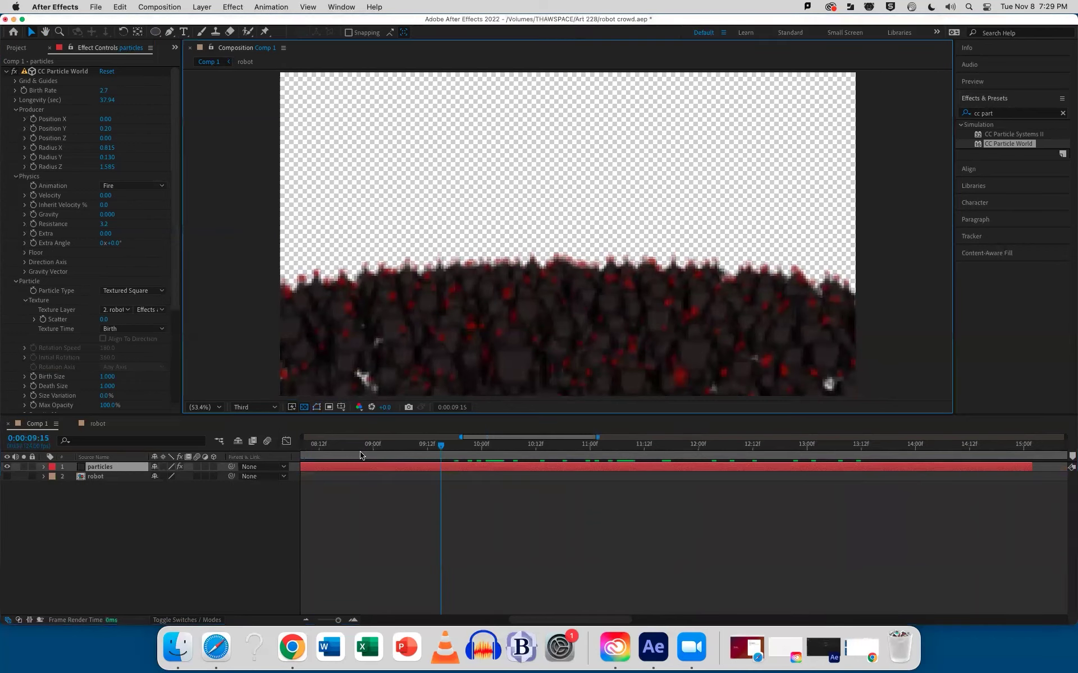
drag(448, 453, 529, 461)
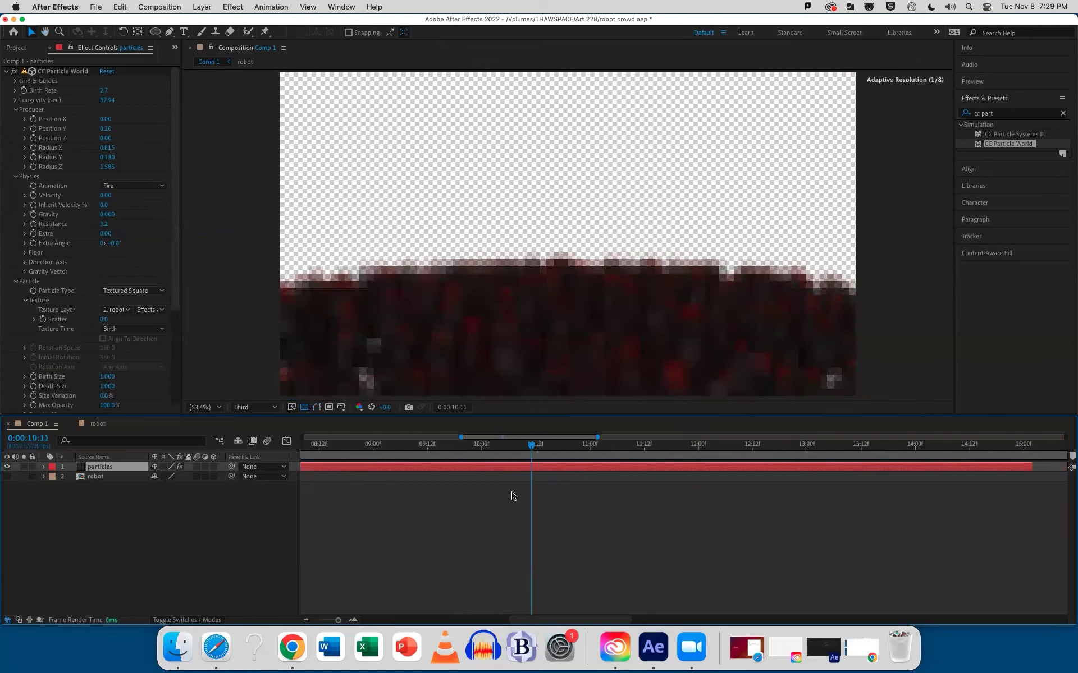
key(space)
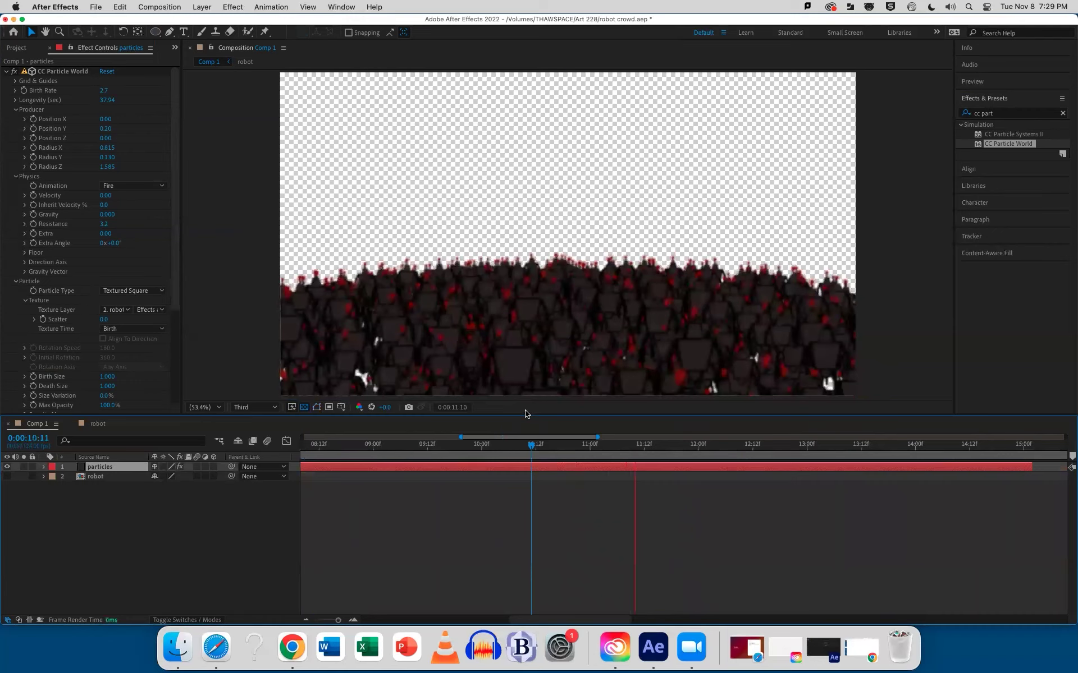
key(space)
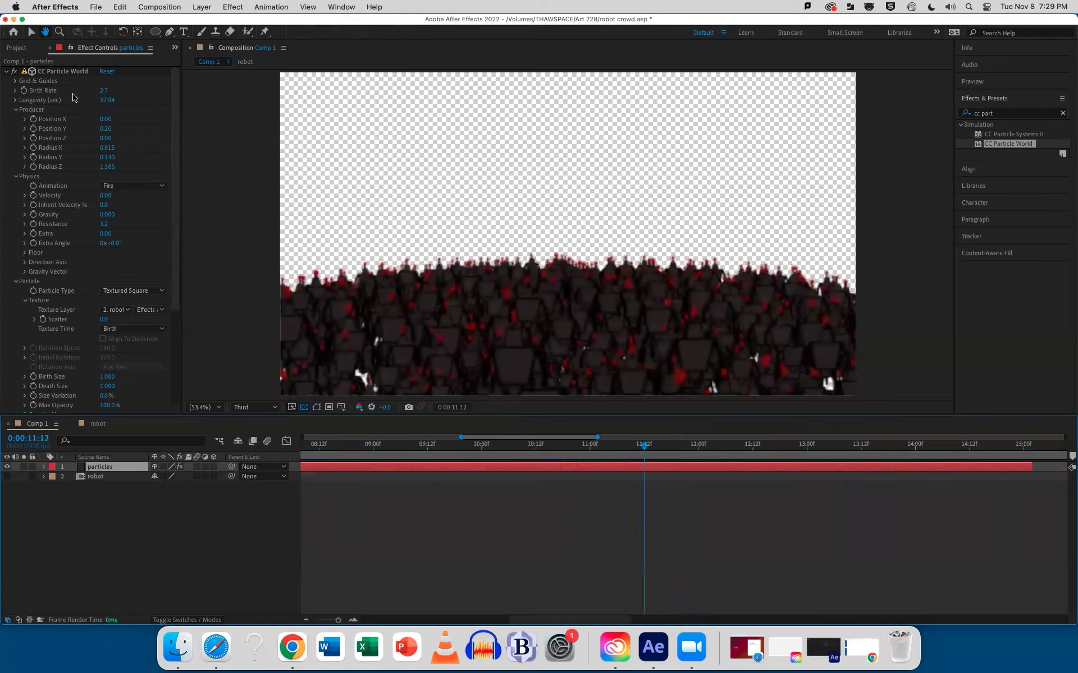
Step: Lower the particles' Birth Rate to 0.7 and preview the thinner crowd from 11:12
drag(105, 92, 97, 98)
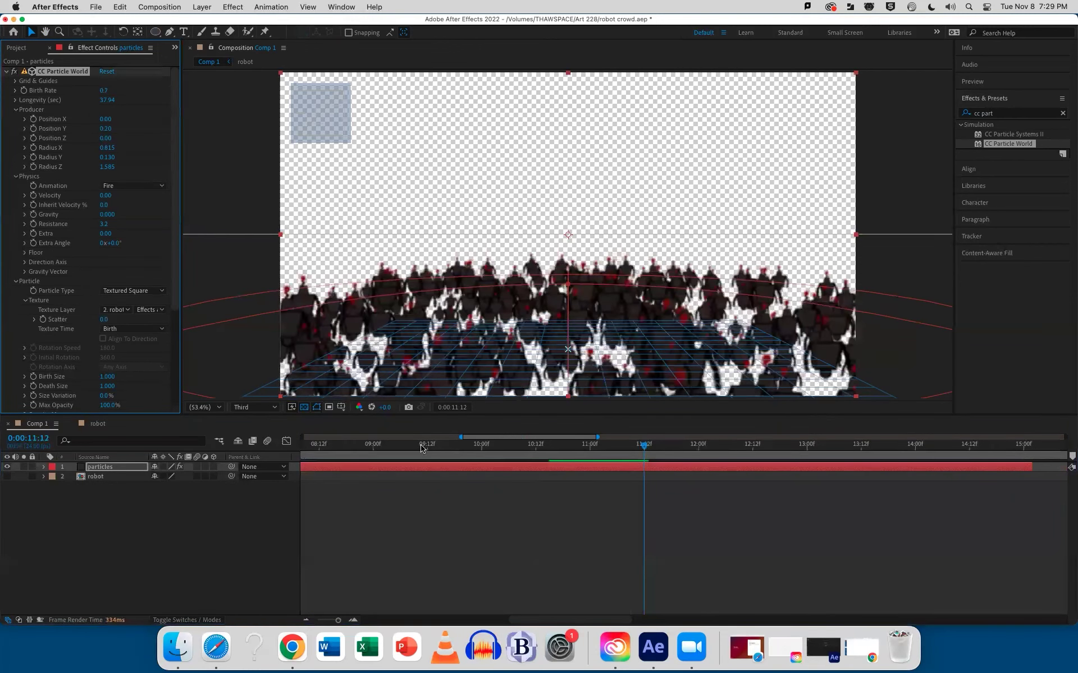
key(space)
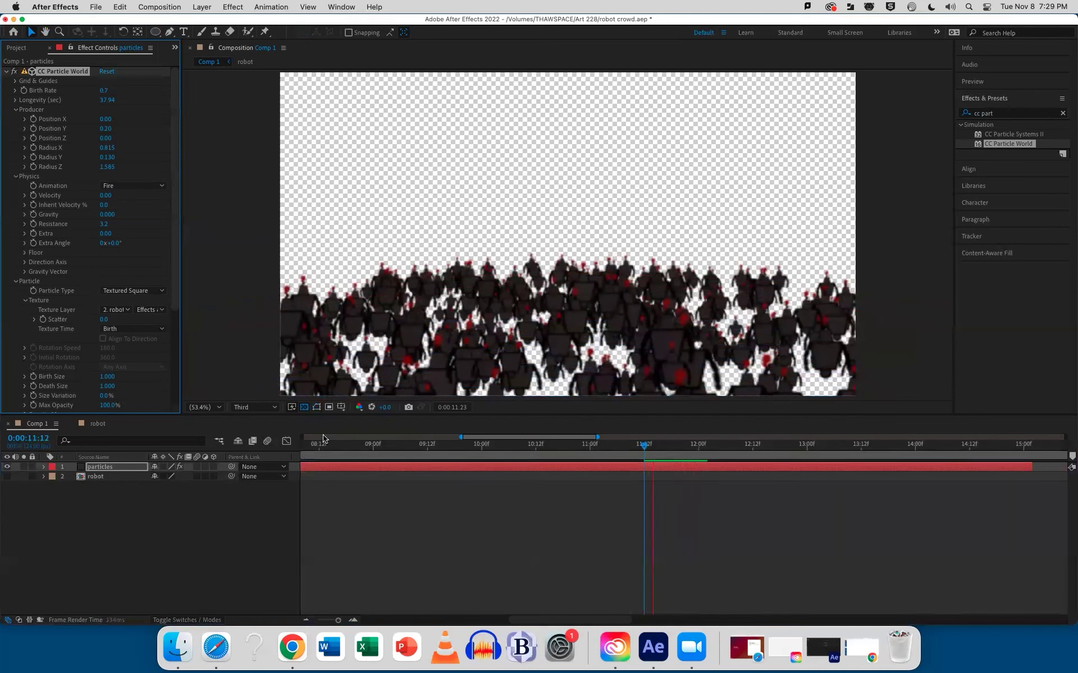
key(space)
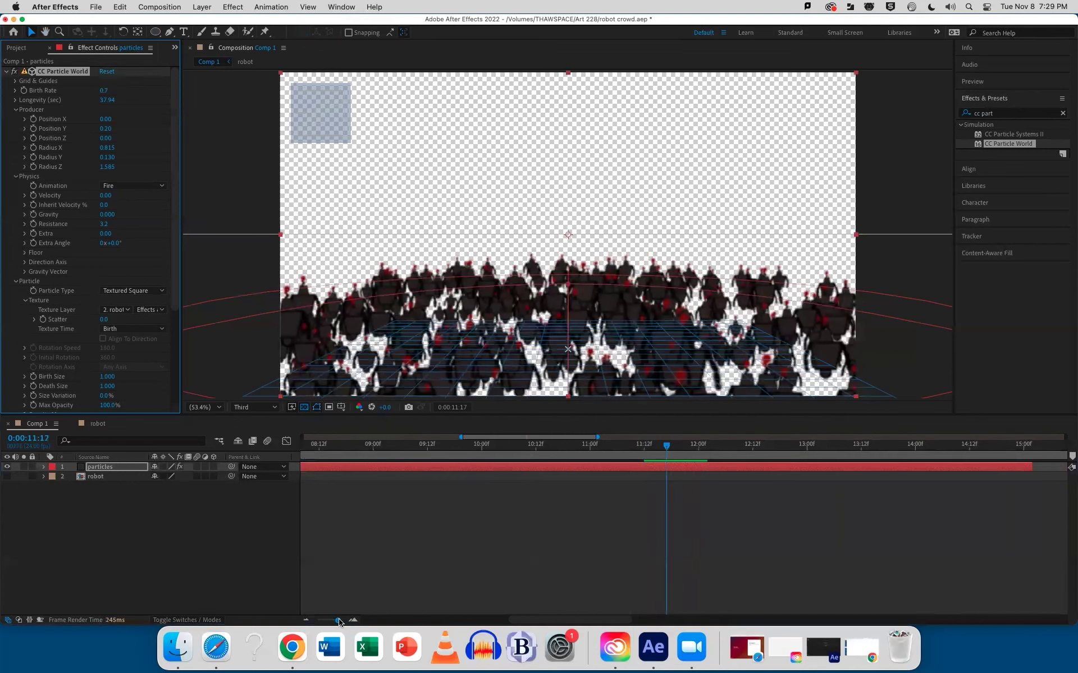
Step: Preview the crowd filling in from 2:09 and turn off the composition's transparency grid
drag(338, 620, 269, 621)
click(349, 446)
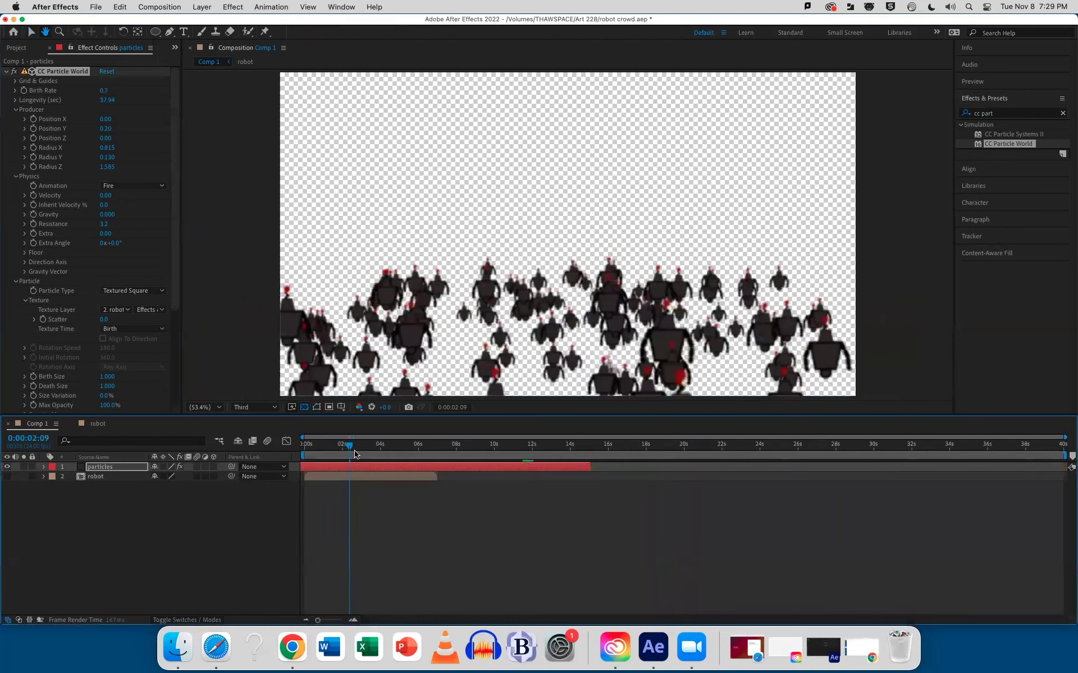
key(space)
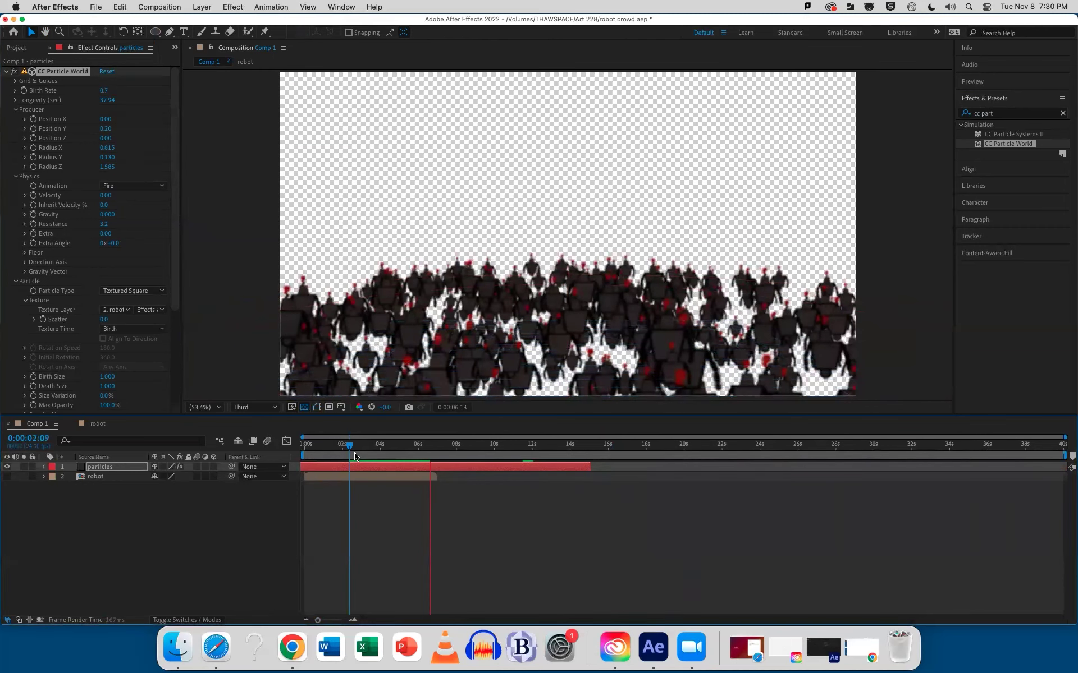
key(space)
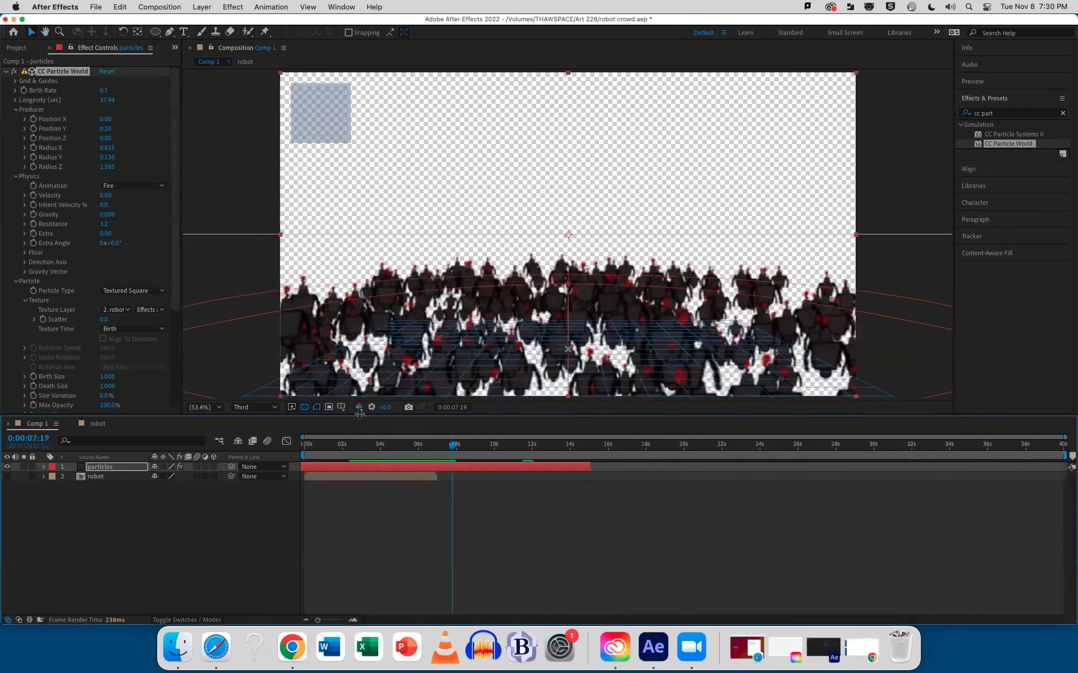
click(304, 407)
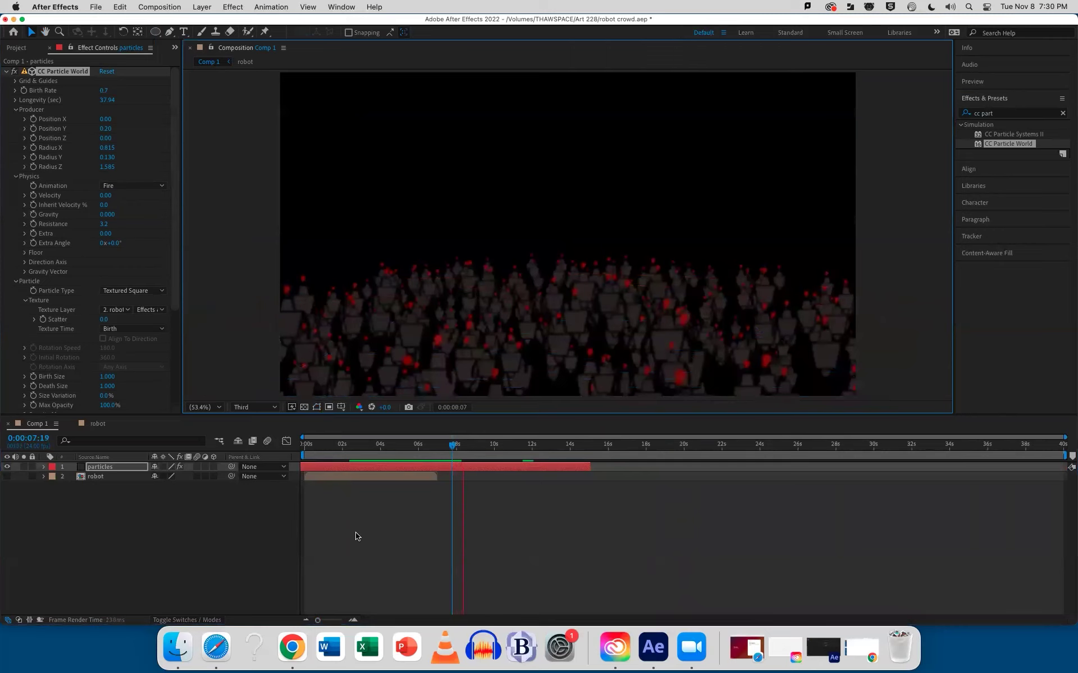
Step: Return to the composition start, open the robot precomp to play its animation, and go back to Comp 1
key(Home)
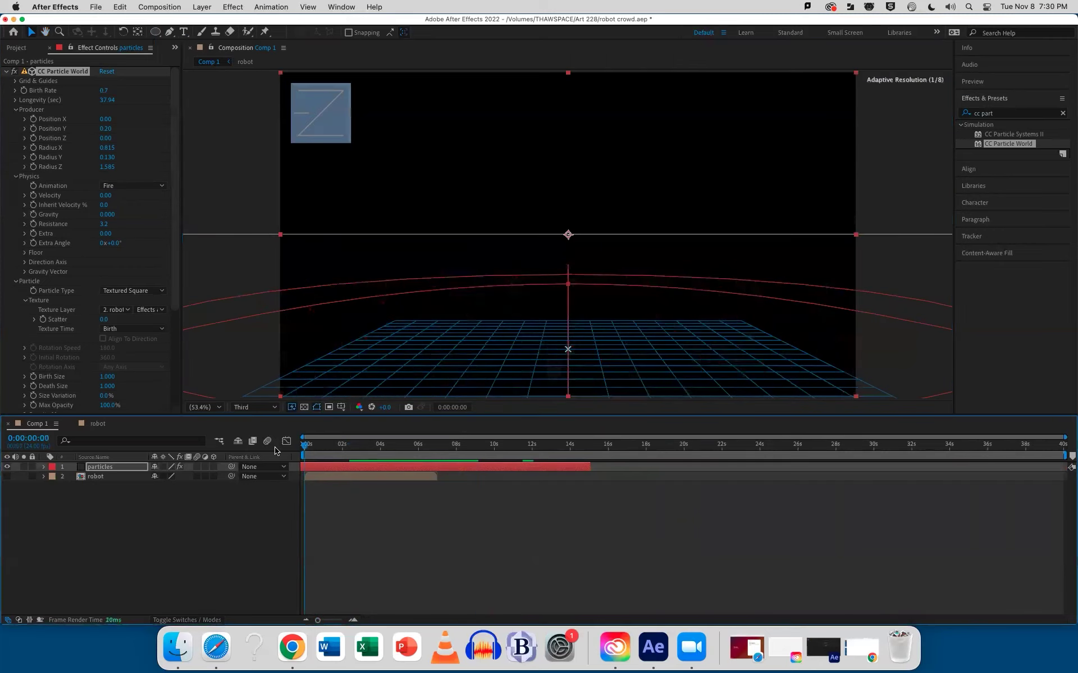
click(332, 479)
double_click(332, 478)
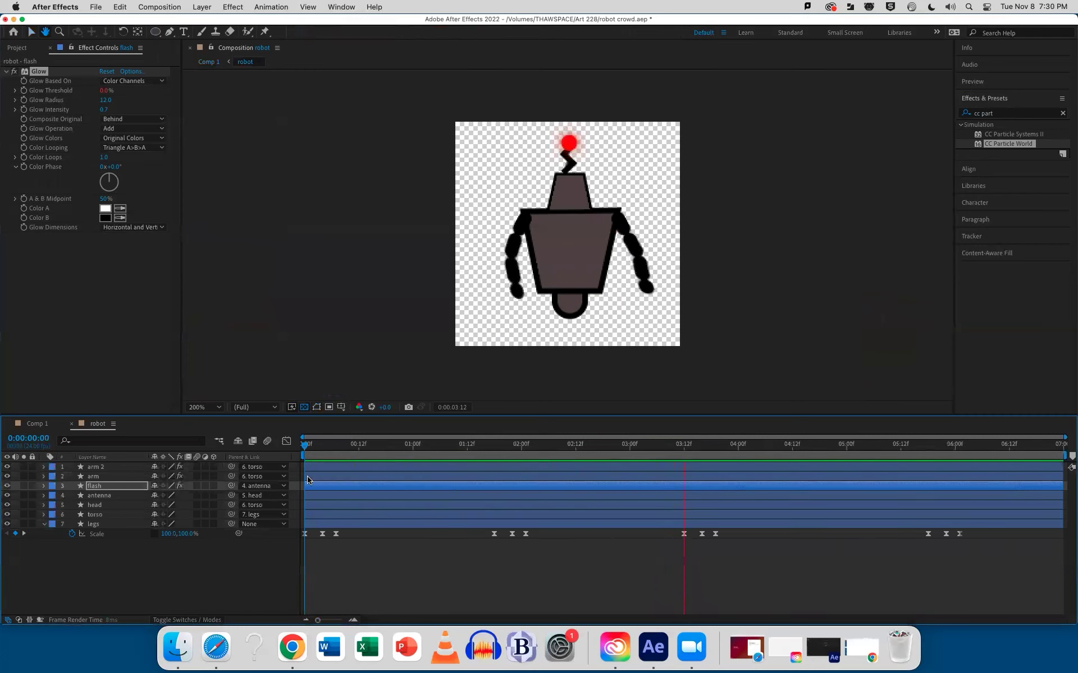
key(space)
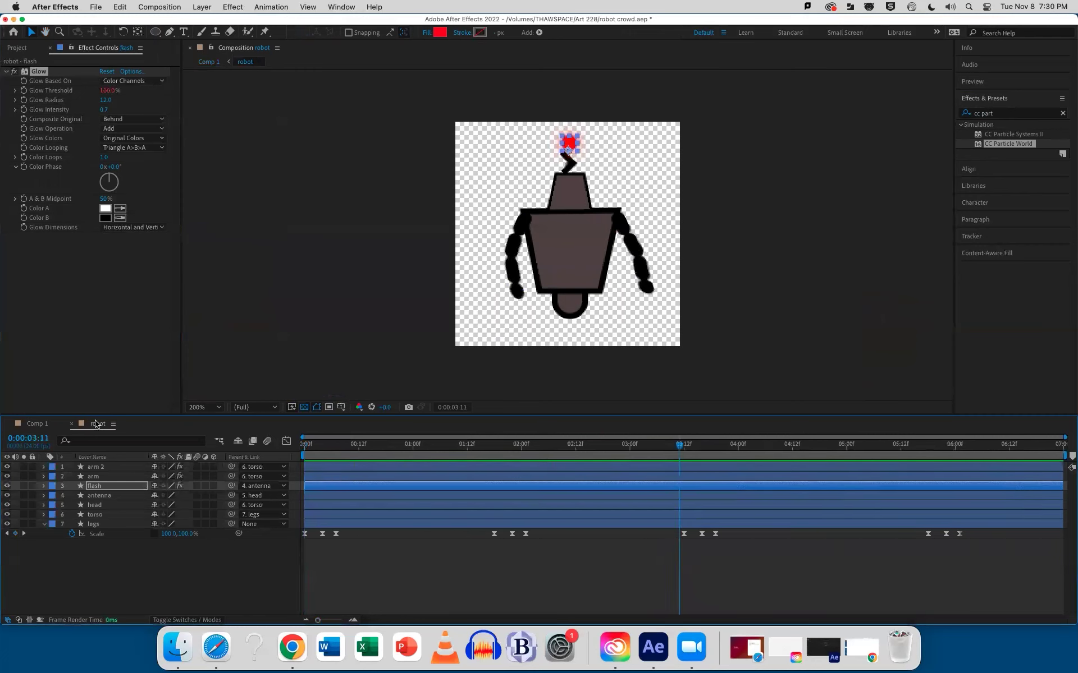
click(37, 425)
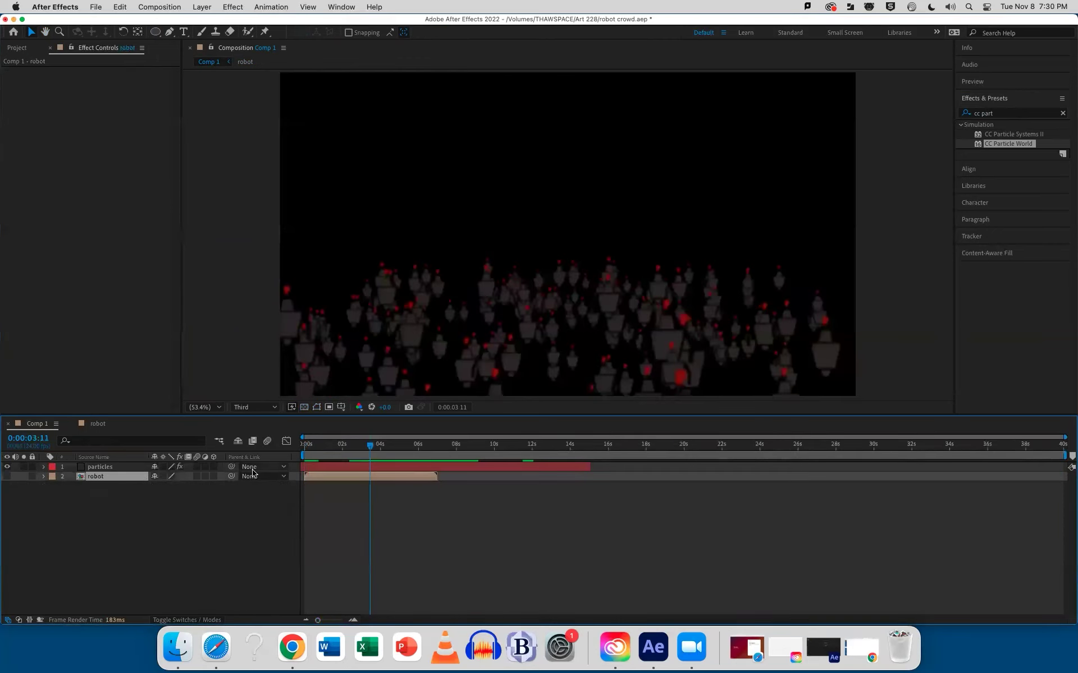
Step: Delete the particles layer from Comp 1 and make the robot layer visible
click(96, 470)
key(Delete)
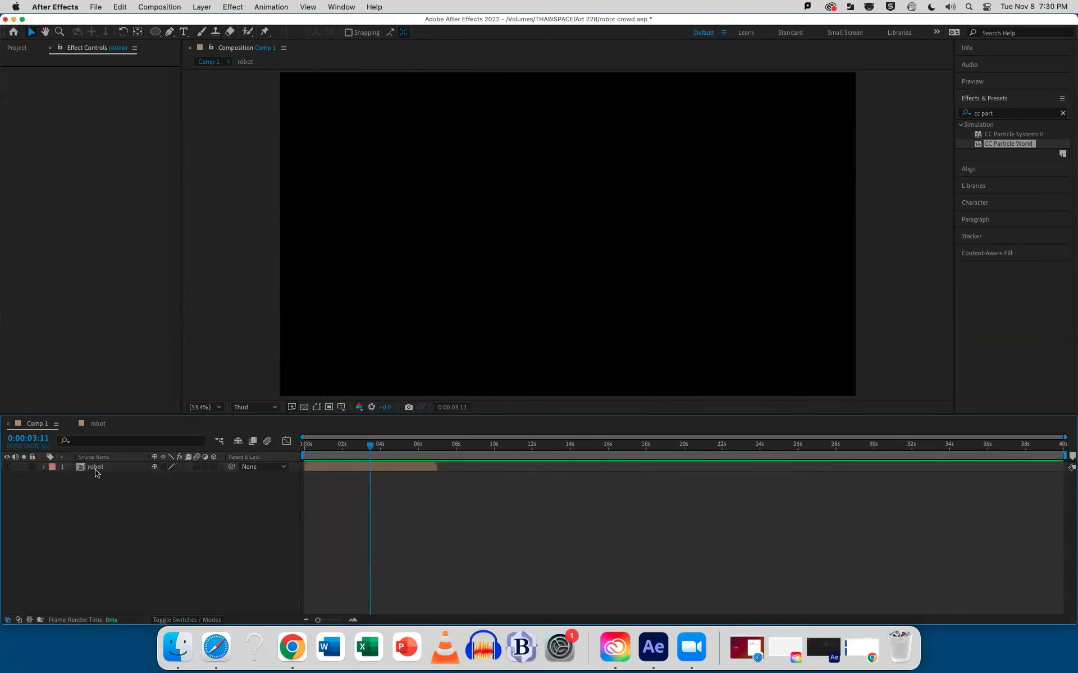
click(7, 468)
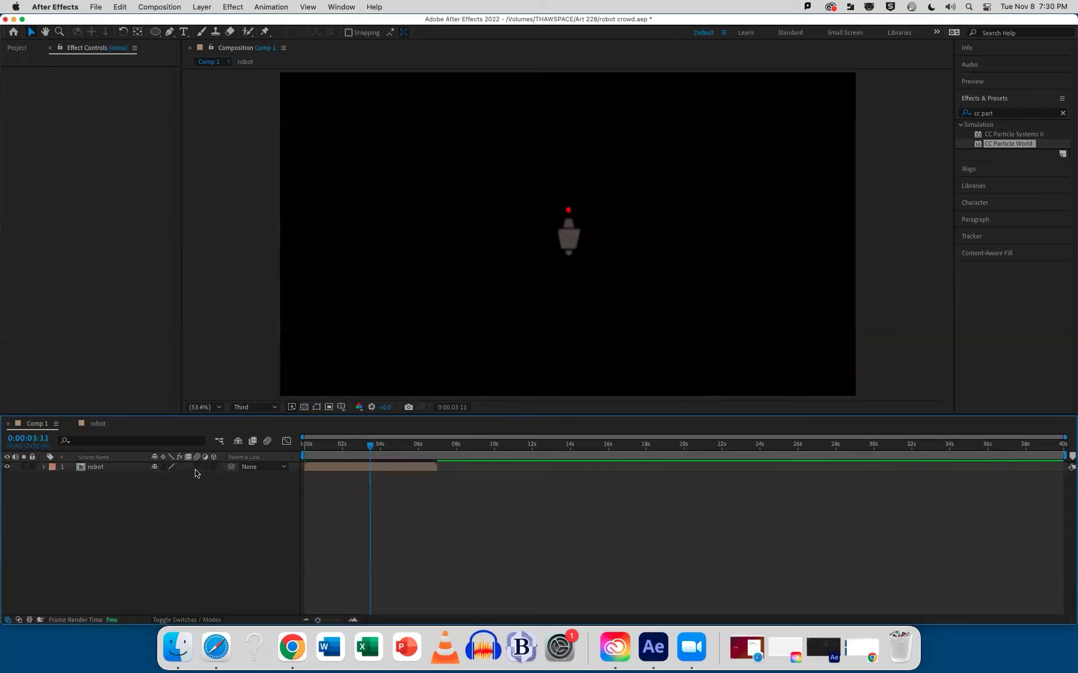
Step: Preview the single robot from the start of Comp 1 and return the current time to 0:00
key(Home)
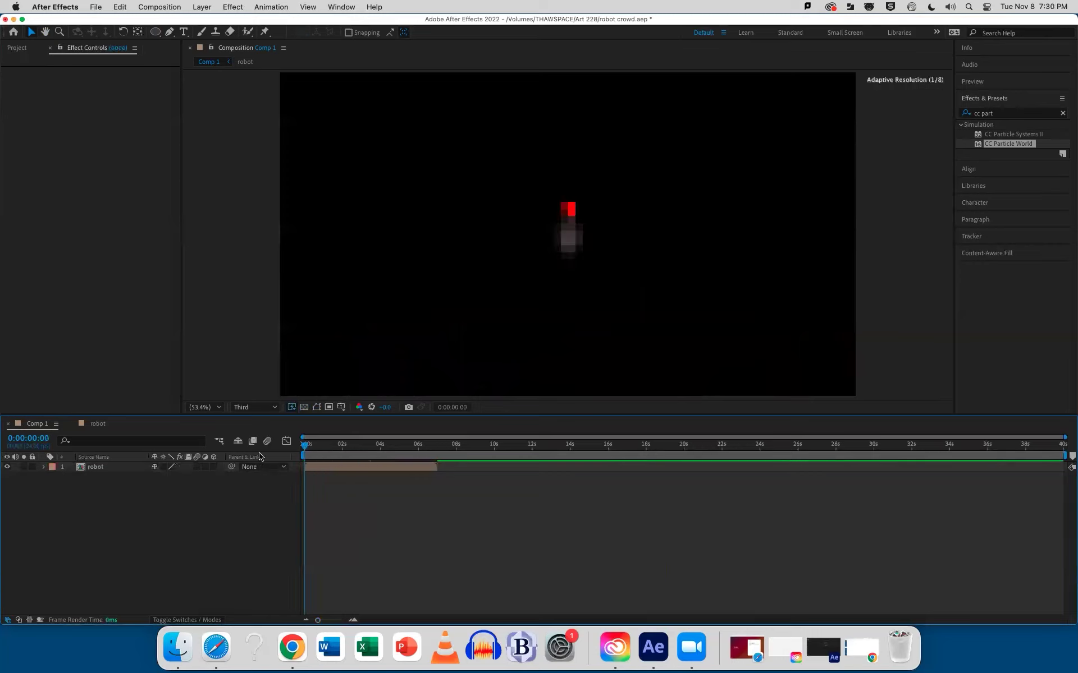
key(space)
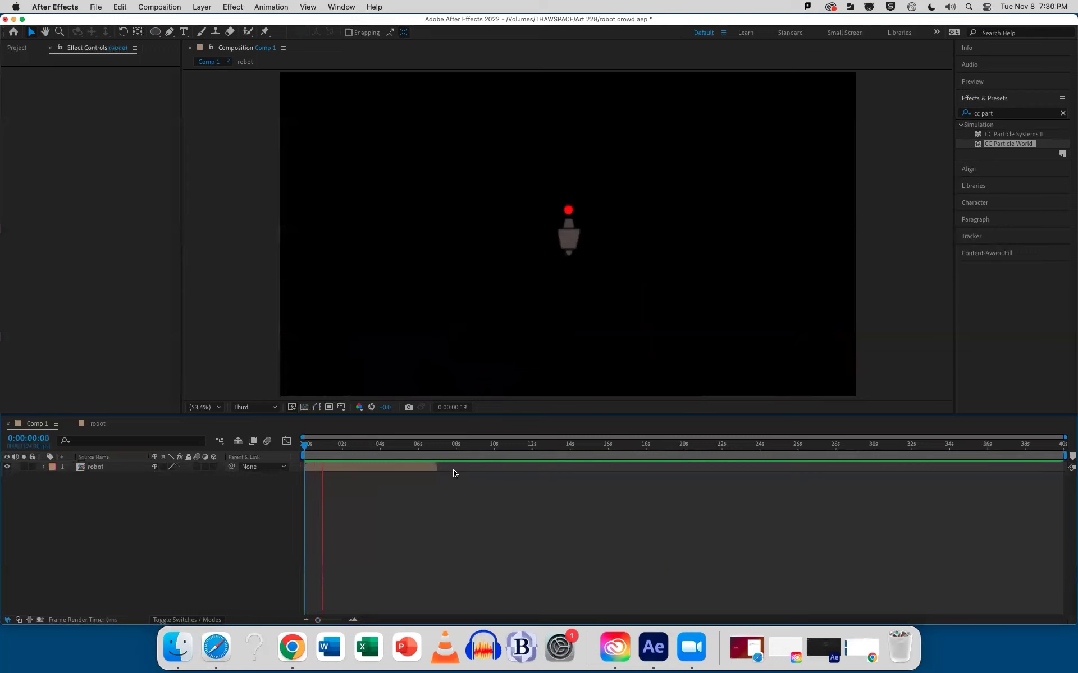
key(space)
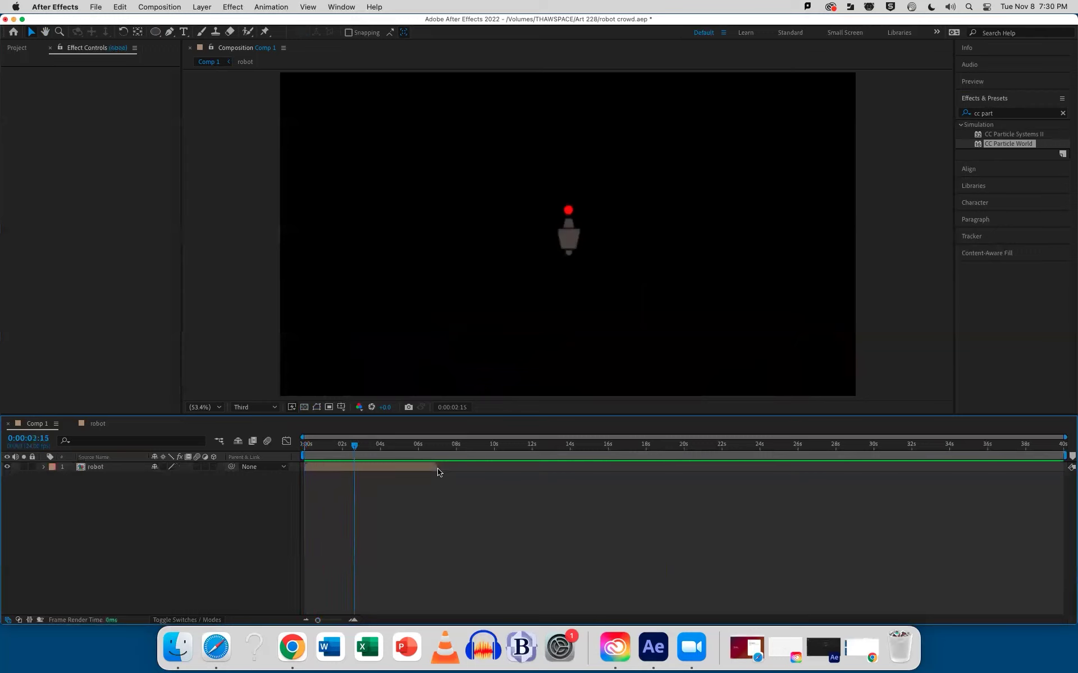
drag(359, 453, 275, 447)
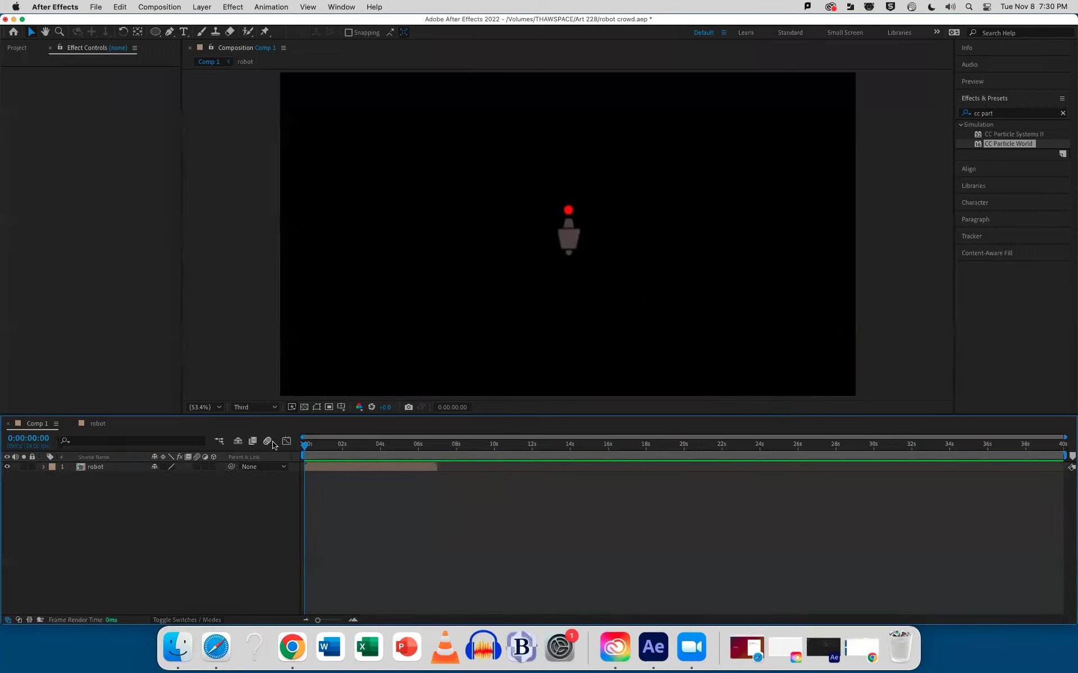
Step: Search the effects for "cc repe" and apply CC RepeTile to the robot layer
click(104, 467)
double_click(1000, 115)
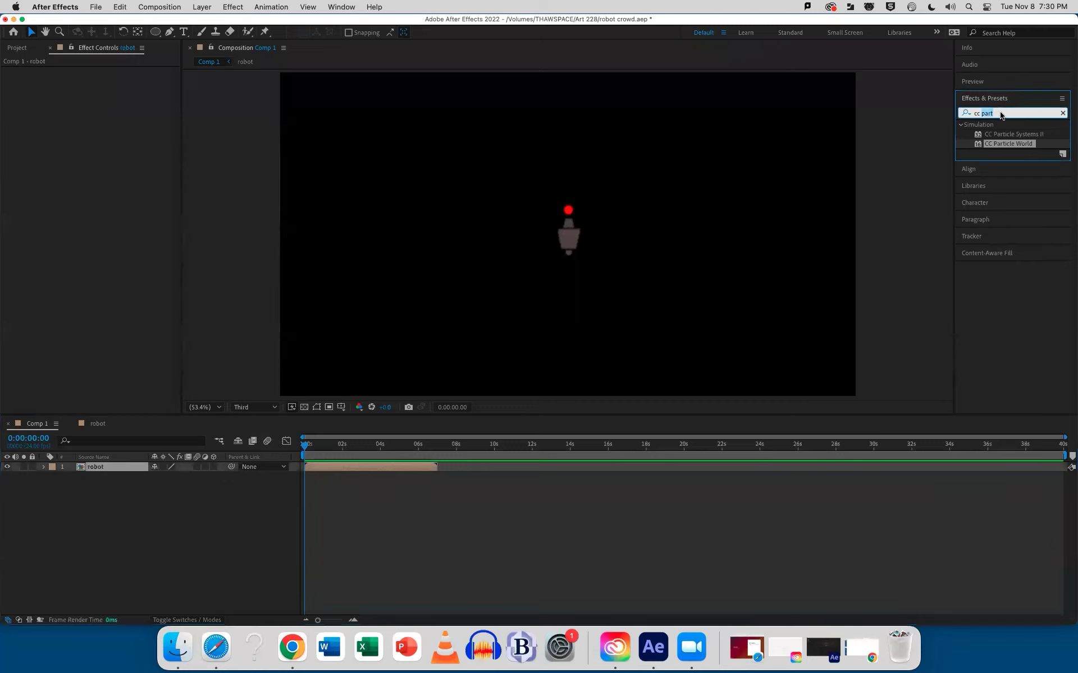
text(cc repe)
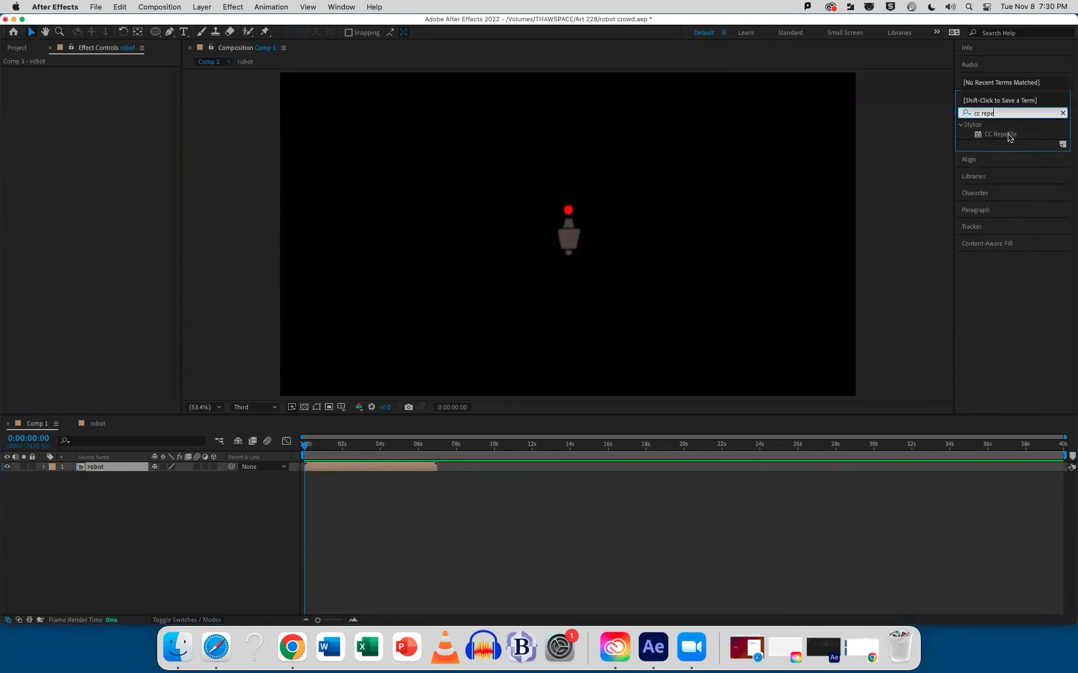
drag(1009, 138, 377, 469)
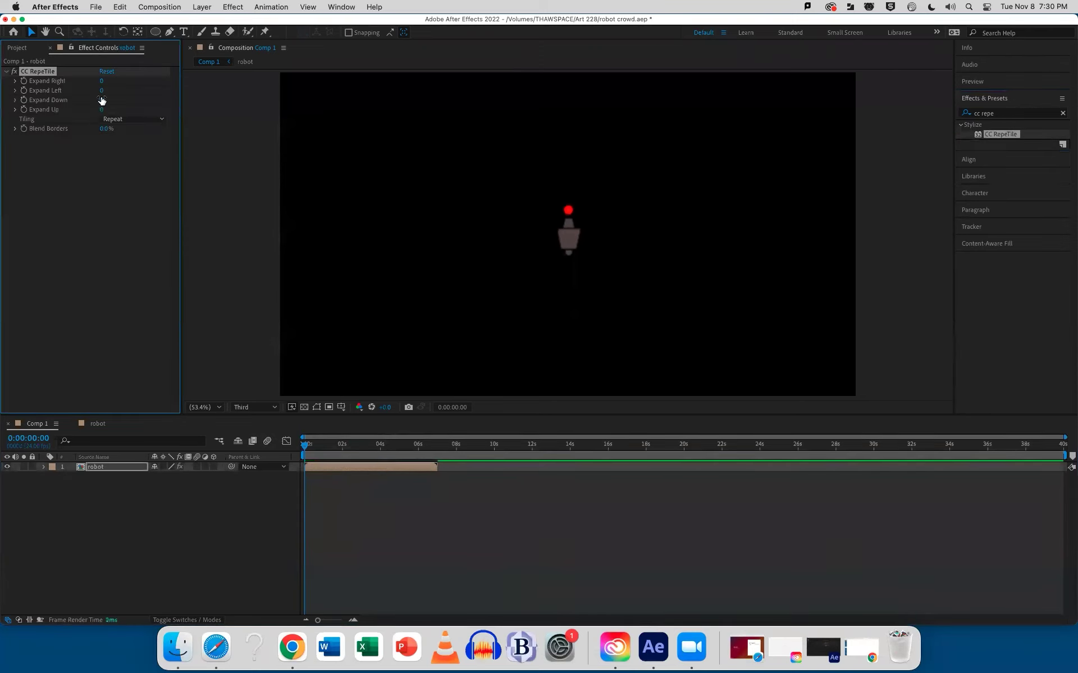
Step: Fill the frame with tiled robots by setting CC RepeTile's Expand Right to 986, Left to 915, Down to 992 and Up to 759
drag(103, 81, 113, 84)
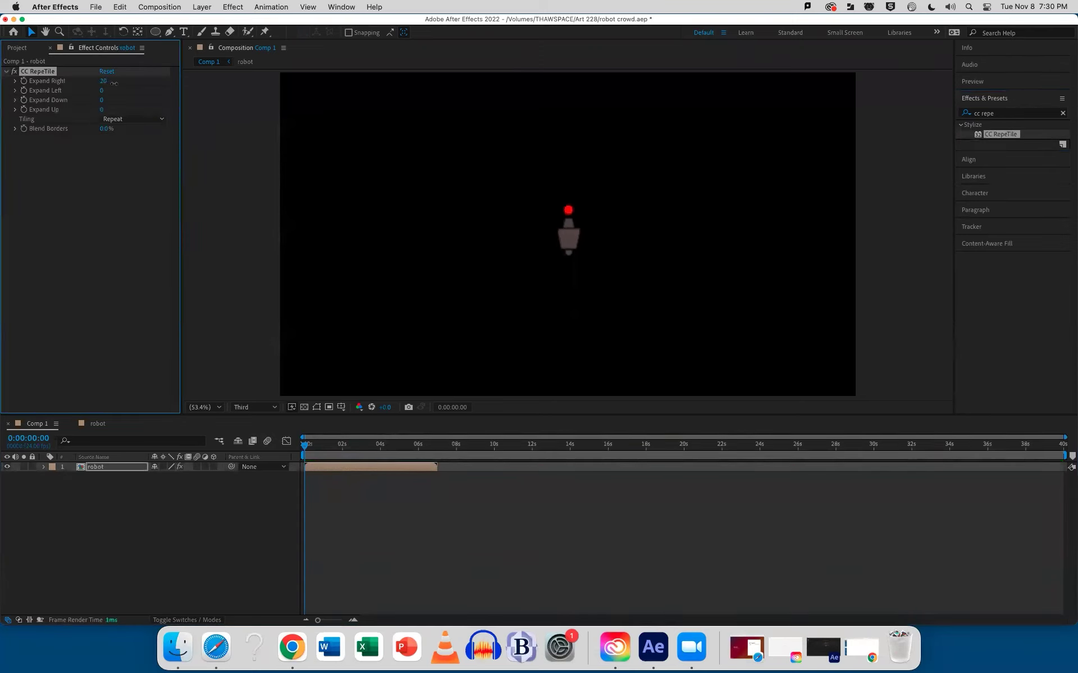
click(104, 91)
click(102, 90)
text(59)
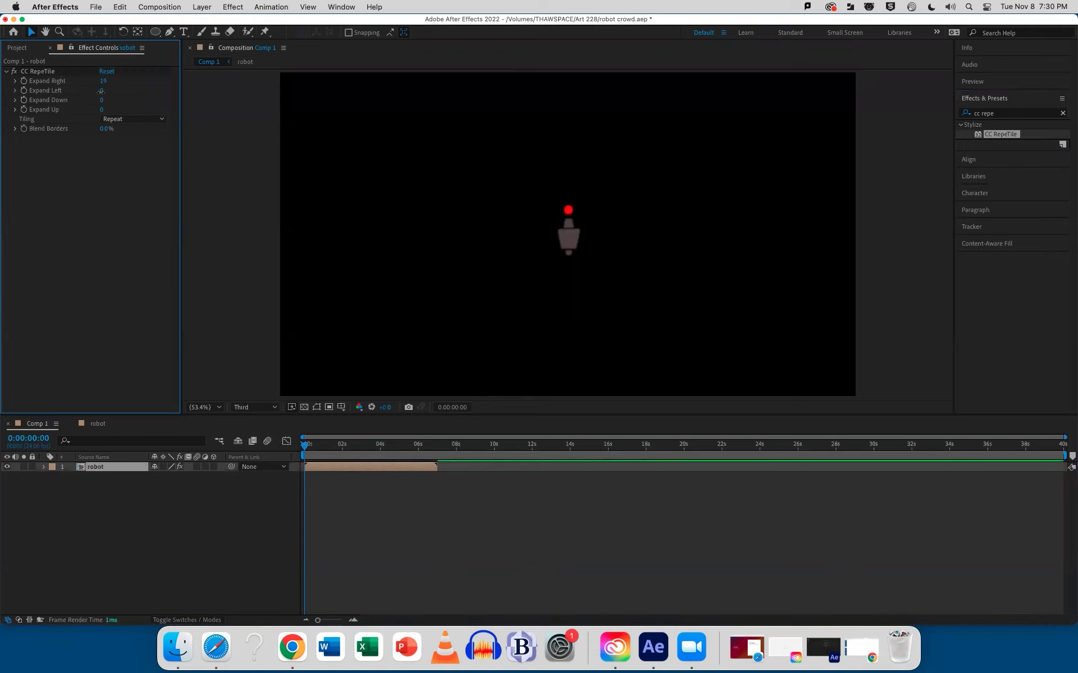
key(Return)
drag(101, 101, 388, 106)
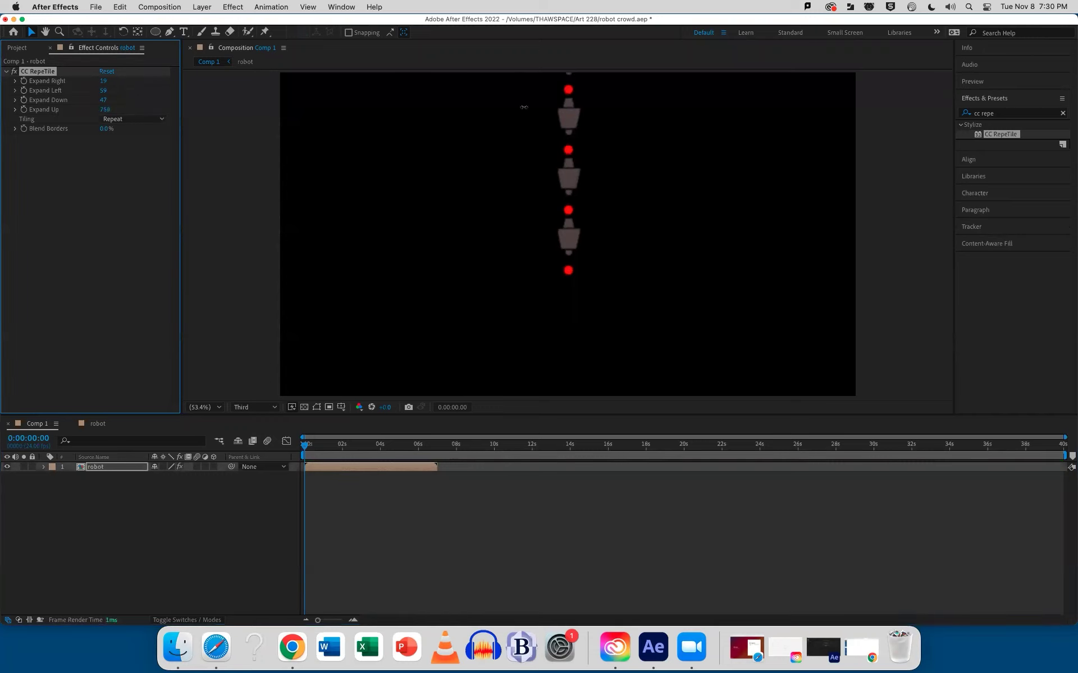
drag(103, 81, 648, 91)
drag(104, 90, 579, 90)
drag(103, 100, 403, 100)
drag(631, 100, 648, 100)
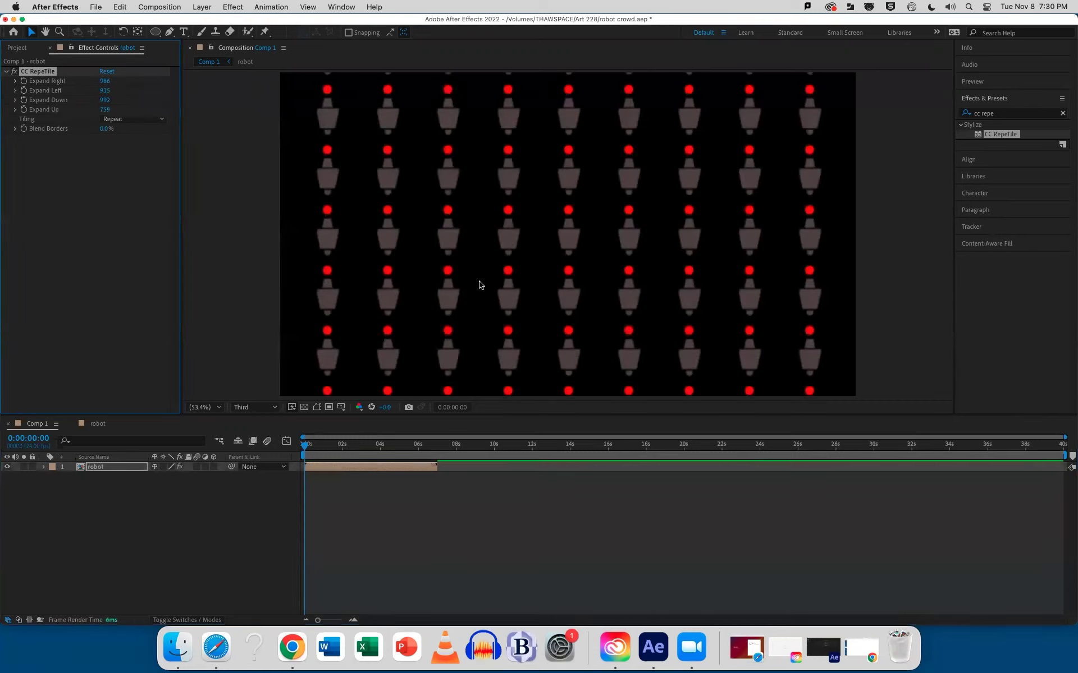
Step: Try the Random, Rosette, Checker Flip H and Checker Flip V tiling modes on CC RepeTile, undoing the last one
click(134, 118)
click(132, 242)
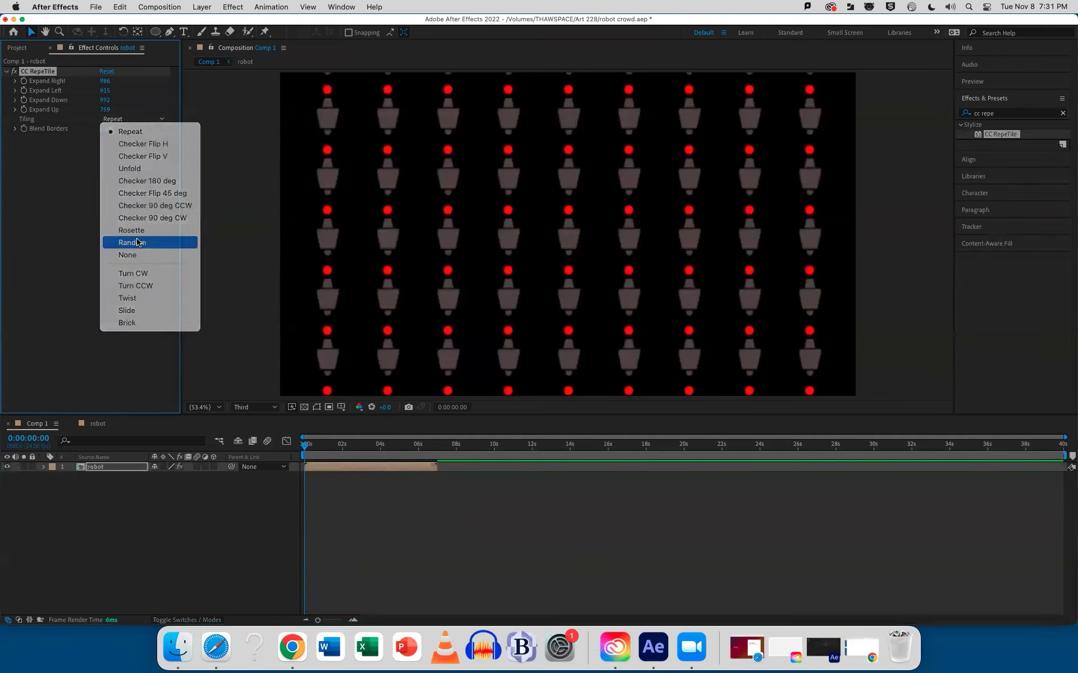
click(128, 120)
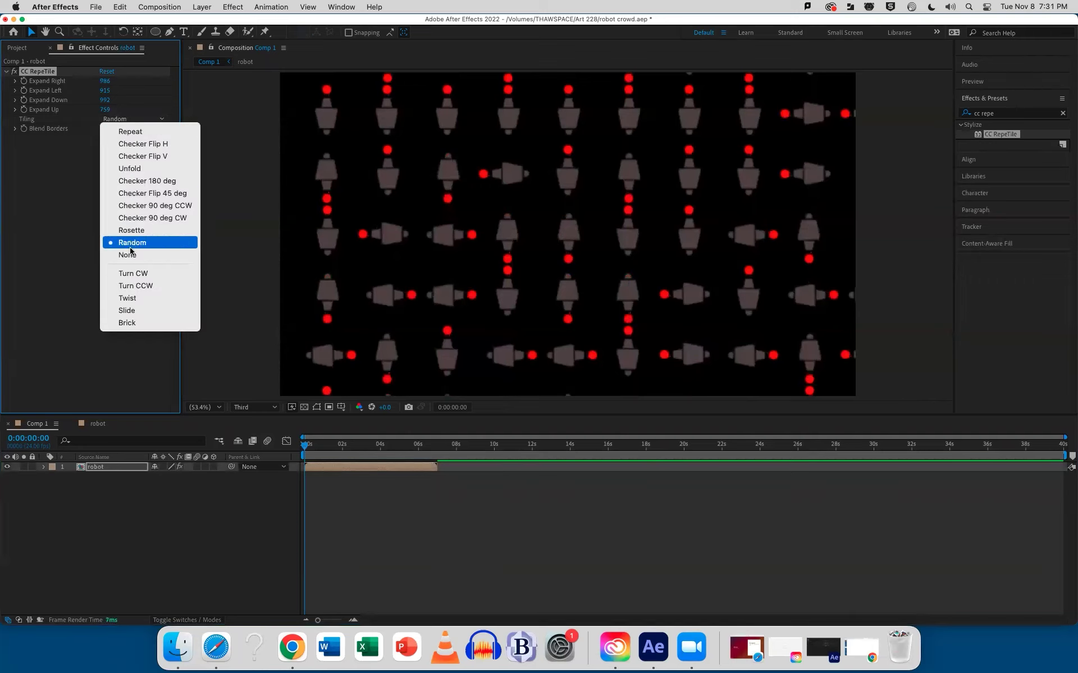
click(136, 231)
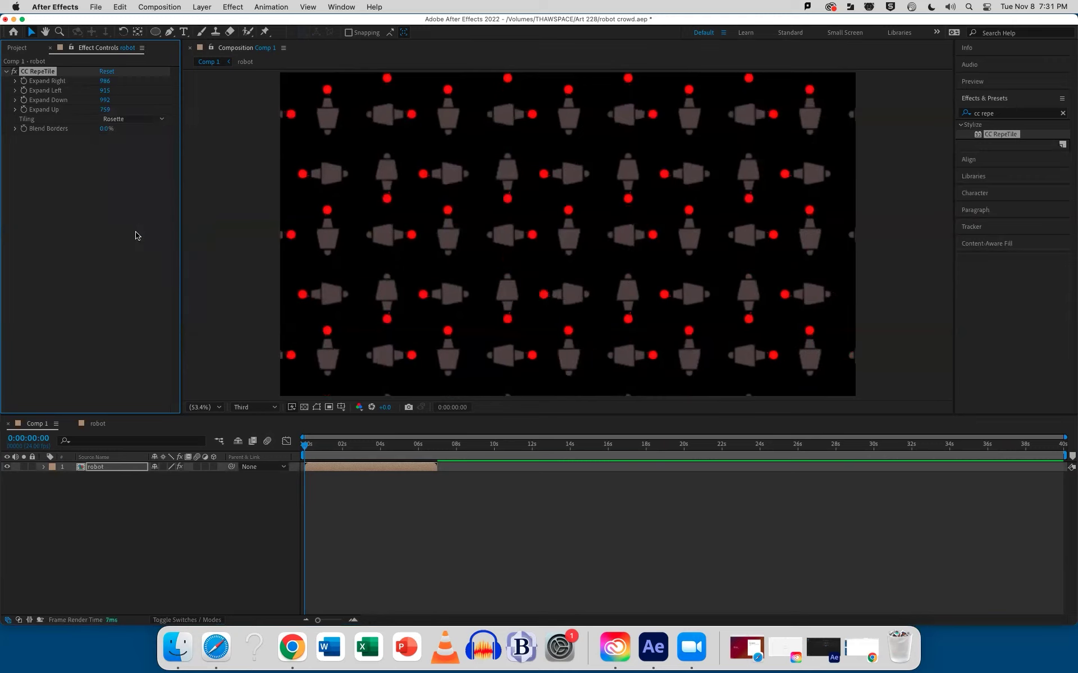
click(116, 119)
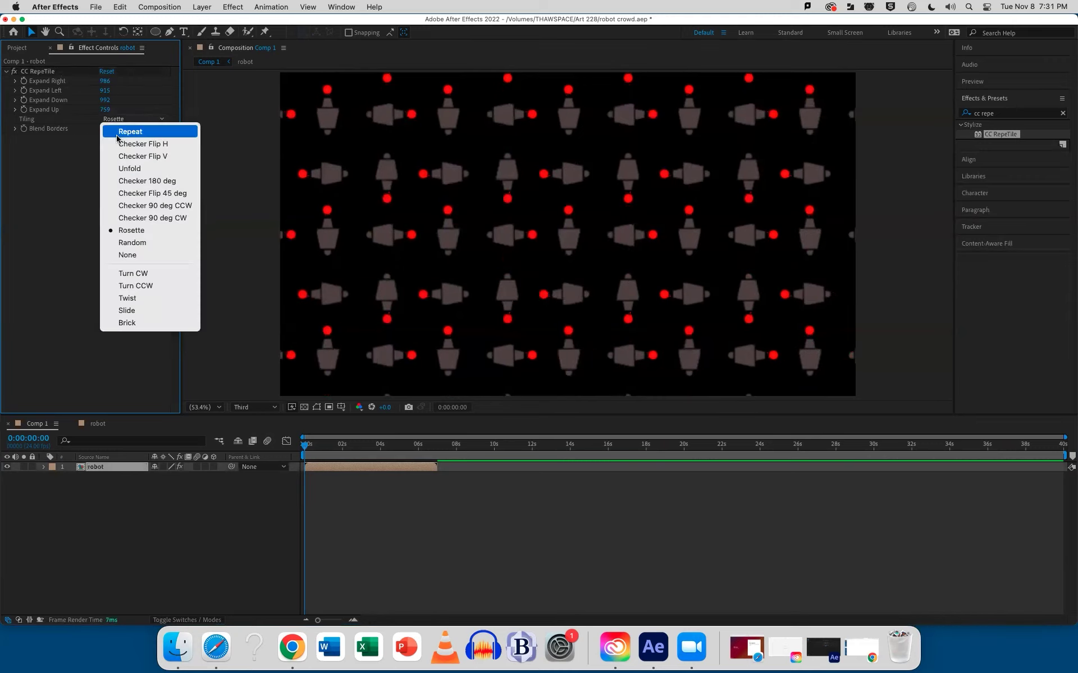
click(118, 142)
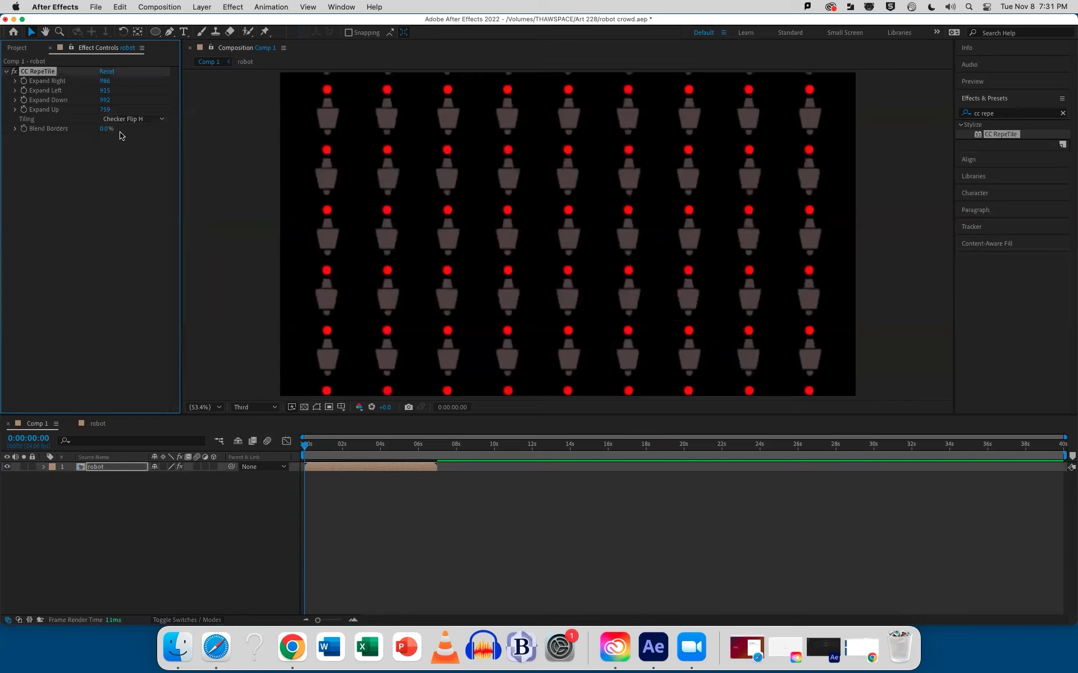
click(128, 120)
click(121, 156)
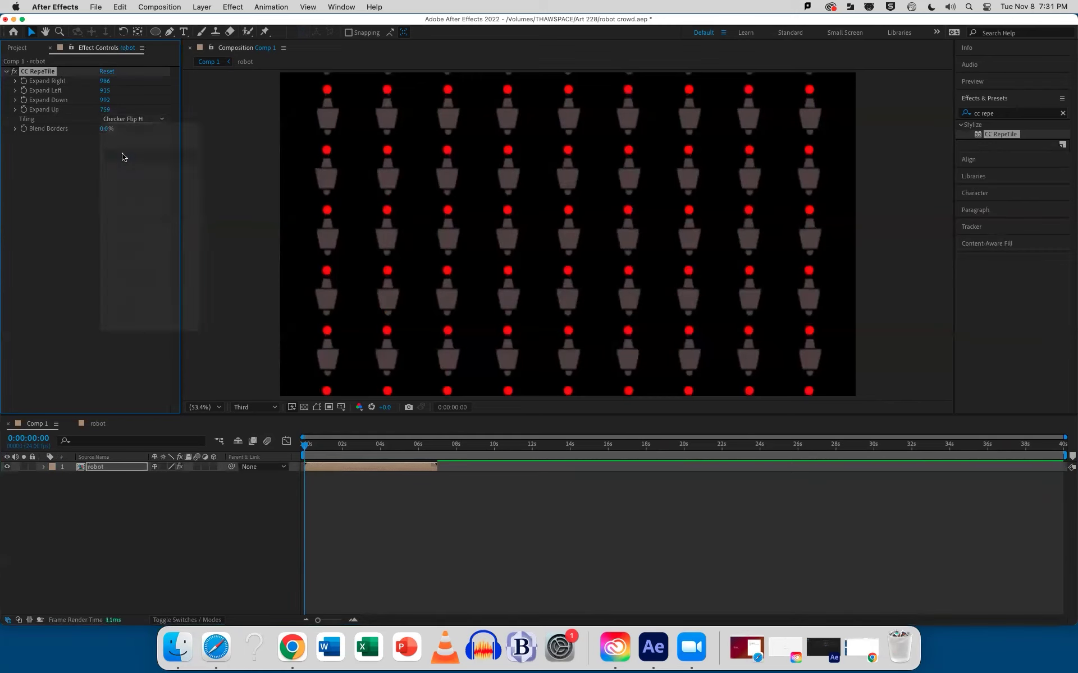
key(super+z)
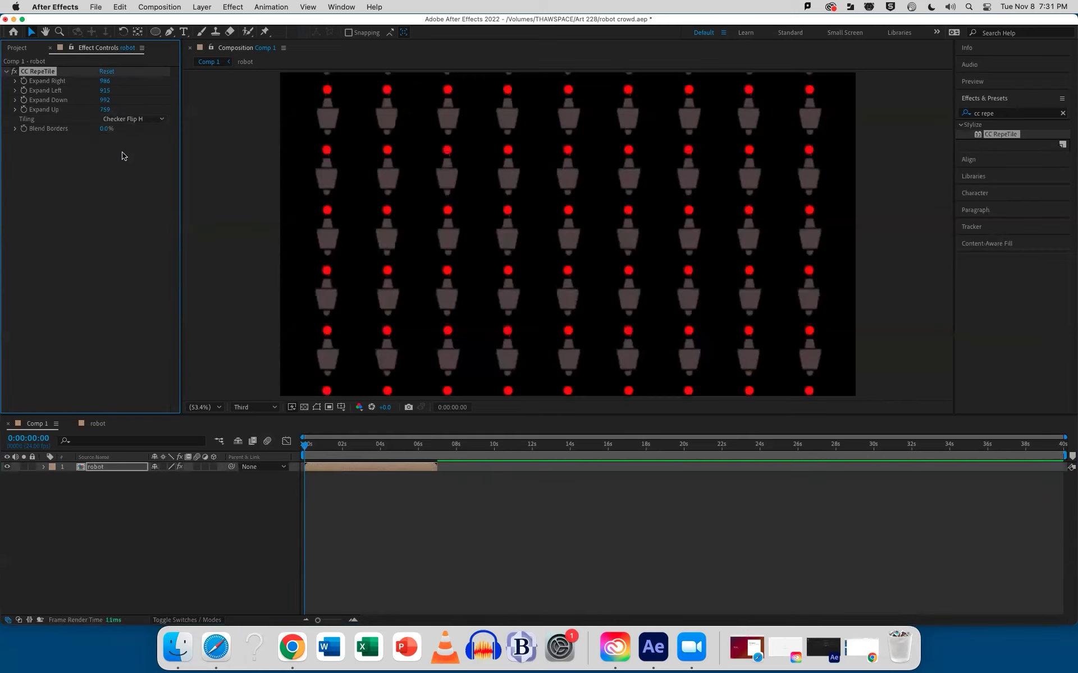
Step: Set CC RepeTile's Tiling to Brick and lower the robot layer to position 960, 817
click(128, 120)
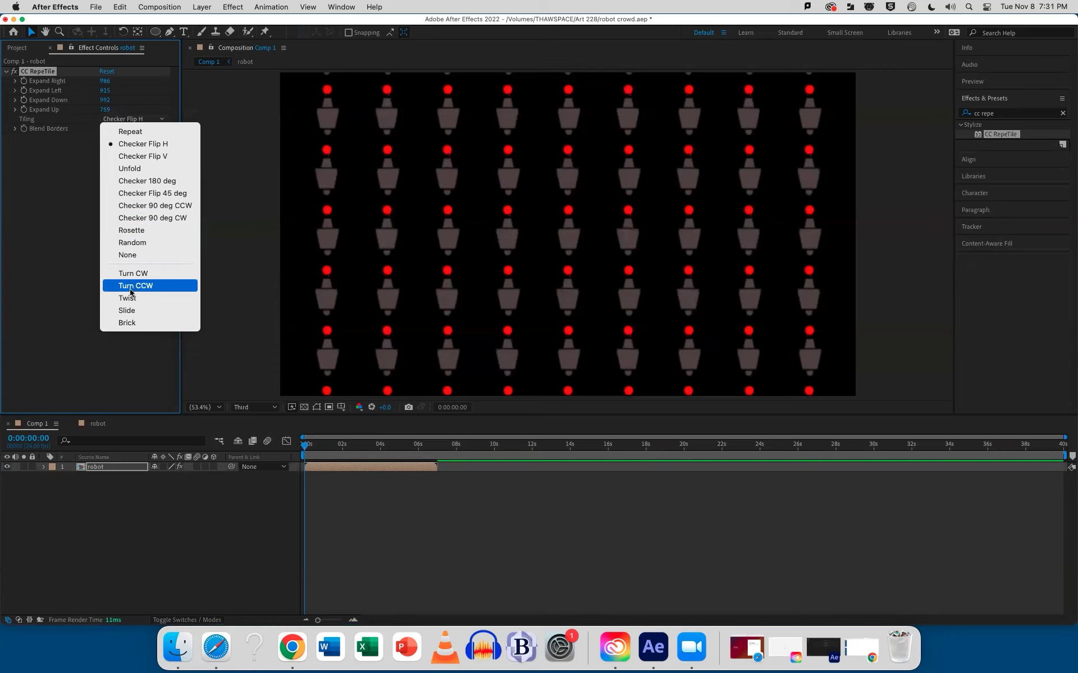
click(133, 323)
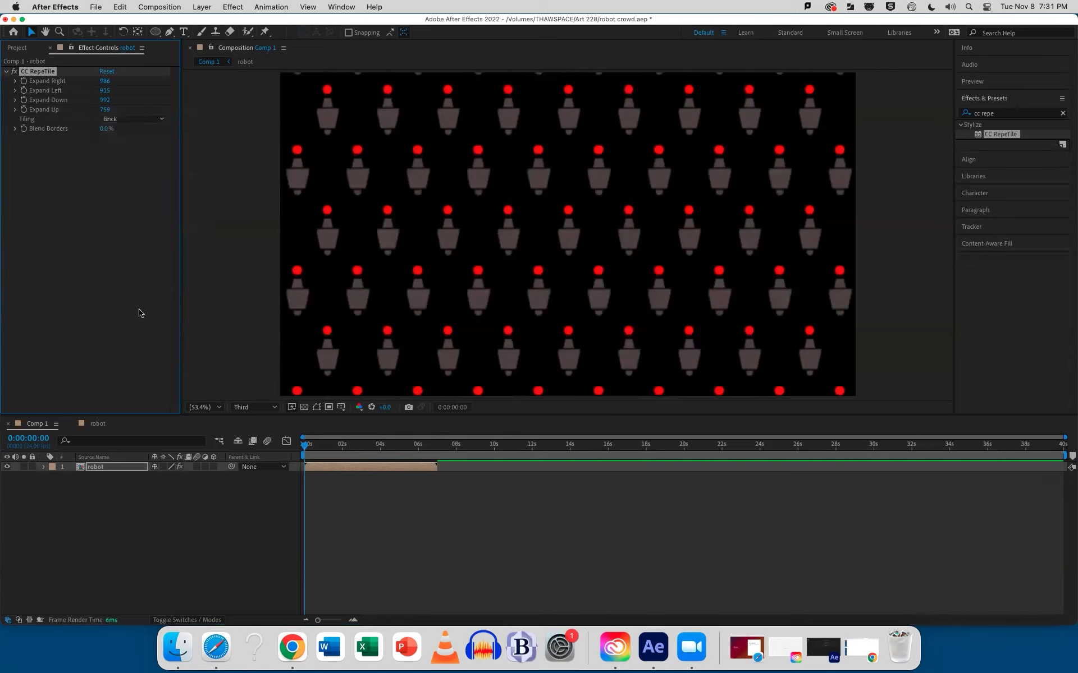
click(114, 468)
key(p)
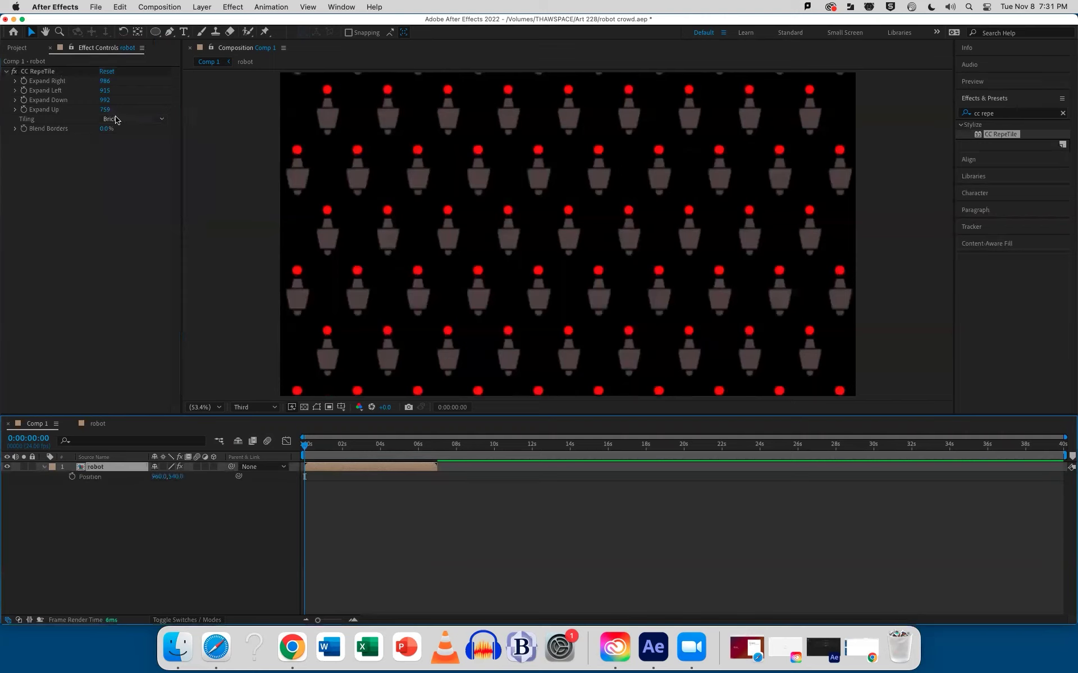
drag(171, 475, 415, 497)
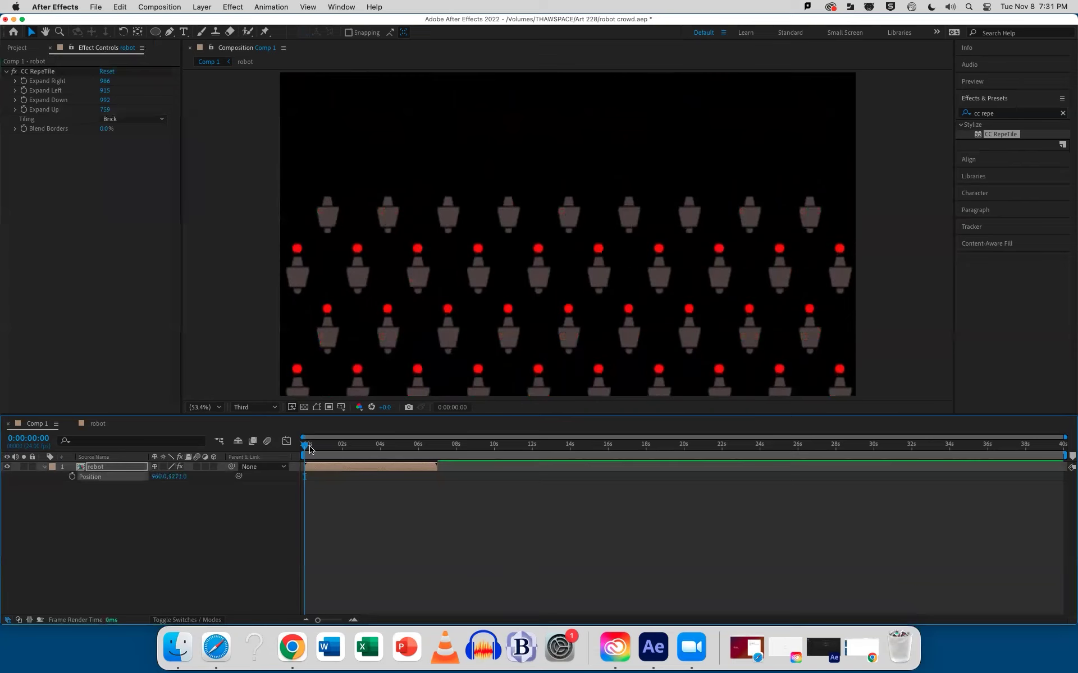
drag(171, 477, 36, 62)
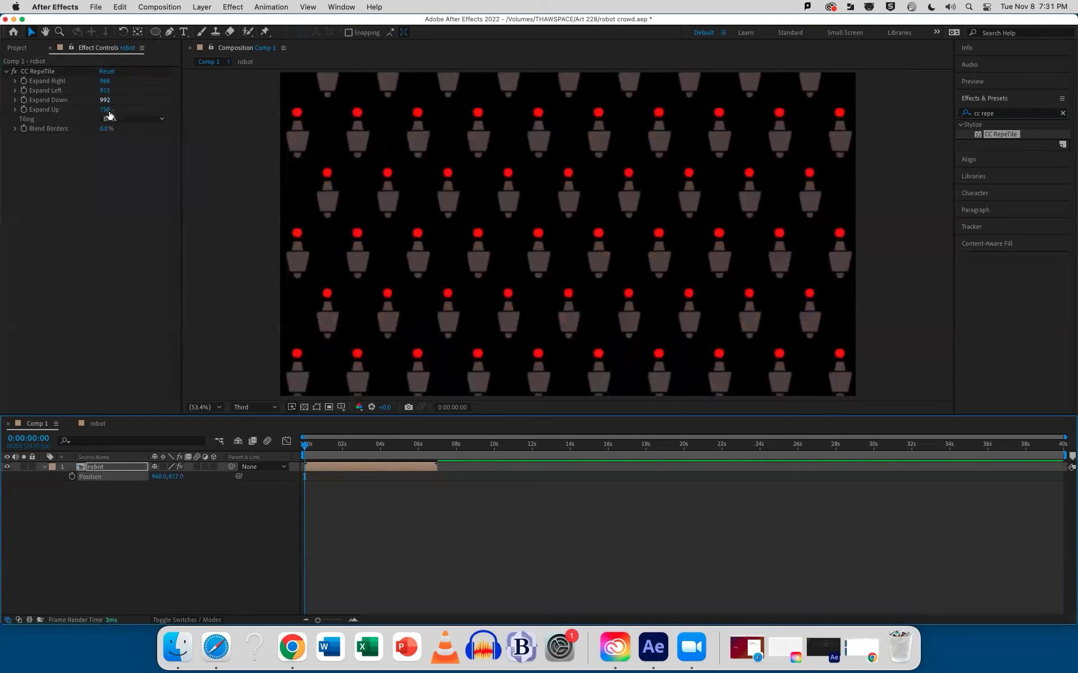
Step: Reduce CC RepeTile's Expand Down to 793 and Expand Up to 426
drag(103, 101, 65, 101)
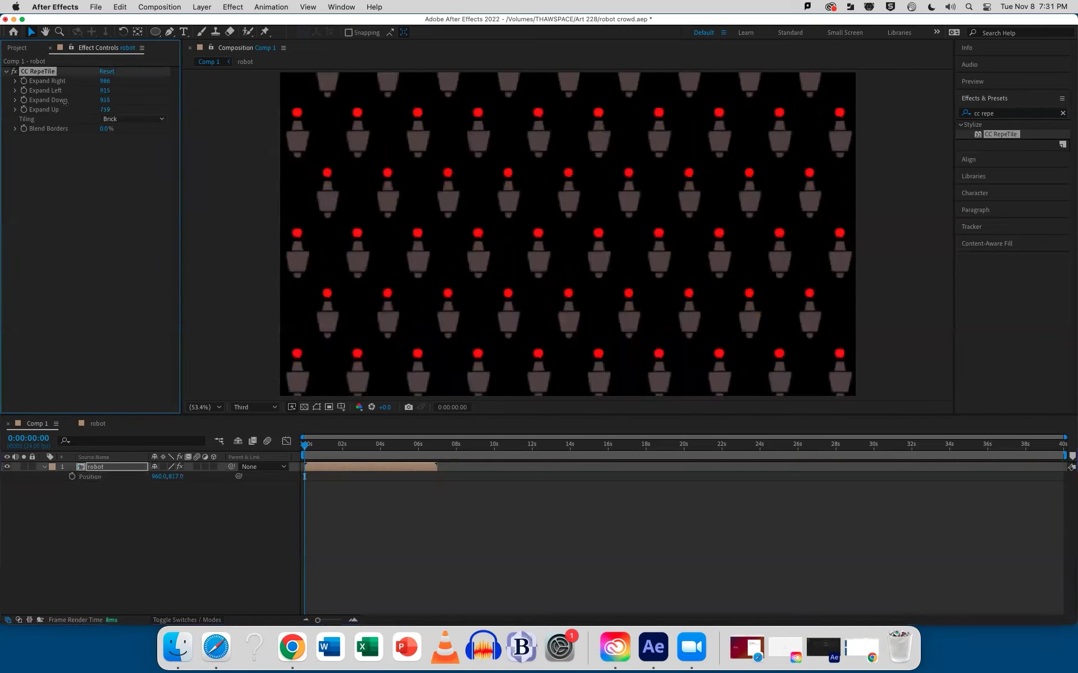
drag(345, 96, 224, 98)
drag(105, 109, 4, 183)
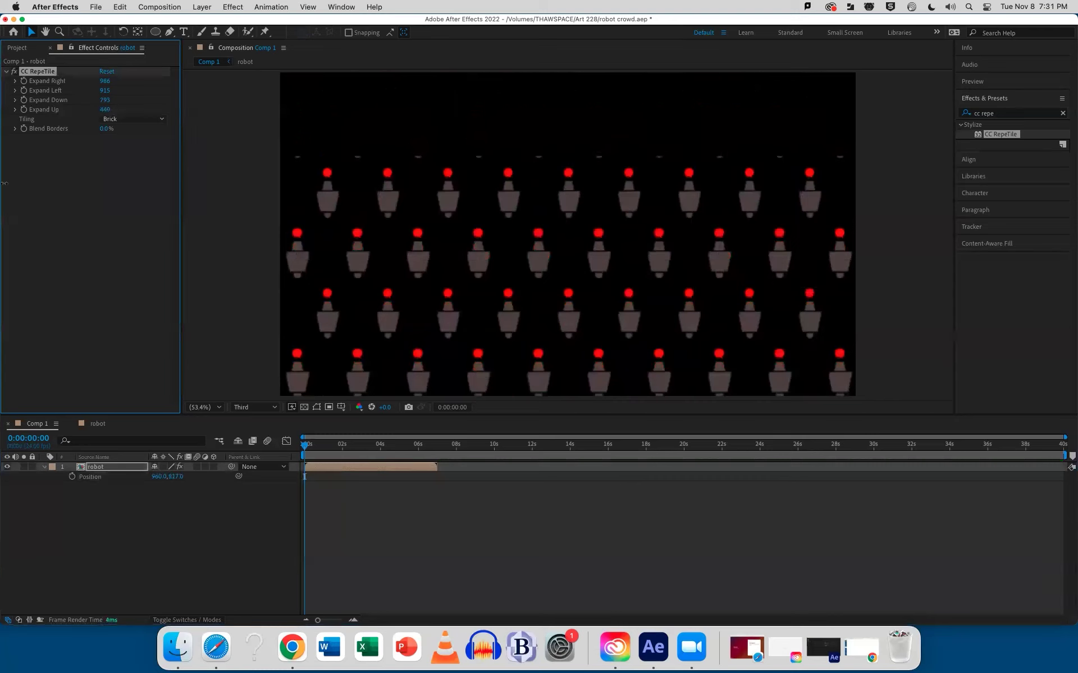
key(space)
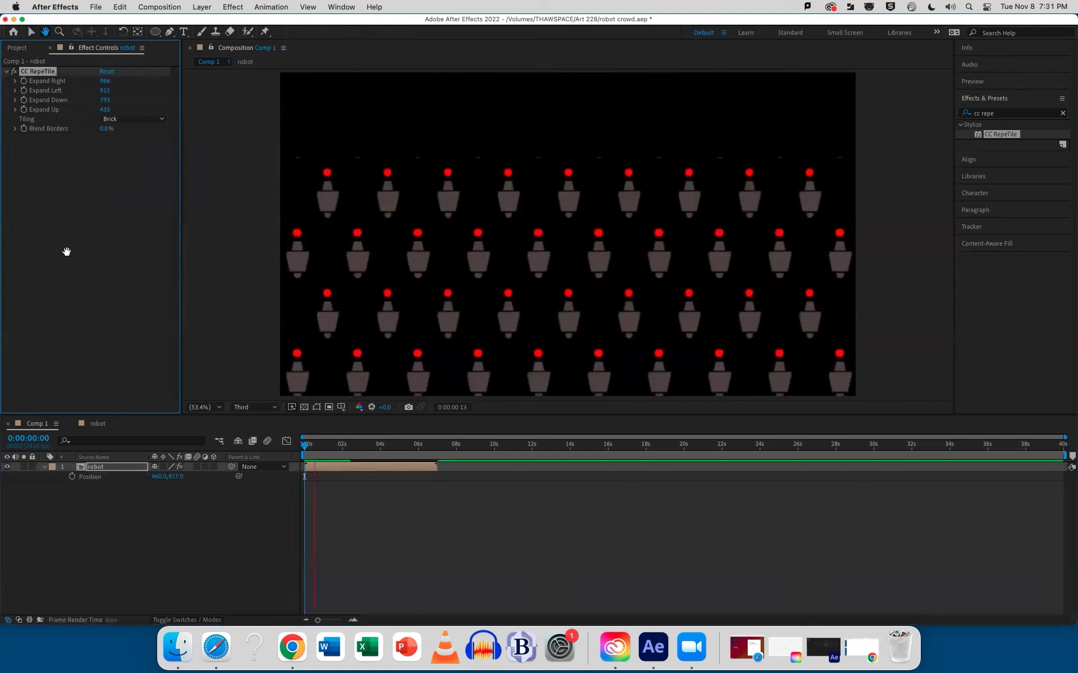
drag(105, 109, 102, 110)
Step: Turn on the transparency grid in the Comp 1 view and preview the brick pattern from 0:00
key(space)
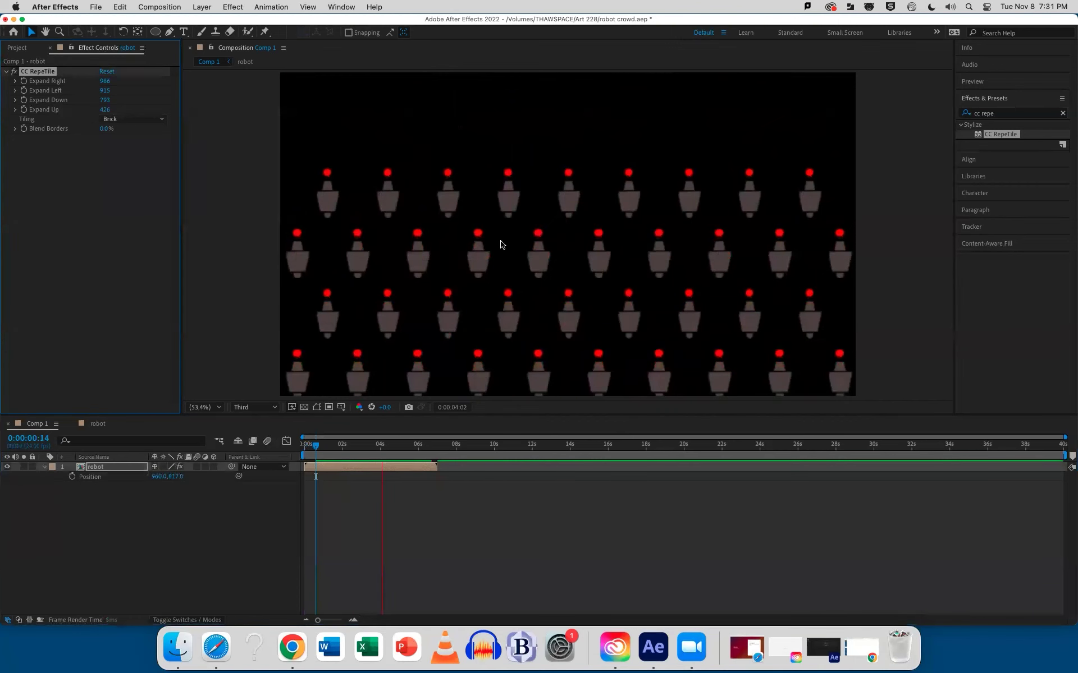
key(space)
click(304, 406)
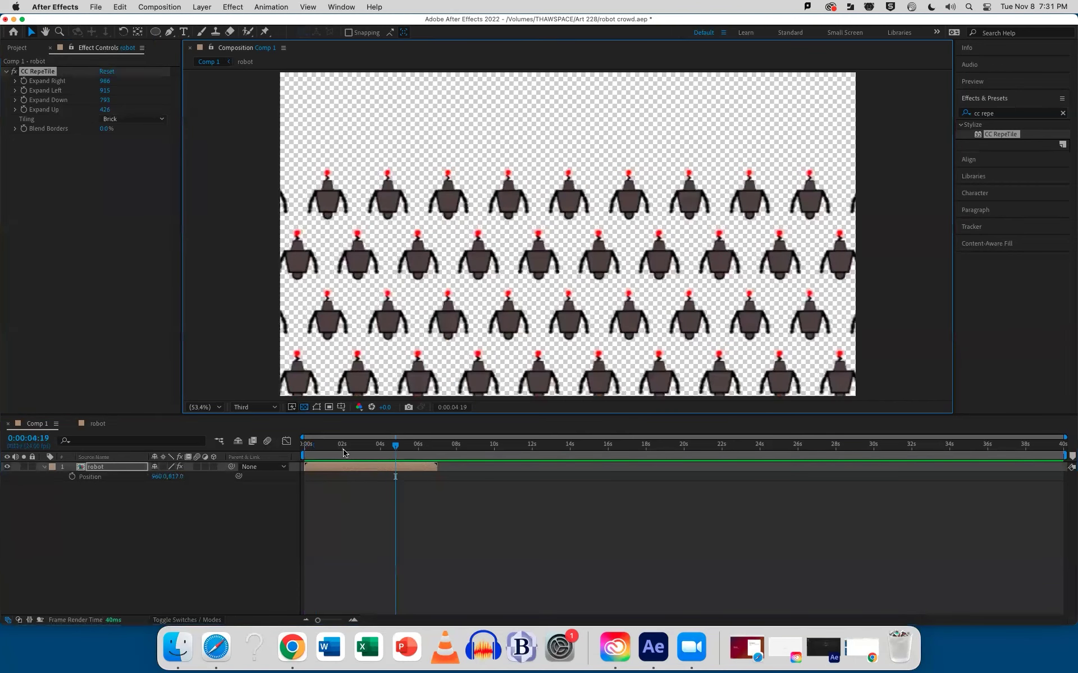
click(401, 499)
key(Home)
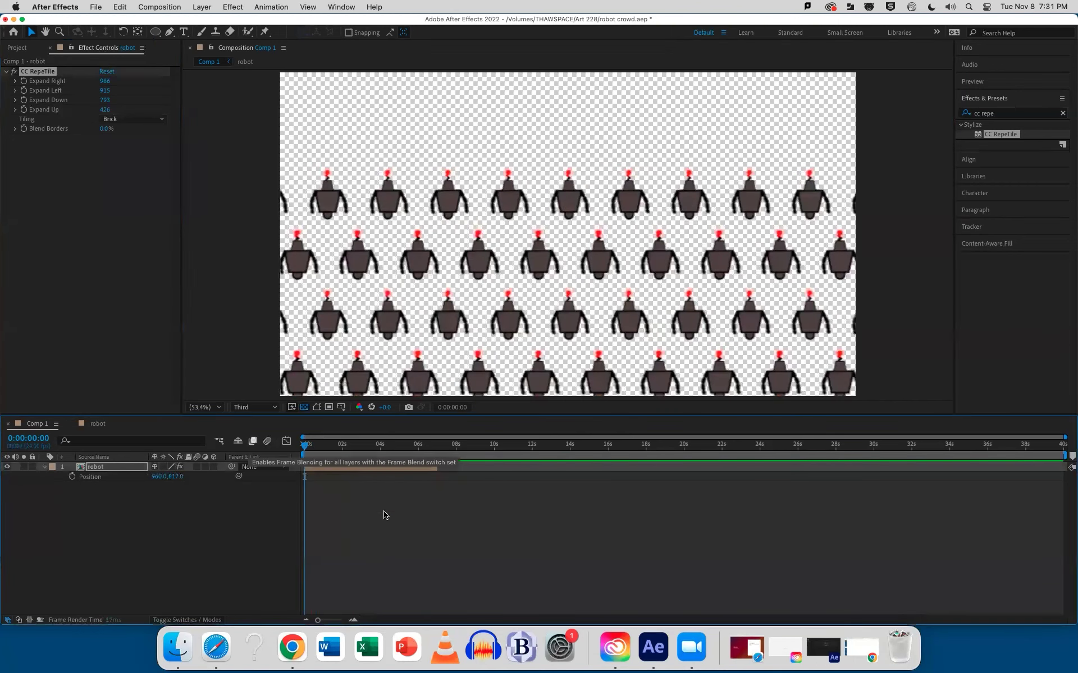
key(space)
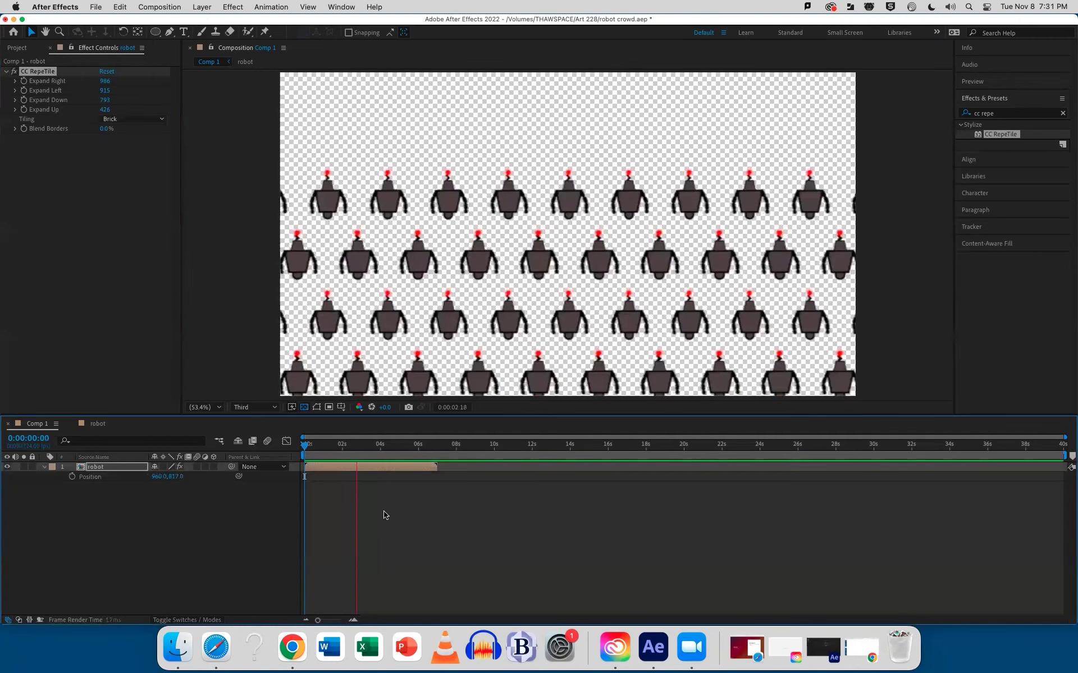
key(space)
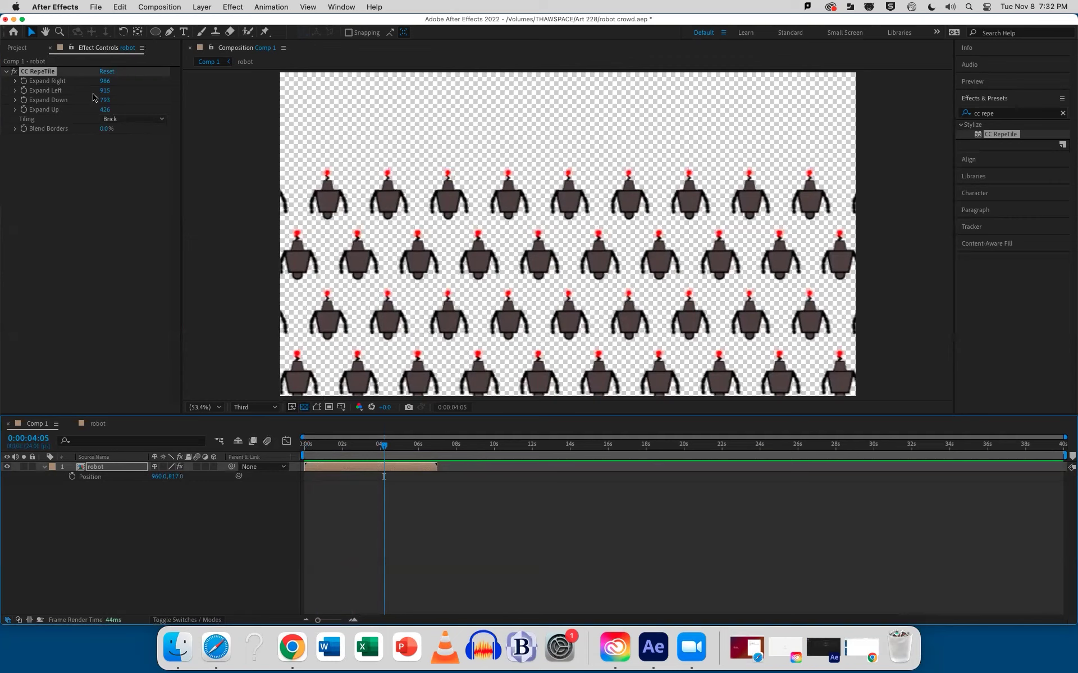
Step: Set CC RepeTile's Expand Right to 806, Left to 831, Down to 569 and Up to 215, and preview from 0:00
drag(101, 93, 6, 103)
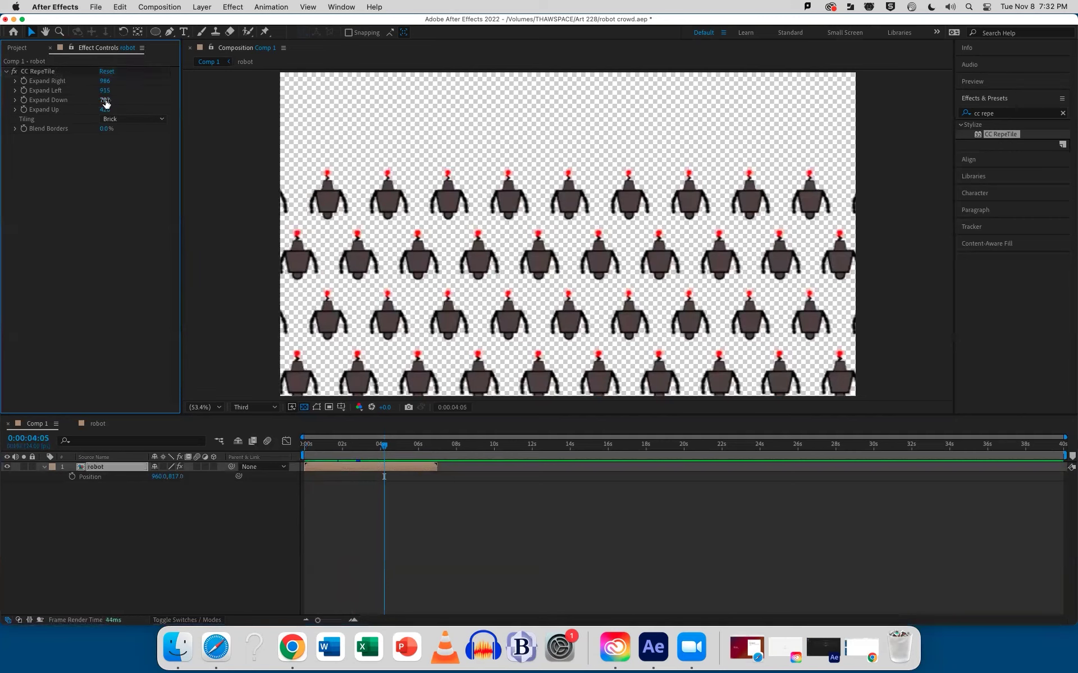
drag(105, 100, 1, 121)
drag(106, 92, 3, 86)
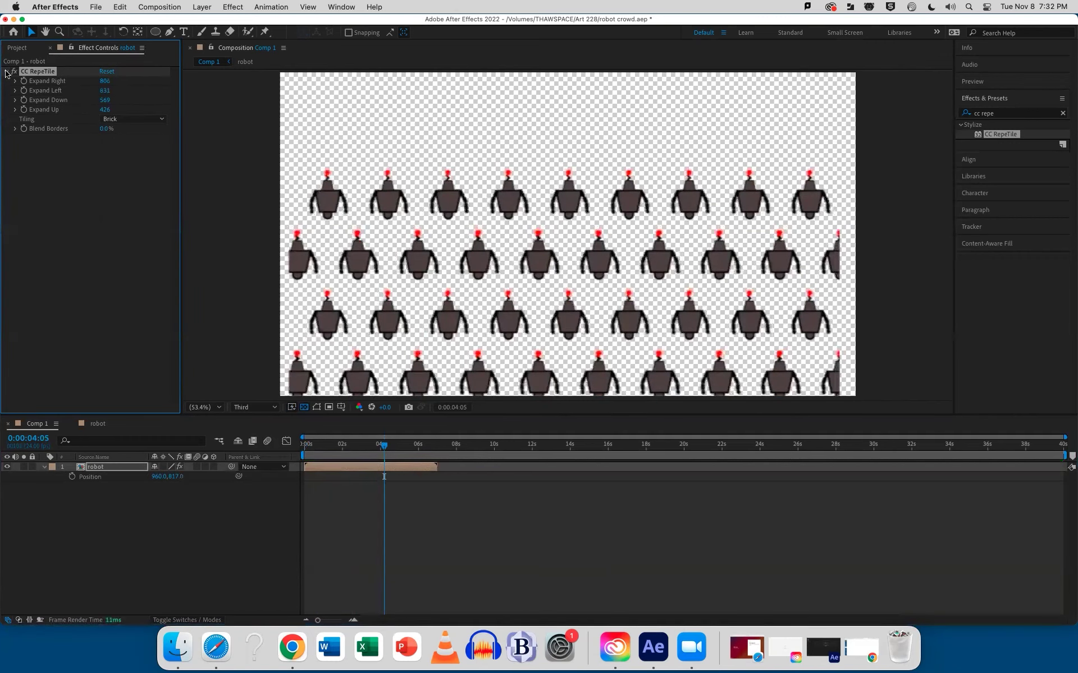
drag(102, 112, 83, 113)
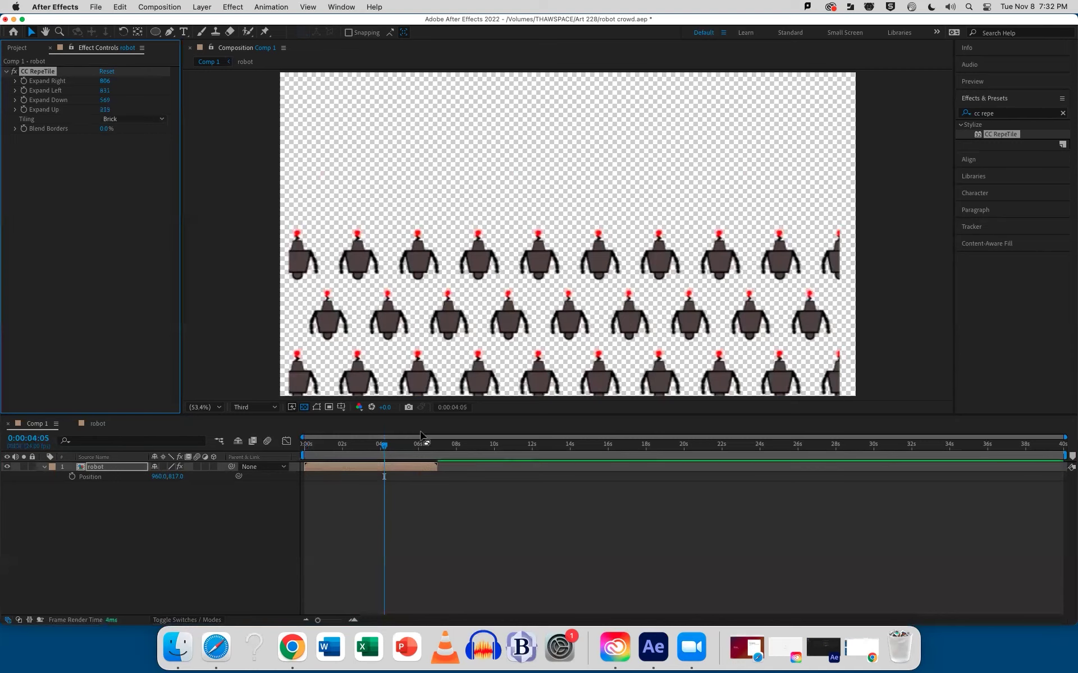
drag(385, 443, 272, 449)
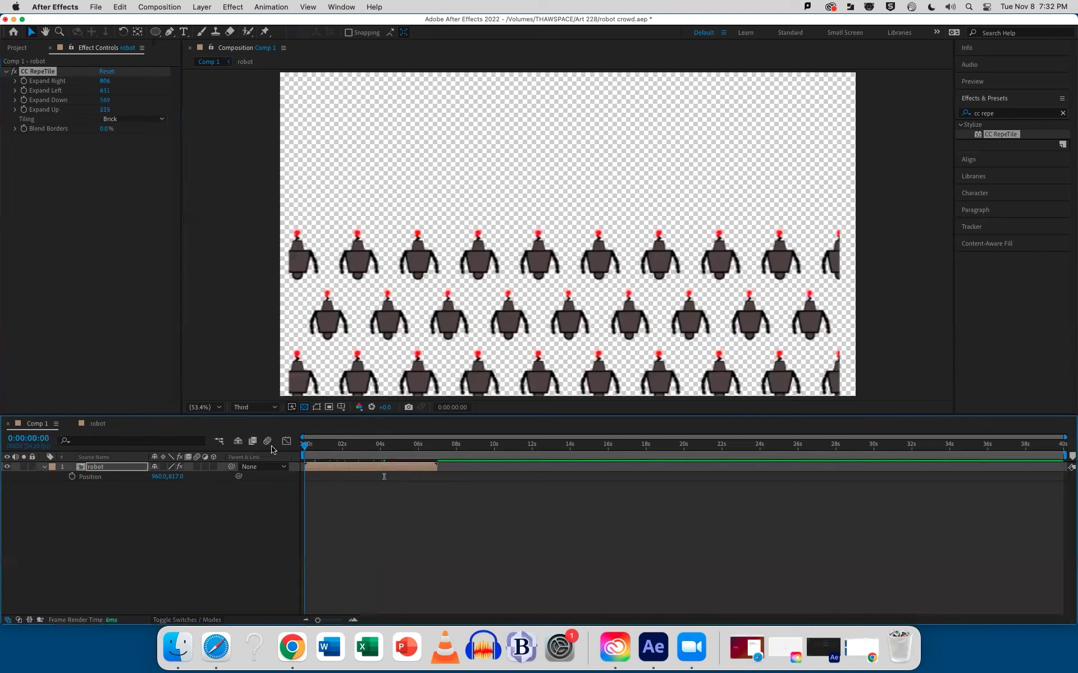
key(space)
key(space)
Step: Reduce the robots to a single row by setting Expand Down and Expand Up to 0, and preview from 0:00
drag(105, 100, 75, 107)
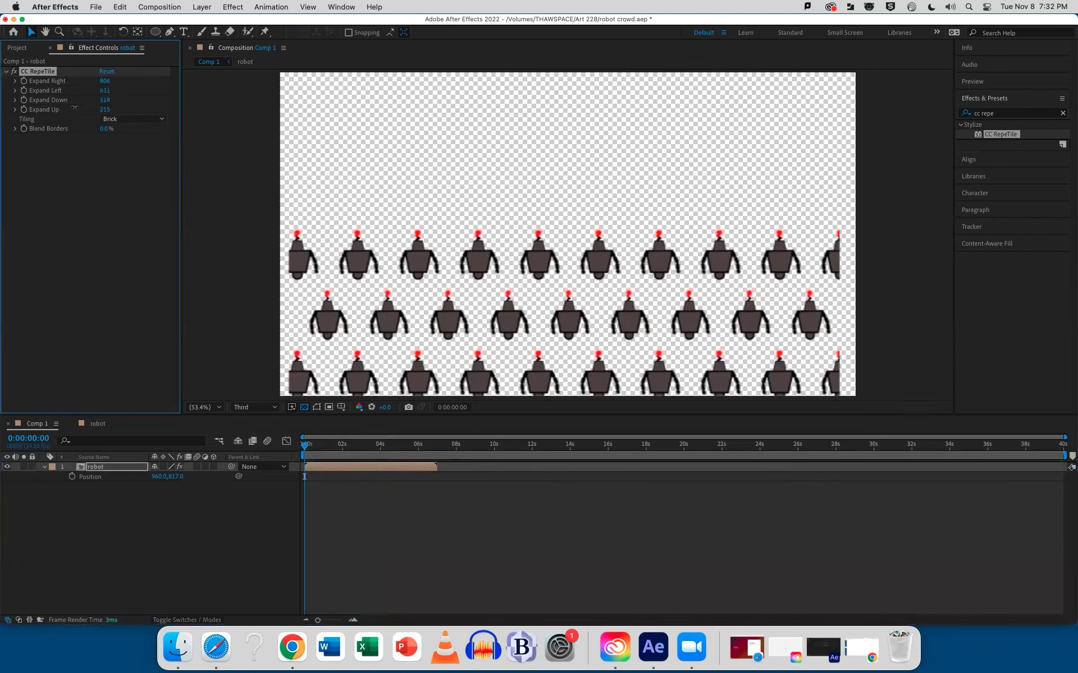
click(109, 100)
text(0)
key(Tab)
text(0)
key(Tab)
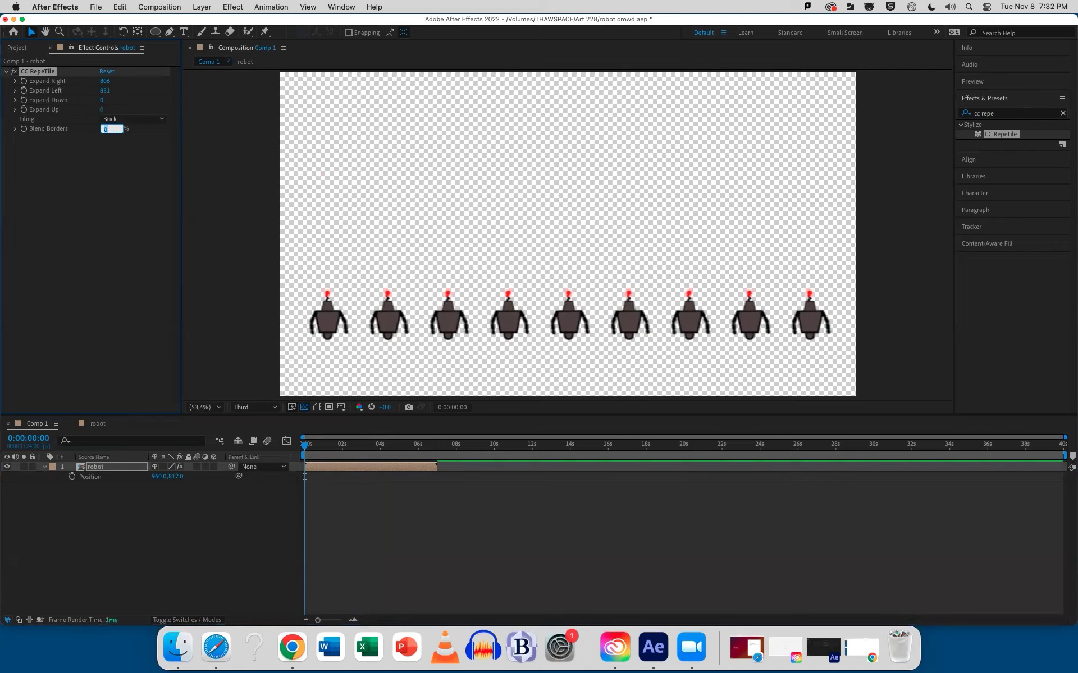
key(BackSpace)
click(305, 447)
key(space)
key(space)
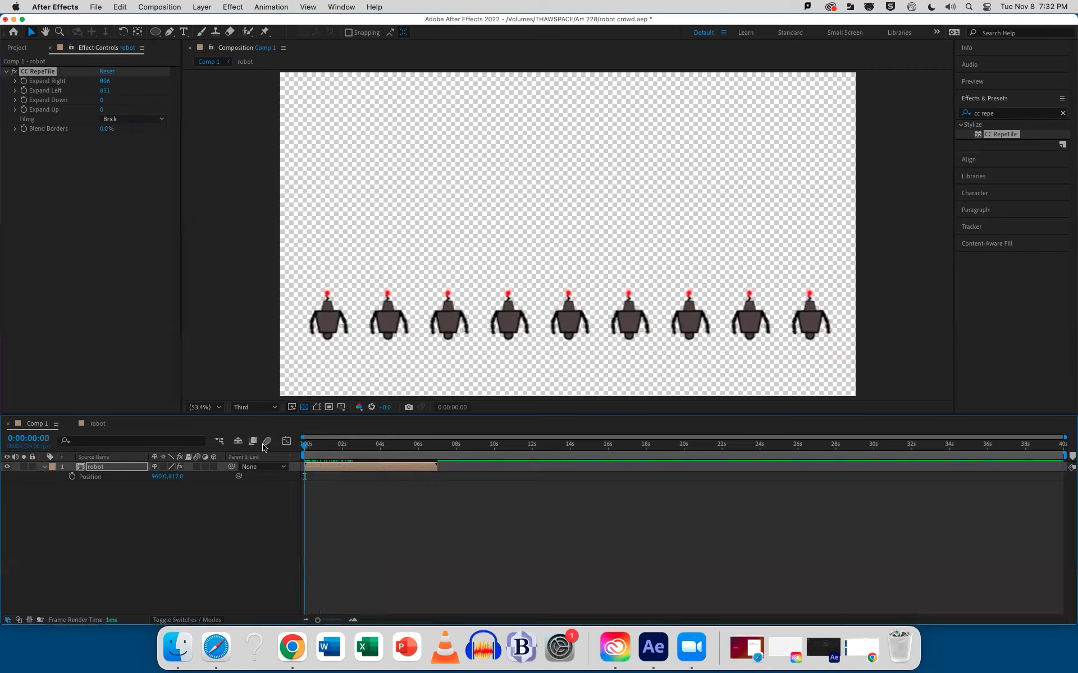
Step: Duplicate the robot layer and shift the upper copy slightly earlier in time
click(341, 468)
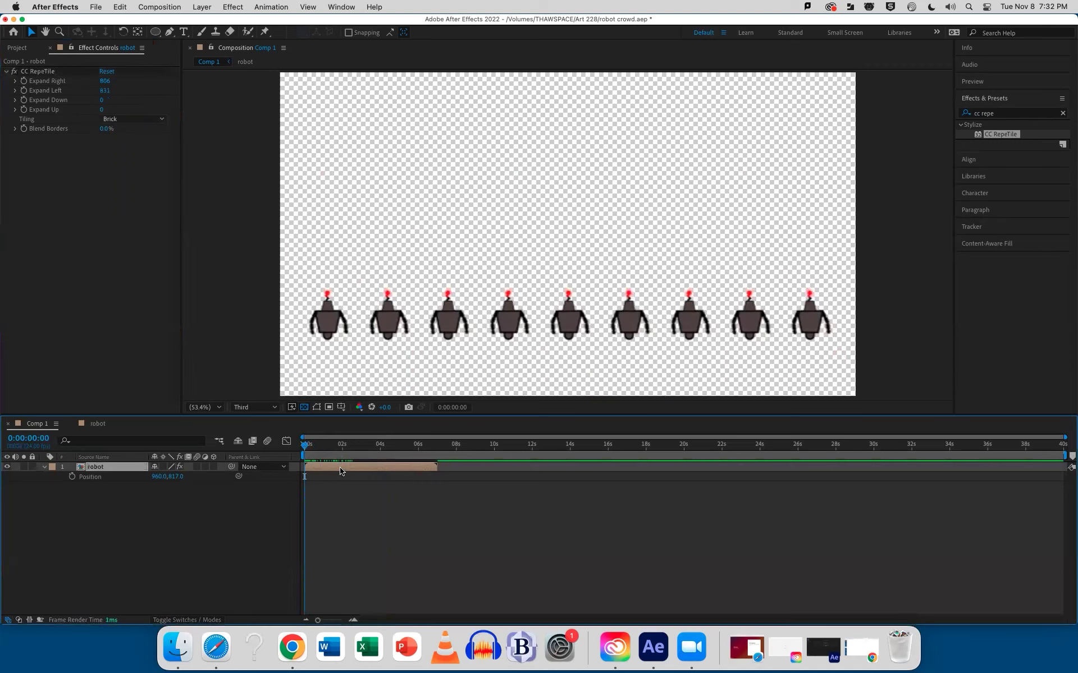
key(super+d)
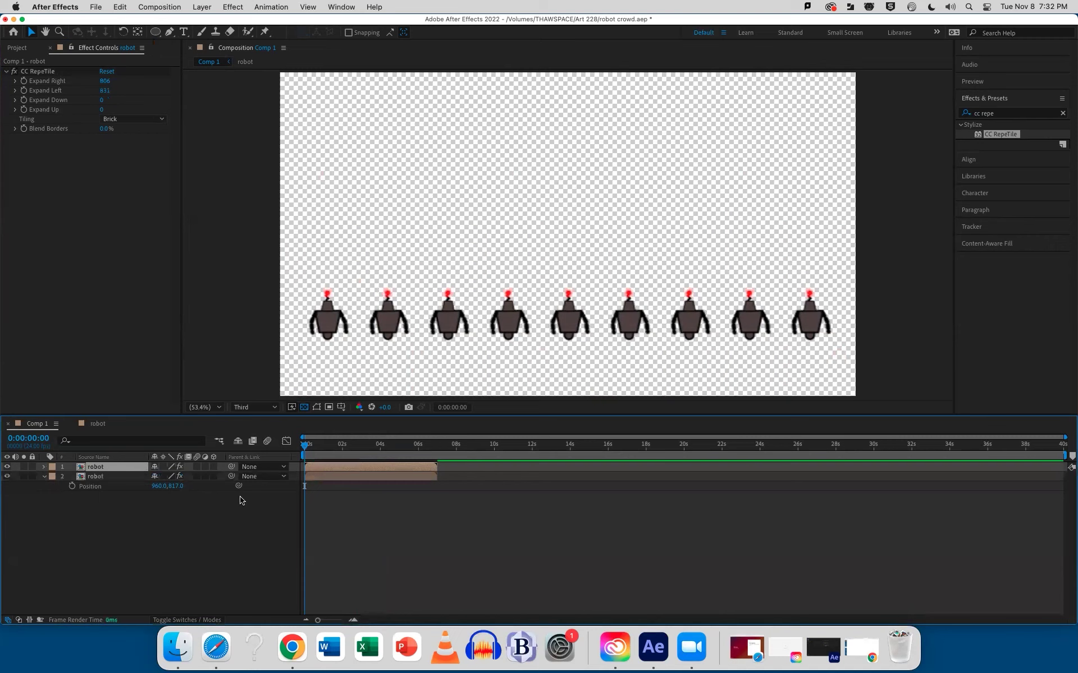
drag(339, 471, 329, 471)
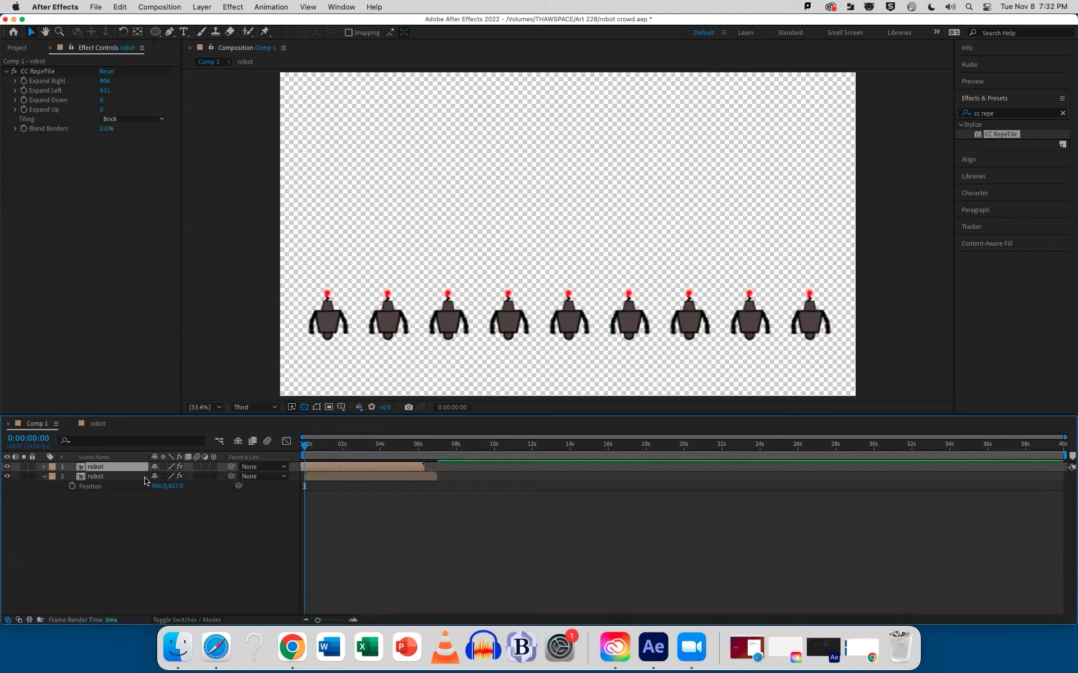
Step: Move the duplicate row to position 883, 607 and set its Expand Right to 975
key(p)
drag(176, 477, 109, 475)
drag(107, 92, 119, 89)
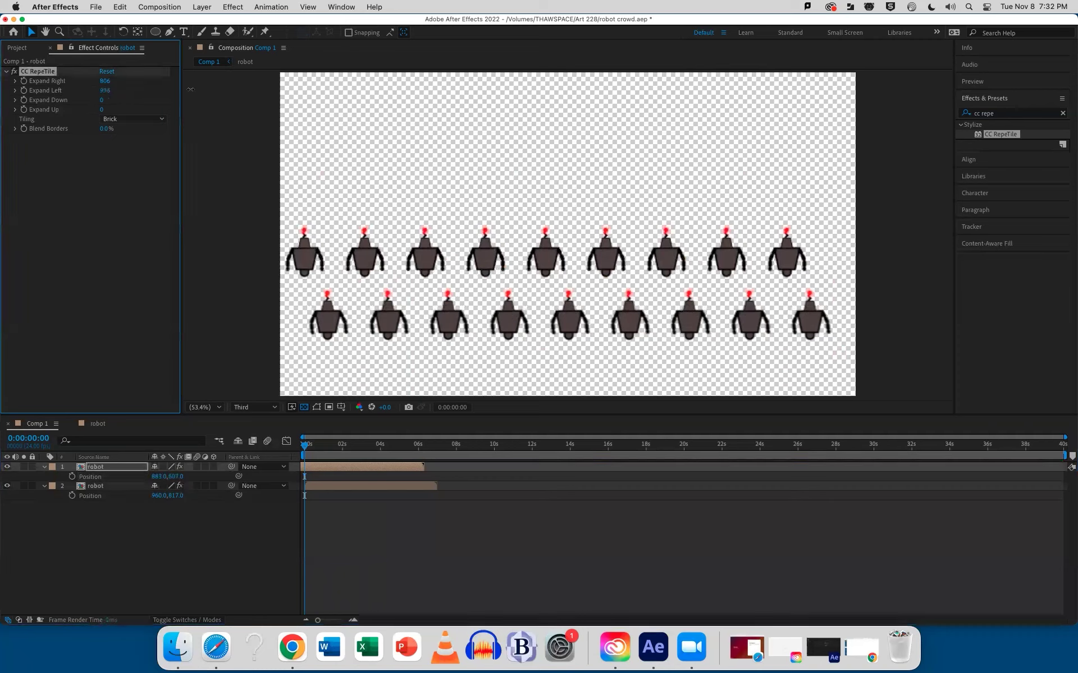
key(super+z)
drag(105, 82, 190, 82)
Step: Preview the two offset robot rows from the start of Comp 1
key(space)
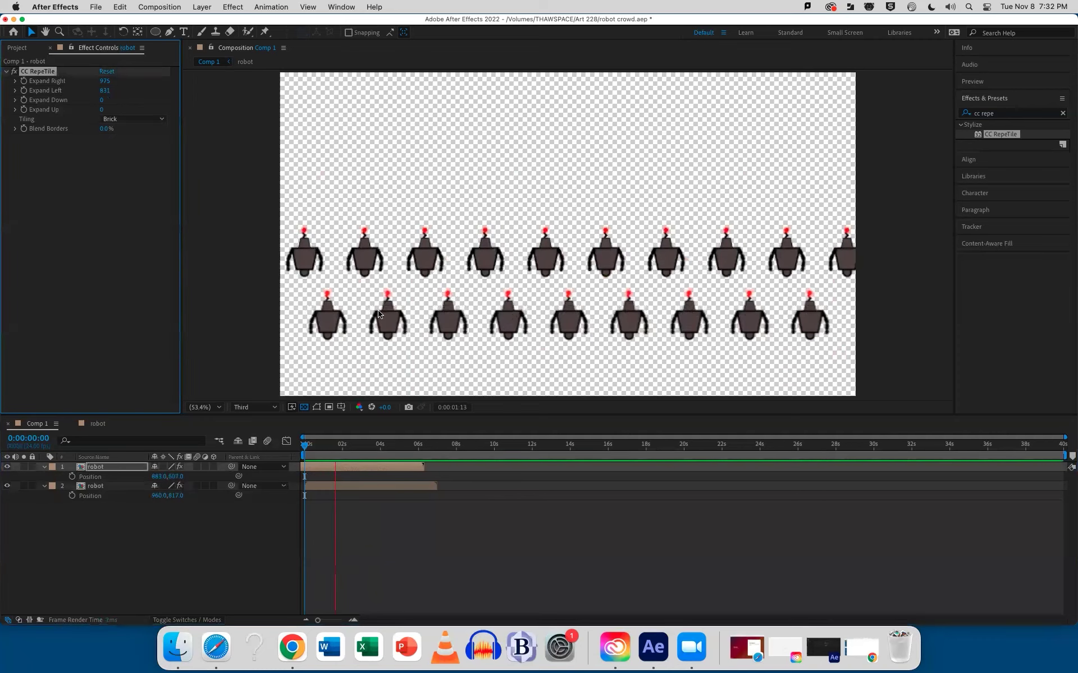
key(space)
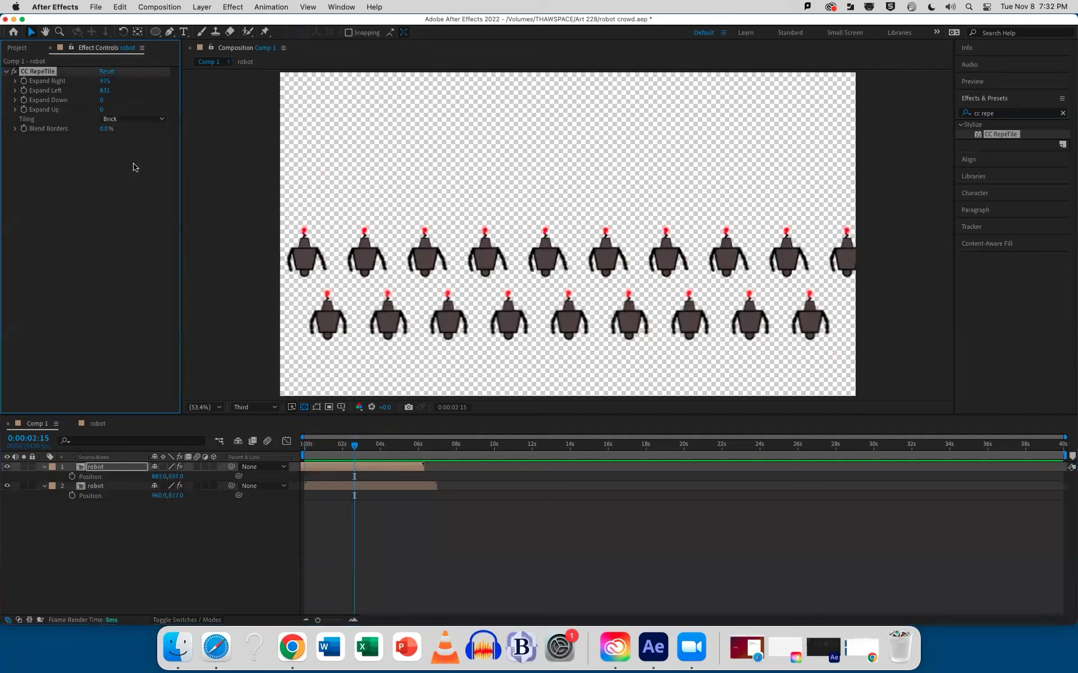
drag(362, 448, 304, 448)
key(space)
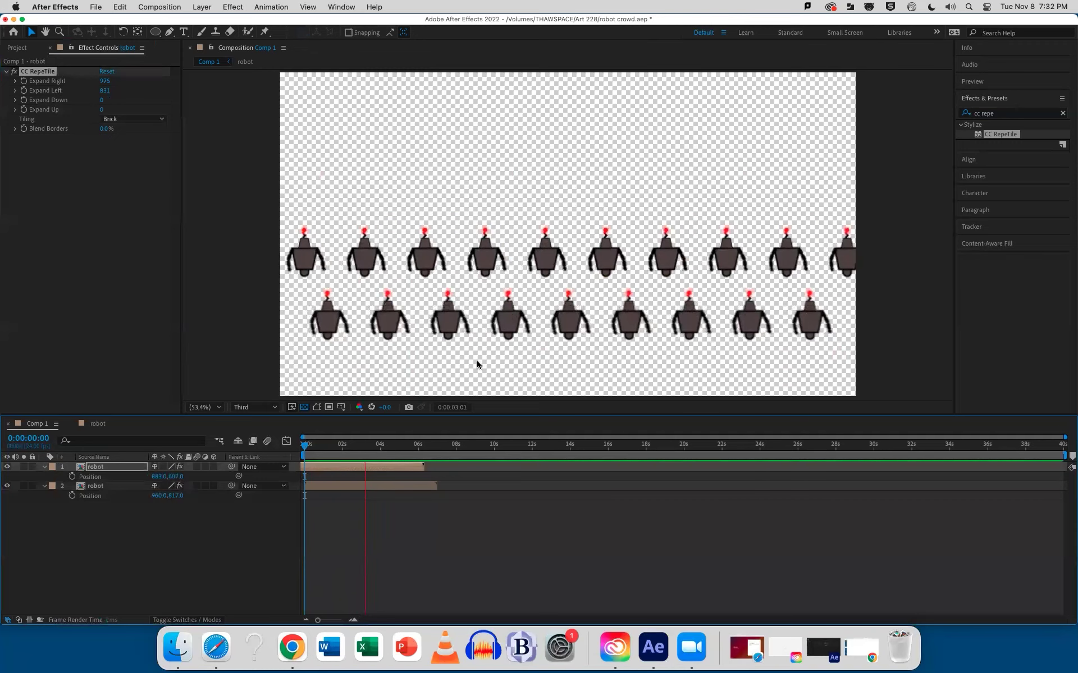
key(space)
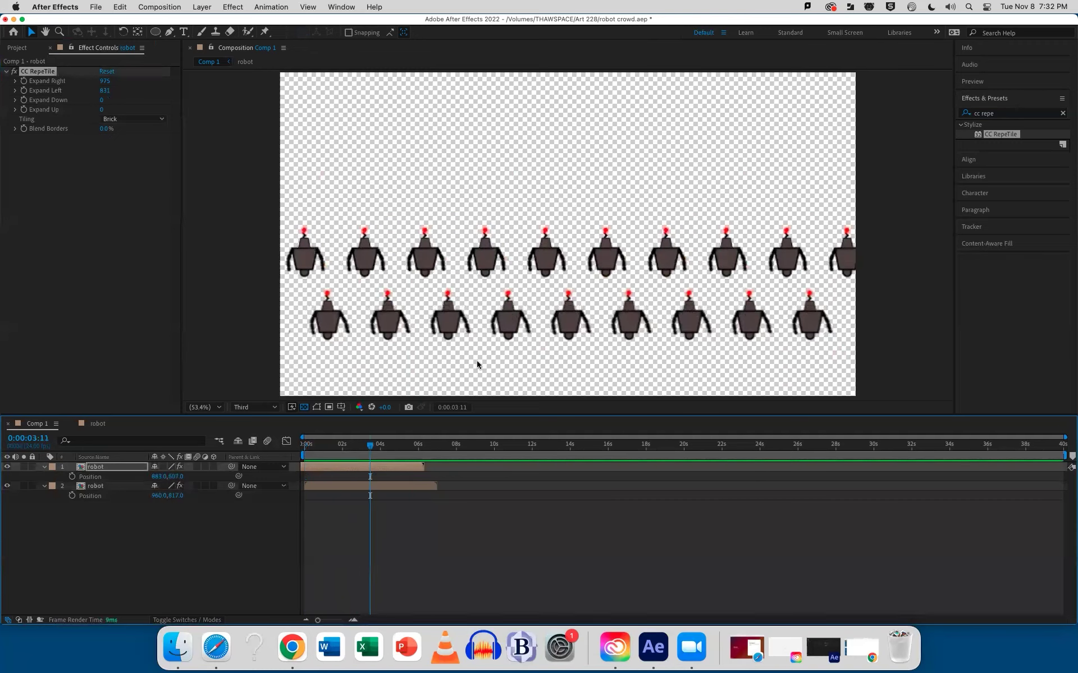
Step: Lower the upper robot row closer to the bottom row, to position 883, 669
mouse_move(176, 476)
mouse_down()
mouse_move(199, 482)
mouse_move(189, 483)
mouse_up()
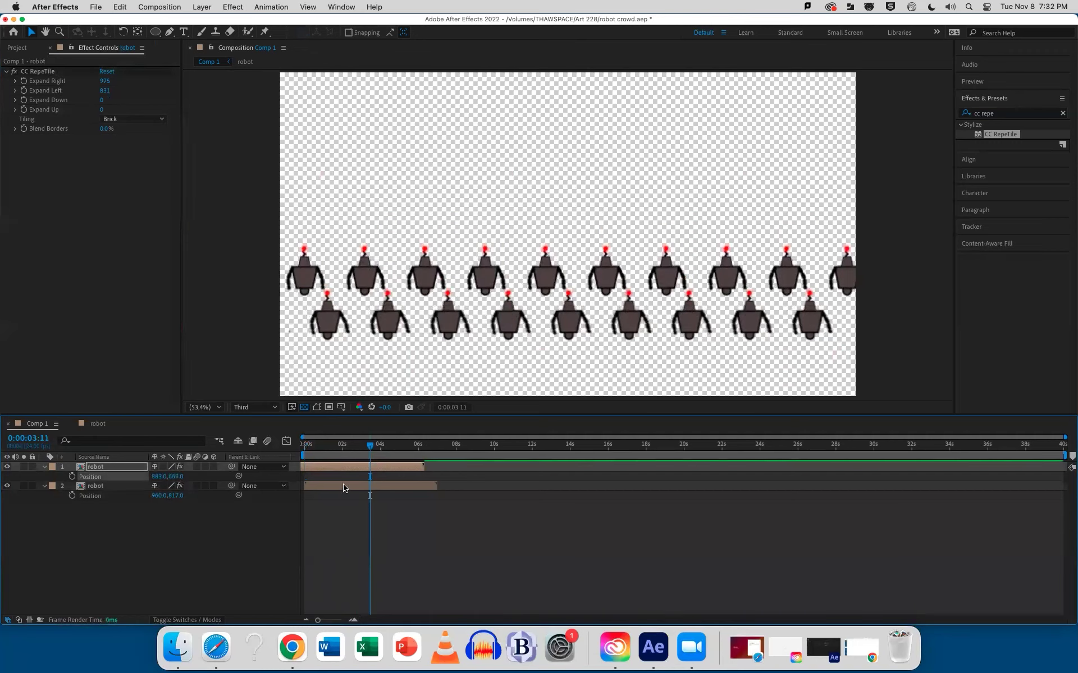
key(p)
click(301, 522)
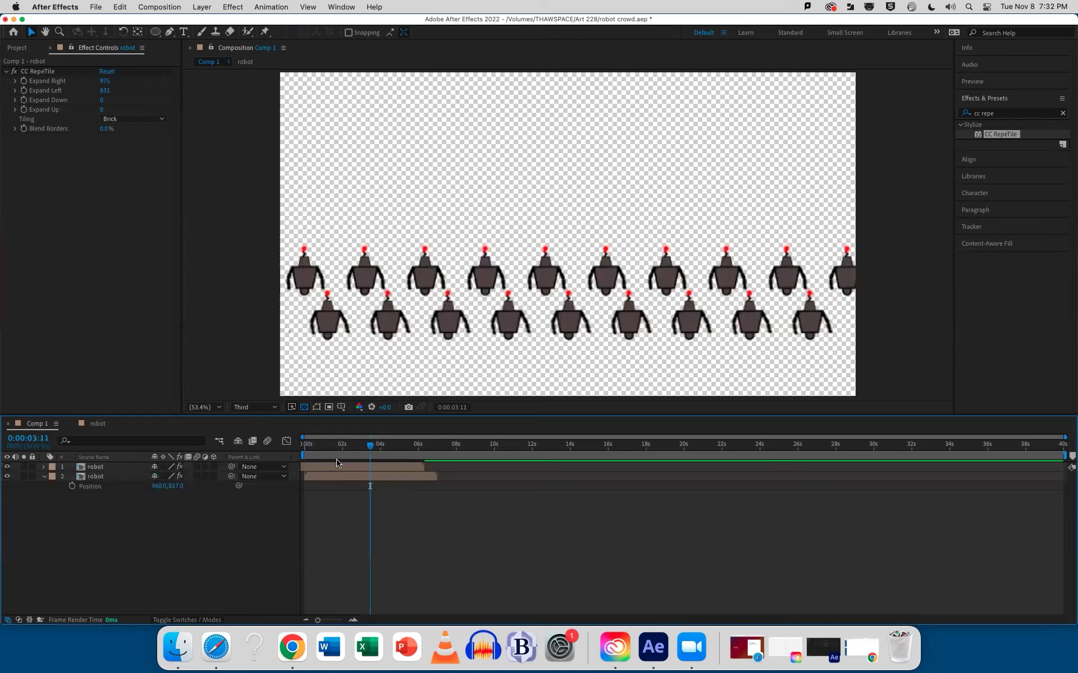
Step: Duplicate both robot rows and arrange the four rows at Y positions 514, 662, 807 and 955
click(337, 476)
shift+click(338, 466)
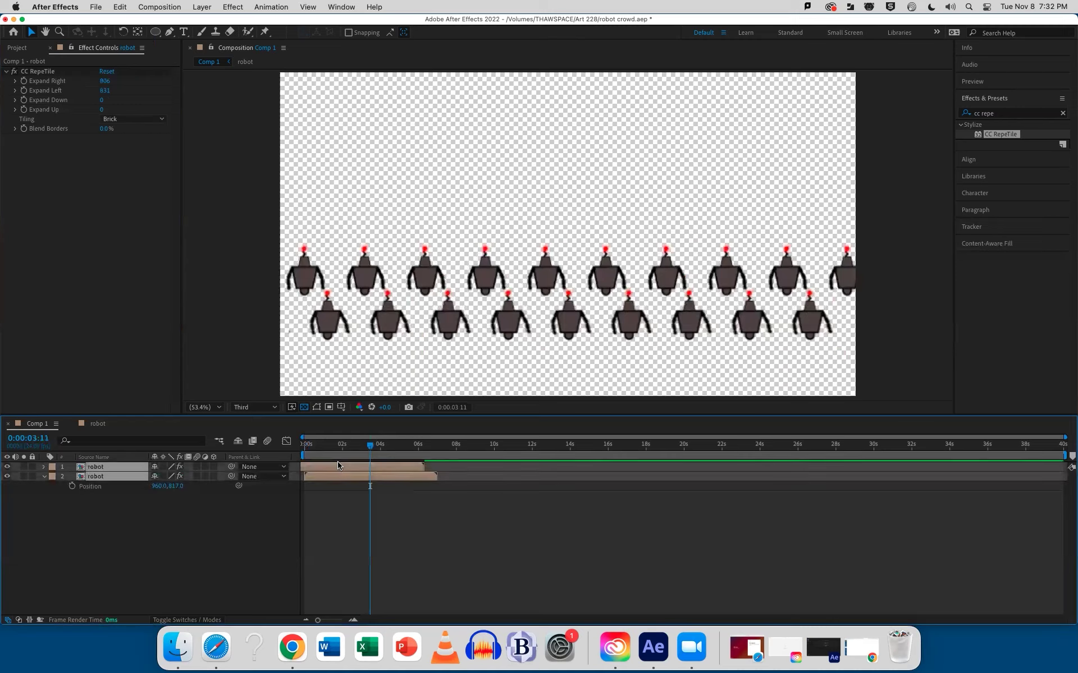
key(super+d)
drag(101, 486, 105, 476)
key(p)
drag(176, 476, 31, 456)
drag(43, 540, 90, 517)
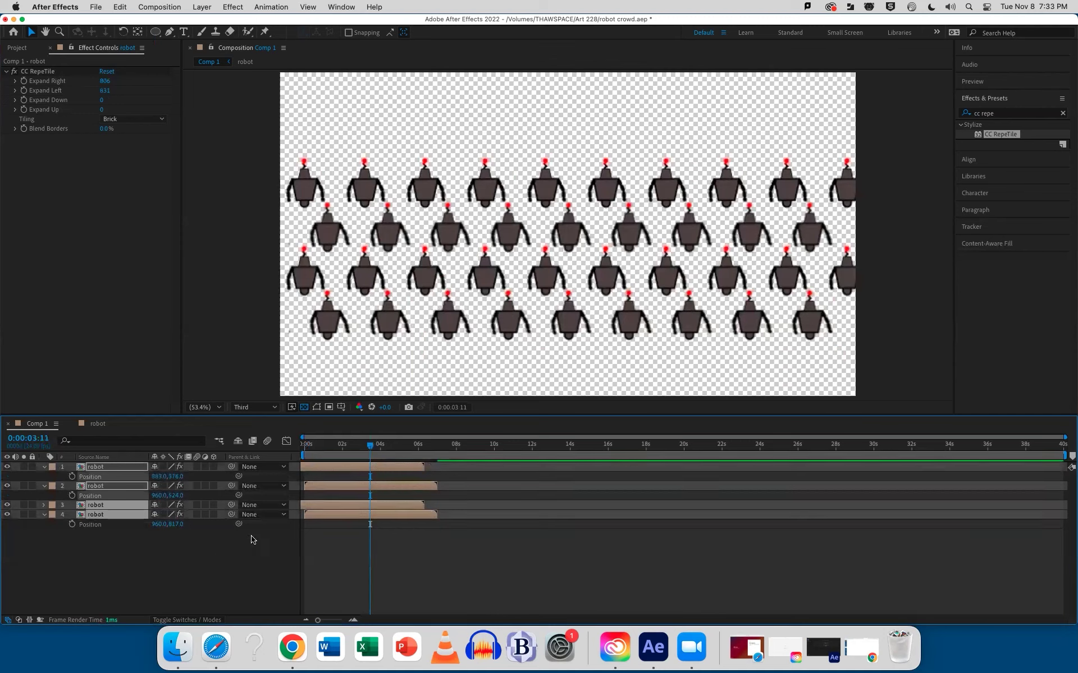
drag(177, 528, 158, 578)
click(159, 577)
Step: Make all four robot layers 3D and collapse their properties in the timeline
click(213, 467)
click(213, 533)
scroll(258, 499, up, 1)
key(u)
click(214, 486)
click(214, 495)
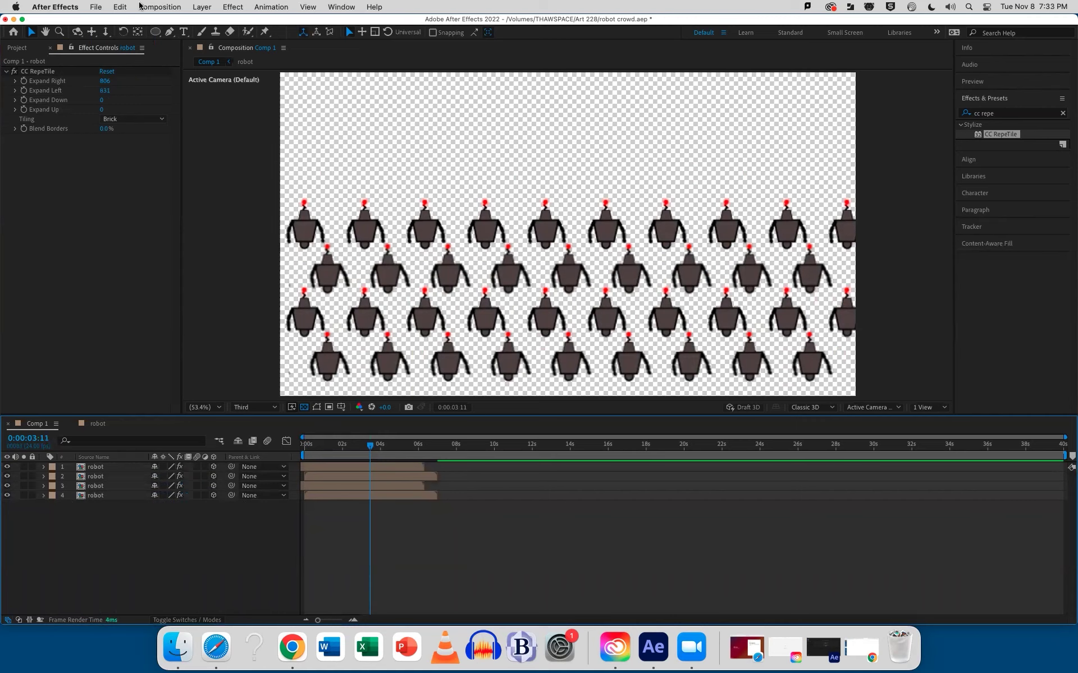
Step: Add a two-node camera with the 50mm preset, named Camera 1, and expand its properties
click(193, 7)
mouse_move(204, 23)
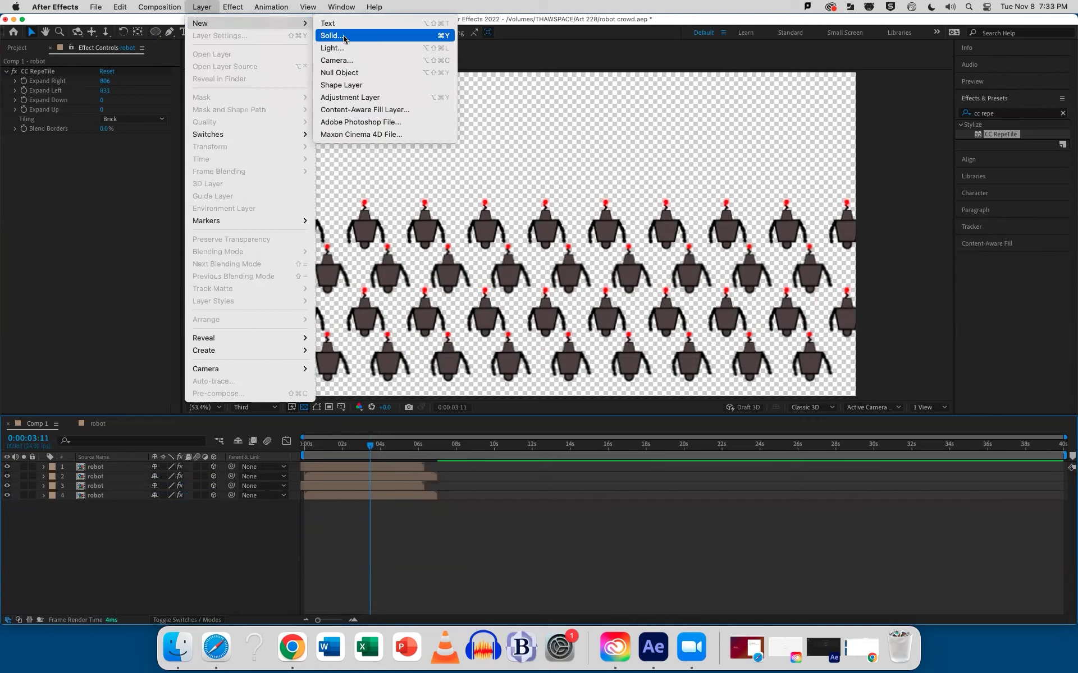
click(351, 61)
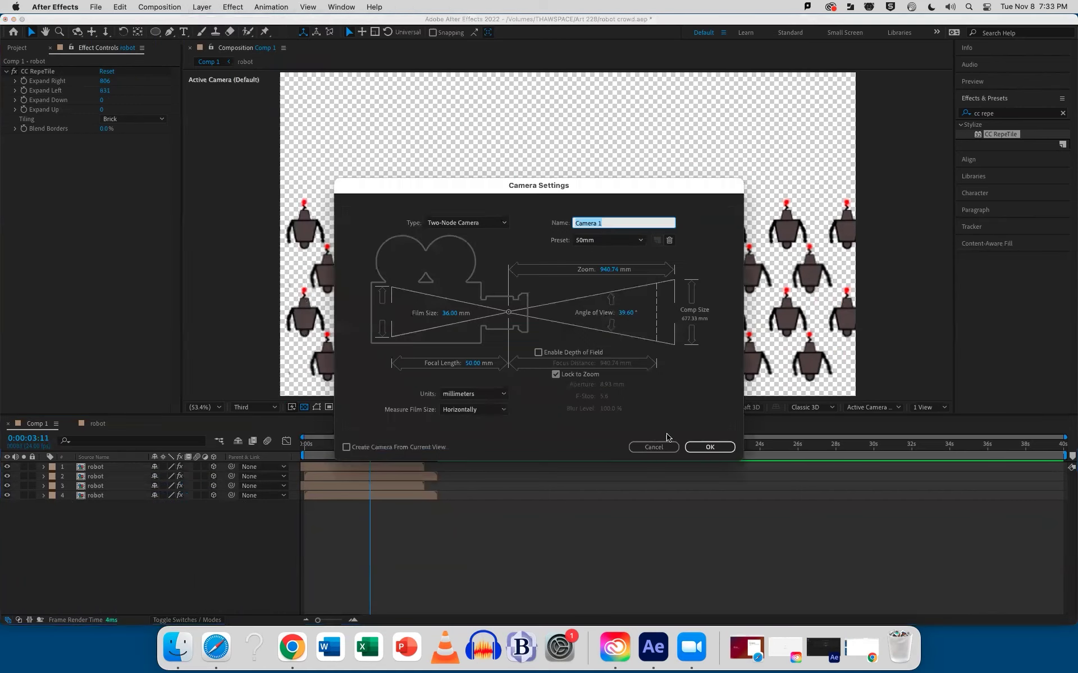
click(709, 447)
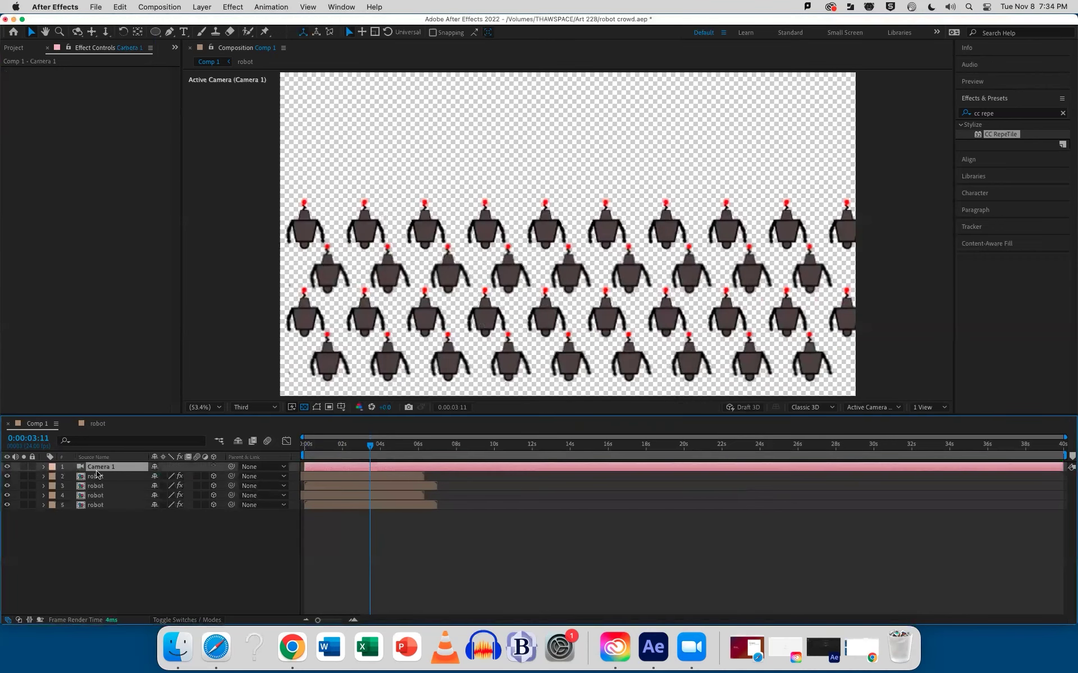
click(44, 467)
Step: Spread the four robot rows in depth, setting their Z positions from back to front to 1247, 420, 208 and -357
click(97, 525)
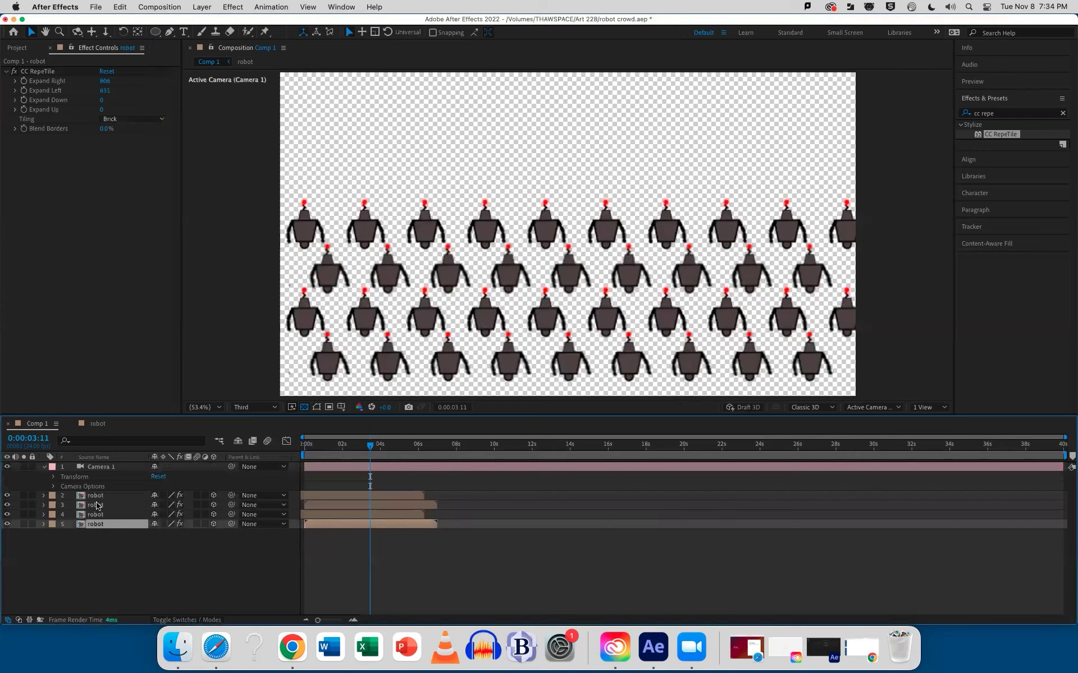
shift+click(95, 499)
key(p)
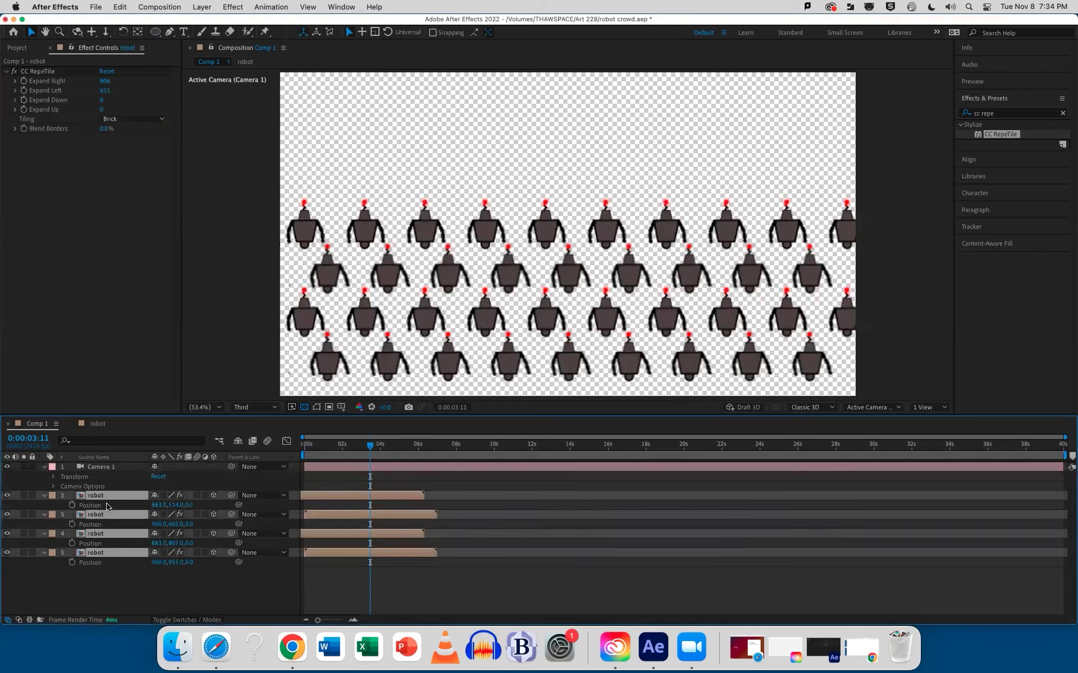
click(155, 585)
click(90, 506)
drag(189, 505, 859, 503)
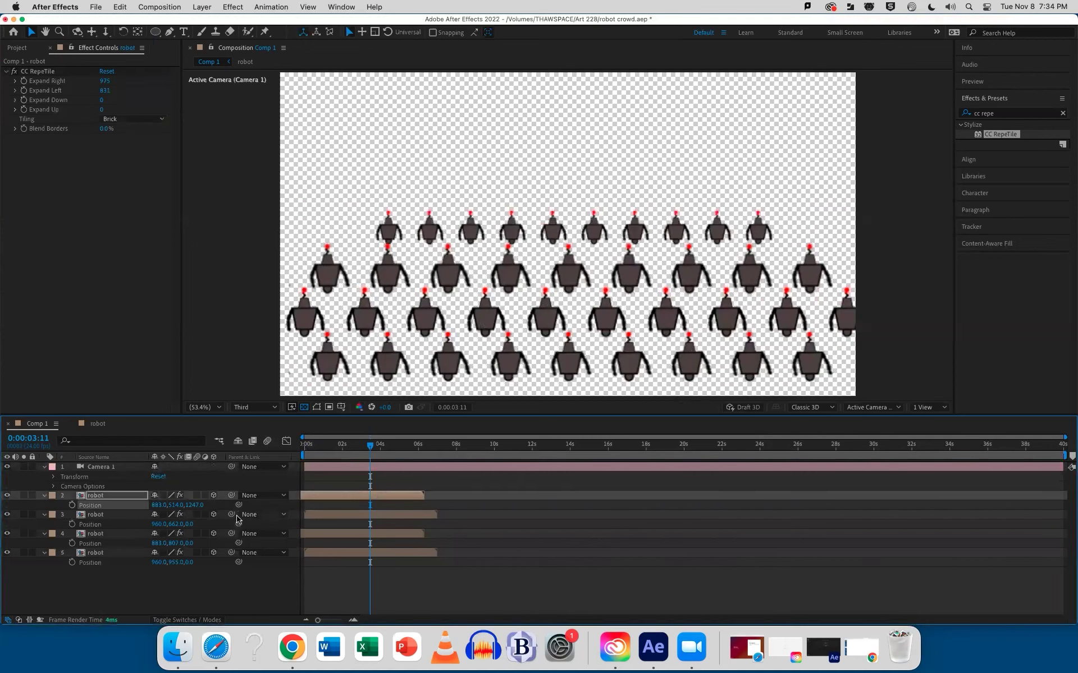
drag(189, 524, 416, 524)
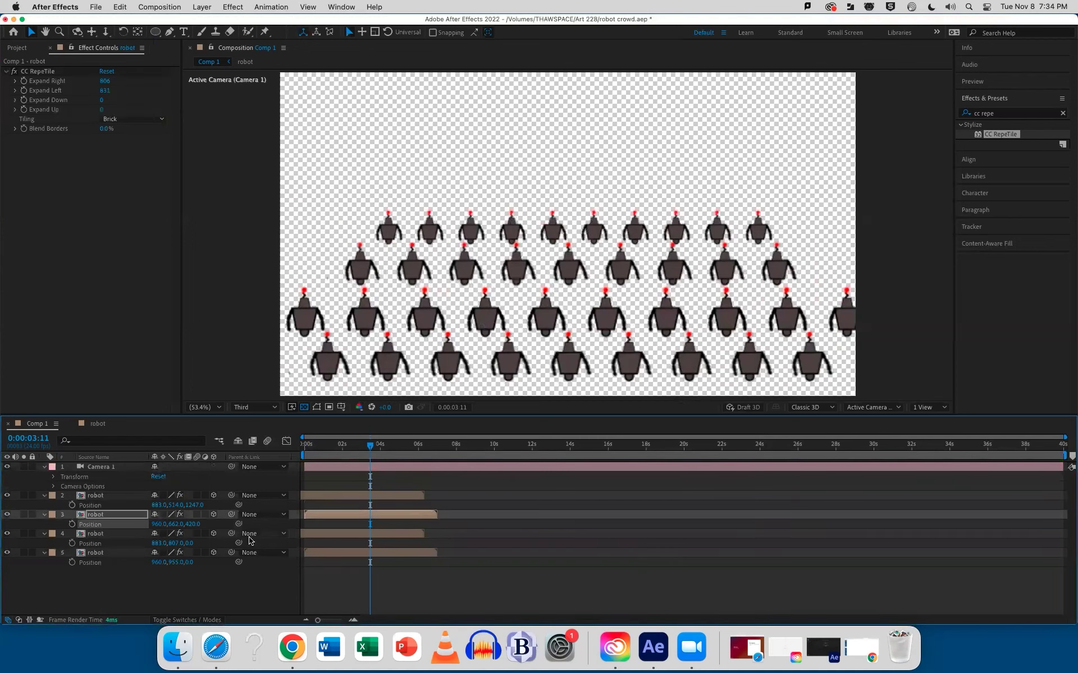
drag(186, 548, 63, 572)
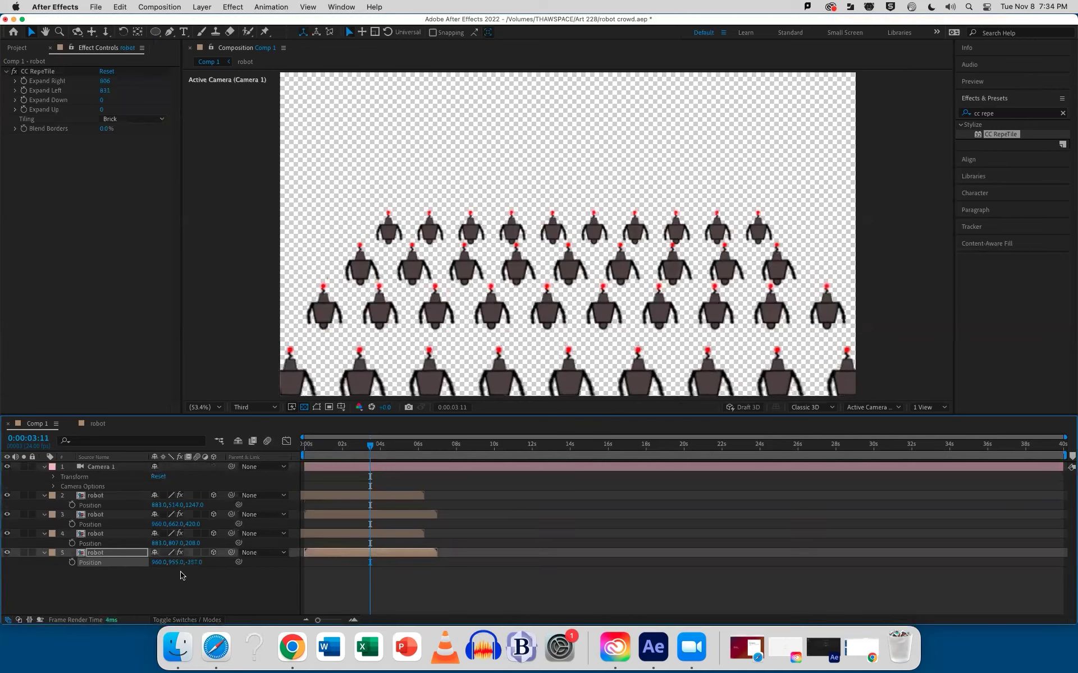
Step: Bring the front three robot rows nearer, setting their Z positions from front to back to -795, -145 and 223
drag(194, 563, 72, 564)
drag(193, 545, 114, 519)
drag(194, 524, 151, 525)
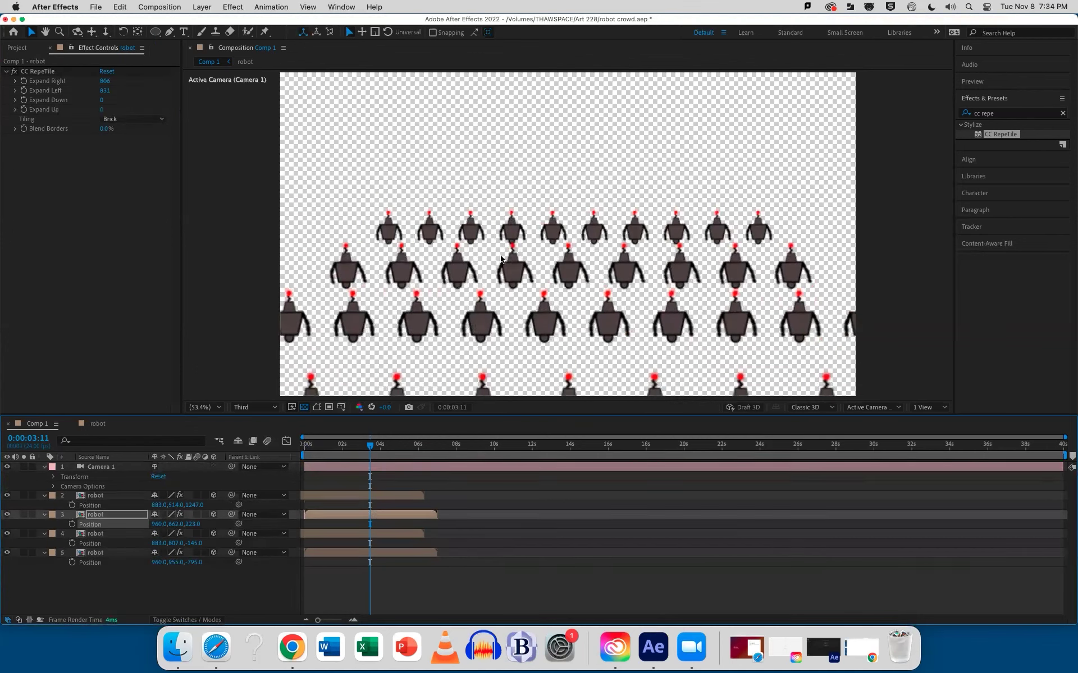
Step: Dolly the camera back until all four robot rows fit the frame, and orbit it to a low, slightly angled view
click(104, 32)
drag(517, 248, 324, 194)
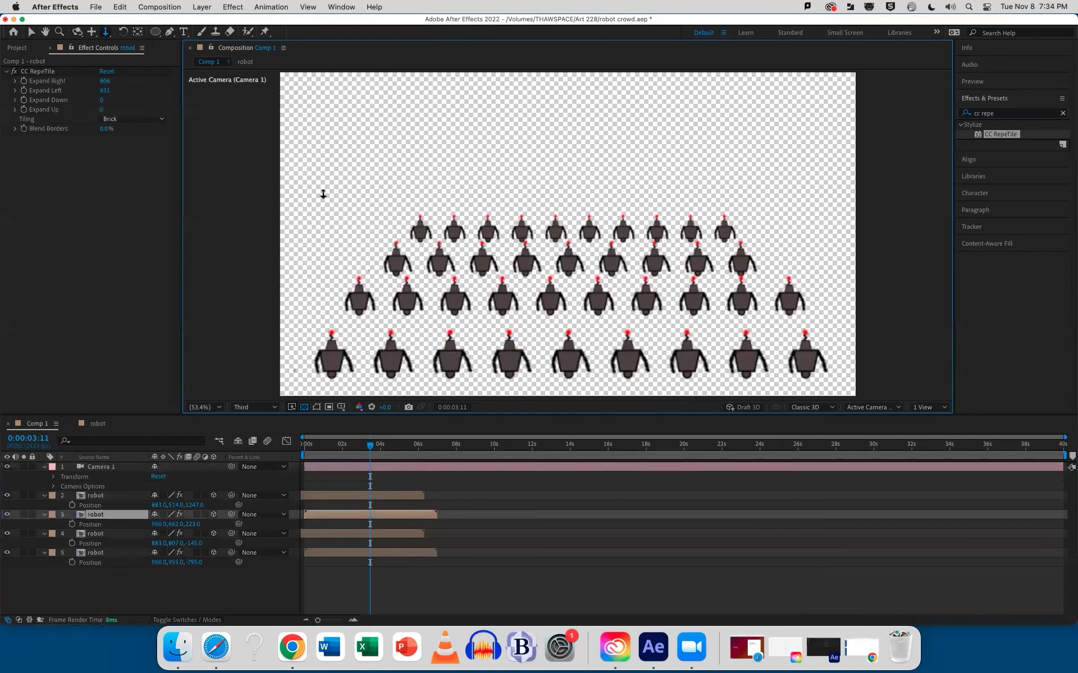
click(77, 32)
drag(545, 326, 542, 314)
Step: Set the composition preview resolution to Full
click(259, 412)
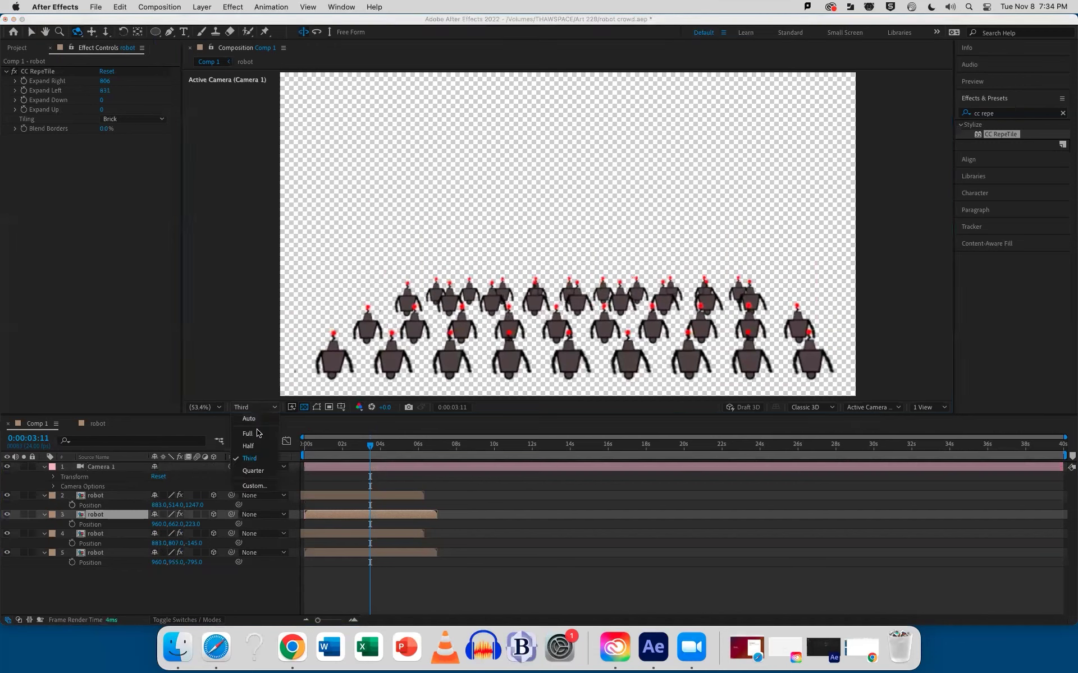
click(258, 437)
click(303, 406)
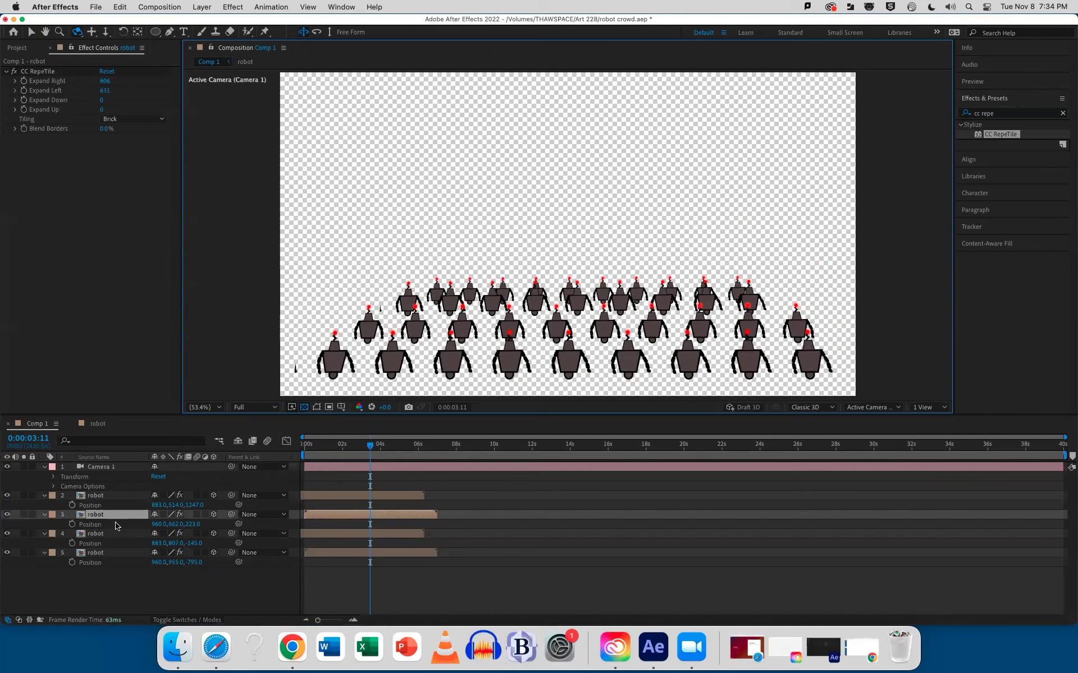
Step: Trim stray robot fragments by lowering CC RepeTile Expand Left to 818 on the front row and reducing it on the third row from the front
click(94, 554)
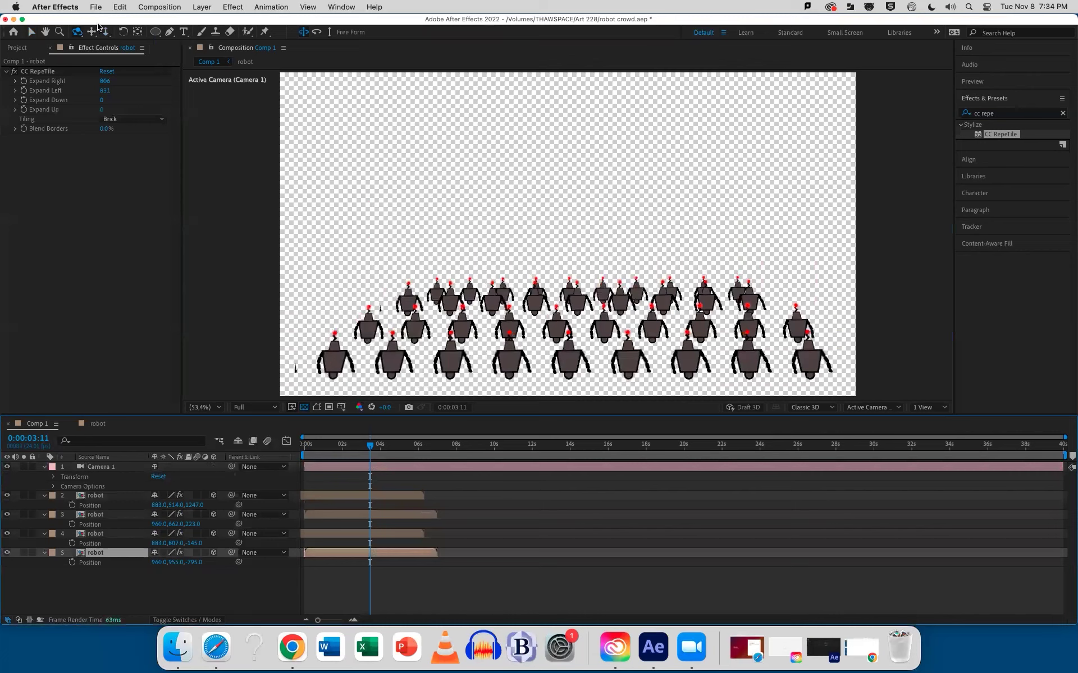
drag(104, 91, 100, 91)
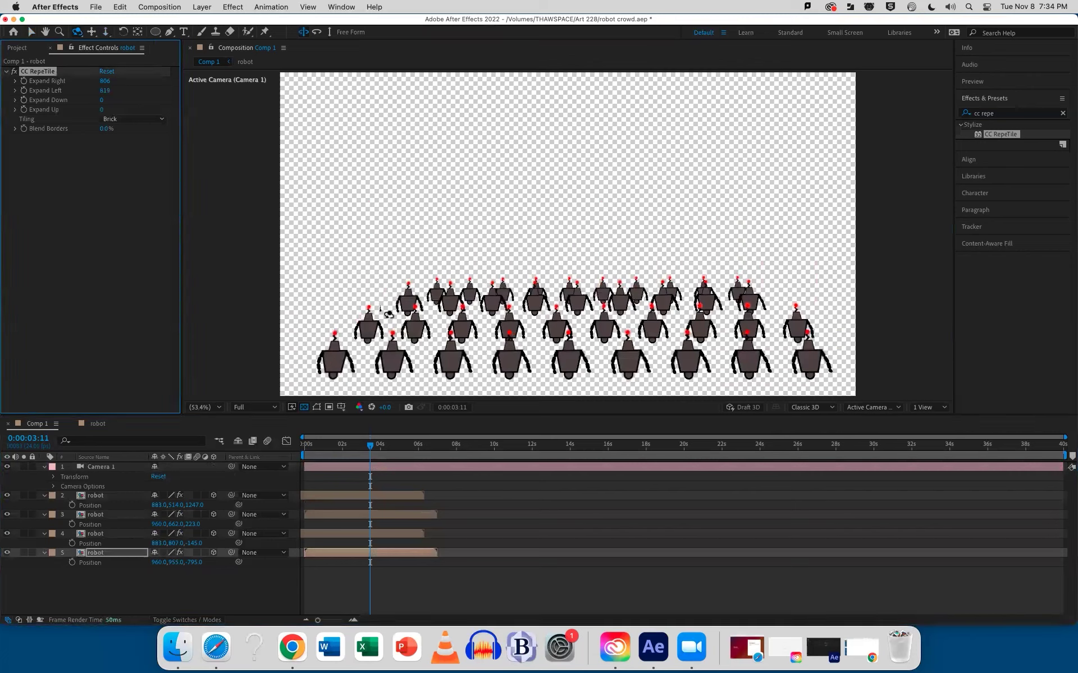
click(91, 515)
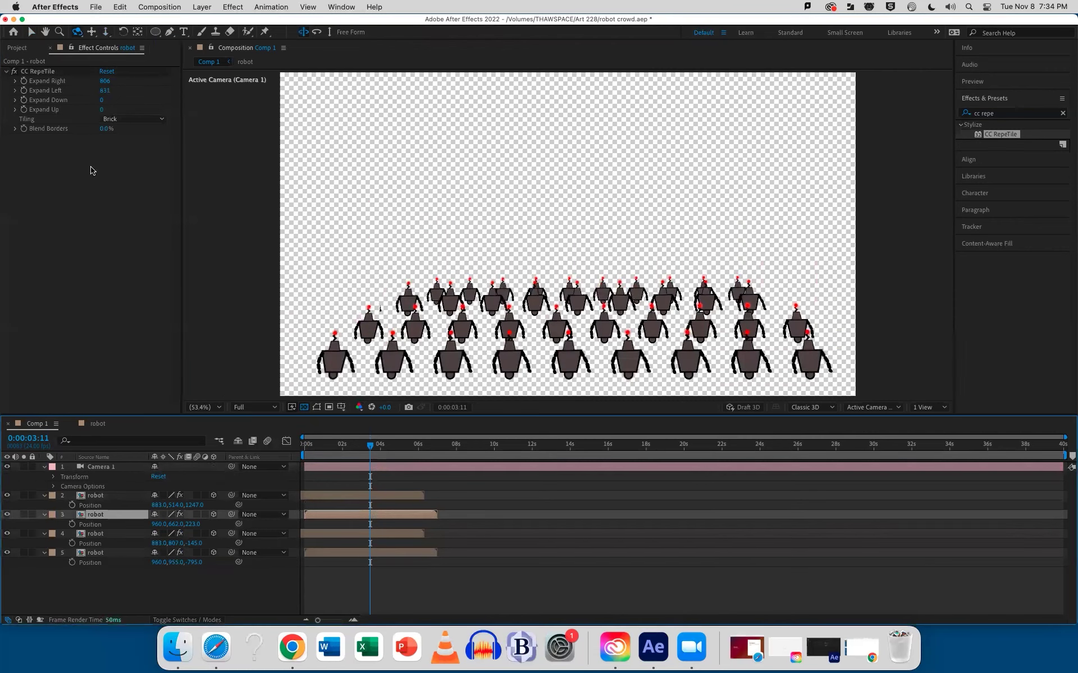
drag(104, 91, 176, 236)
Step: Add a 3D null object and parent Camera 1 to it
click(93, 468)
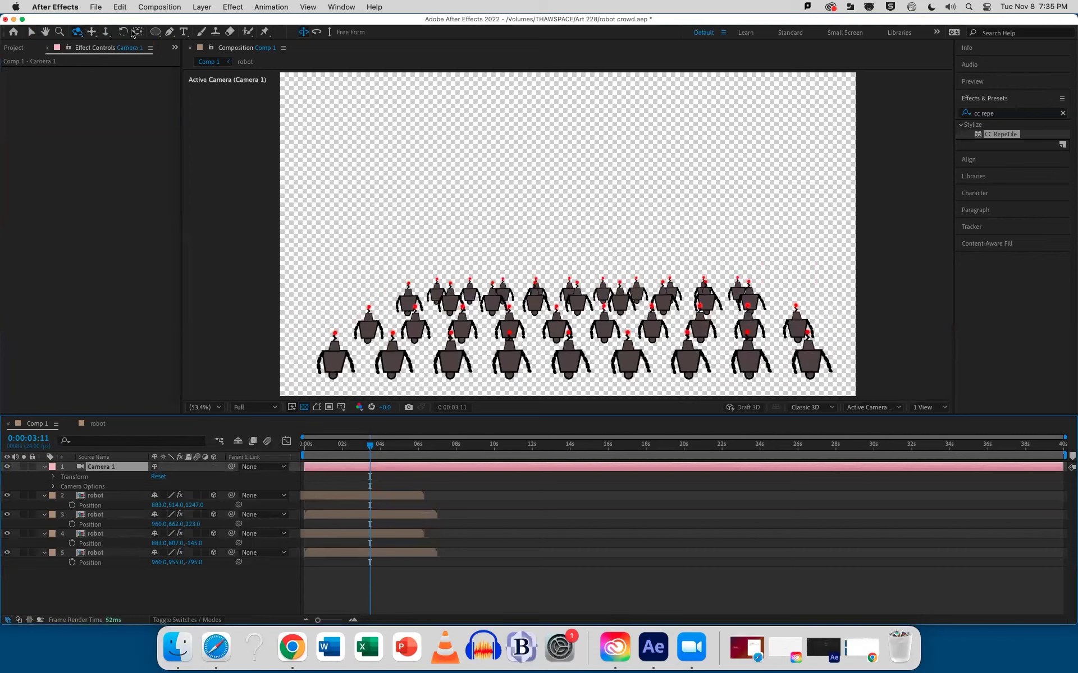
click(202, 6)
mouse_move(209, 29)
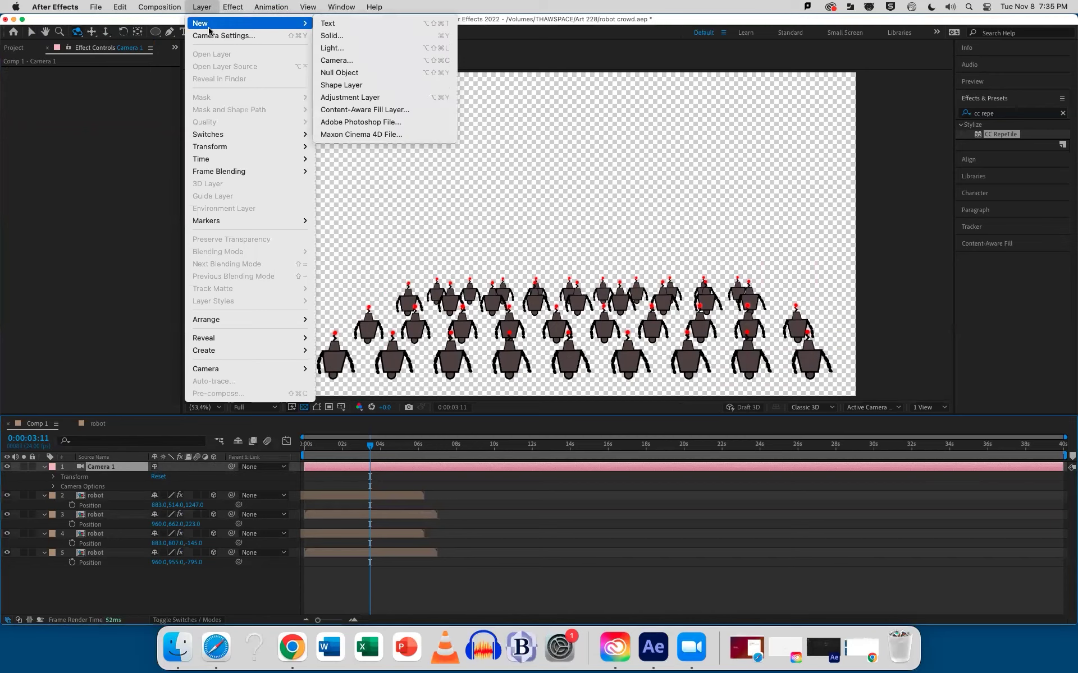
click(360, 74)
click(213, 467)
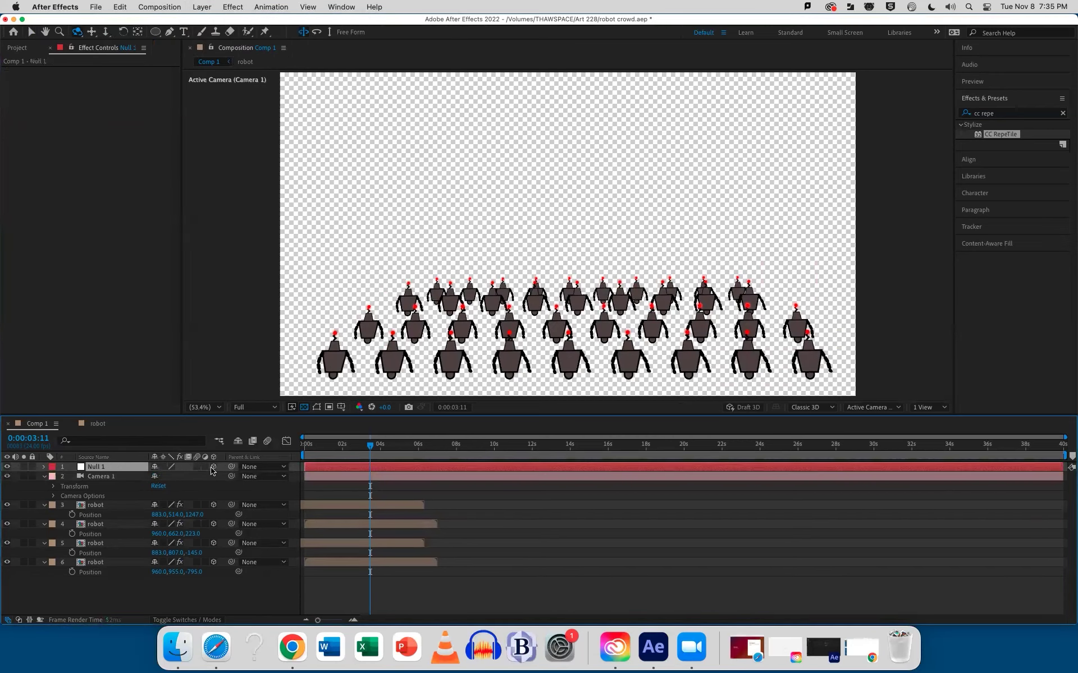
click(97, 479)
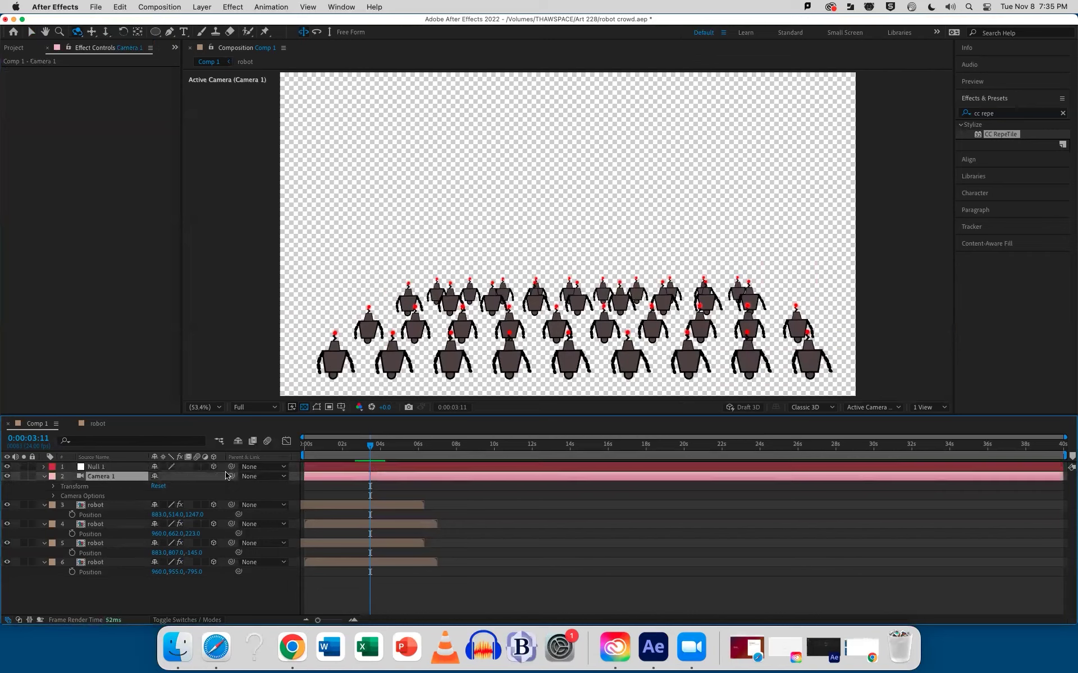
drag(231, 477, 92, 471)
Step: Move Camera 1 slightly closer to the robots along its Z position
key(r)
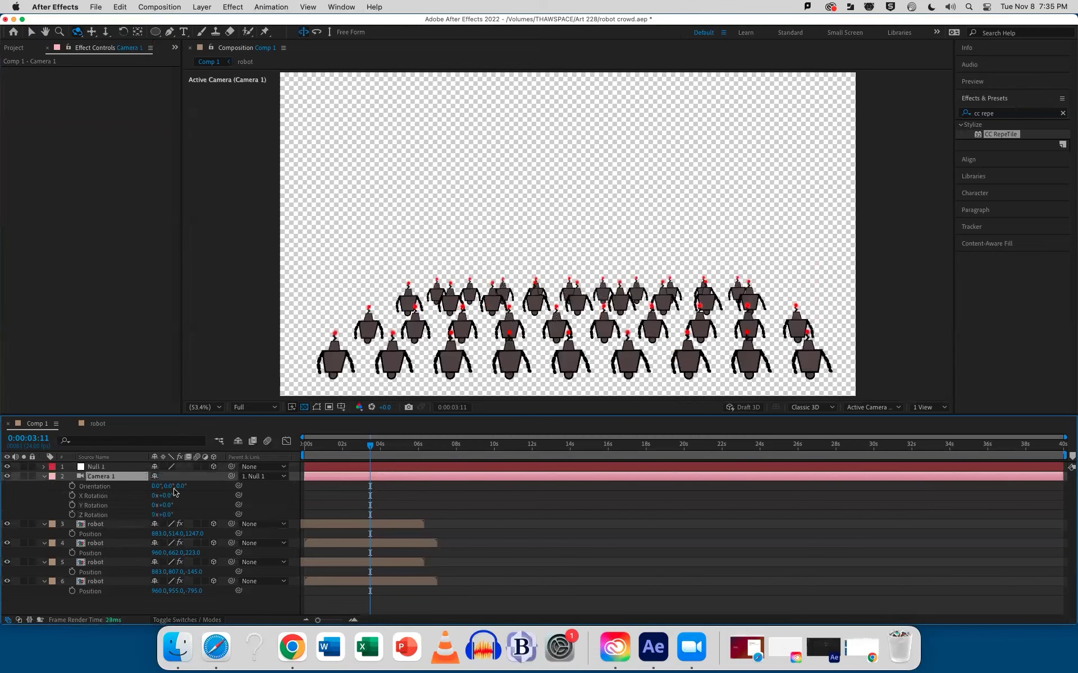
key(p)
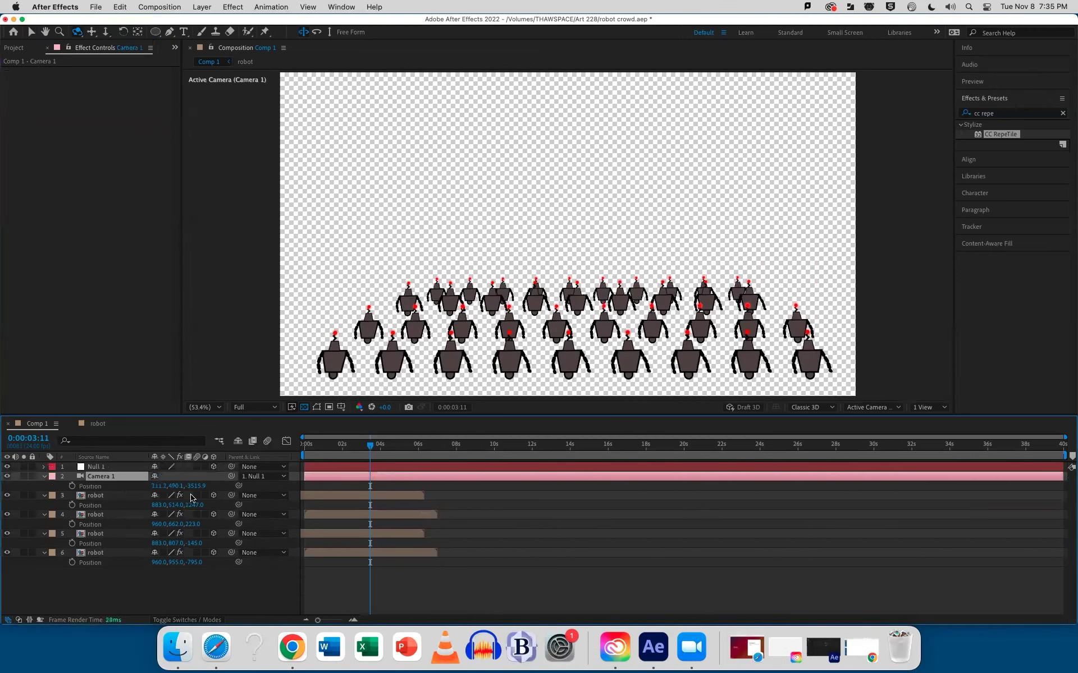
drag(196, 486, 278, 377)
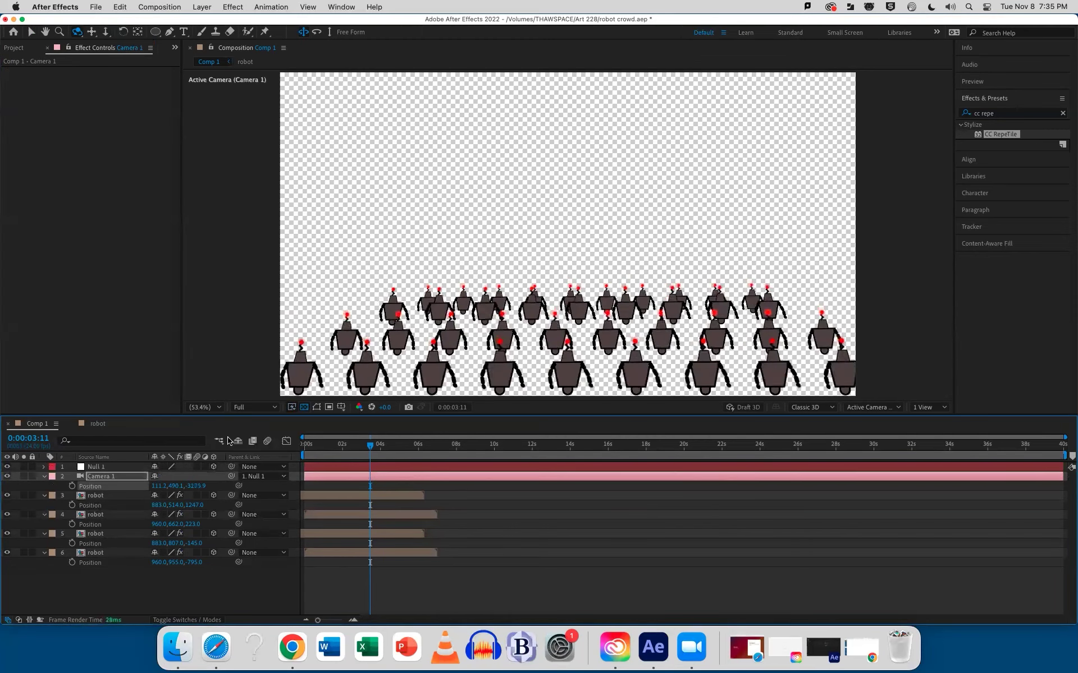
Step: Keyframe Camera 1's position from 0:00 to 0:05:05, flying forward to about Y 244 and Z -1658
drag(369, 445, 403, 444)
click(73, 486)
drag(188, 492, 155, 481)
drag(4, 411, 105, 427)
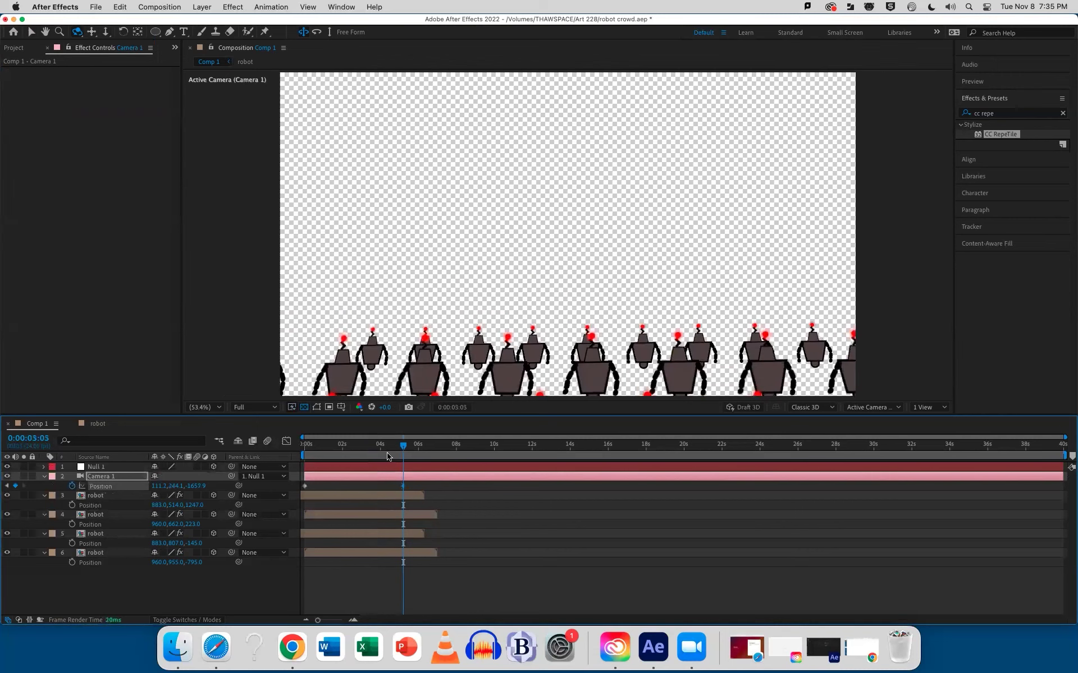
Step: Preview the camera move from 0:00 and collapse the layer properties
drag(404, 445, 286, 451)
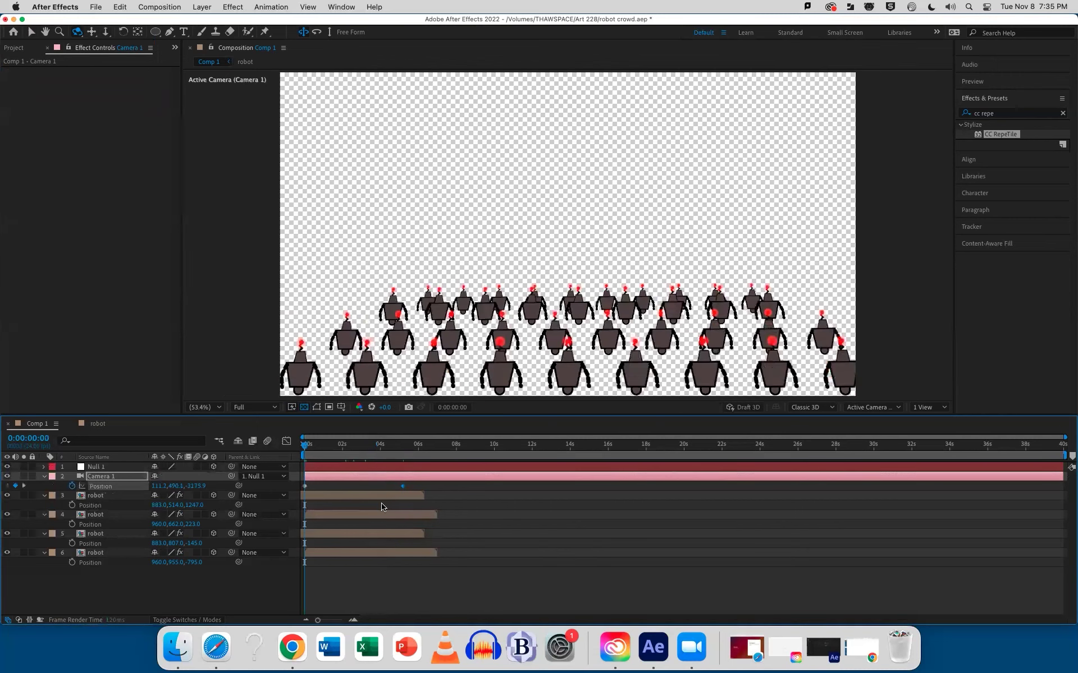
key(space)
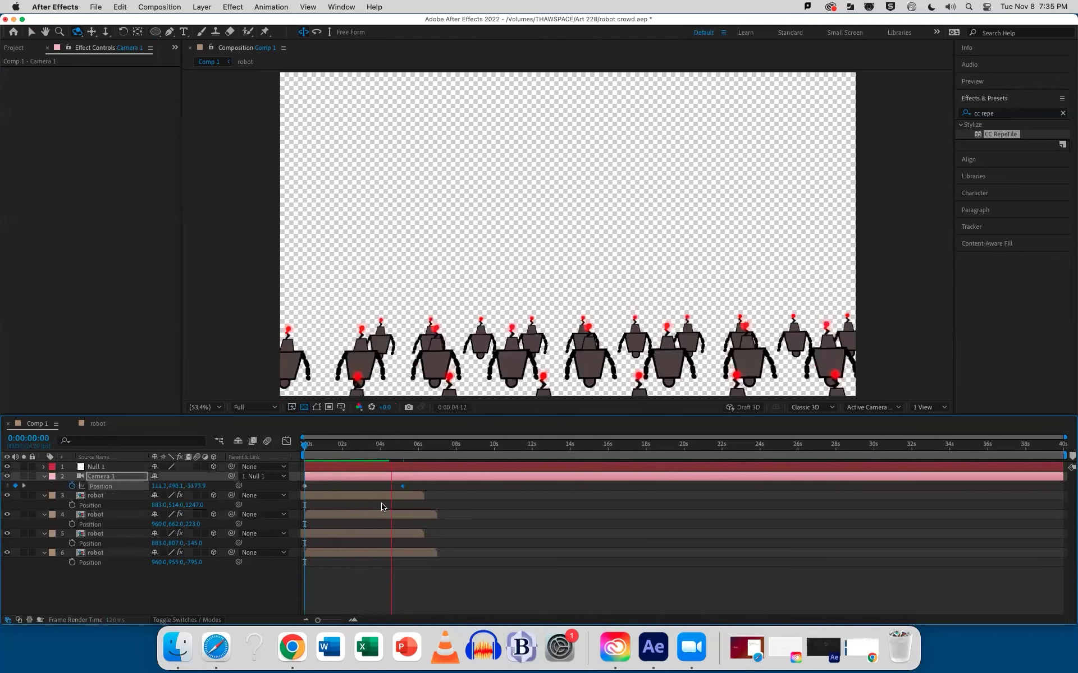
key(space)
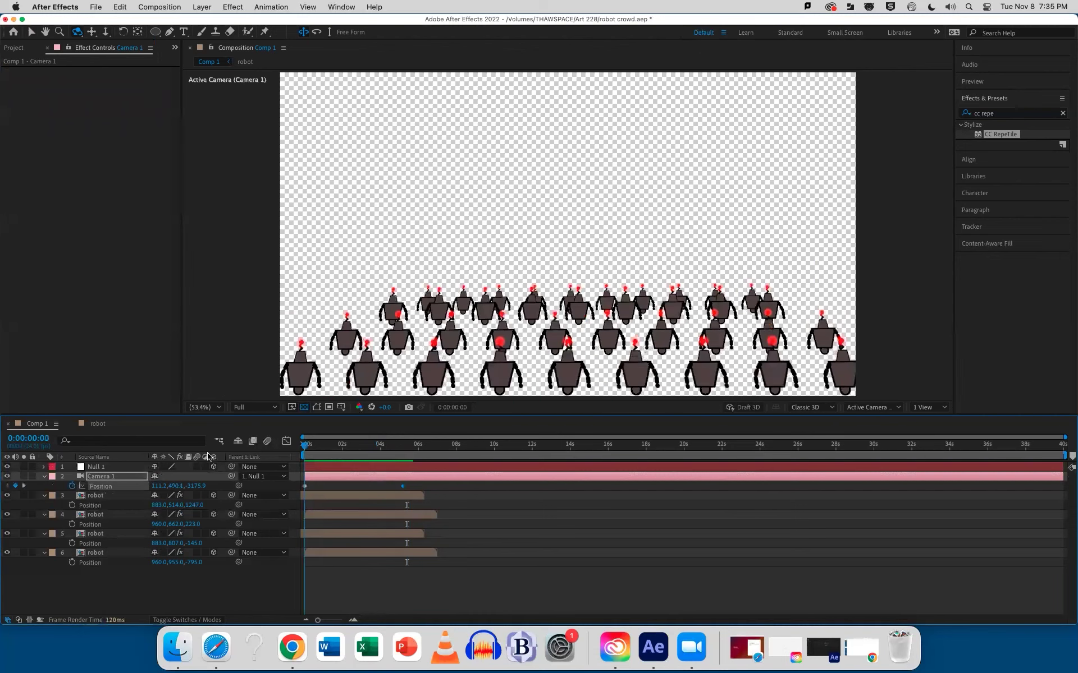
click(344, 584)
key(u)
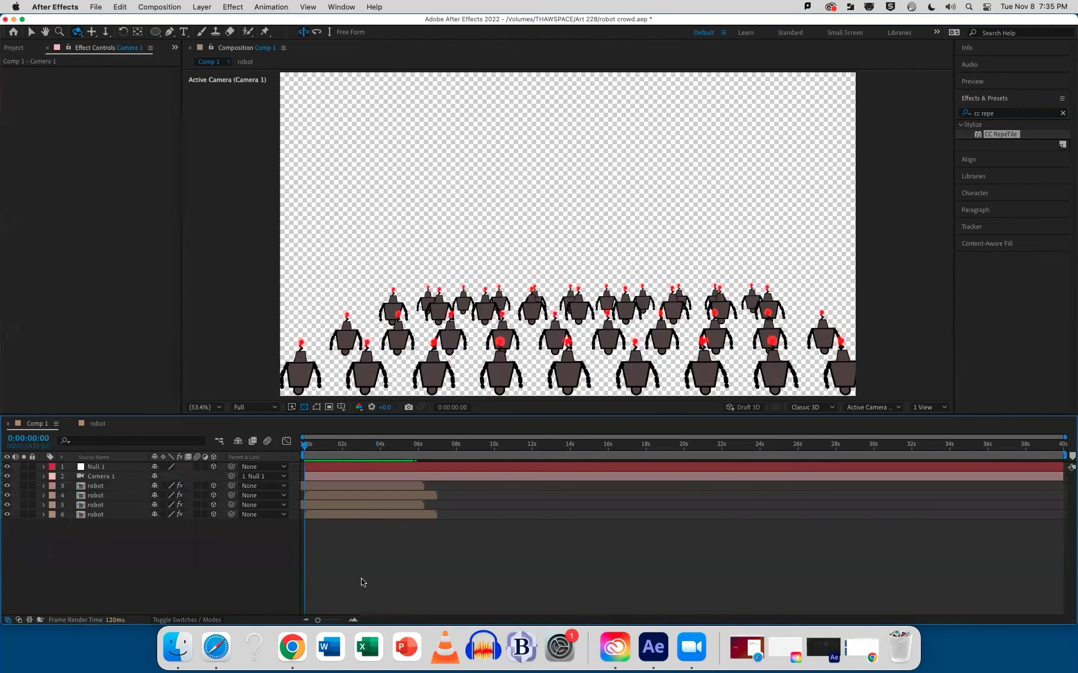
Step: Draw a closed four-sided outline that narrows upward, centred above the robot rows, with the Pen tool
click(170, 32)
click(524, 262)
click(534, 199)
click(614, 254)
click(599, 172)
click(540, 168)
click(536, 200)
key(F2)
Step: Draw a wide, thin rectangle on a new shape layer across the base of the four-sided outline, and collapse the layer
click(156, 32)
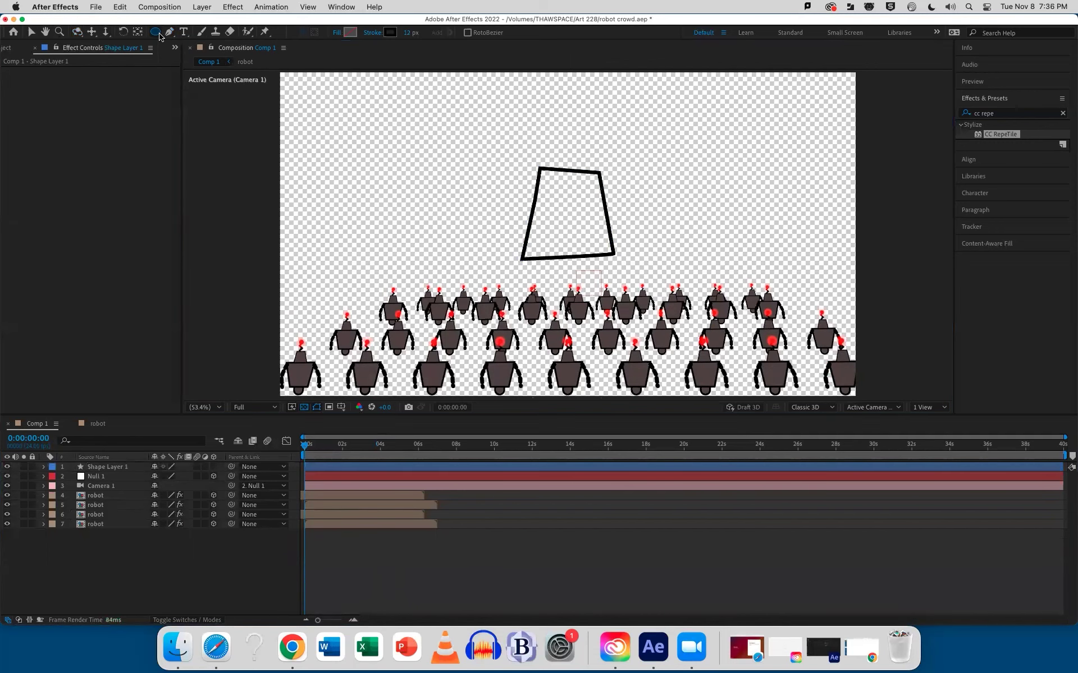
click(189, 31)
drag(403, 236, 754, 272)
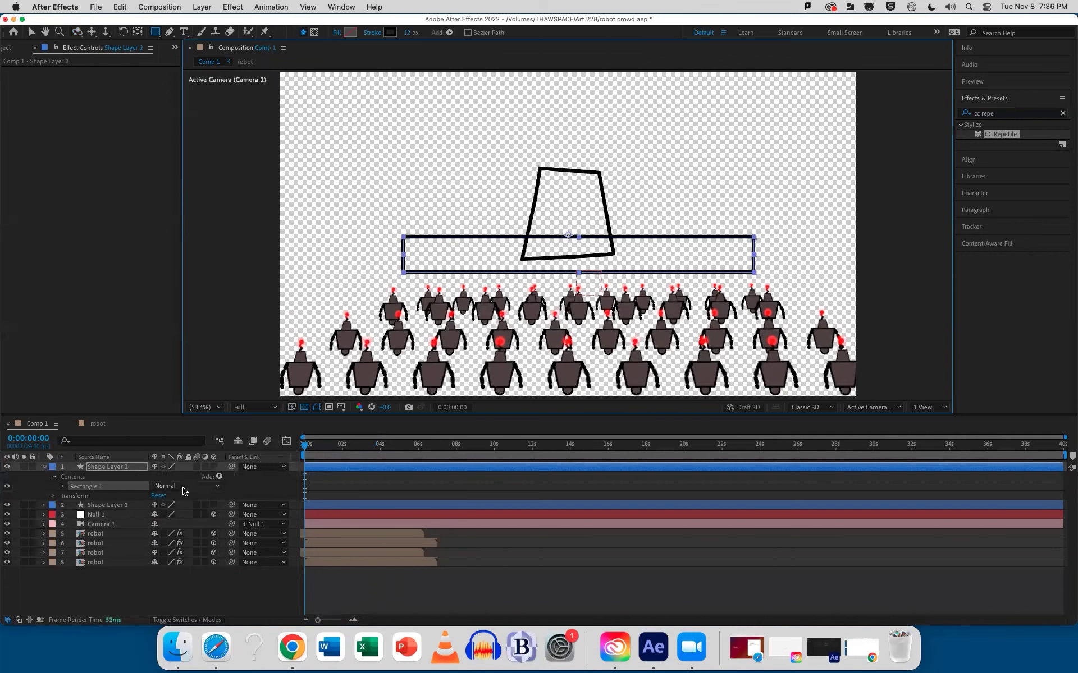
click(43, 468)
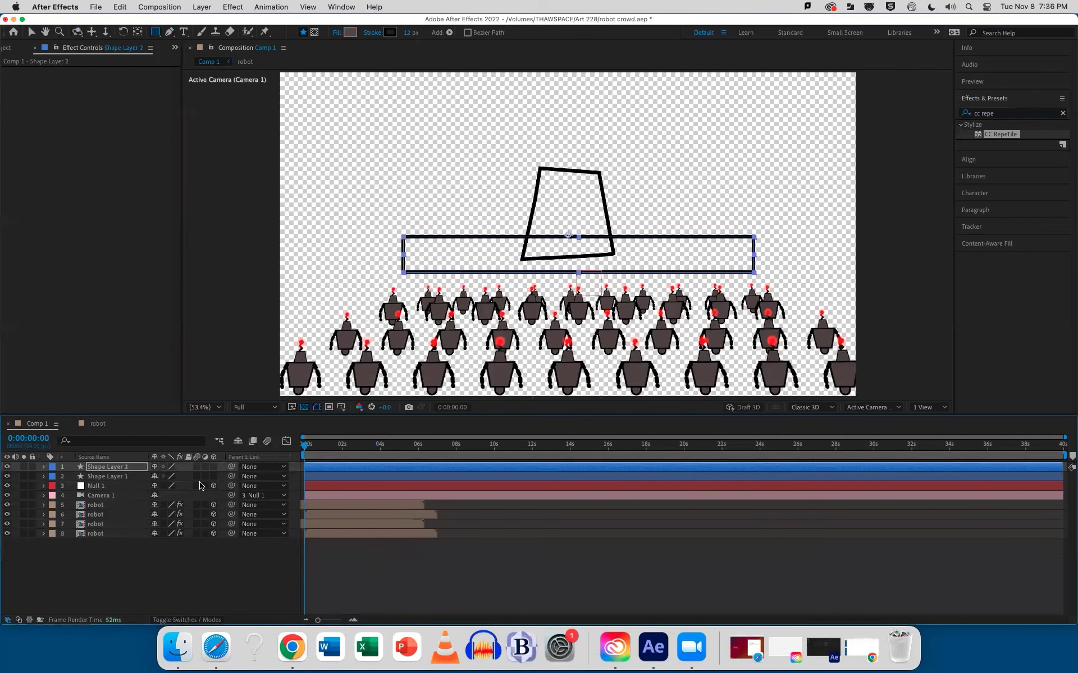
Step: Make Shape Layer 2 a 3D layer and parent it to Shape Layer 1
click(213, 467)
drag(305, 446, 119, 478)
click(109, 477)
click(117, 470)
click(118, 479)
key(p)
drag(174, 486, 204, 488)
key(super+z)
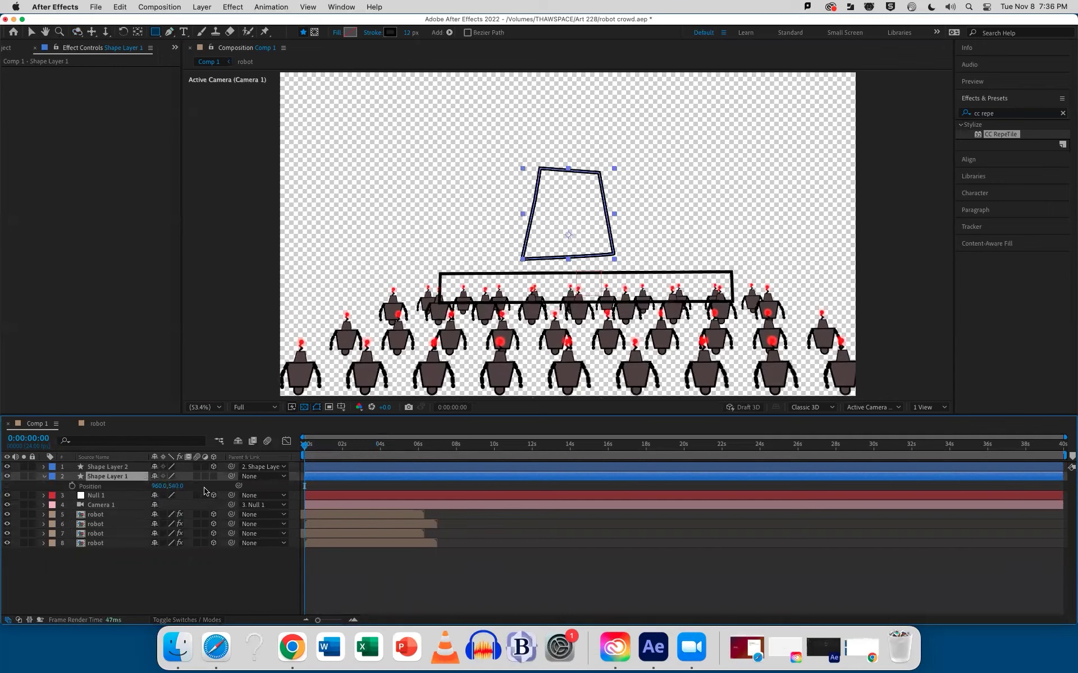
Step: Make Shape Layer 1 a 3D layer and preview the camera move
click(213, 475)
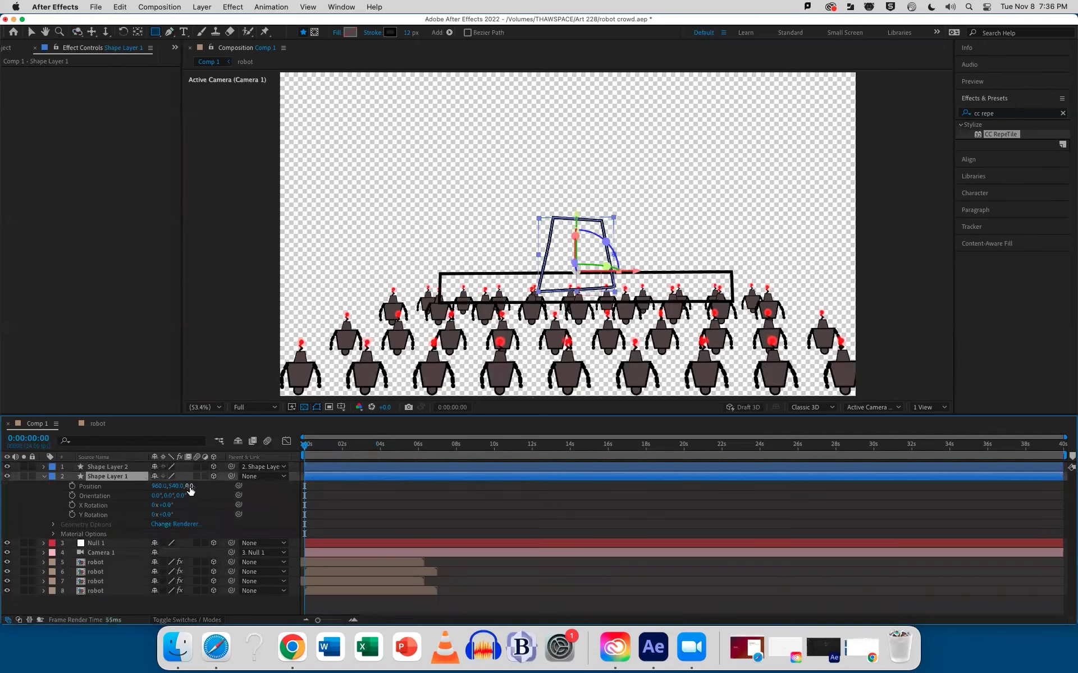
click(337, 497)
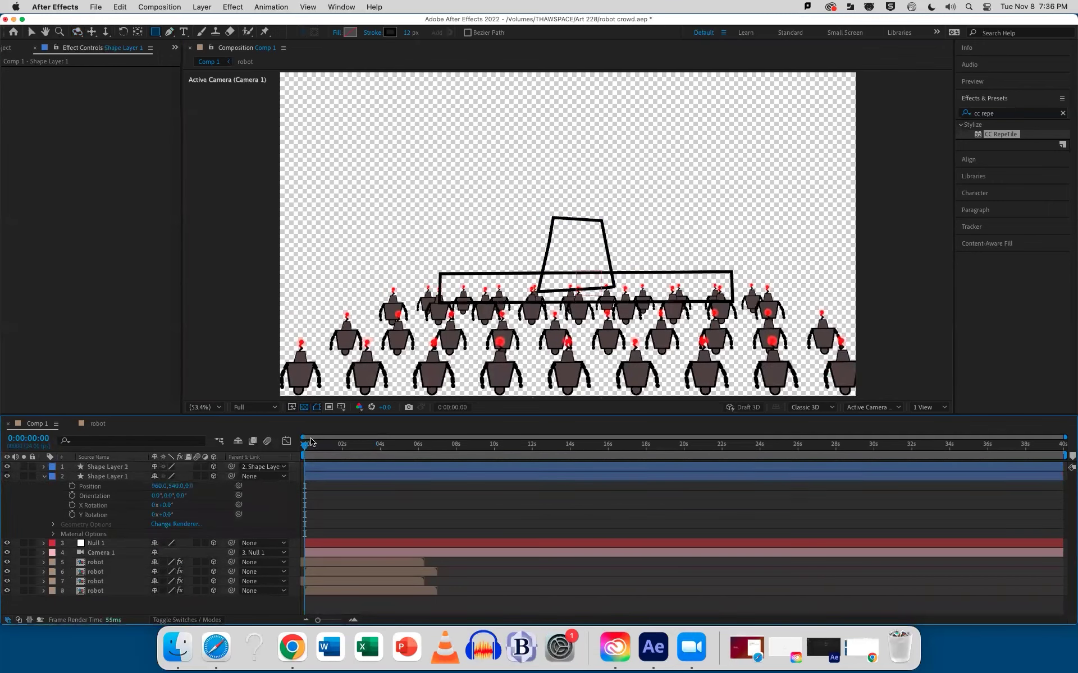
key(space)
key(space)
Step: Move Shape Layer 1 behind and above the robot rows, to about Y -193 and Z 3233
click(113, 477)
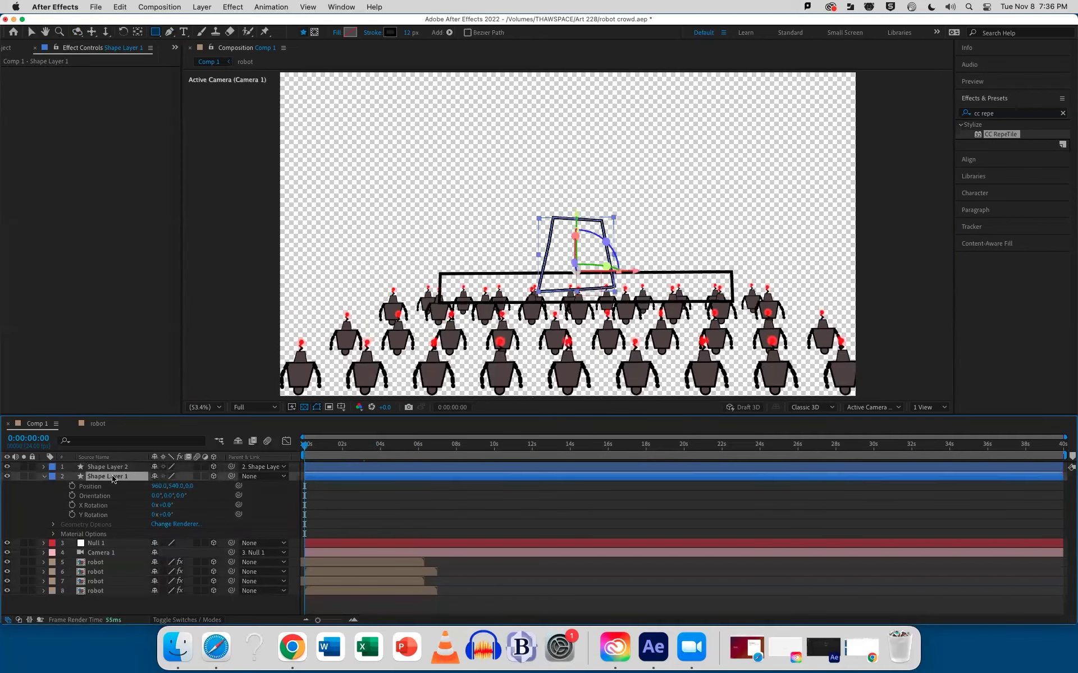
key(p)
drag(194, 486, 976, 315)
drag(178, 488, 286, 483)
drag(902, 432, 933, 433)
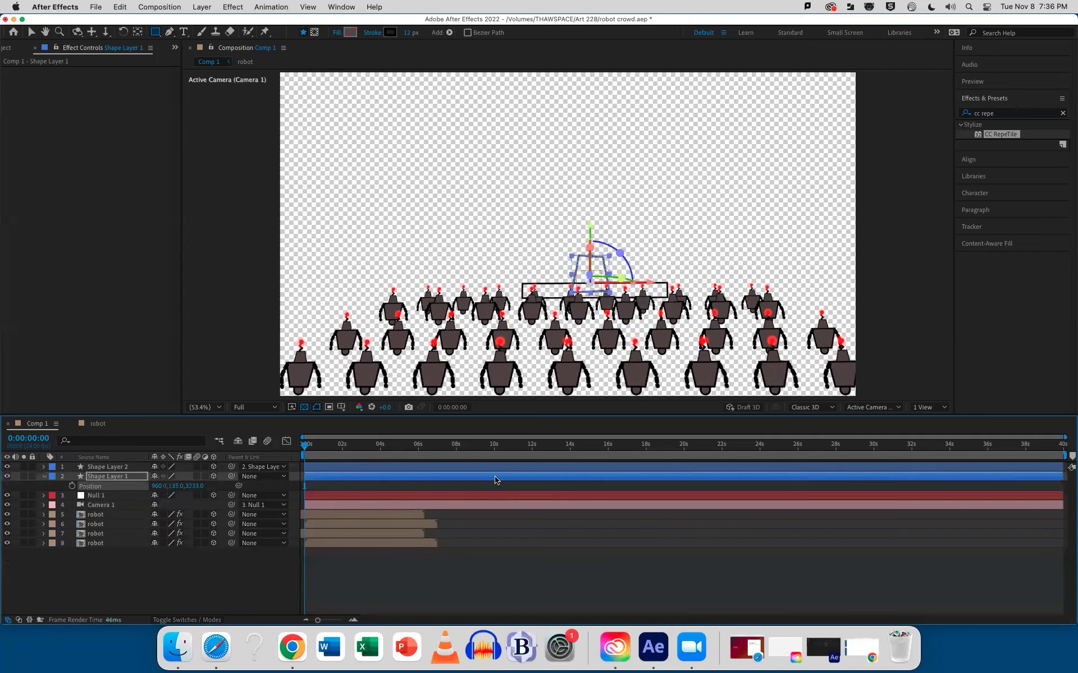
drag(173, 486, 8, 476)
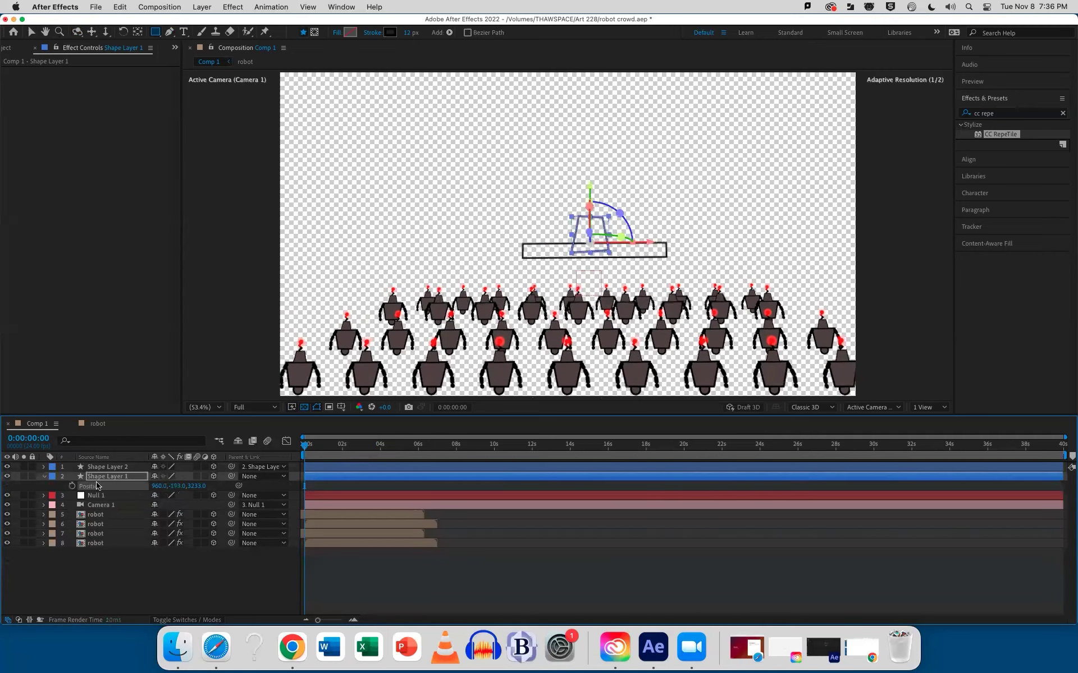
Step: Preview the camera move, return to 0:00 and save the project
click(366, 580)
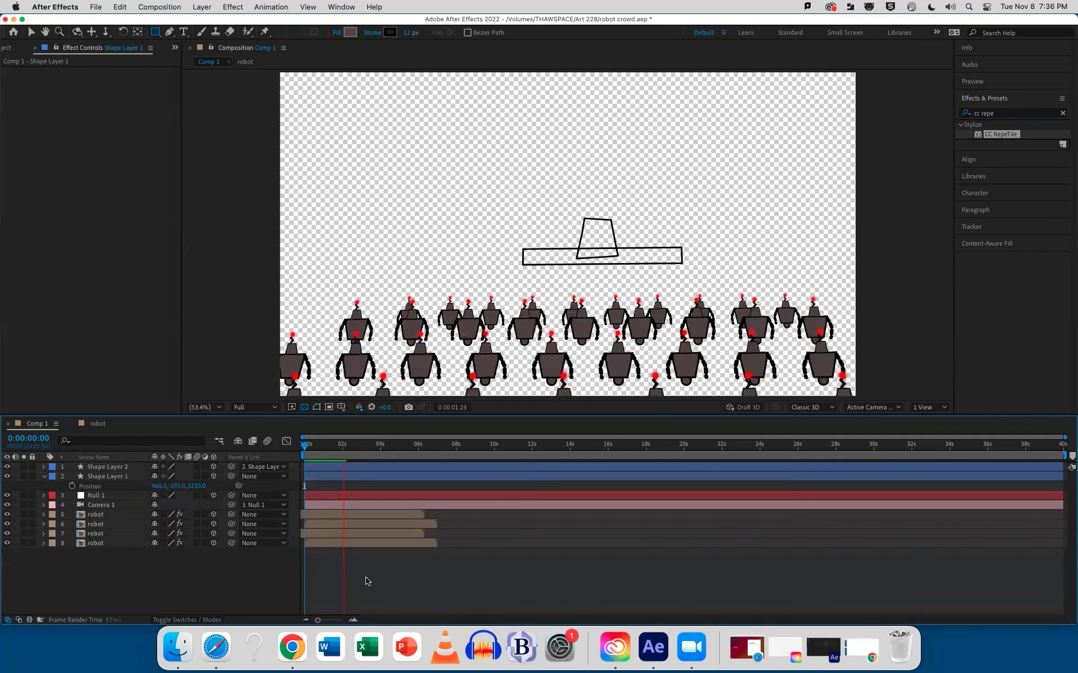
drag(368, 444, 262, 441)
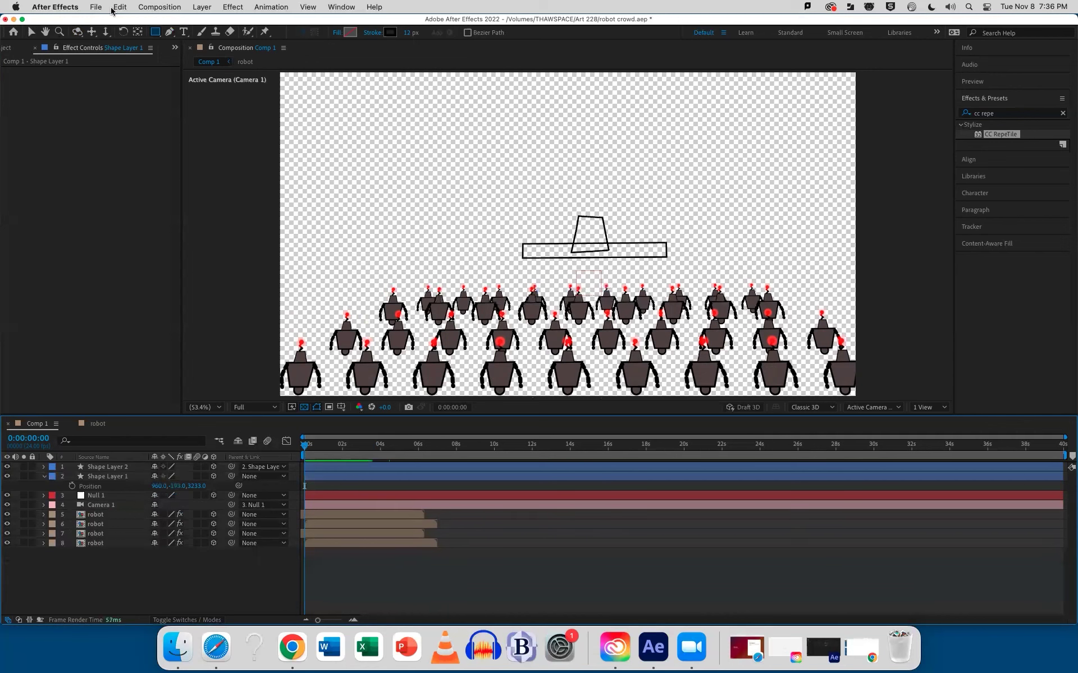
key(super+s)
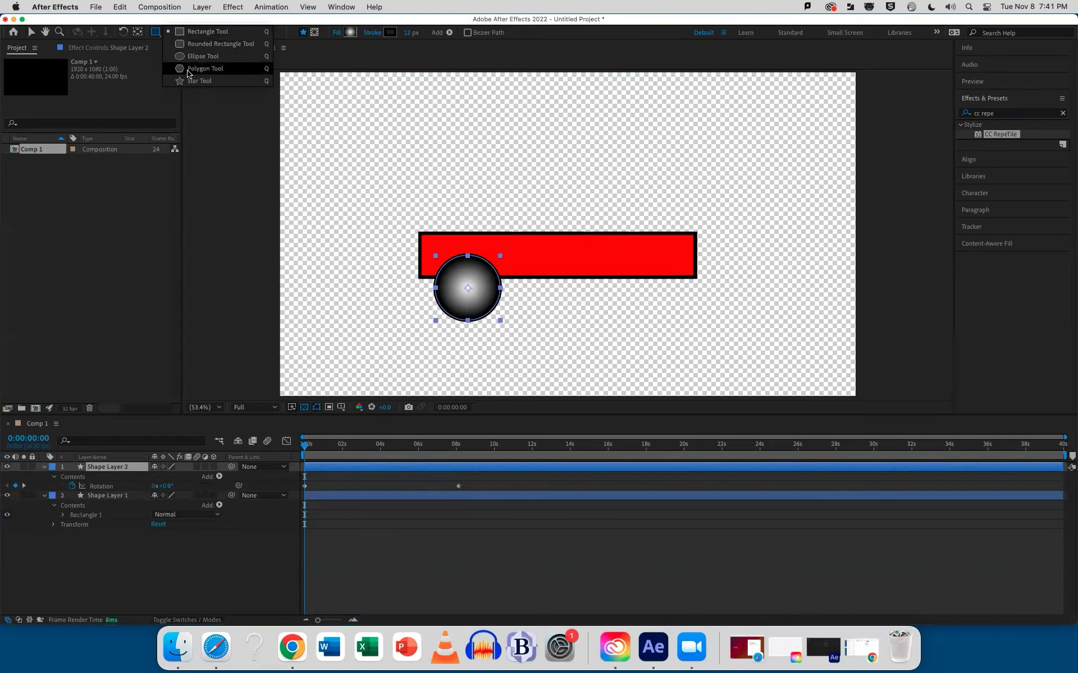
Step: Draw a star centred inside the gradient-filled wheel circle on Shape Layer 2 with the Star tool
click(196, 81)
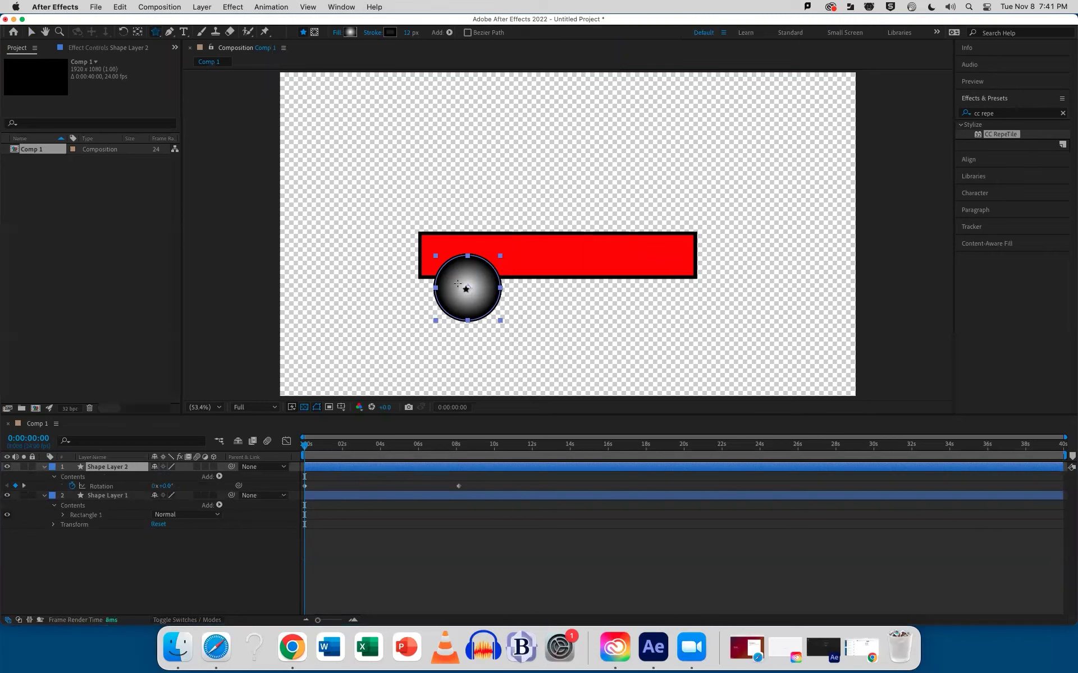
mouse_move(461, 284)
mouse_down()
mouse_move(460, 252)
mouse_move(478, 277)
mouse_up()
click(31, 32)
click(474, 279)
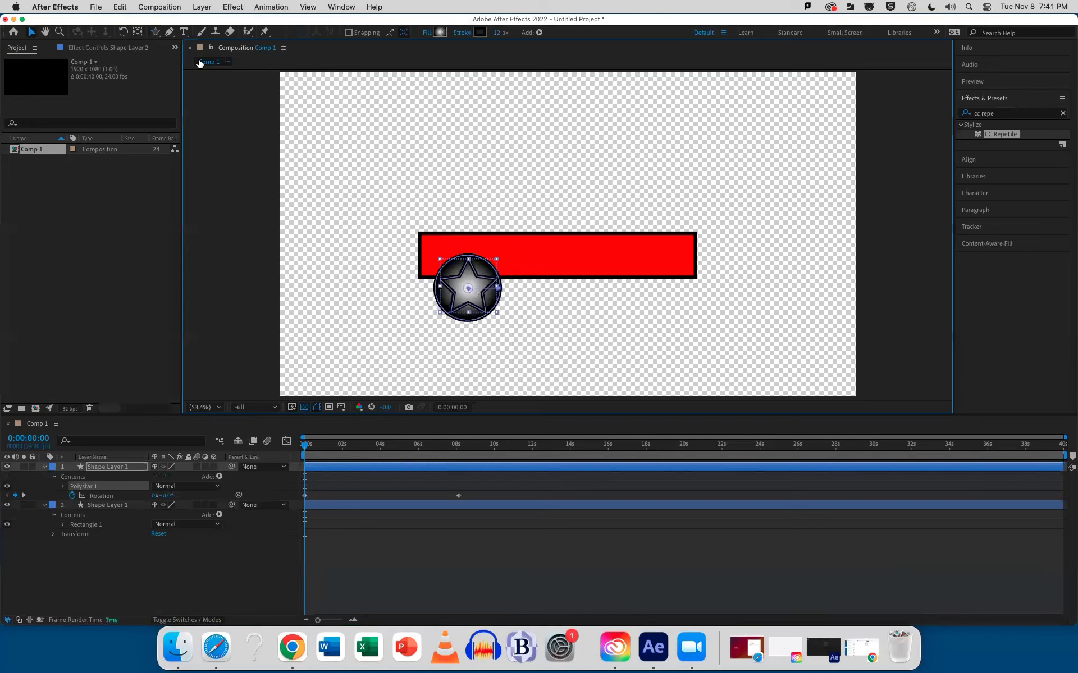
Step: Give the wheel's star 14 points, a smaller inner radius and a larger outer radius reaching the wheel's edge
click(63, 486)
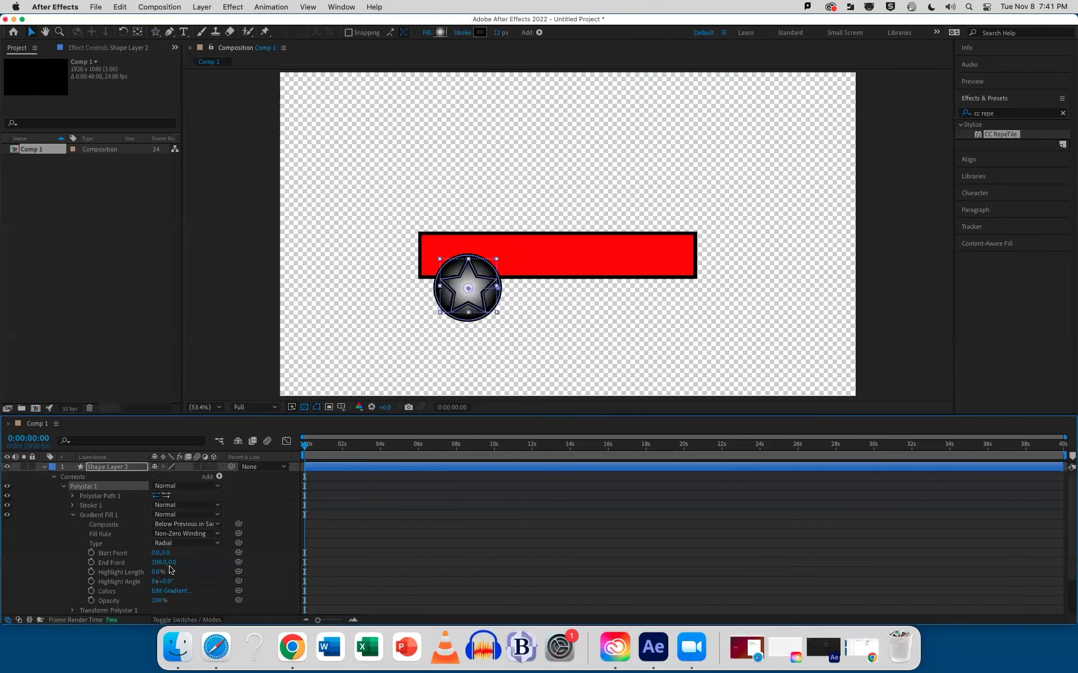
click(73, 497)
drag(160, 518, 161, 515)
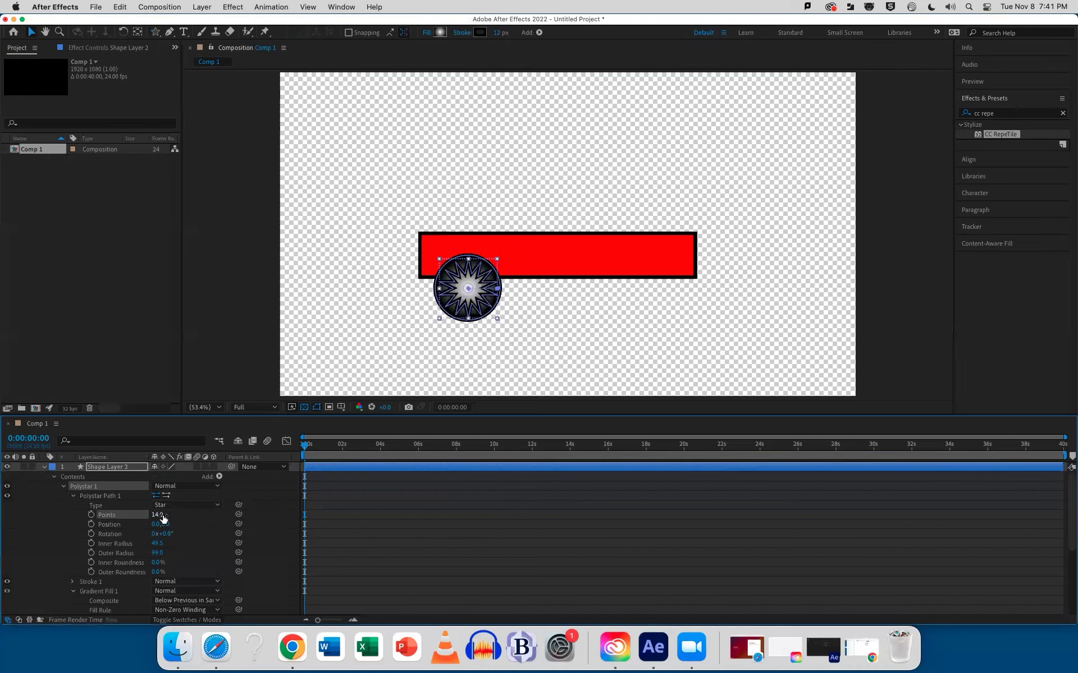
mouse_move(156, 552)
mouse_down()
mouse_move(143, 544)
mouse_move(170, 537)
mouse_move(141, 543)
mouse_move(175, 546)
mouse_up()
click(386, 480)
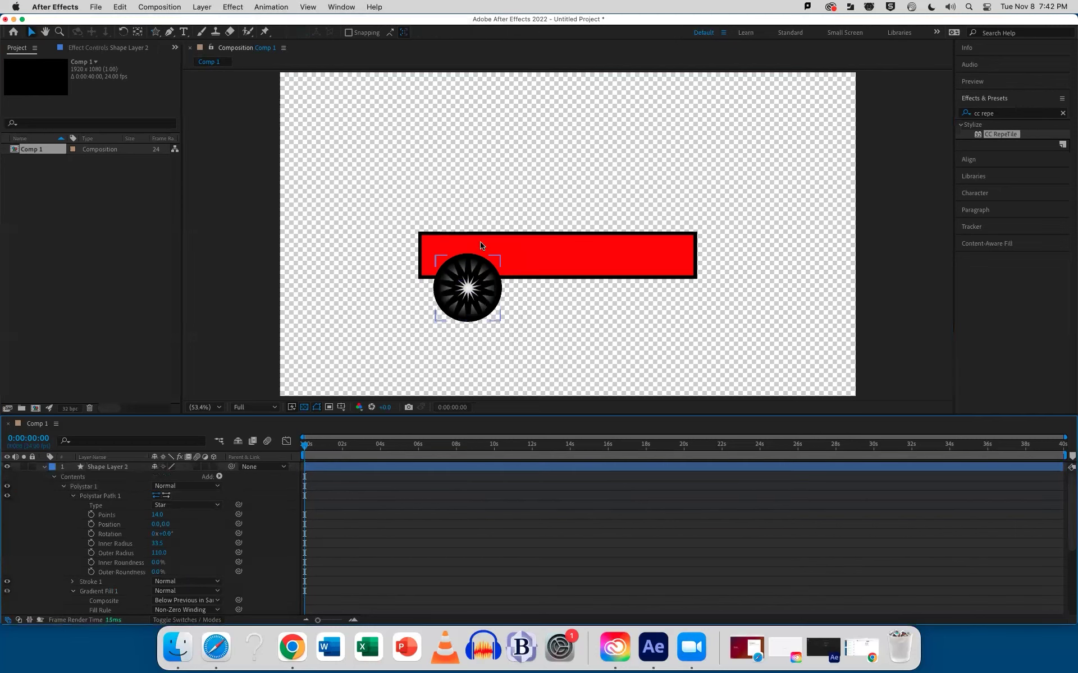
Step: Rename Shape Layer 2 as wheel and reduce its expanded properties to Rotation
click(94, 468)
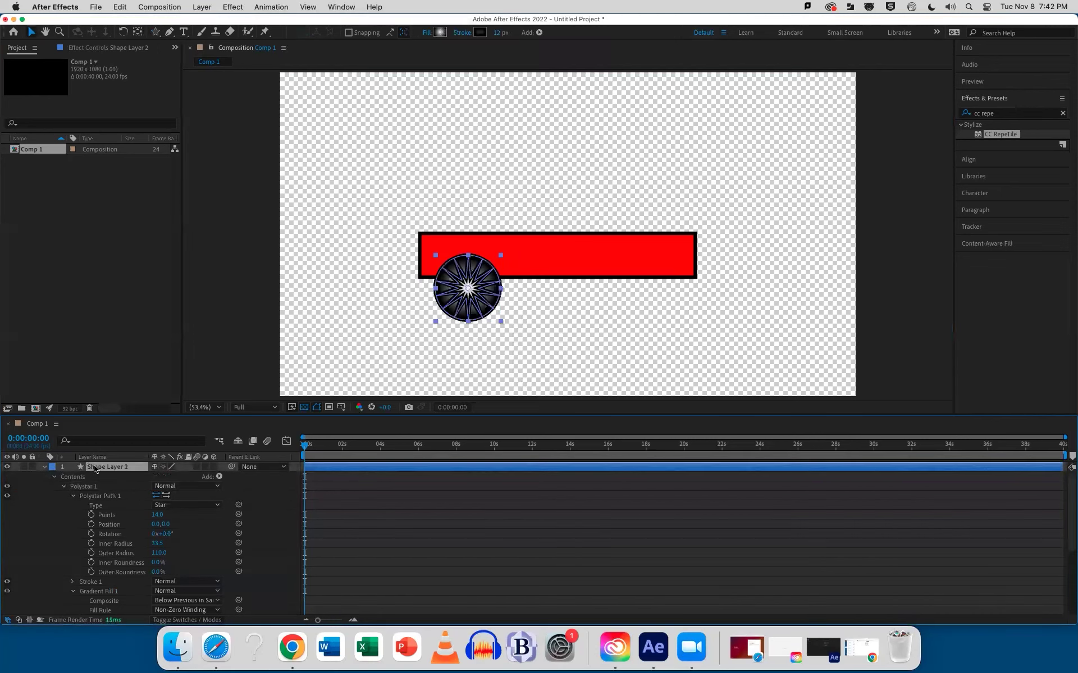
key(Return)
text(w)
key(Return)
click(41, 469)
key(r)
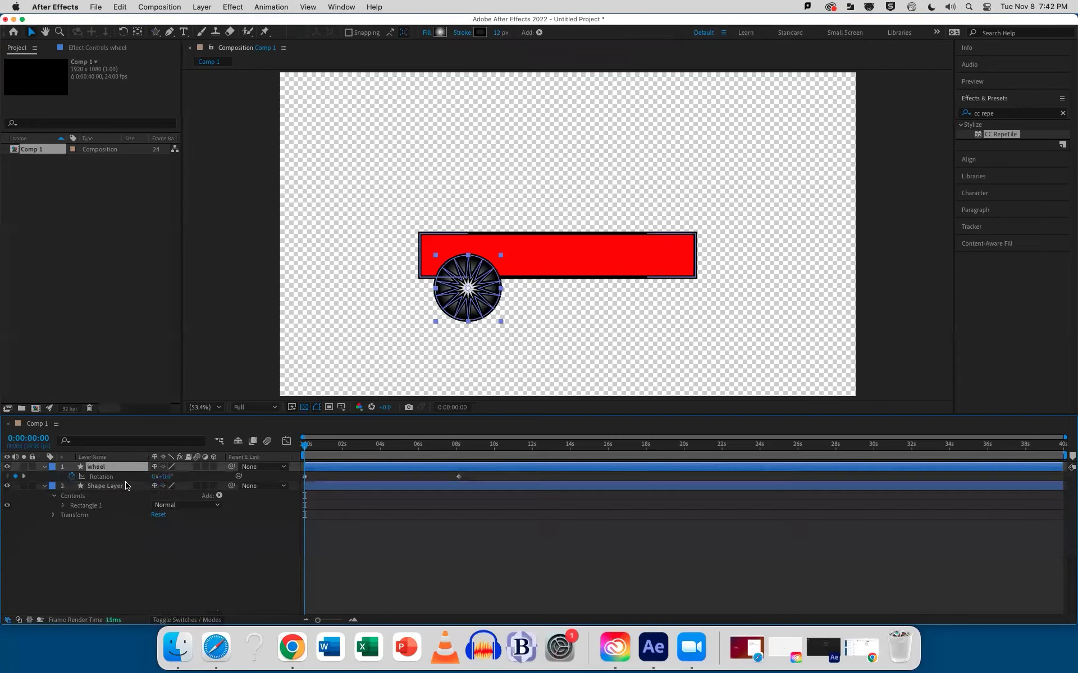
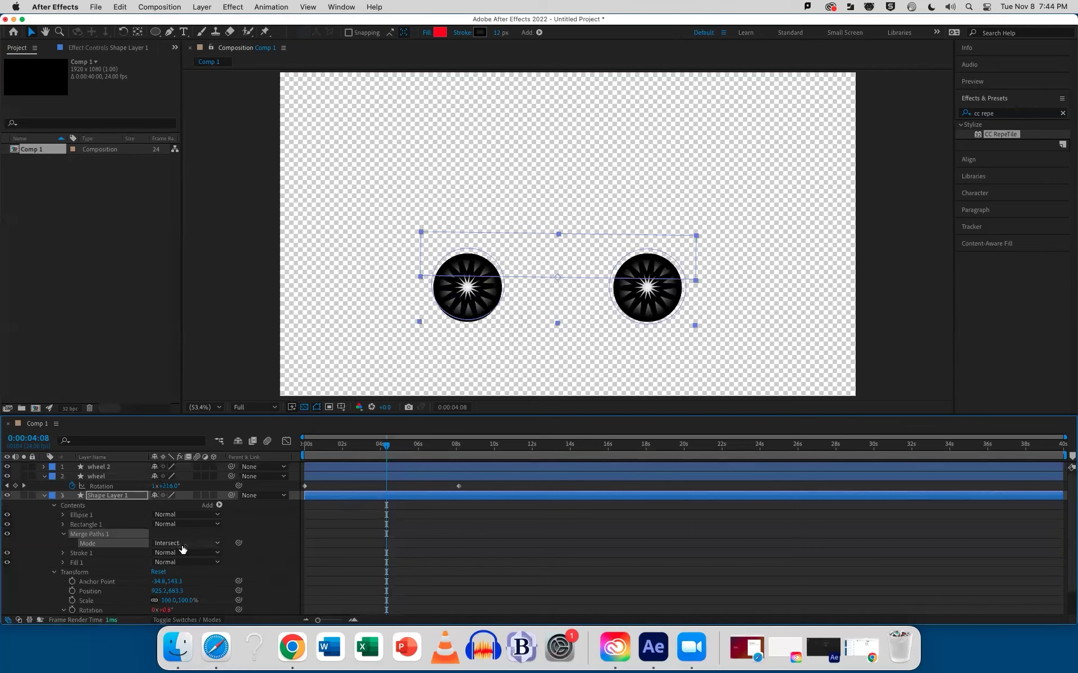
Step: Set the car body's Merge Paths mode to Exclude Intersections and hide everything below its lower edge with a rectangular Subtract mask
click(191, 606)
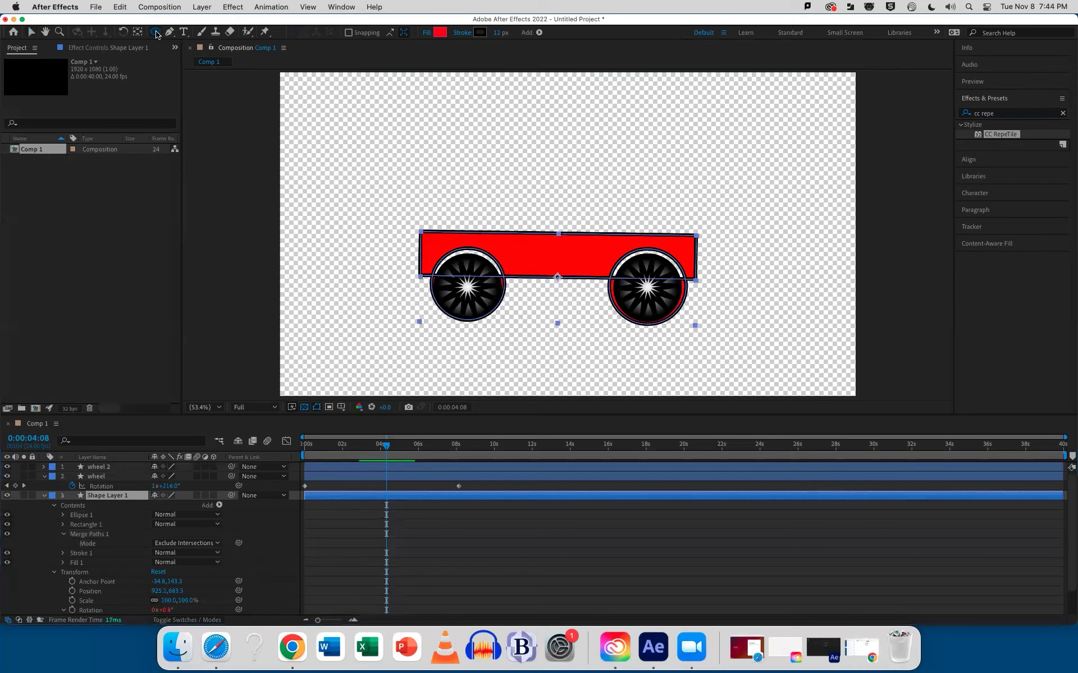
drag(155, 32, 194, 82)
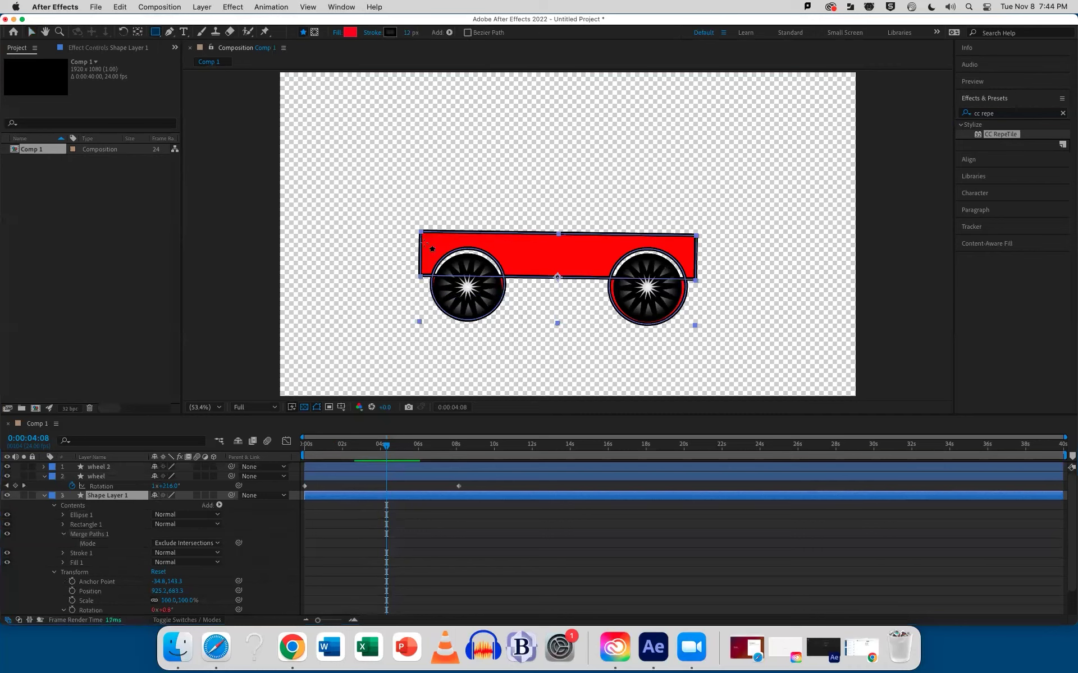
click(314, 32)
drag(360, 346, 756, 277)
click(169, 581)
click(168, 600)
key(v)
key(space)
key(space)
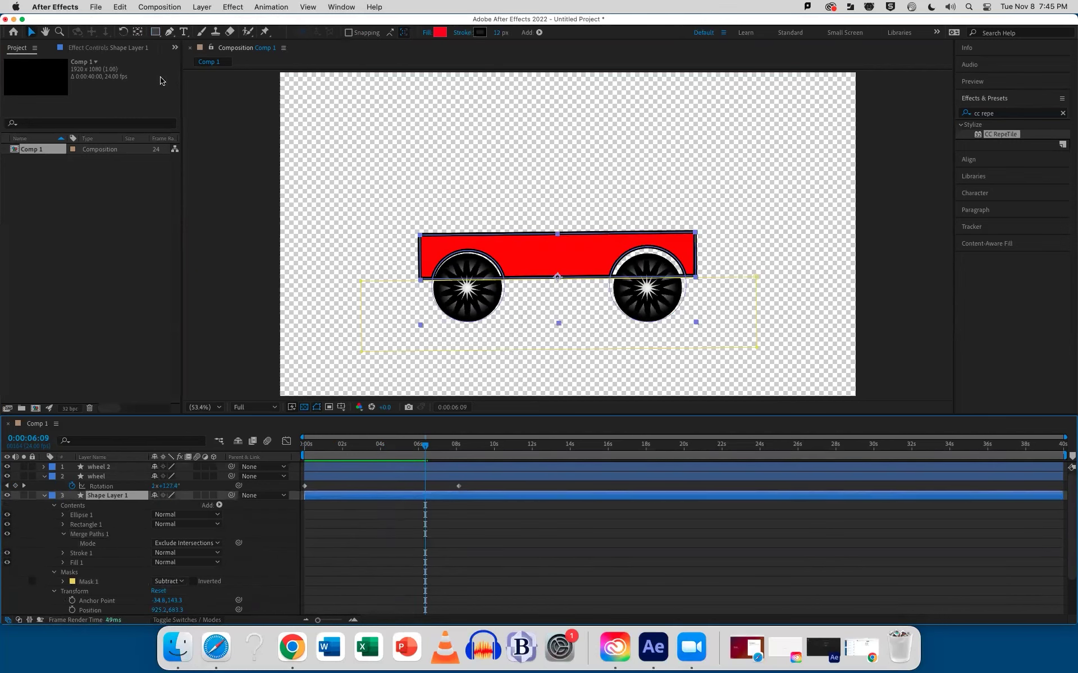
Step: Collapse the red car body's layer and rename it cr body'
click(45, 496)
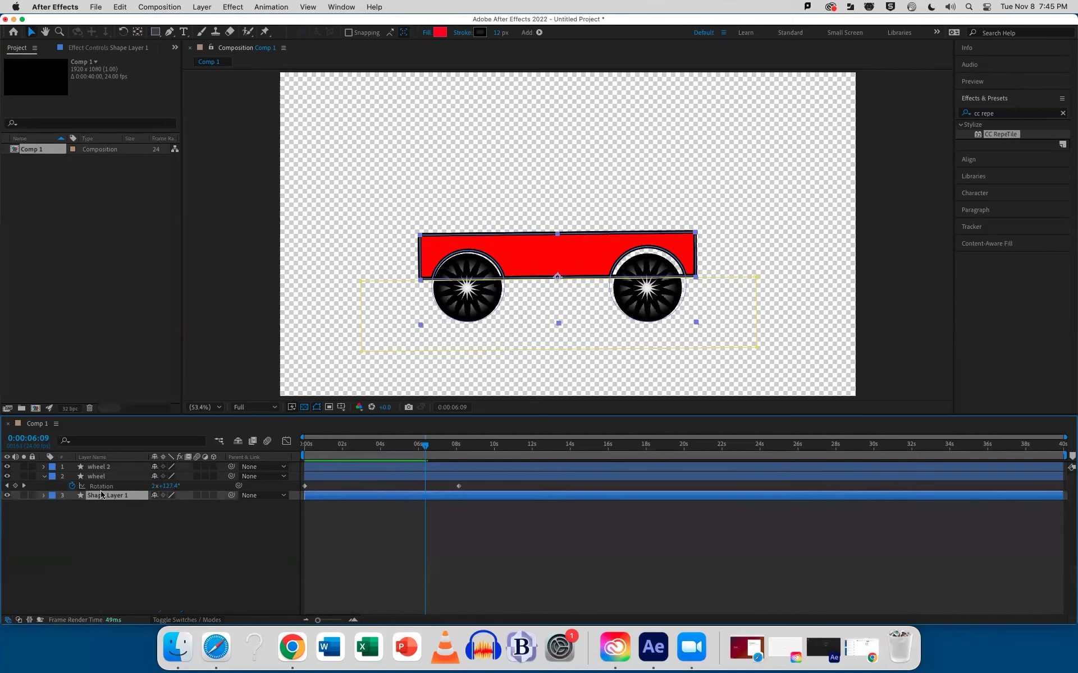
key(Return)
text(cr body)
key(Return)
click(217, 553)
Step: Draw a small closed four-sided headlight at the car body's front end with the Pen tool
click(169, 32)
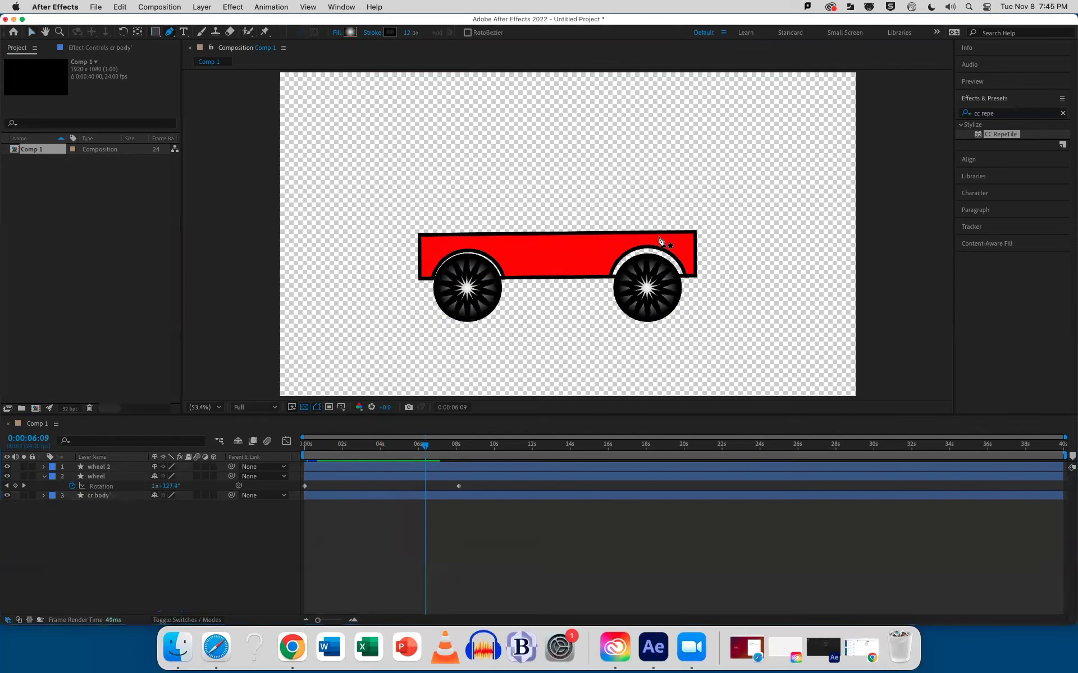
click(695, 237)
click(695, 262)
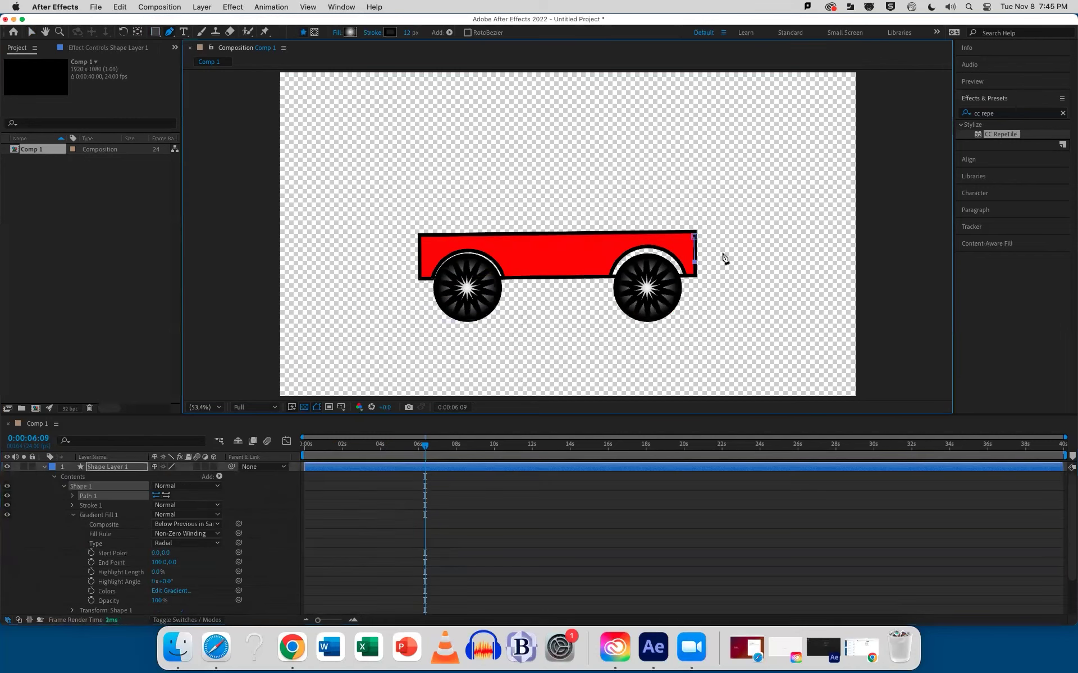
click(711, 261)
click(713, 232)
click(695, 237)
Step: Rename the new shape layer as headlight and parent it to the cr body' layer
click(45, 467)
key(Return)
text(headlight)
key(Return)
drag(231, 467, 99, 505)
Step: Preview the car's motion with the attached headlight from 0:00 and return to the start
drag(425, 445, 304, 445)
key(space)
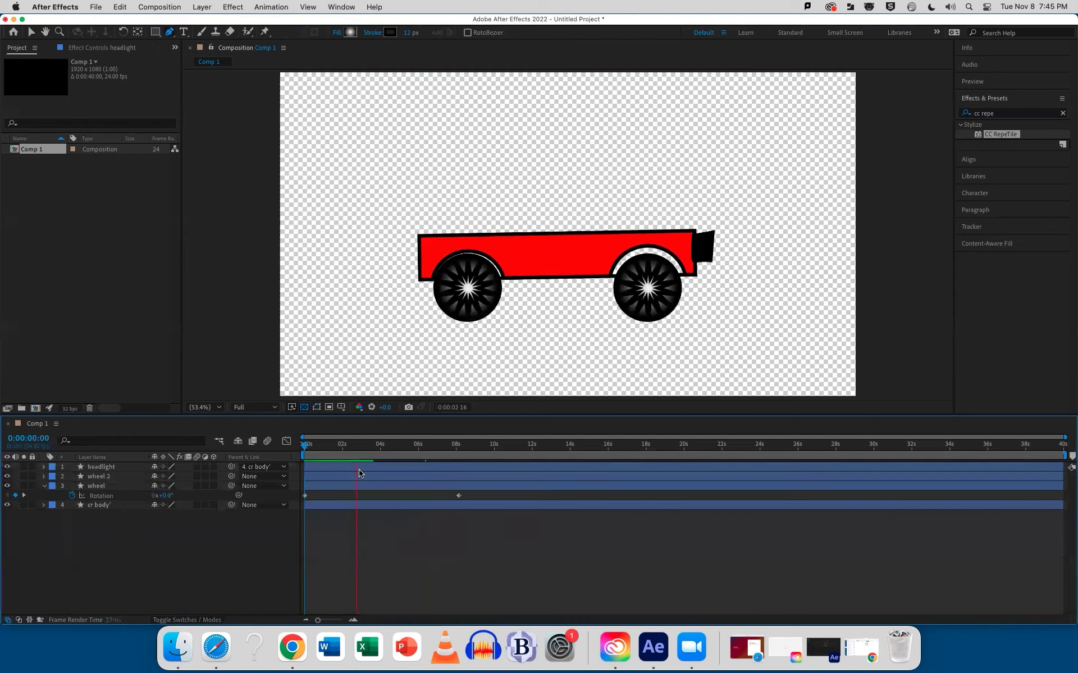
key(space)
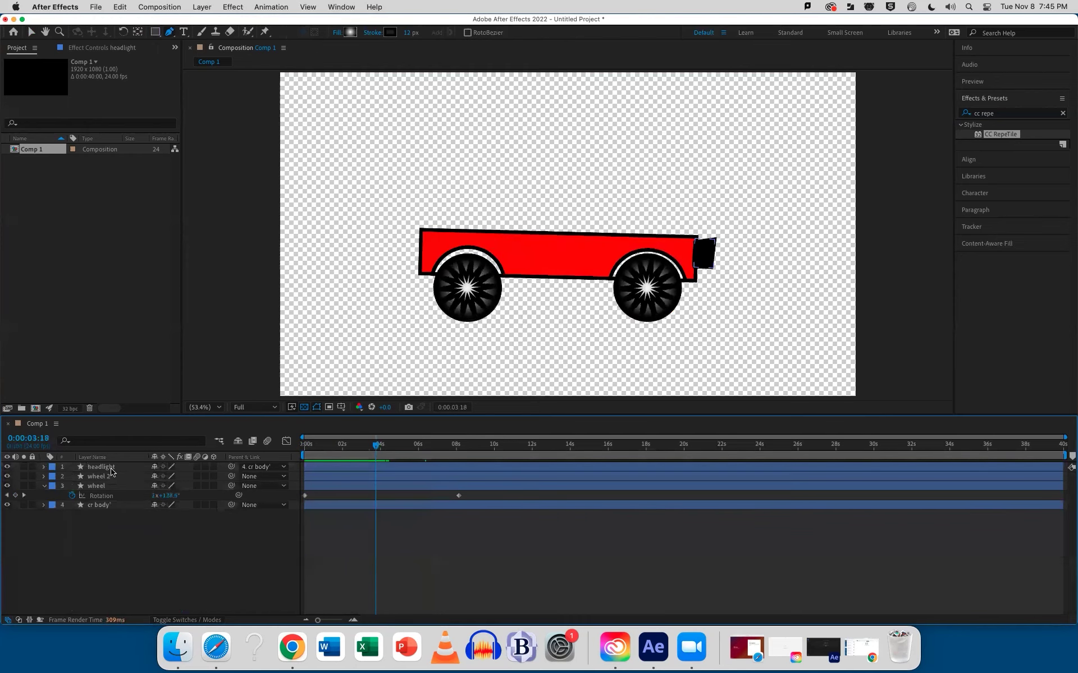
drag(357, 445, 303, 451)
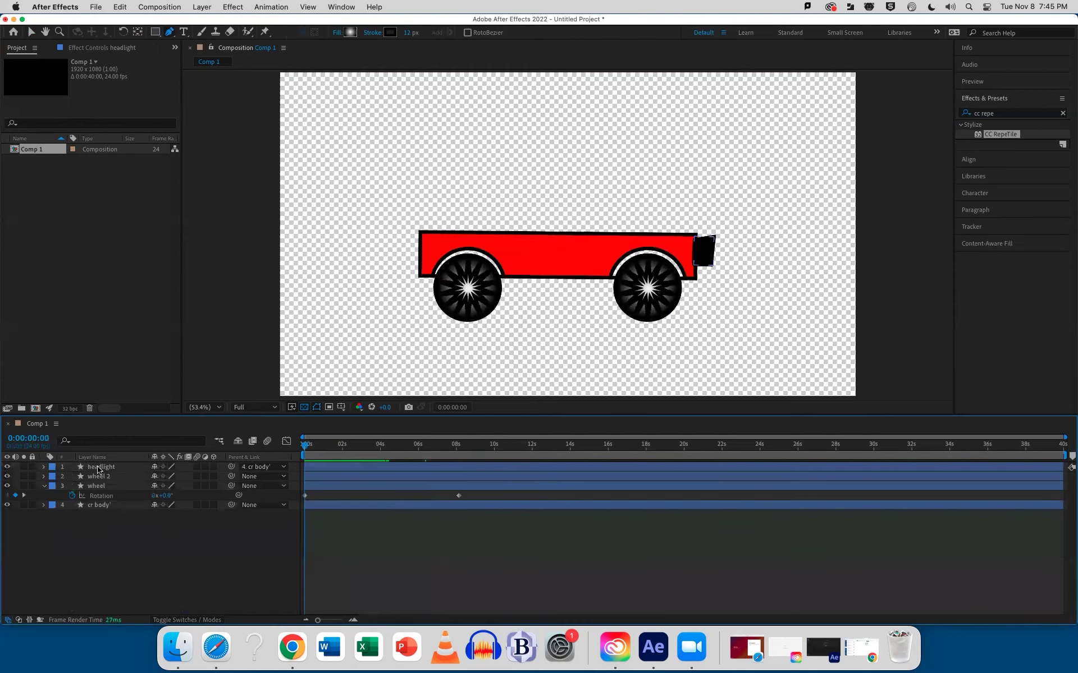
Step: Draw a closed four-sided light beam widening from the headlight to beyond the frame's edge with the Pen tool
click(694, 239)
click(905, 204)
click(910, 319)
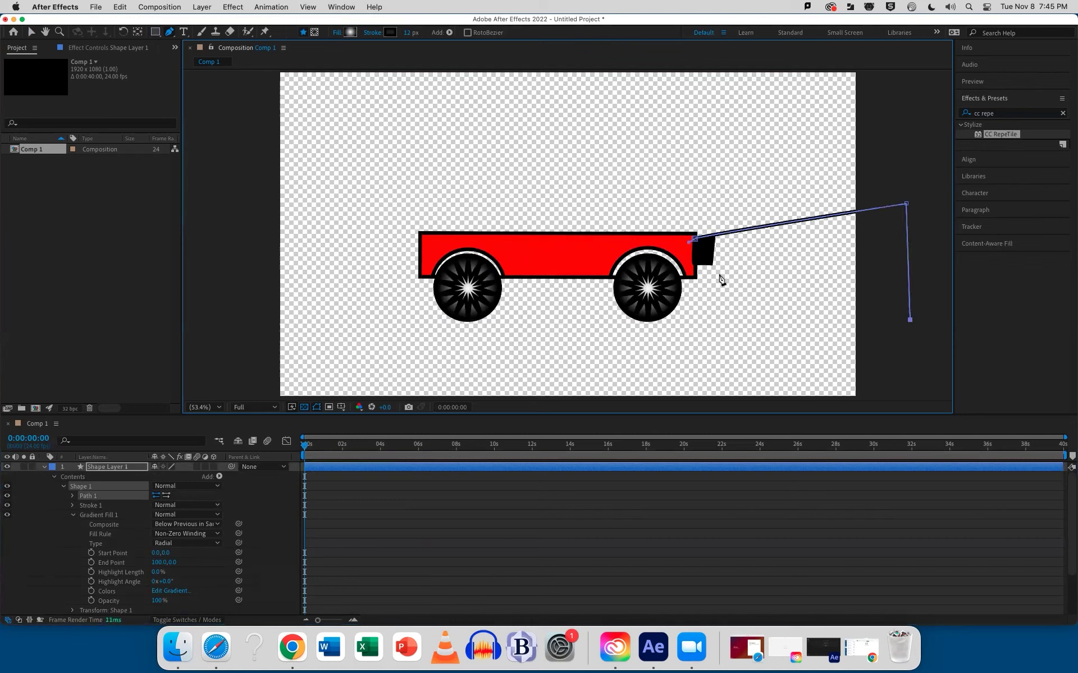
click(692, 262)
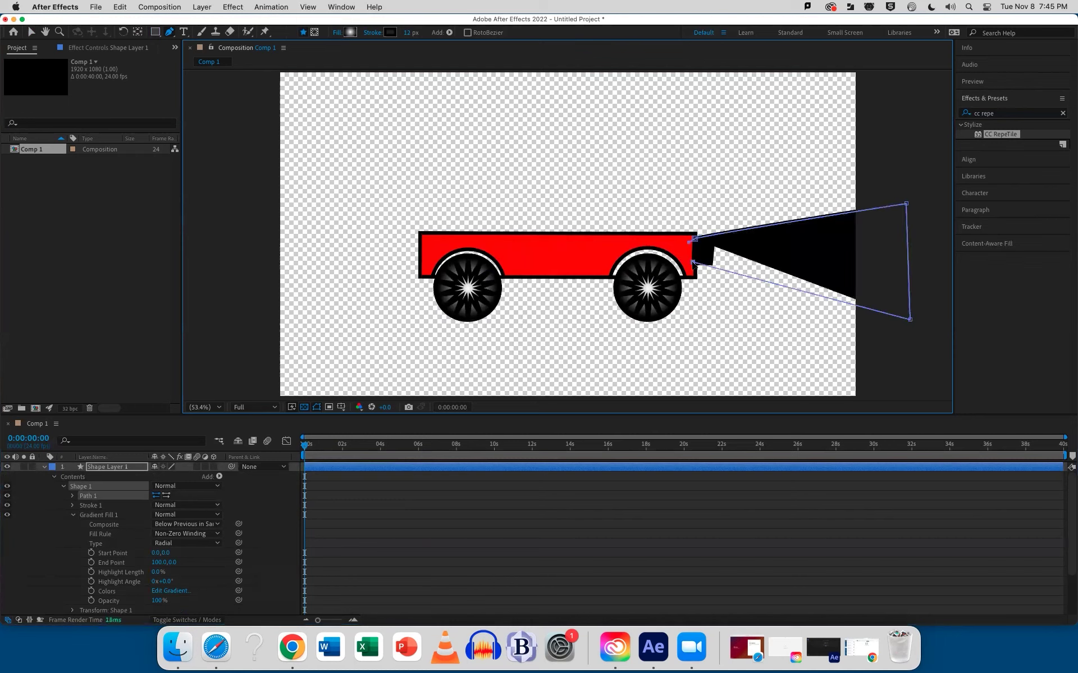
click(694, 238)
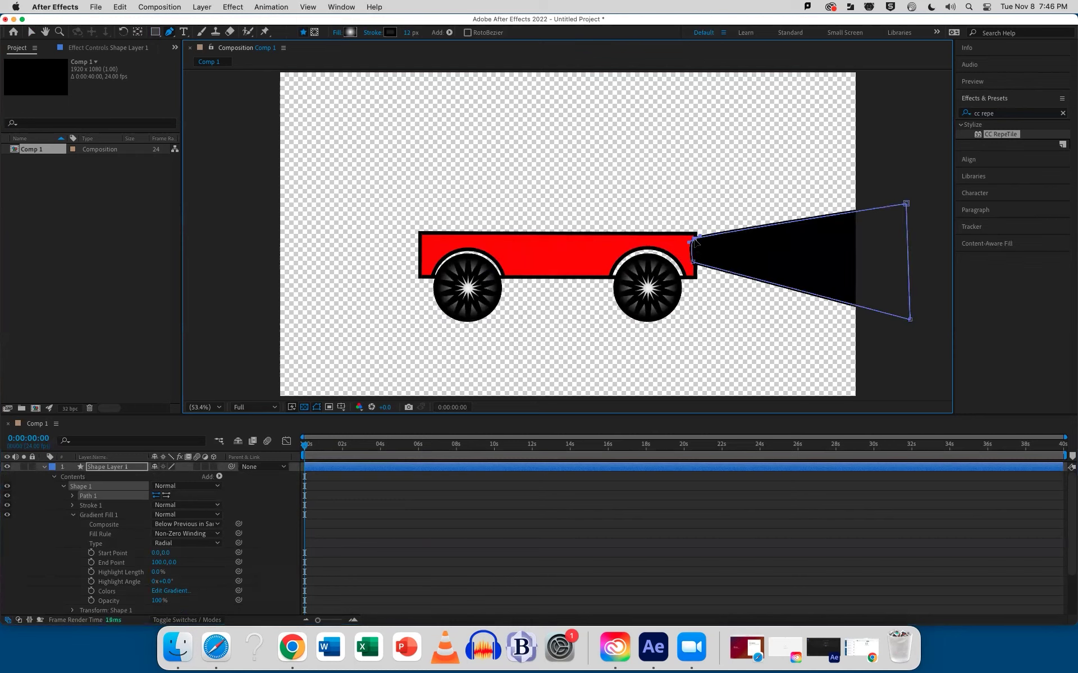
Step: Collapse the beam's shape layer and rename it light
click(44, 466)
click(107, 470)
key(Return)
text(li)
key(Return)
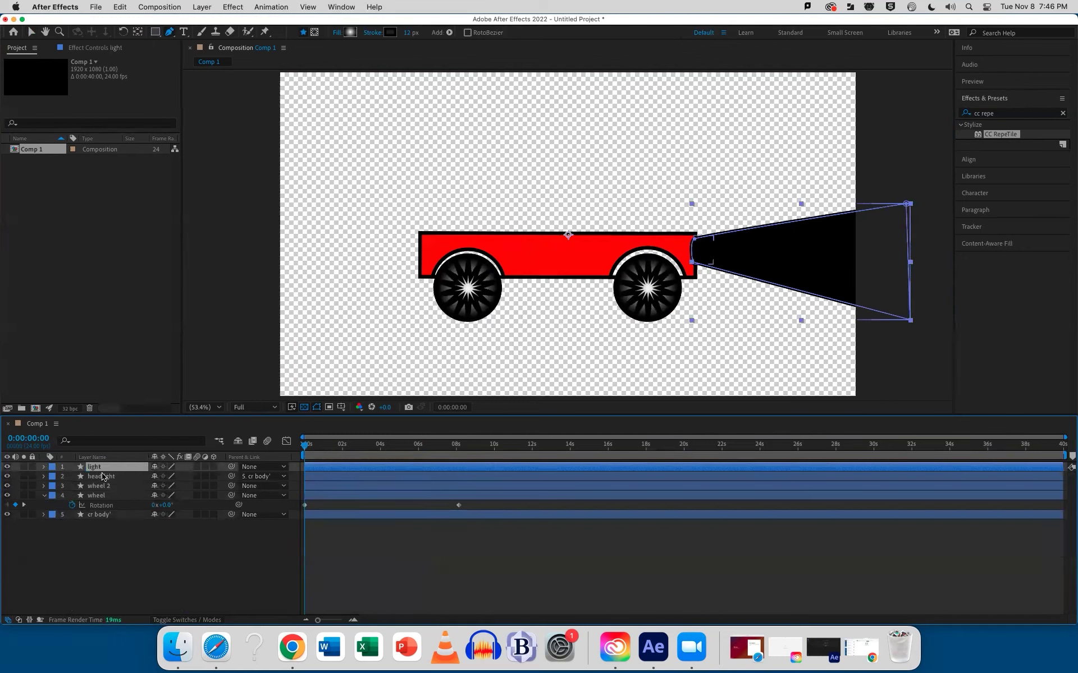
Step: Place the light layer beneath headlight in the layer order and parent it to headlight
drag(96, 467, 96, 482)
drag(231, 477, 108, 470)
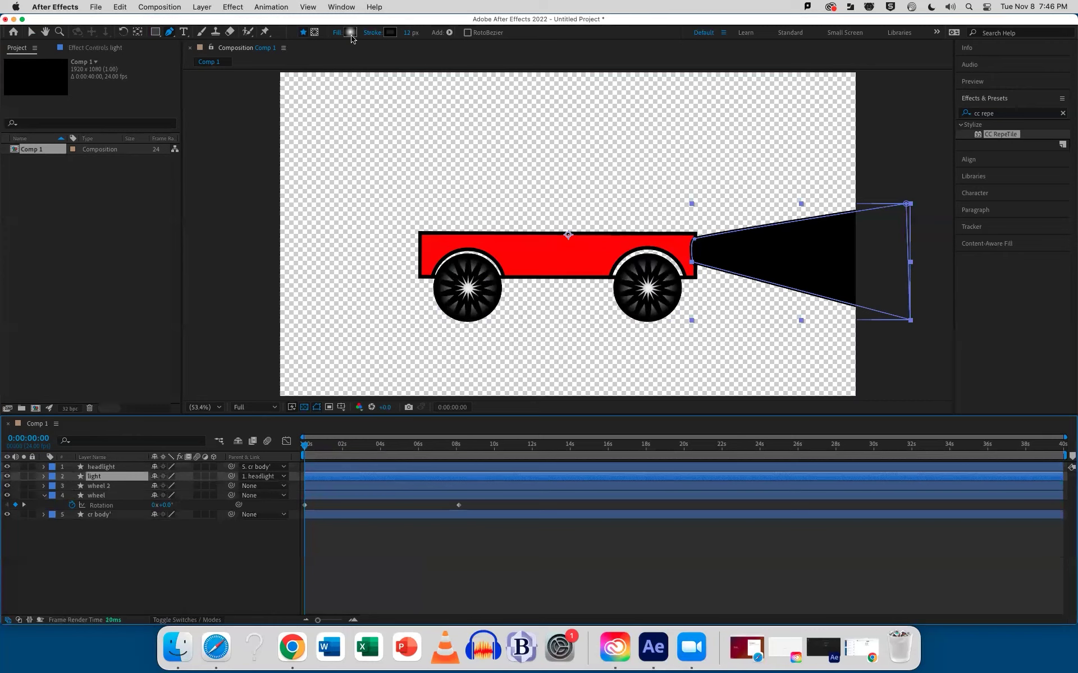
Step: Remove the stroke from the light beam by setting its stroke type to None
click(374, 33)
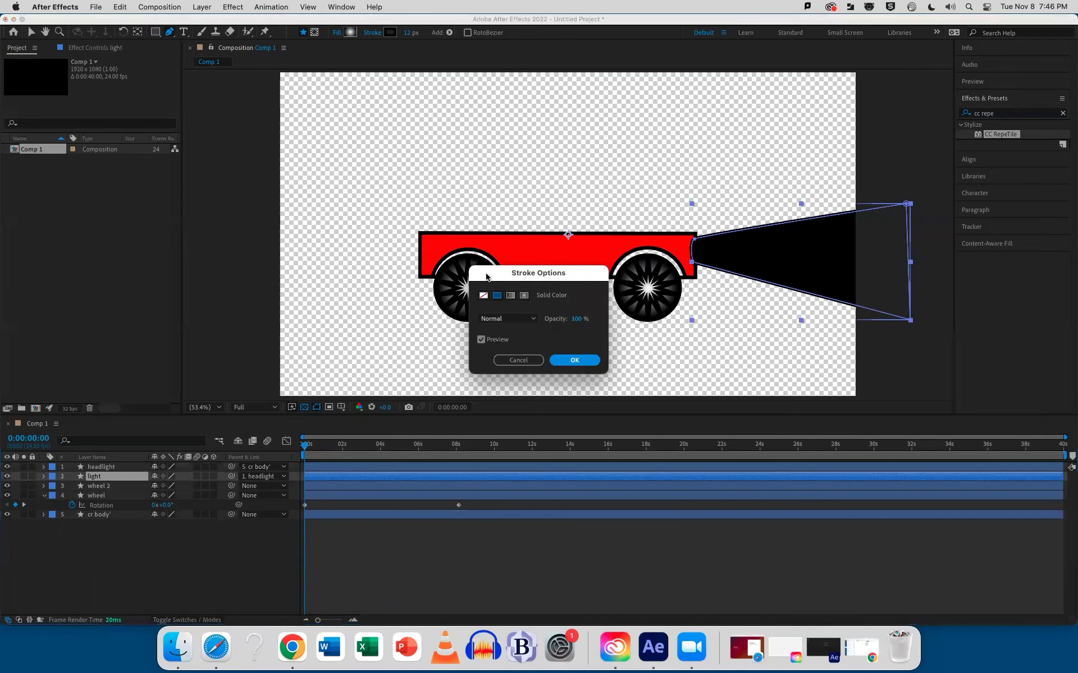
click(483, 296)
click(569, 358)
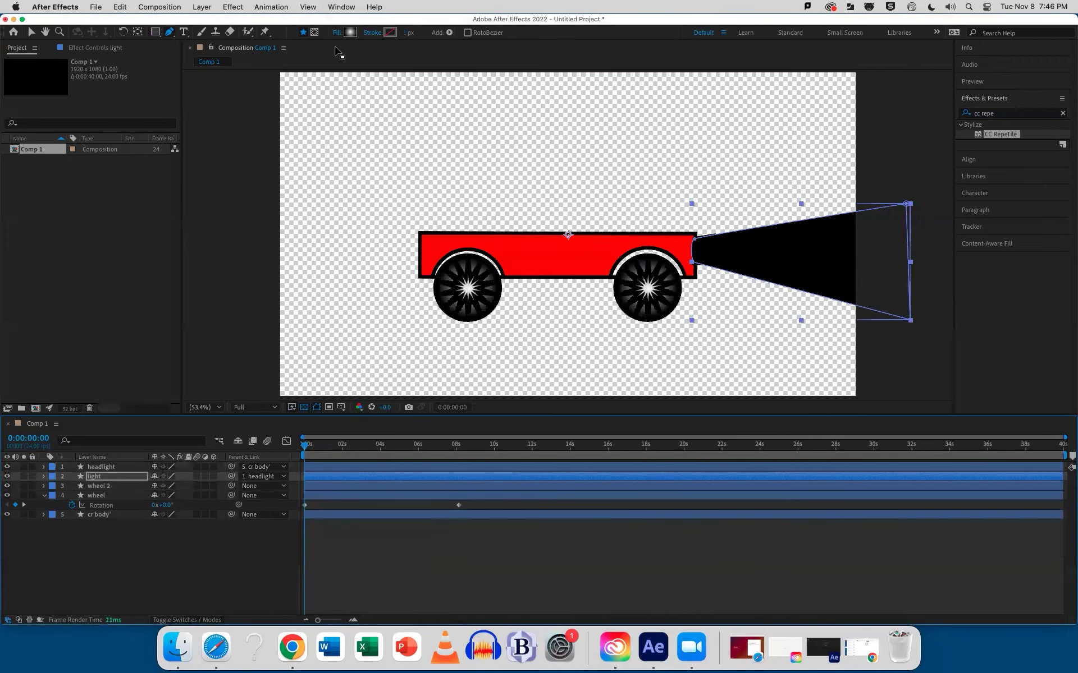
Step: Change the light beam's fill type to Linear Gradient
click(349, 34)
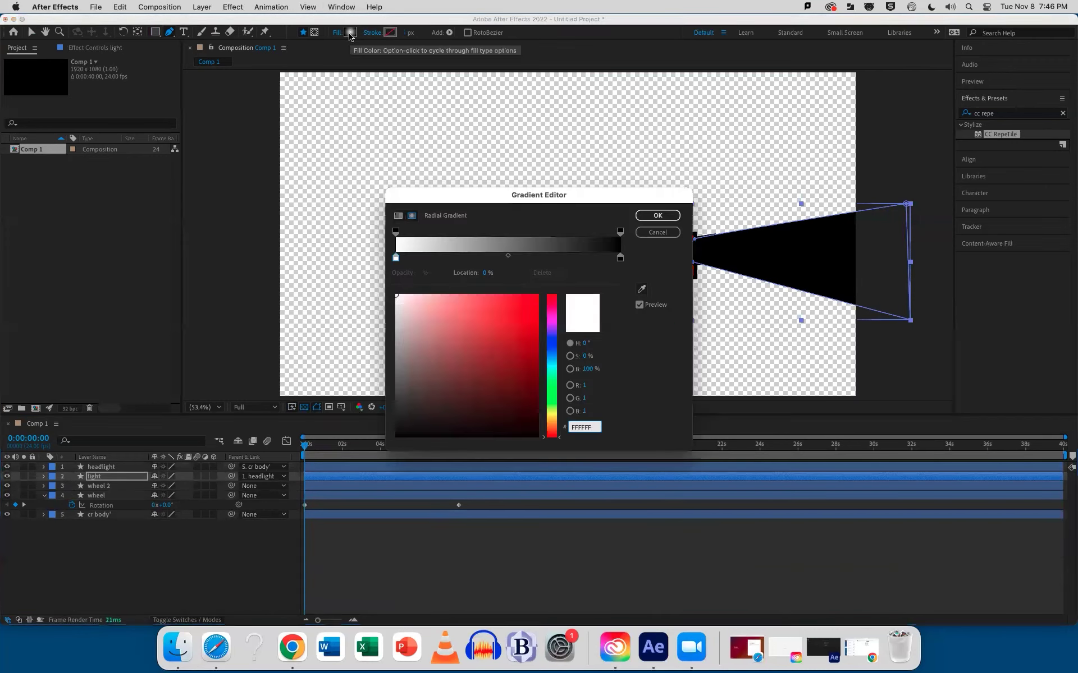
click(396, 257)
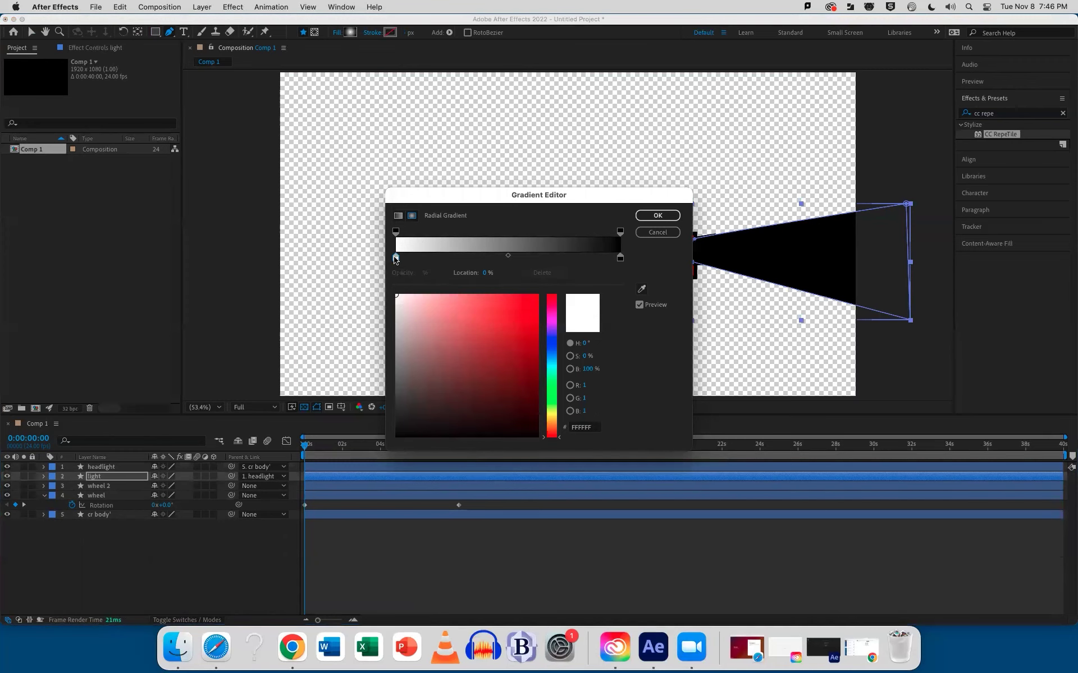
click(657, 218)
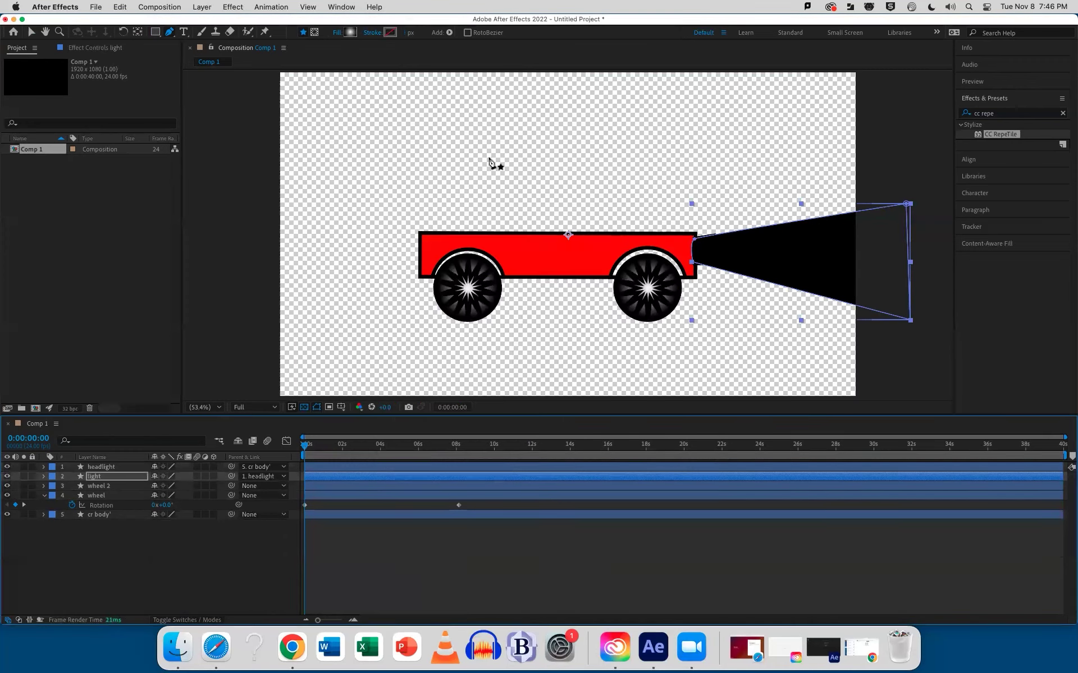
click(337, 33)
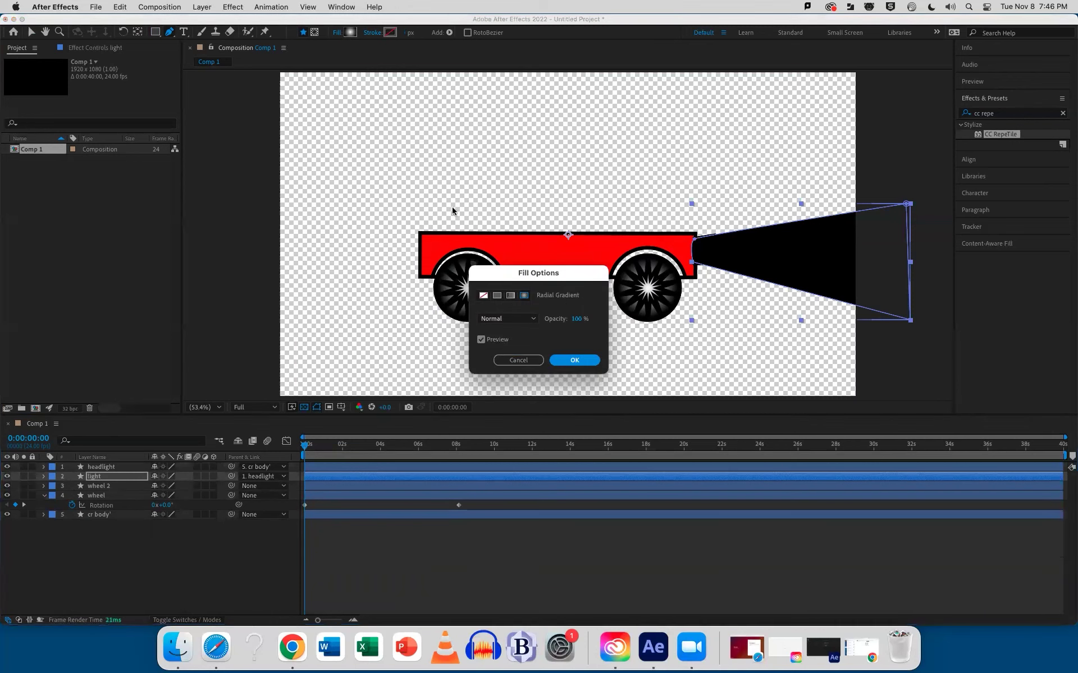
click(509, 297)
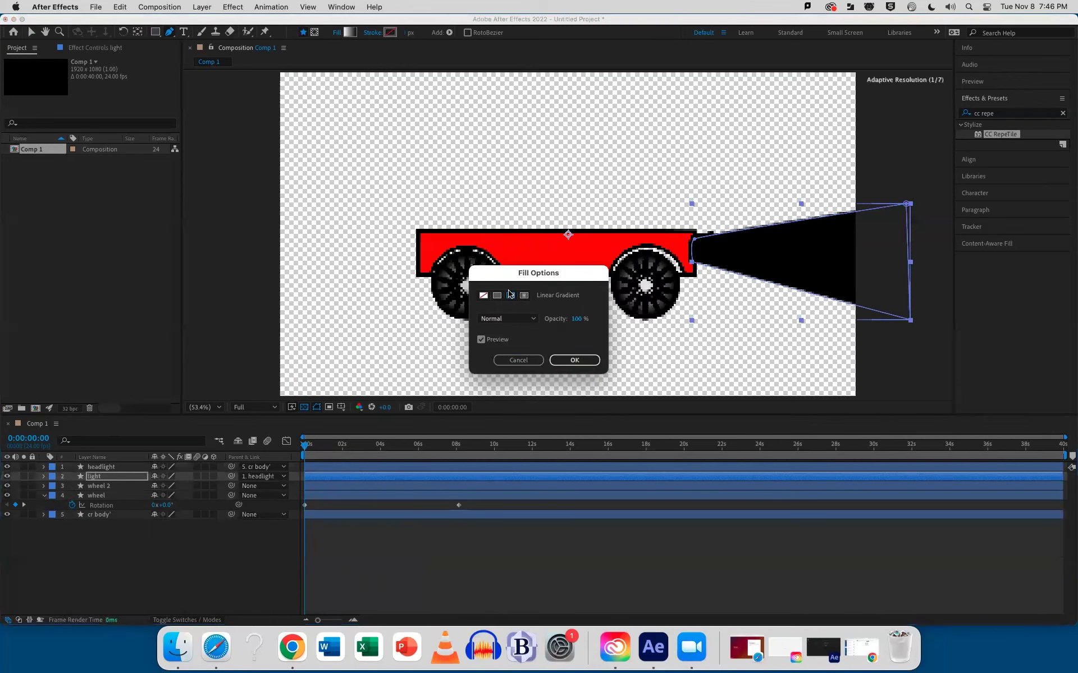
click(569, 361)
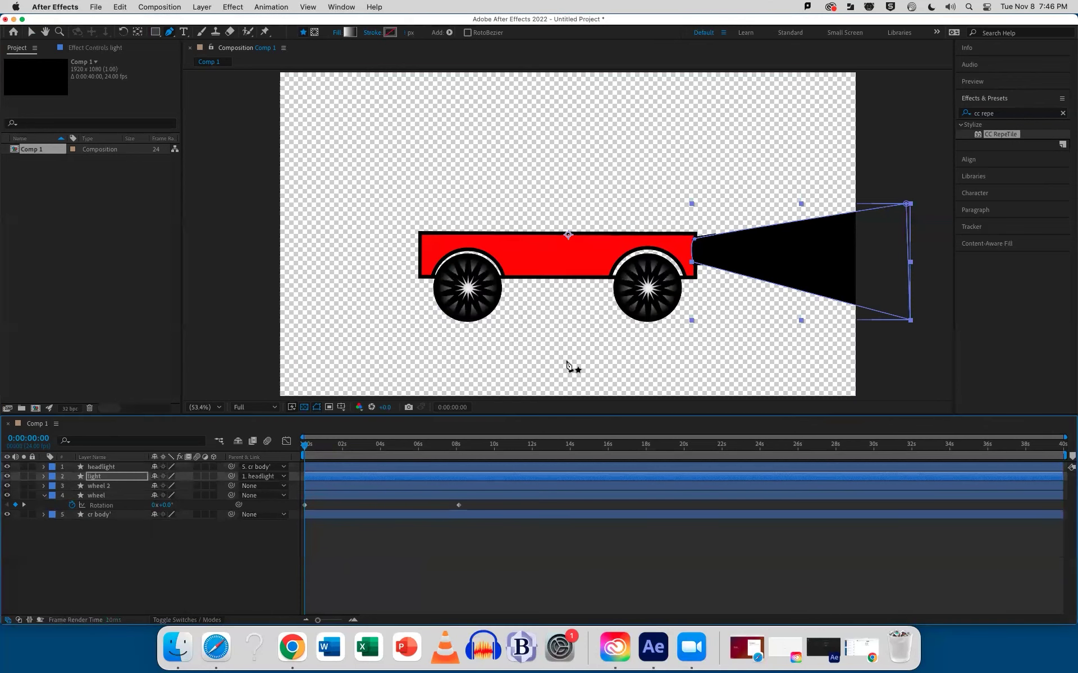
Step: Position the beam's gradient start point at about 502, 46 near the headlight and its end point at about 2021, 1 beyond the frame
click(44, 476)
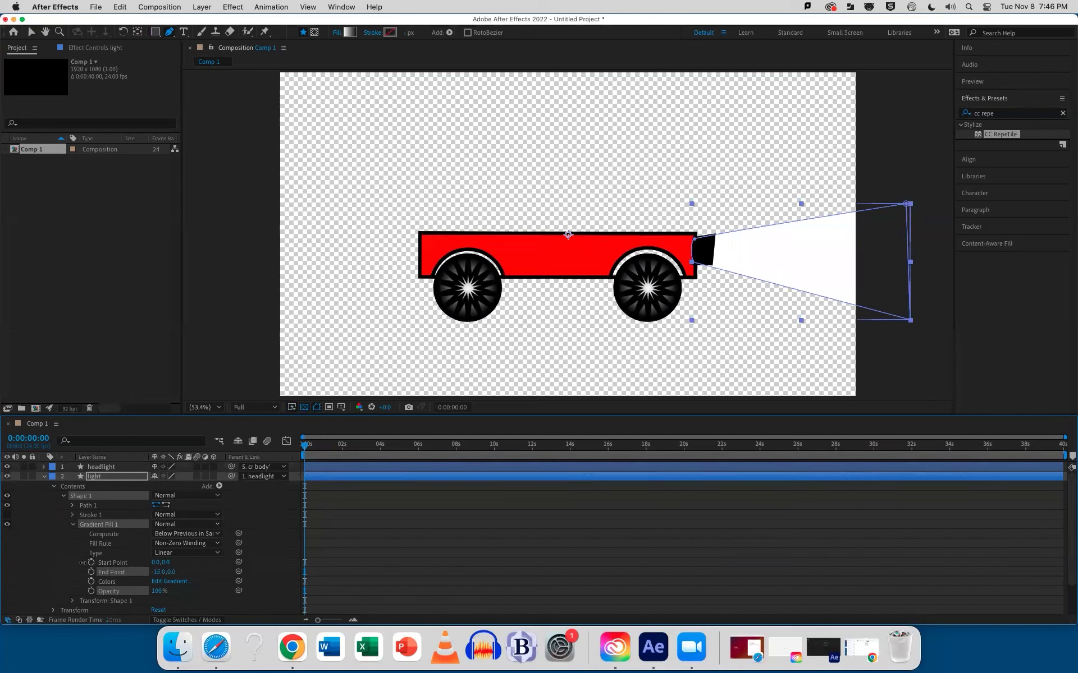
click(31, 32)
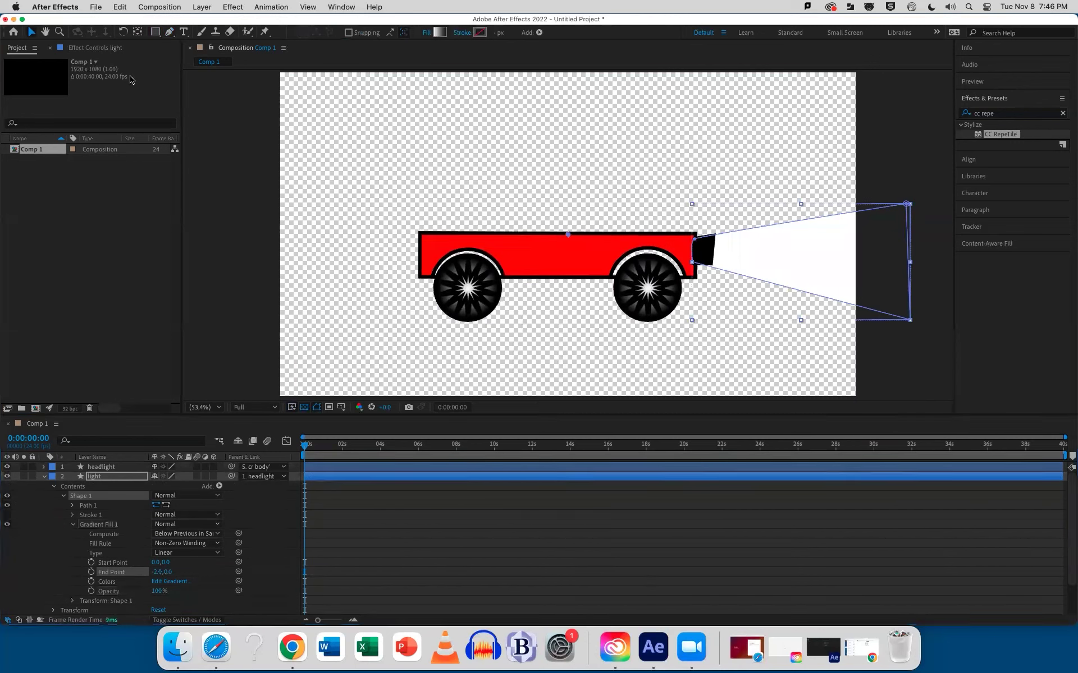
drag(568, 236, 474, 232)
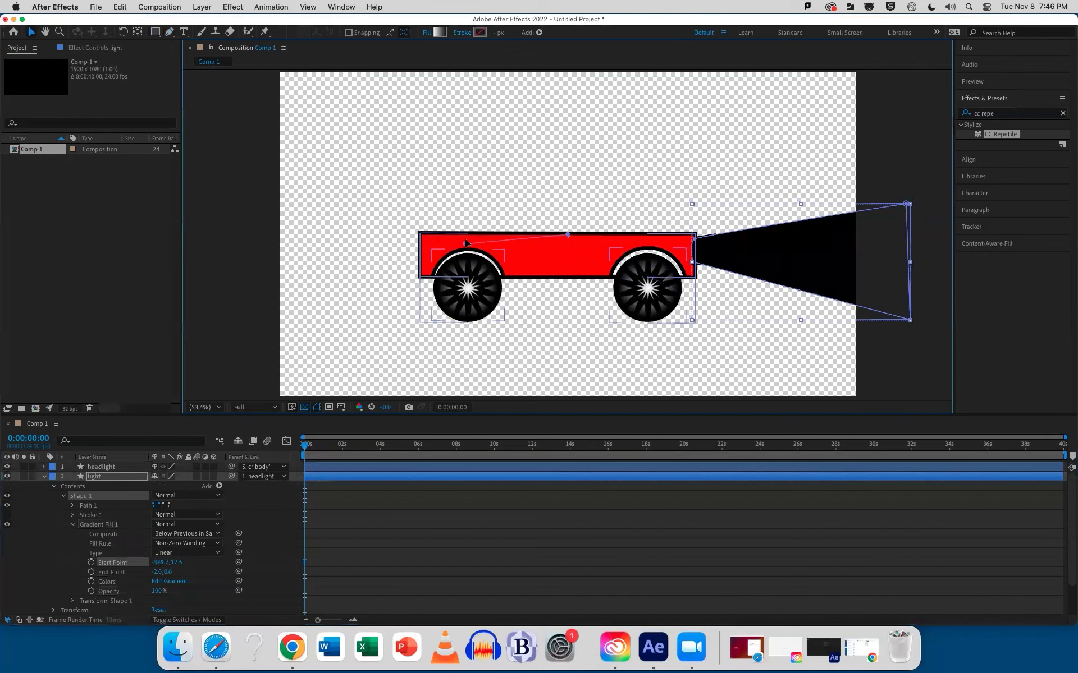
drag(568, 235, 1027, 236)
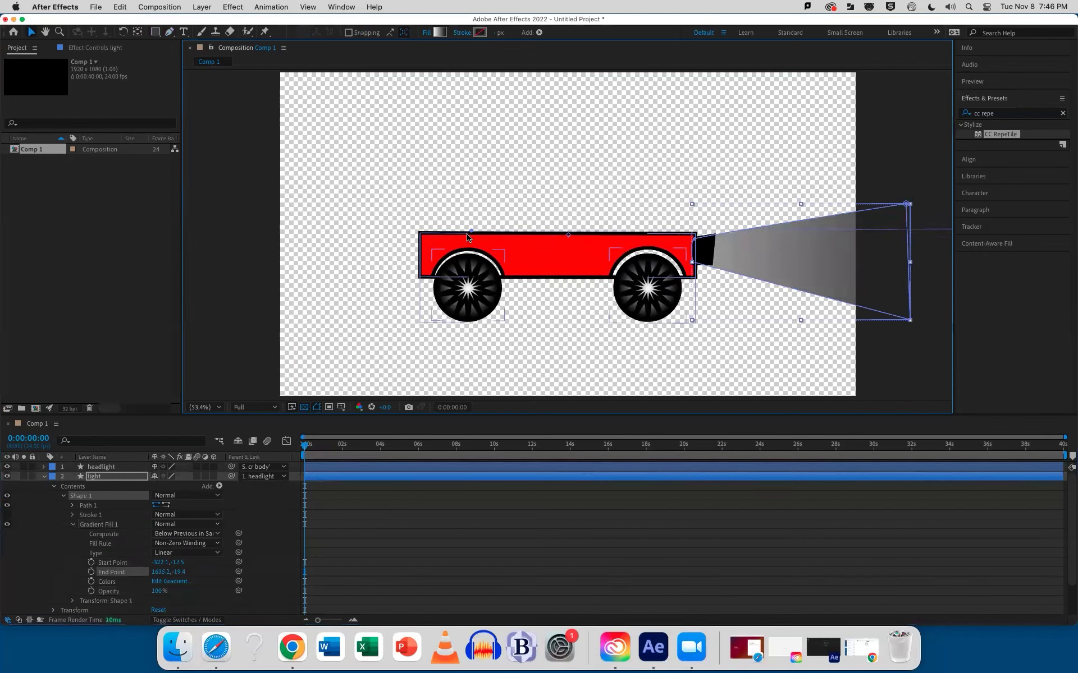
drag(476, 235, 719, 247)
scroll(894, 292, up, 2)
scroll(895, 292, down, 4)
drag(800, 234, 853, 237)
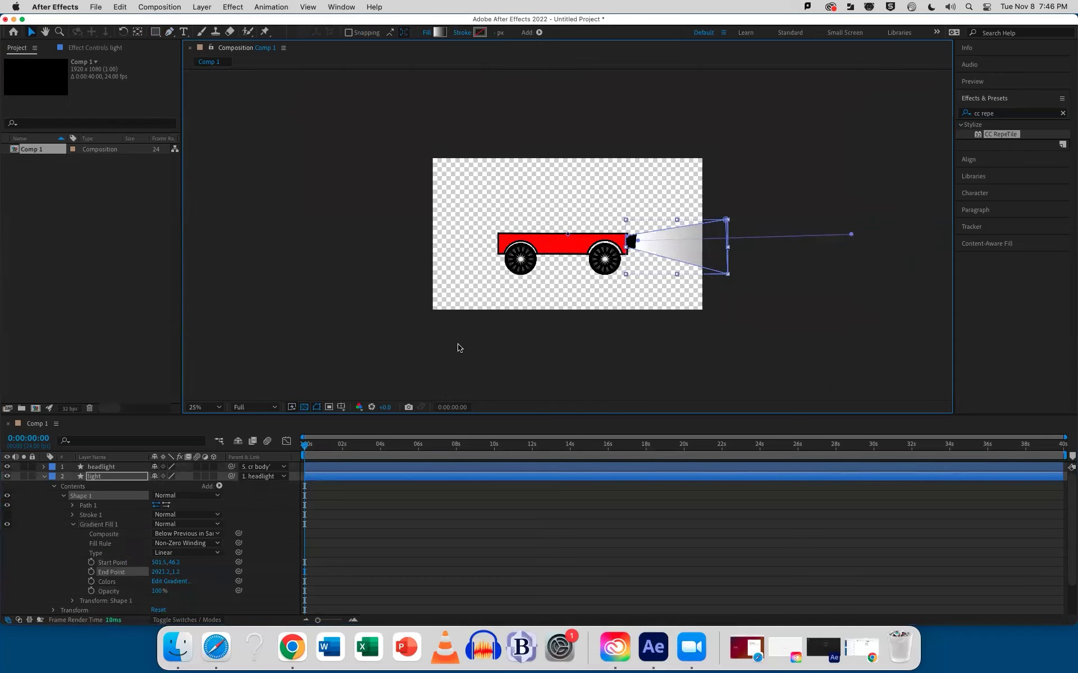
Step: Set the white stop of the beam's gradient to pale yellow F2F3CE
click(438, 32)
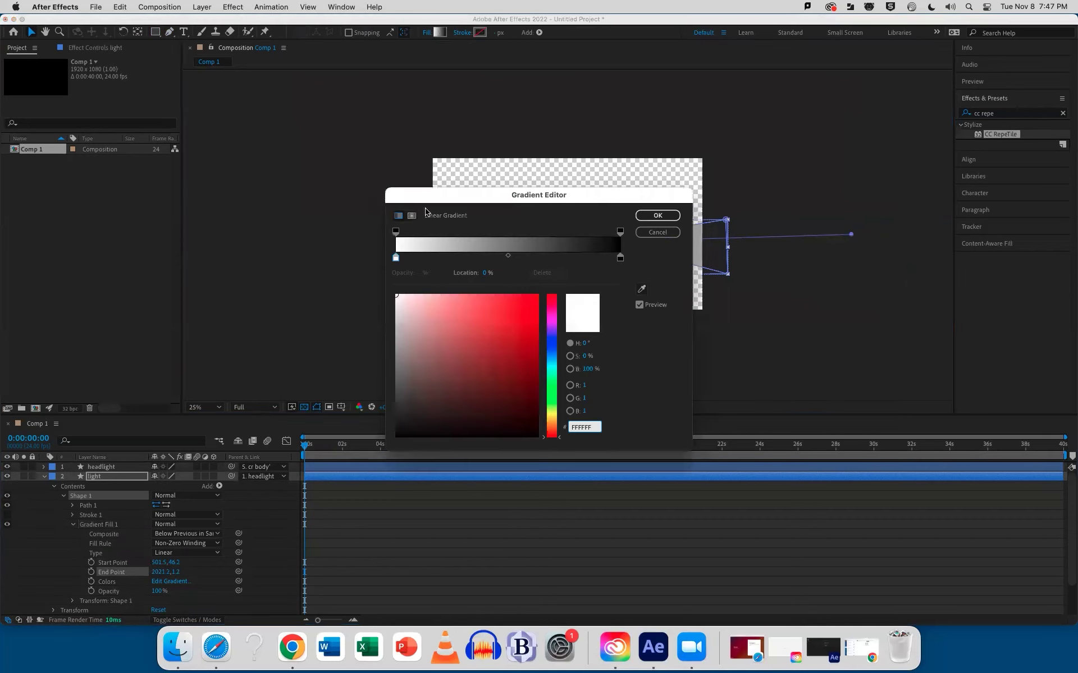
click(545, 413)
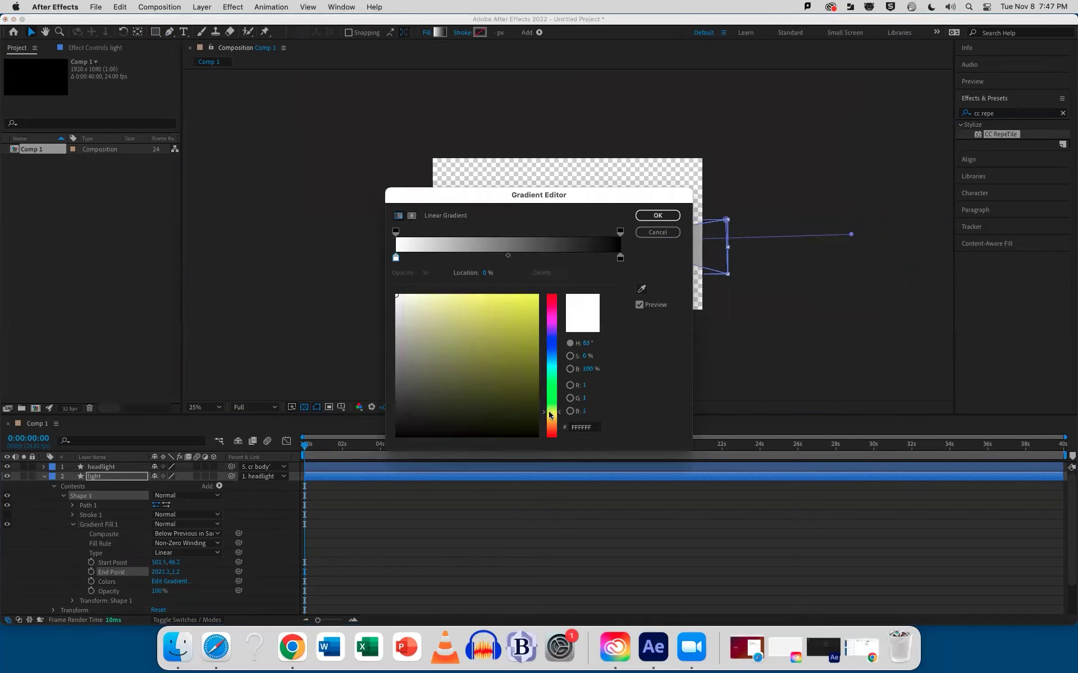
drag(436, 307, 418, 300)
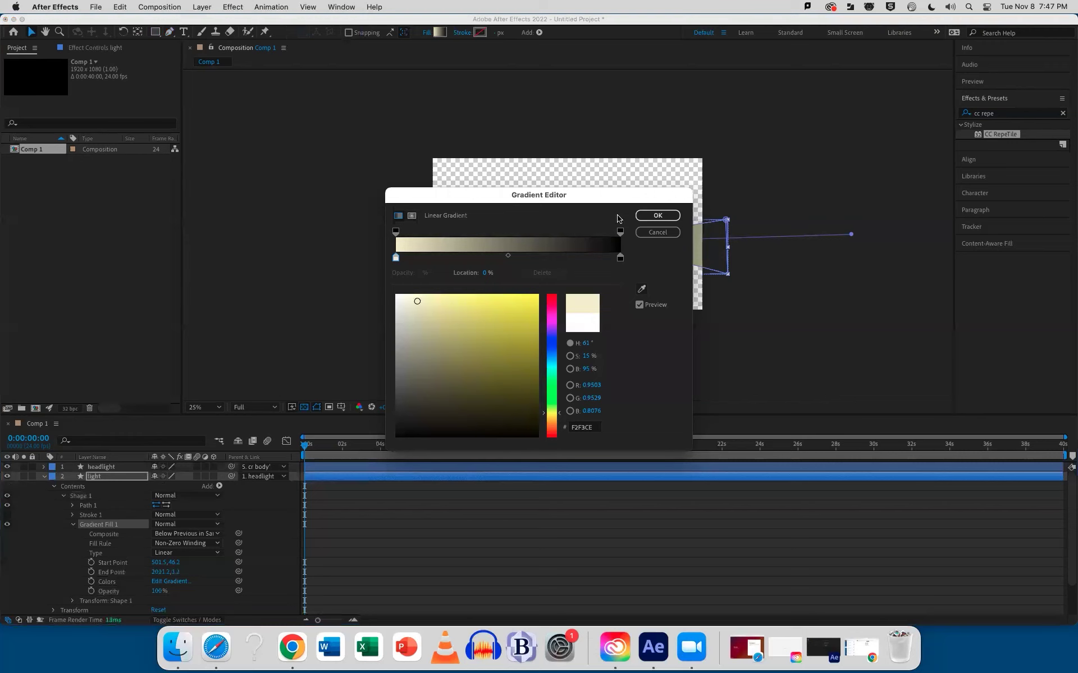
click(657, 216)
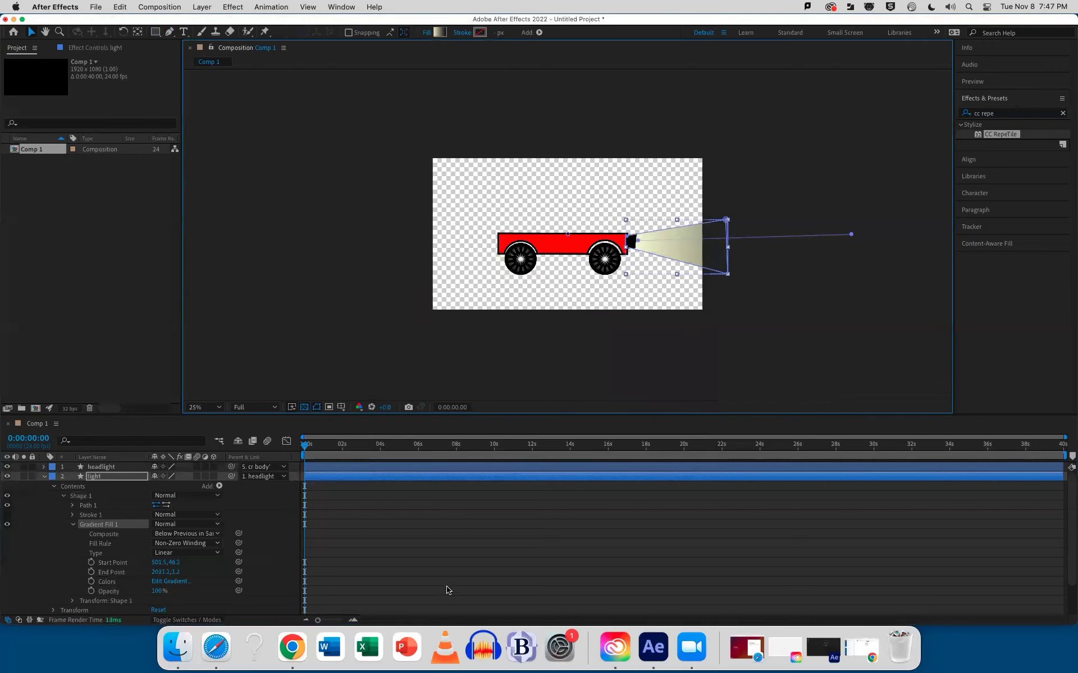
Step: Deselect the light layer and preview the animation to examine how the wheels, body, headlight and beam move together
click(408, 557)
key(space)
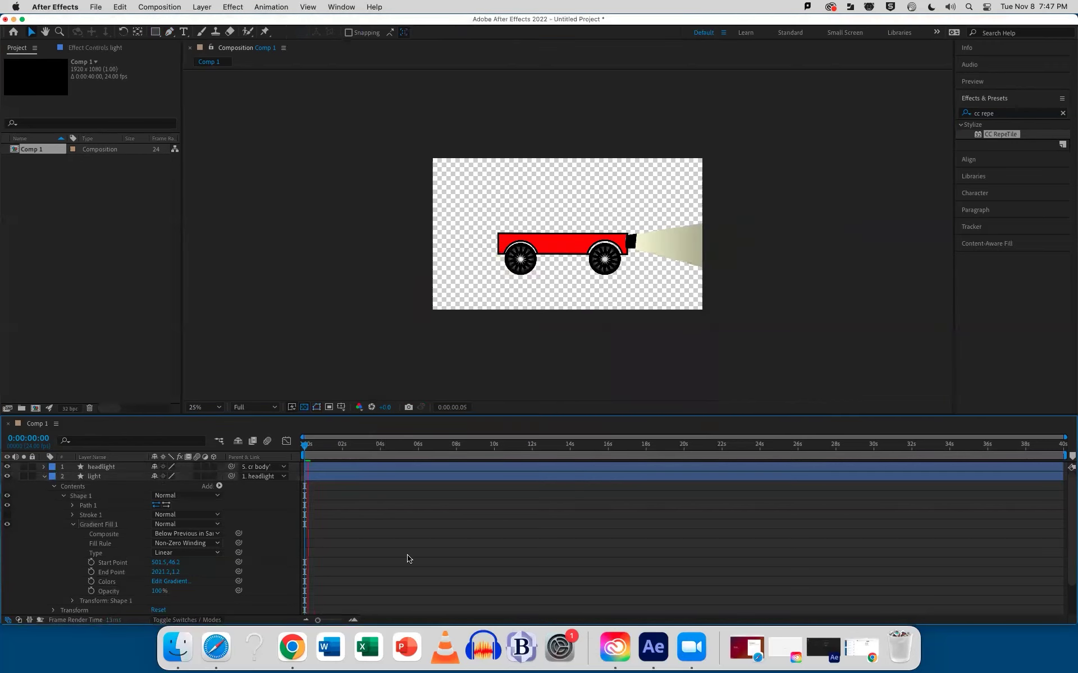
scroll(578, 288, down, 5)
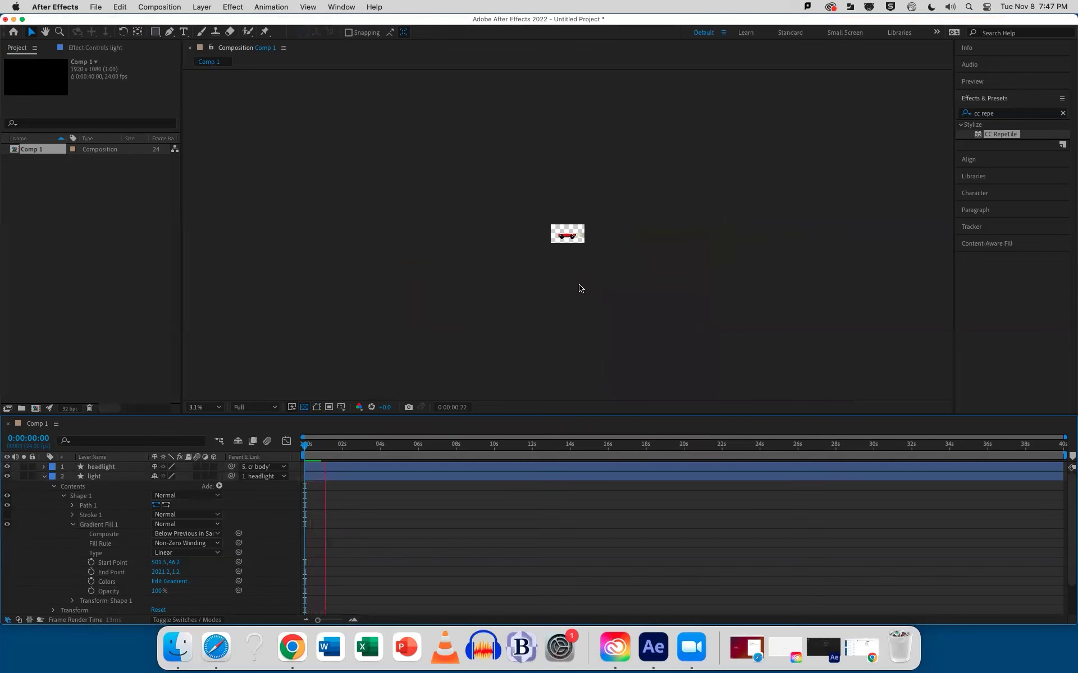
scroll(578, 288, up, 4)
scroll(580, 289, up, 6)
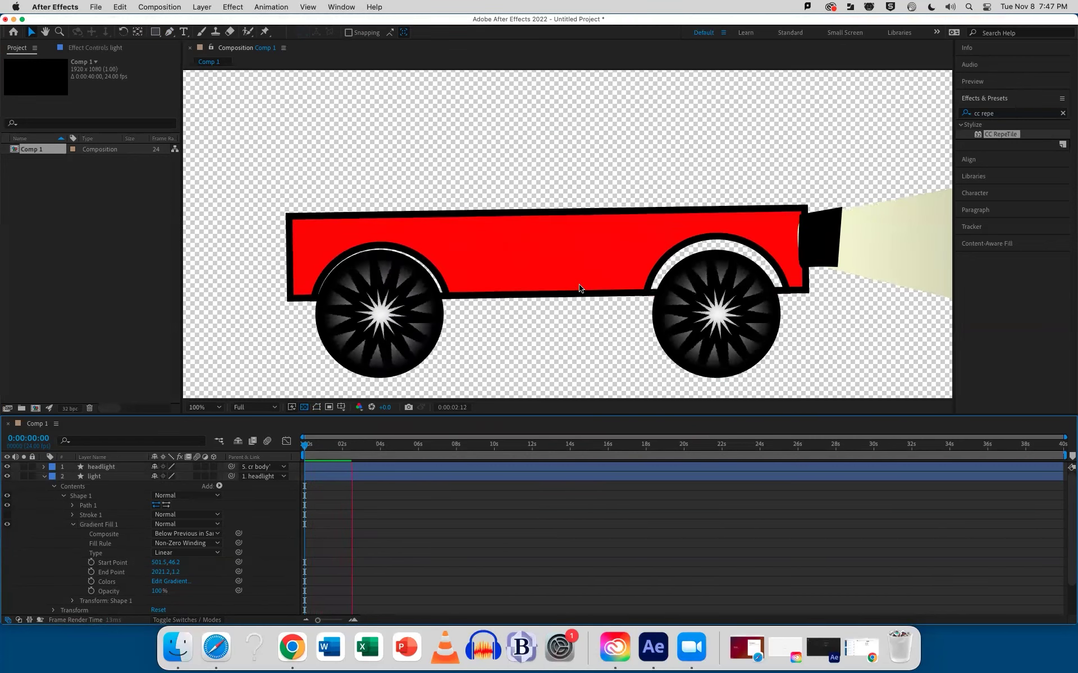
key(space)
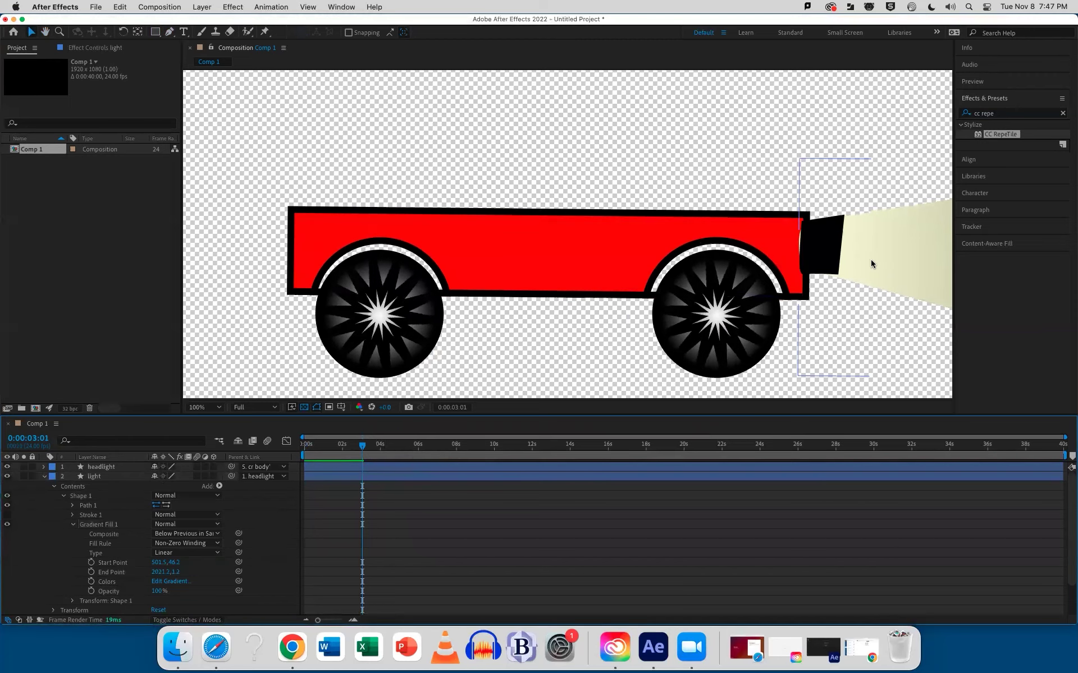
key(period)
key(comma)
key(comma)
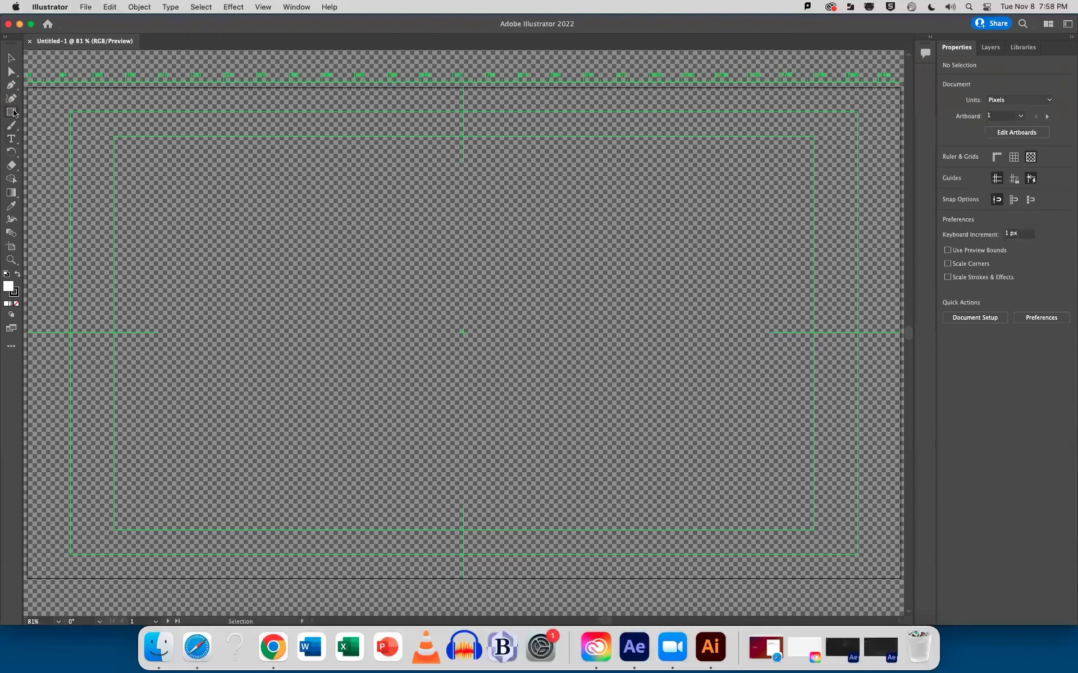
Step: In Illustrator, draw an open zigzag path with three peaks, the last one rounded, about 915 px wide and 306 px high, with the Pen tool
click(11, 87)
click(255, 360)
click(317, 267)
click(377, 355)
click(489, 286)
click(525, 377)
mouse_move(609, 320)
mouse_down()
mouse_move(632, 352)
mouse_move(620, 334)
mouse_up()
click(672, 407)
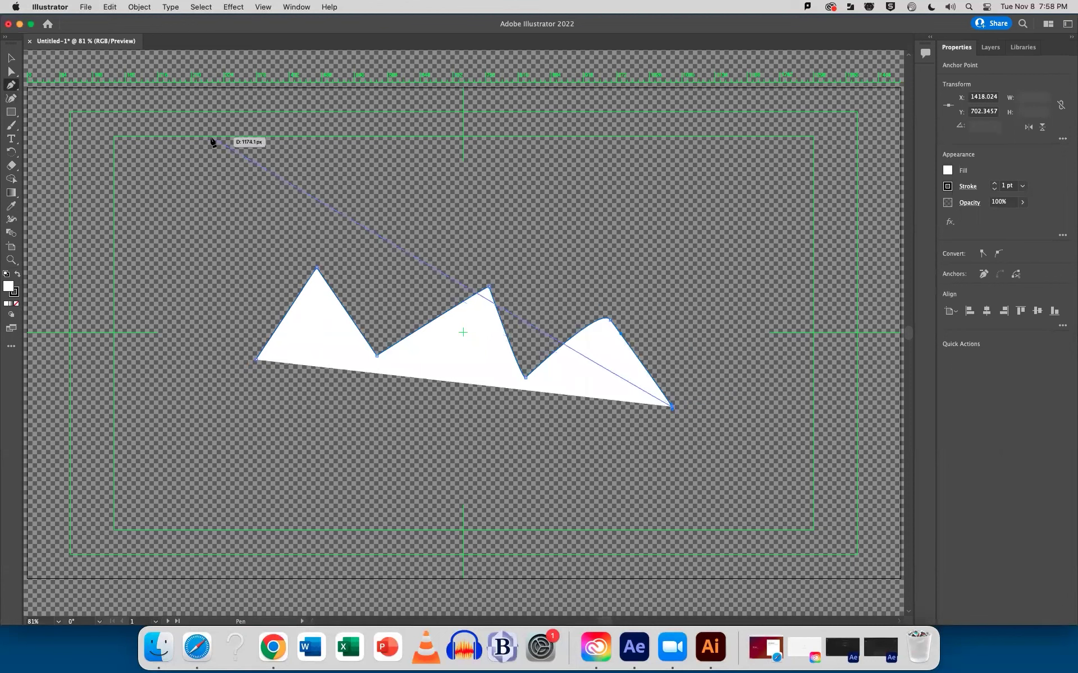
key(Escape)
click(12, 59)
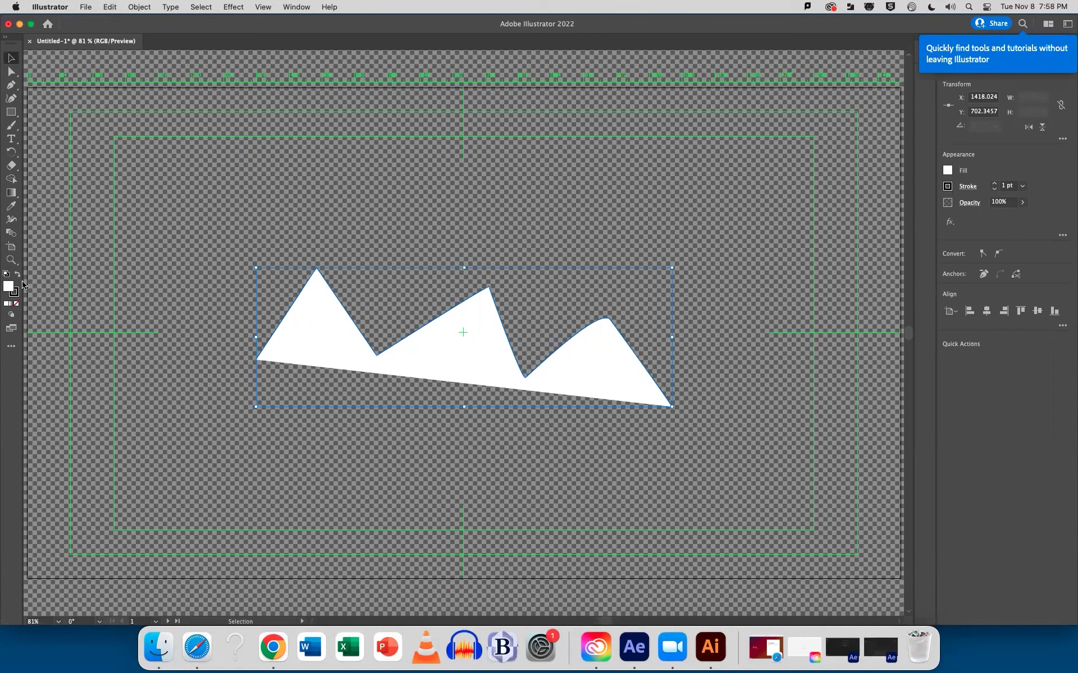
Step: Remove the zigzag path's fill and set its stroke weight to 17 pt
click(16, 303)
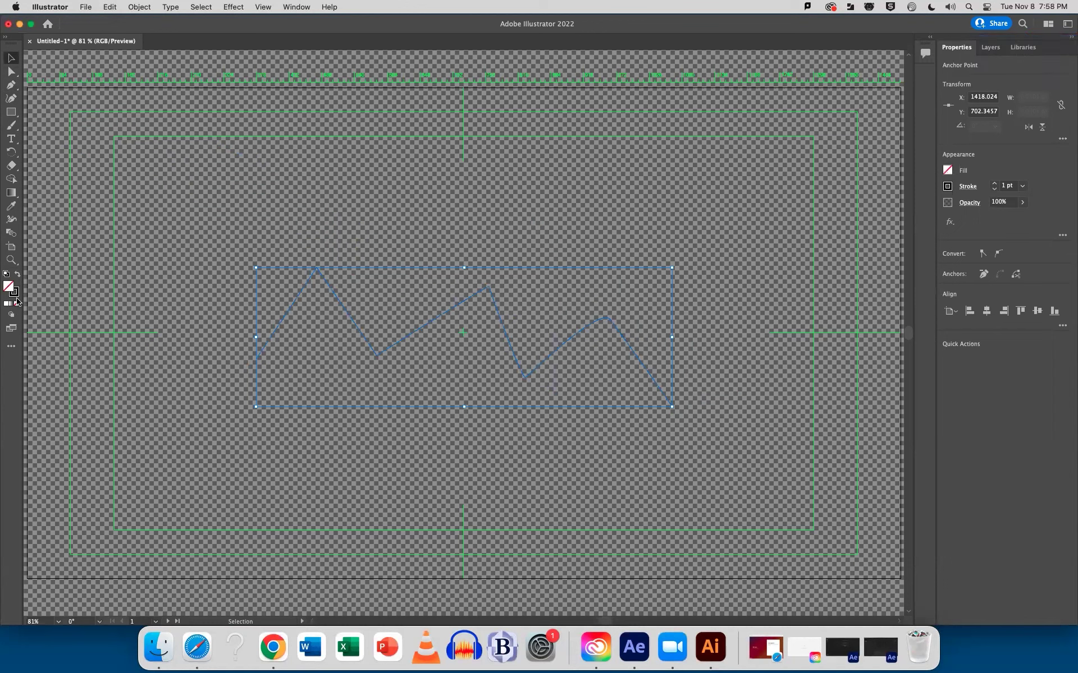
click(17, 297)
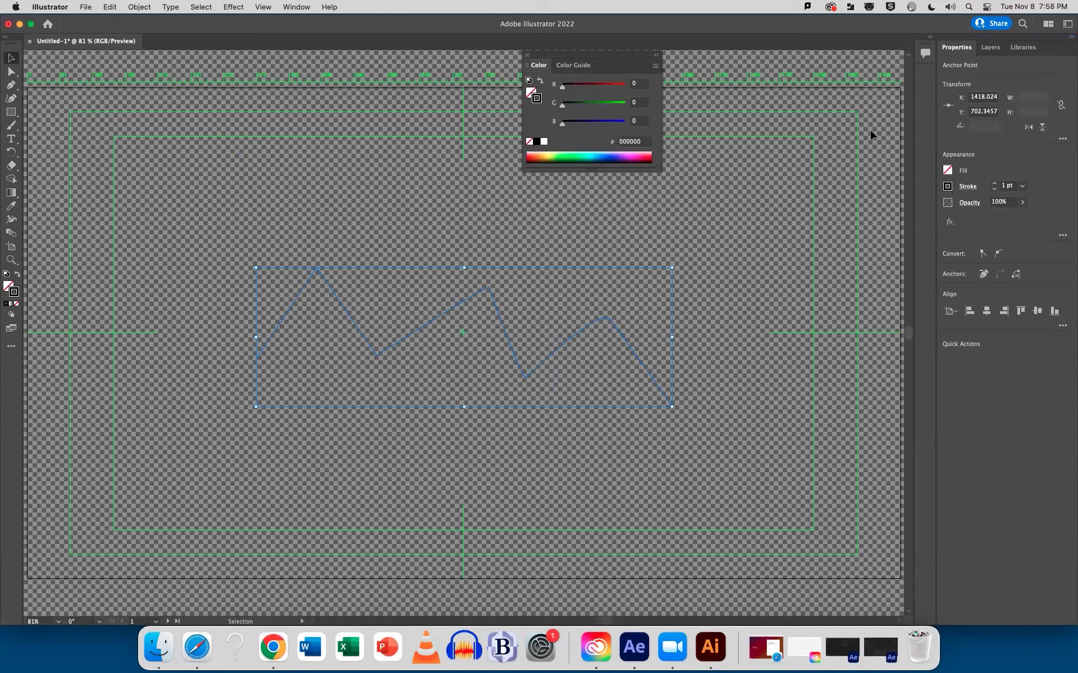
click(995, 184)
click(995, 184)
click(995, 184)
click(995, 184)
click(995, 184)
click(995, 184)
click(995, 184)
click(995, 184)
click(995, 184)
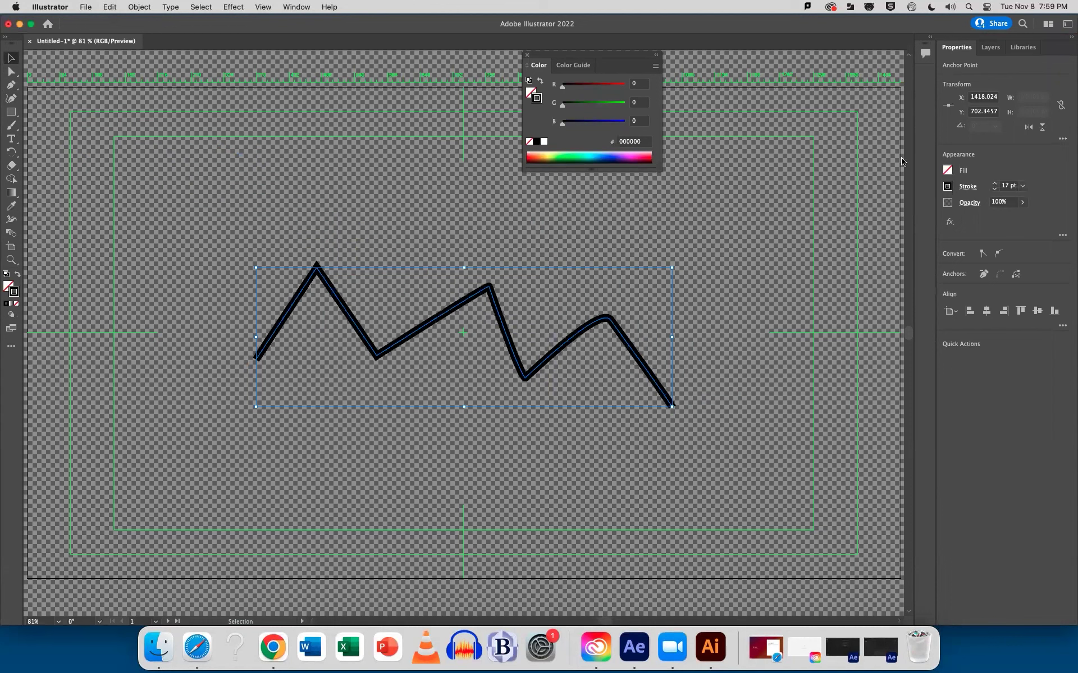
Step: Hide the document's transparency grid
click(262, 7)
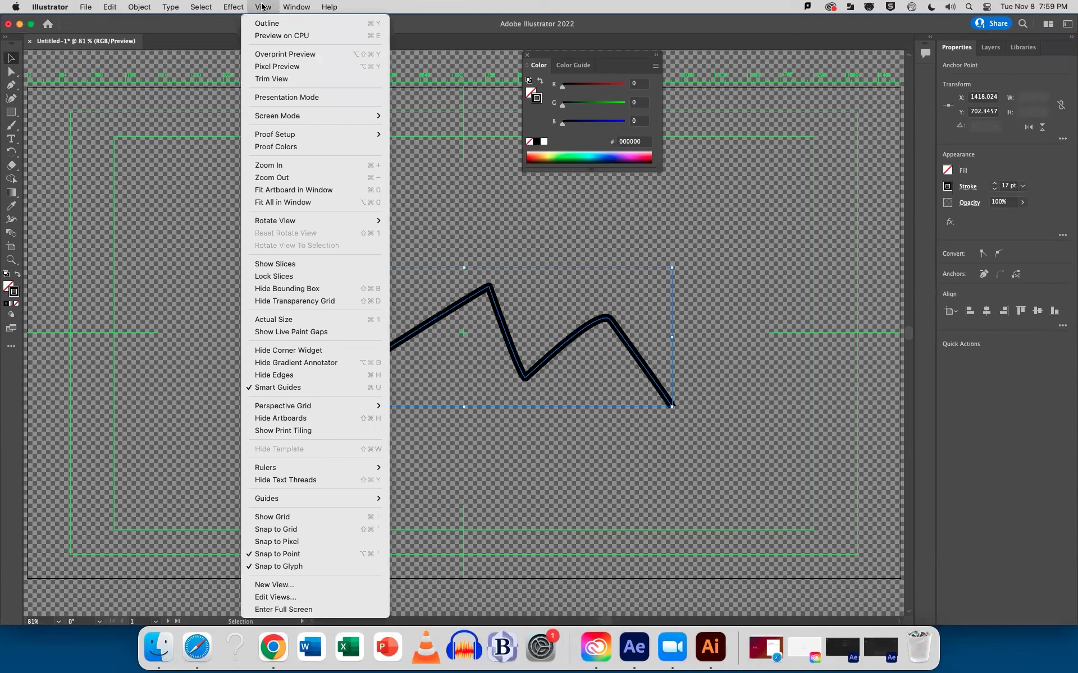
click(308, 301)
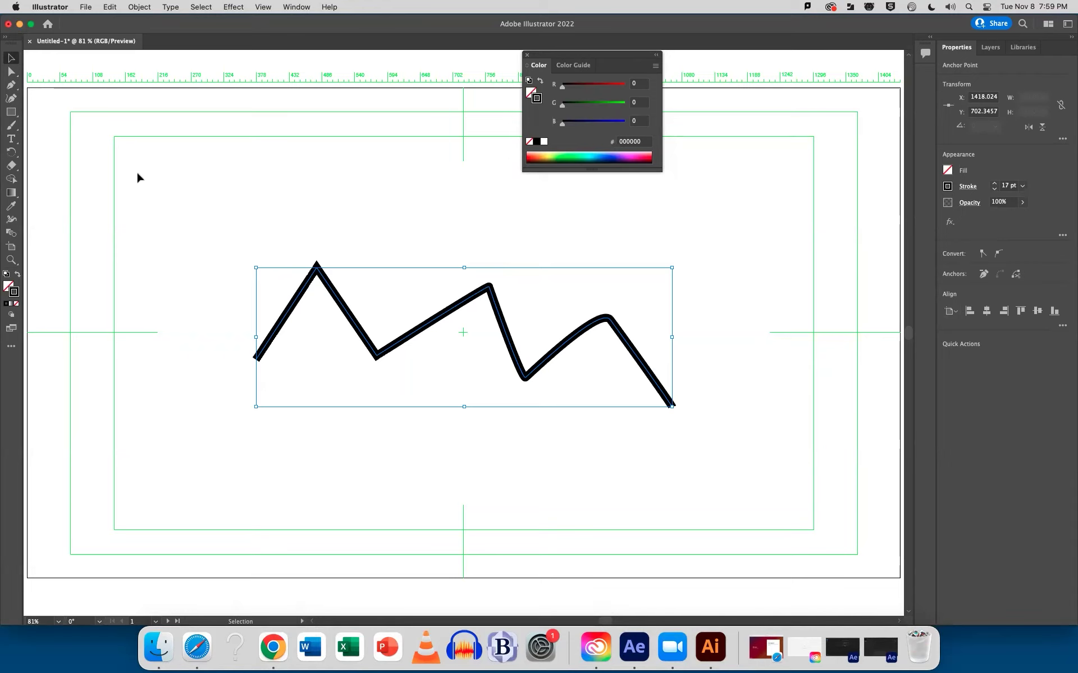
Step: Give the zigzag path's stroke a round cap and a round corner join
click(335, 297)
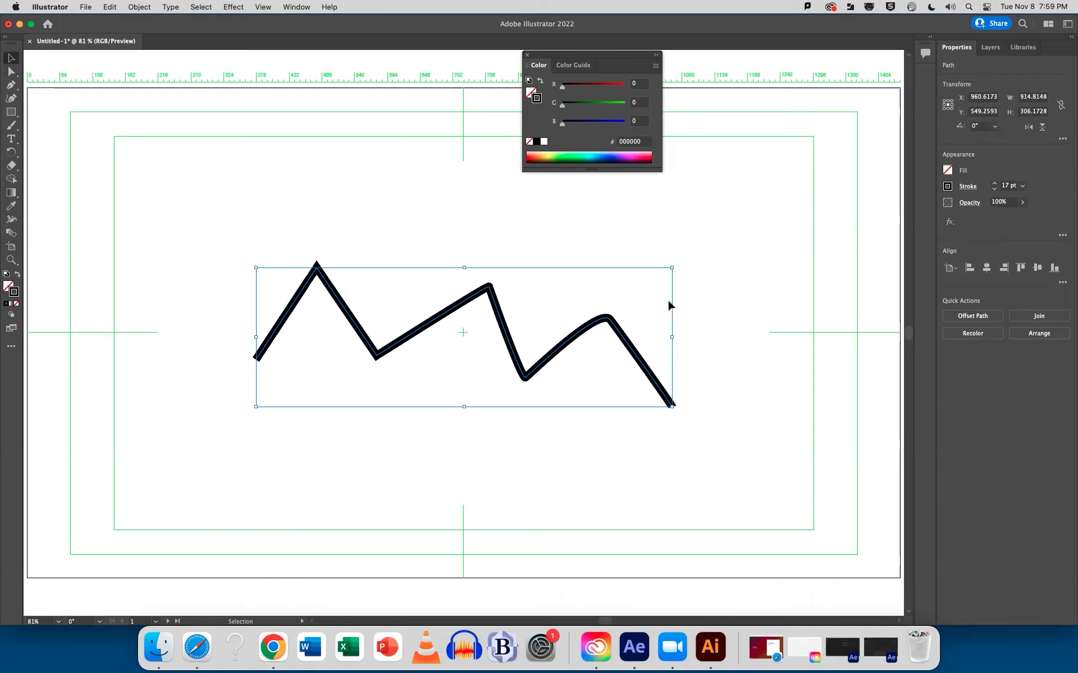
click(297, 7)
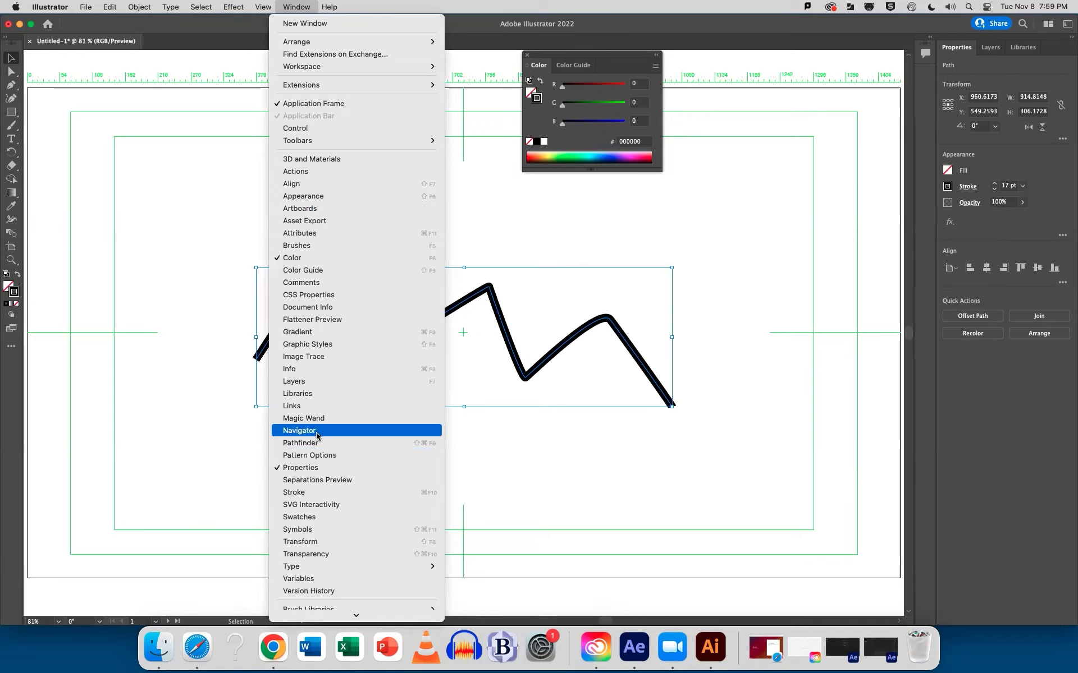
click(314, 492)
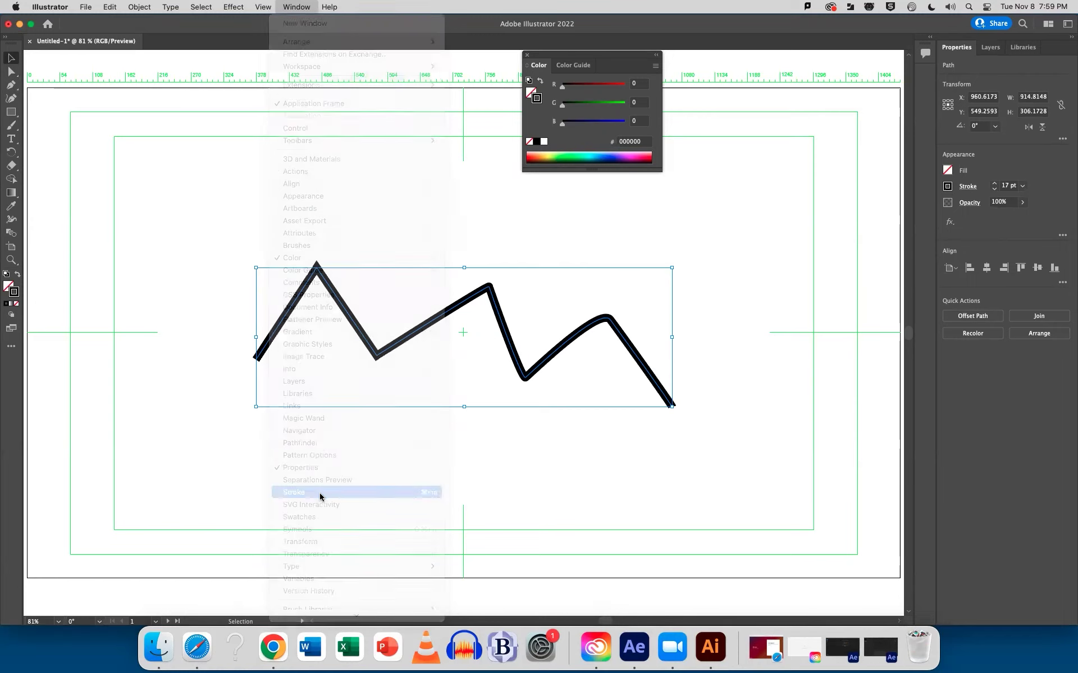
drag(607, 275, 801, 232)
click(844, 235)
click(867, 238)
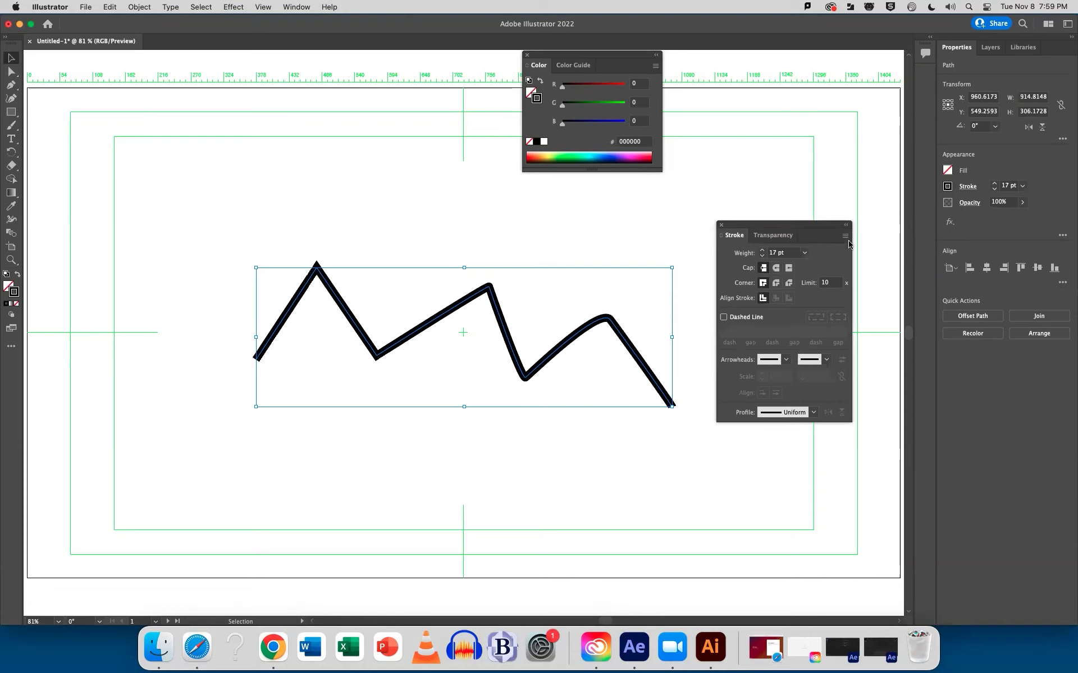
click(776, 268)
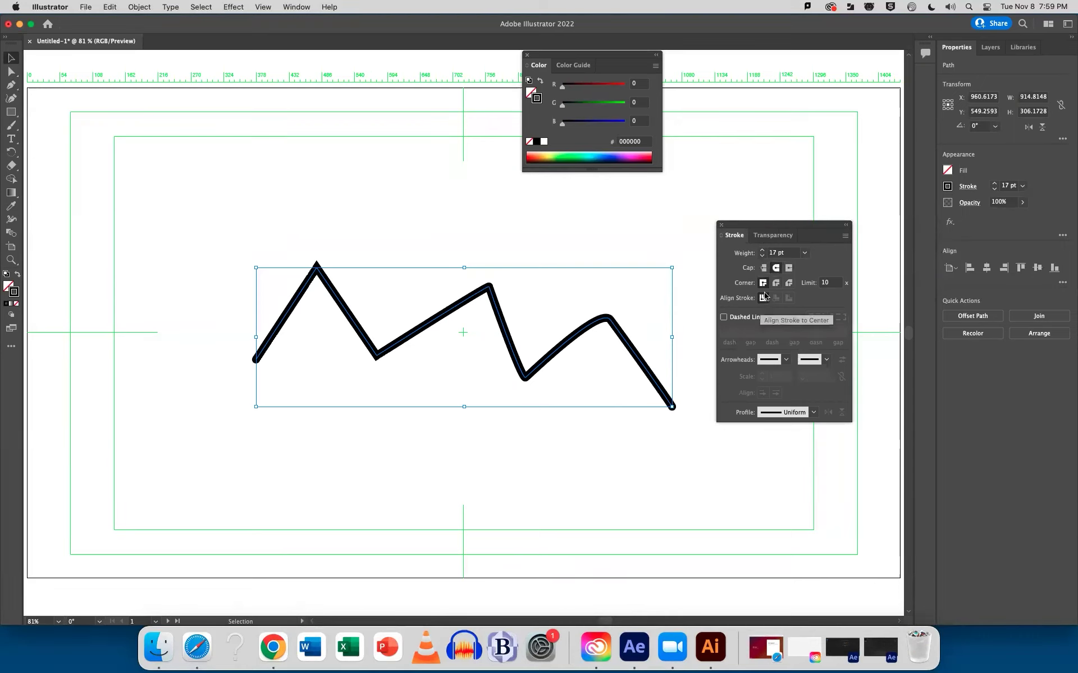
click(777, 284)
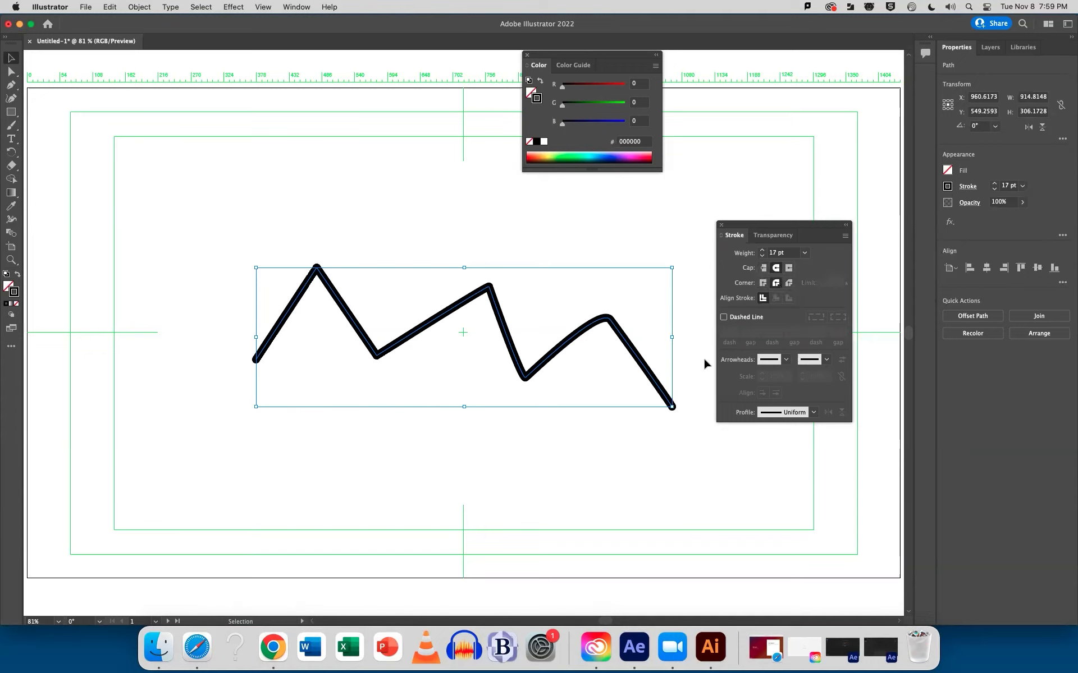
click(296, 7)
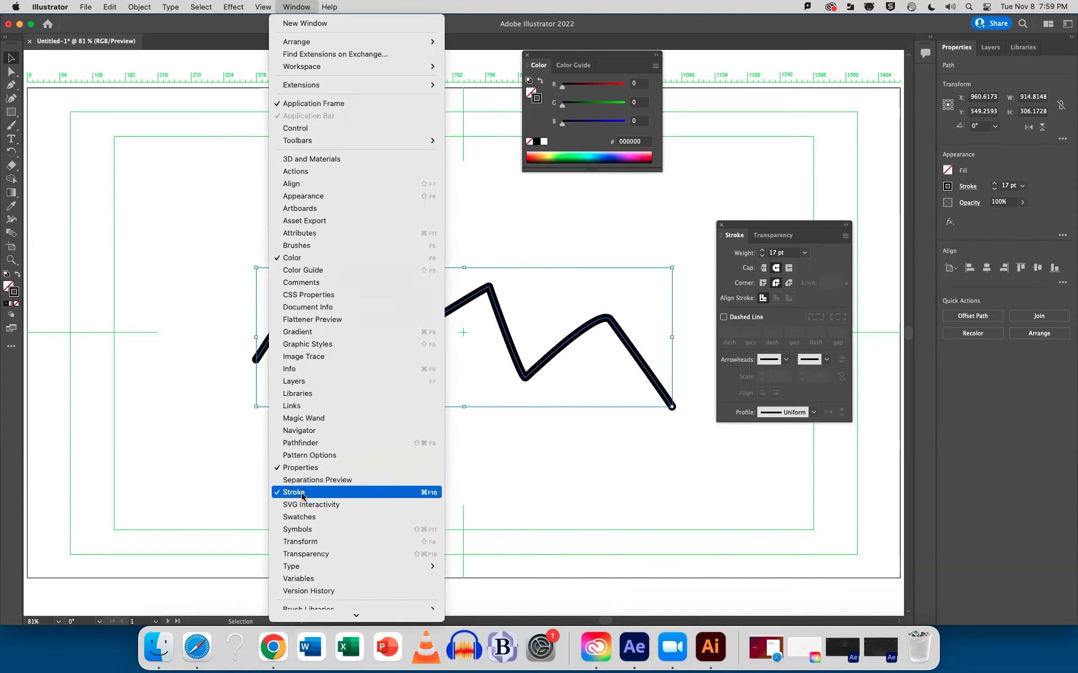
click(792, 209)
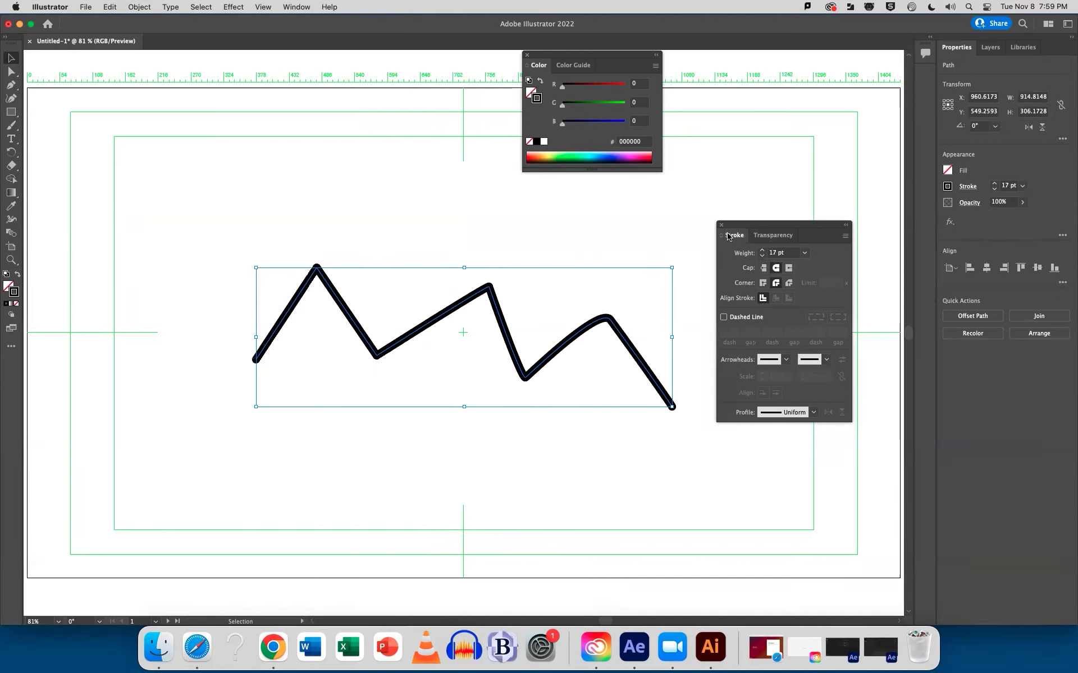
click(846, 237)
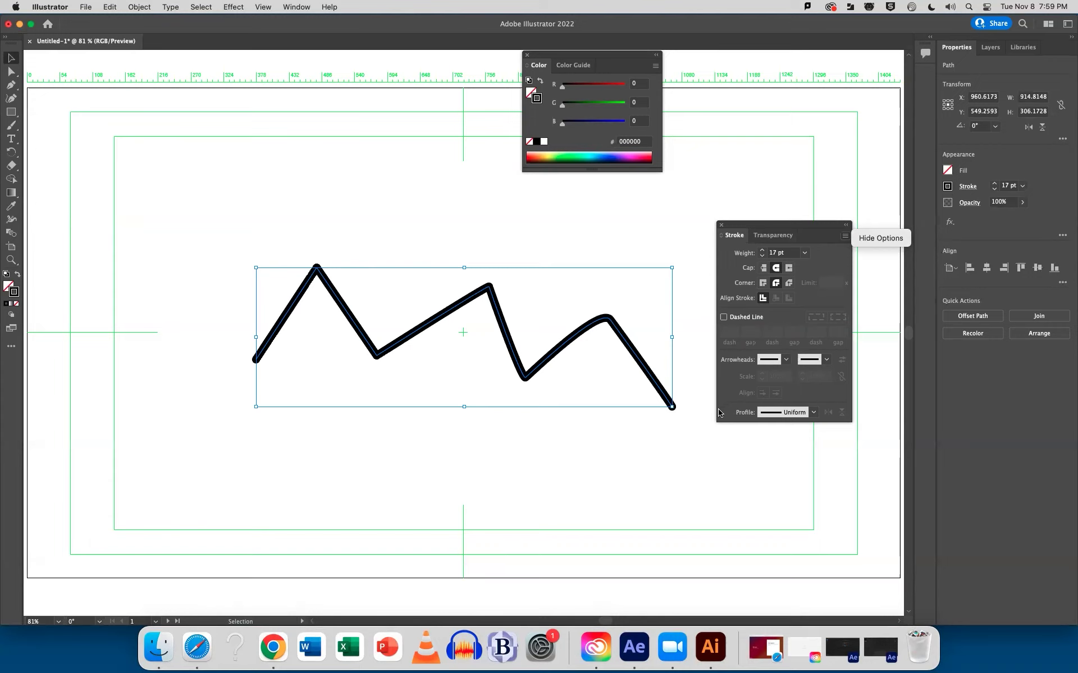
Step: Arrange the floating Stroke and Color panels side by side, clear of the zigzag path
click(787, 229)
mouse_move(795, 226)
mouse_down()
mouse_move(817, 184)
mouse_move(824, 55)
mouse_up()
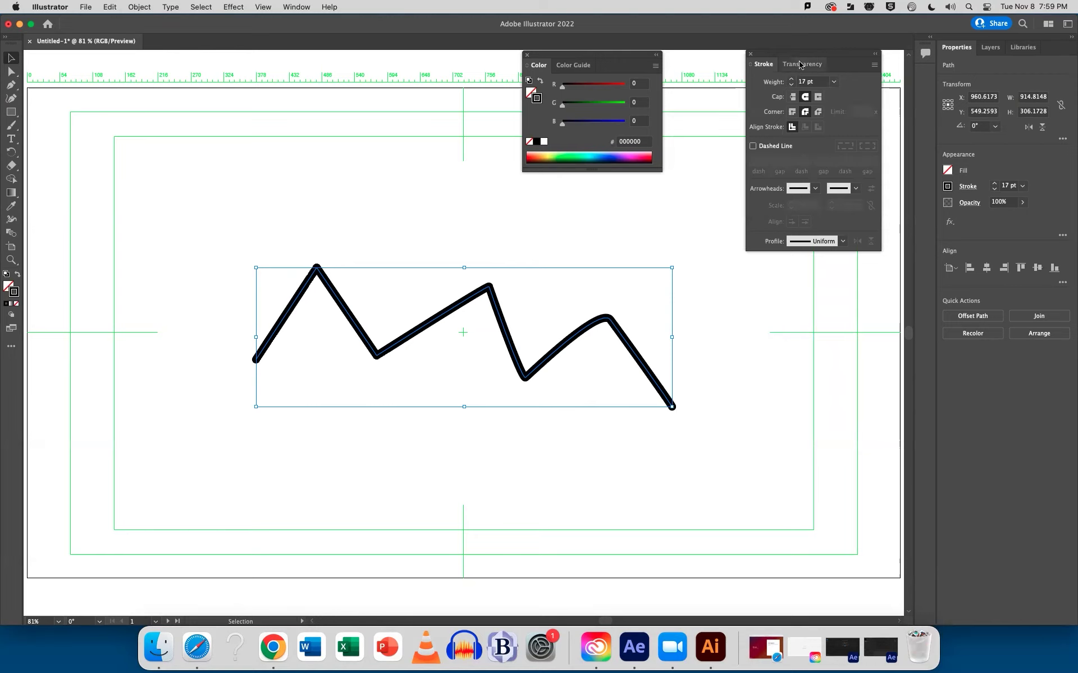
drag(590, 55, 674, 55)
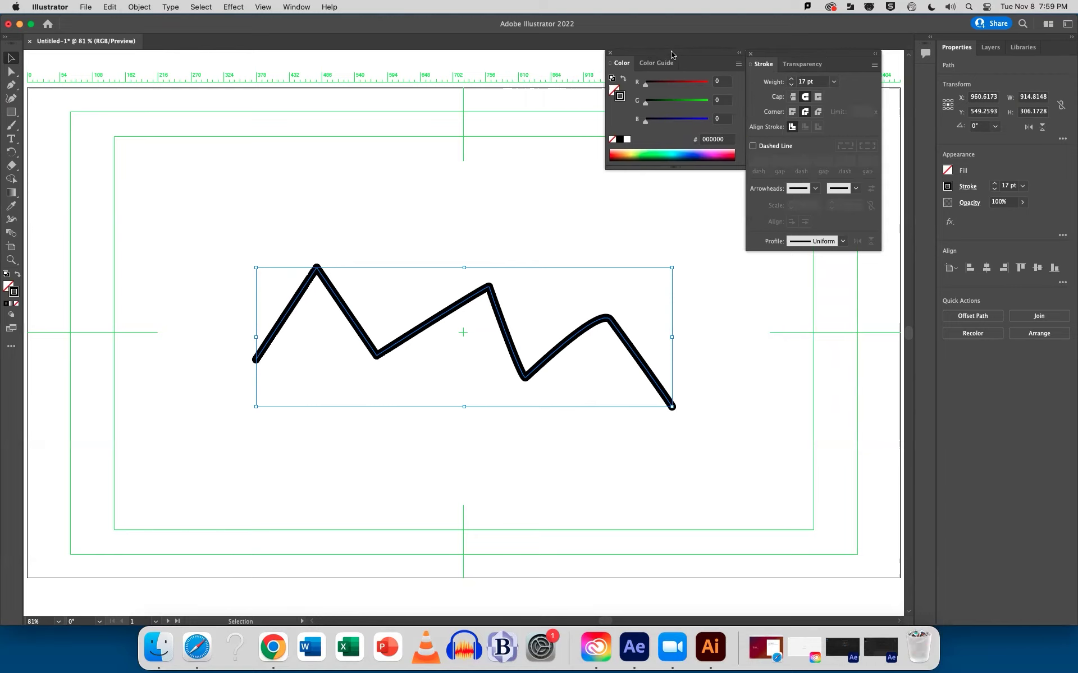